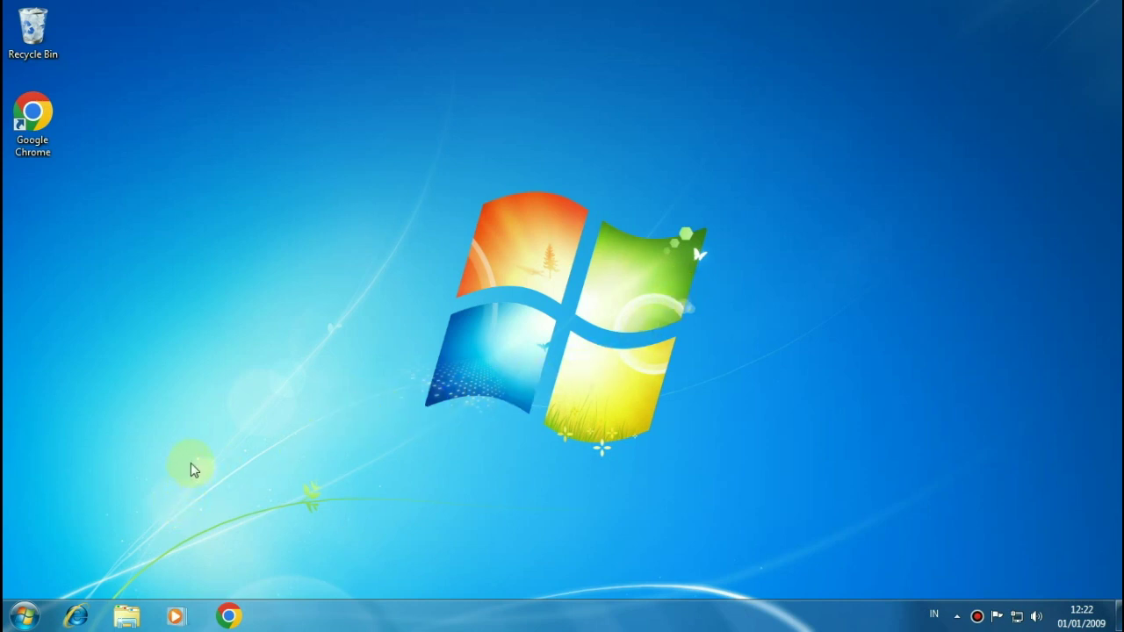
# Step: Open the UJIKOM folder in the Documents library in Windows Explorer
pyautogui.click(128, 622)
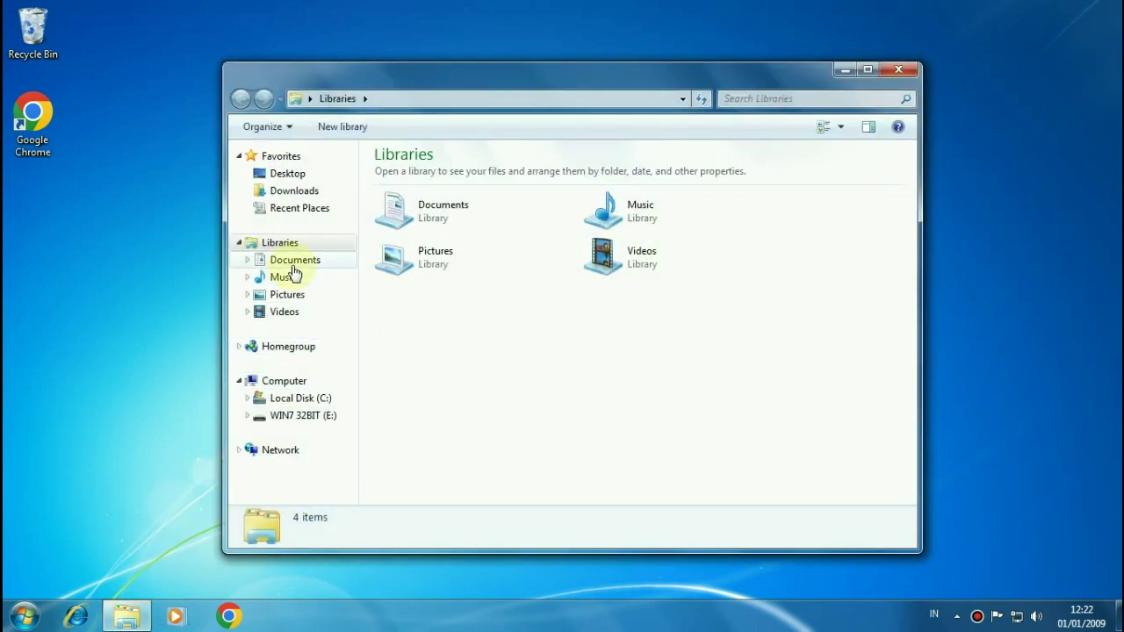
pyautogui.click(289, 261)
pyautogui.doubleClick(444, 239)
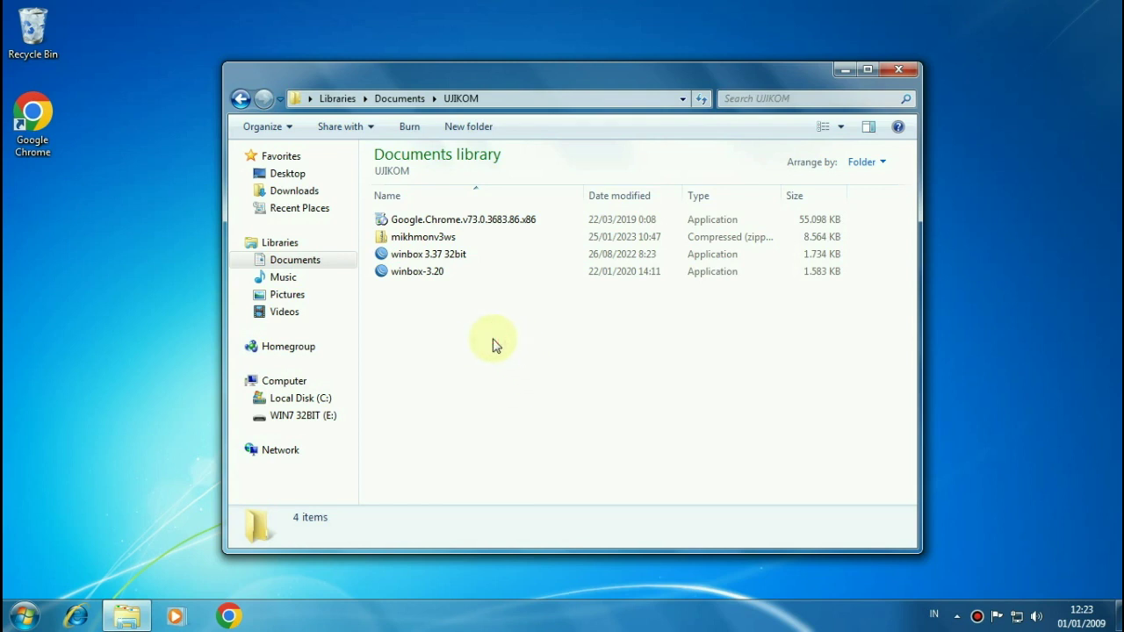
# Step: Bring up and dismiss right-click context menus inside the UJIKOM folder
pyautogui.rightClick(493, 344)
pyautogui.rightClick(491, 343)
pyautogui.click(477, 335)
pyautogui.rightClick(477, 336)
pyautogui.click(441, 318)
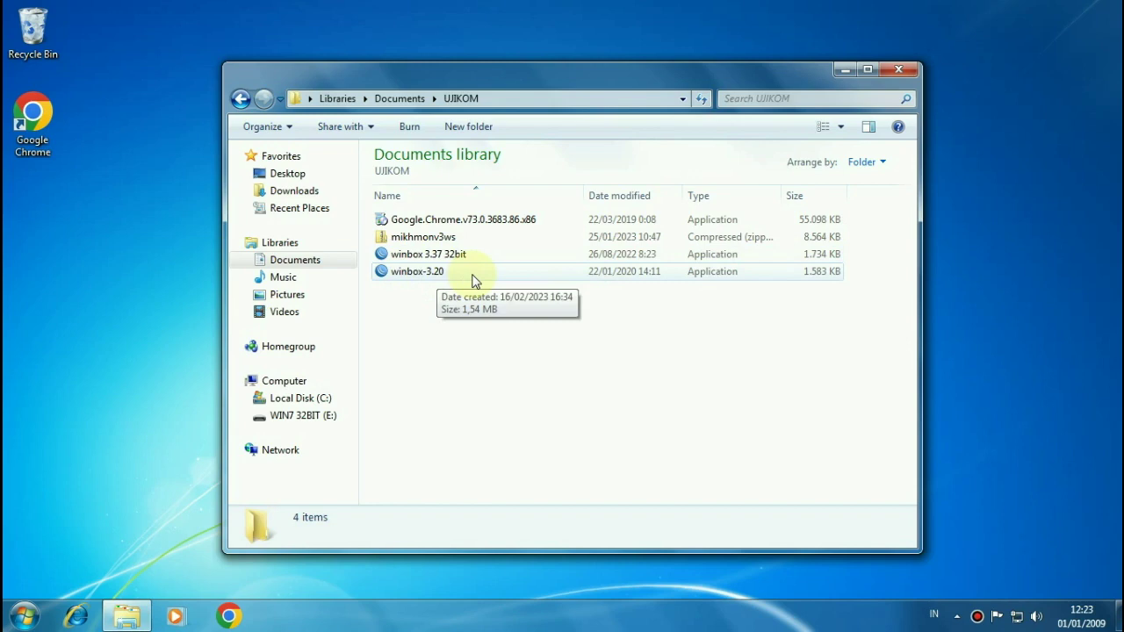
# Step: Launch WinBox 3.20 and connect to the hAP lite router from the Neighbors list
pyautogui.doubleClick(471, 274)
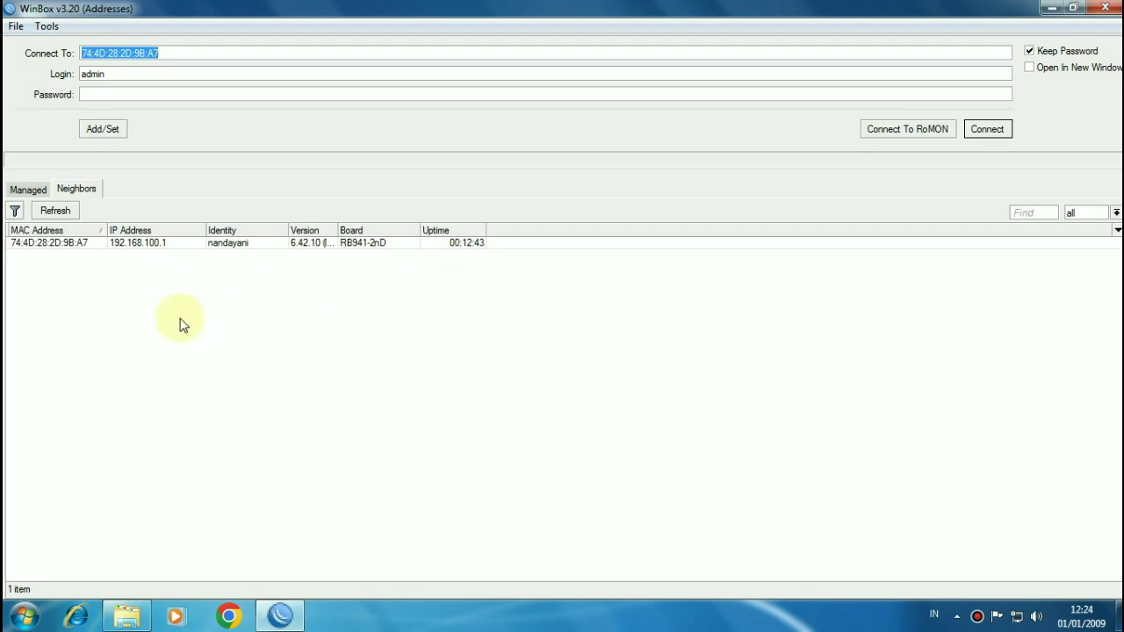
pyautogui.click(85, 195)
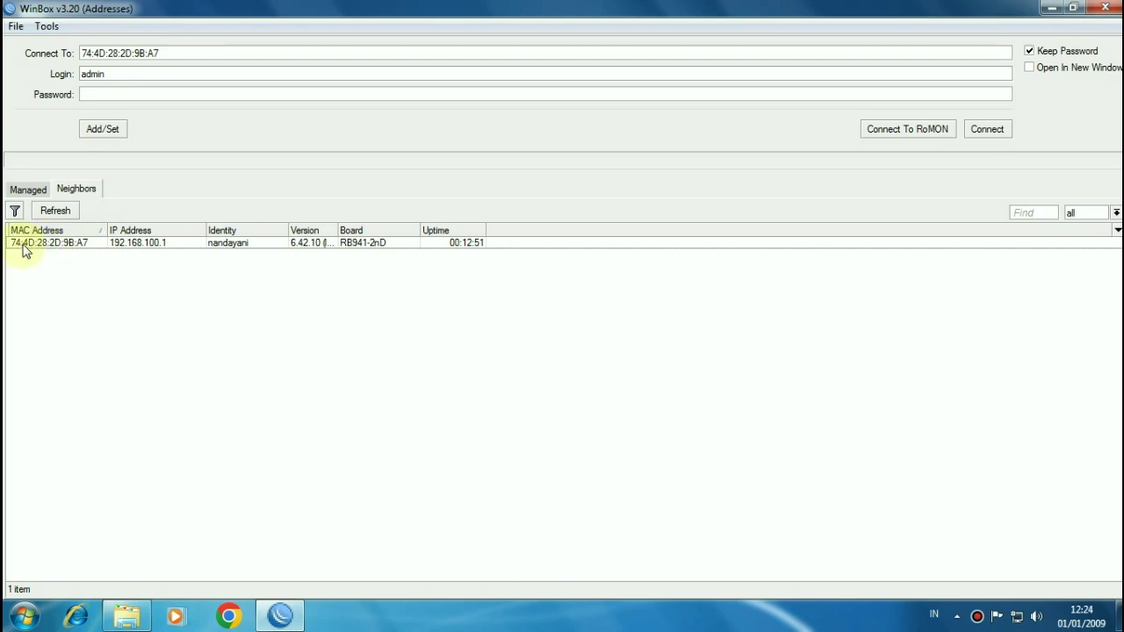
pyautogui.click(54, 250)
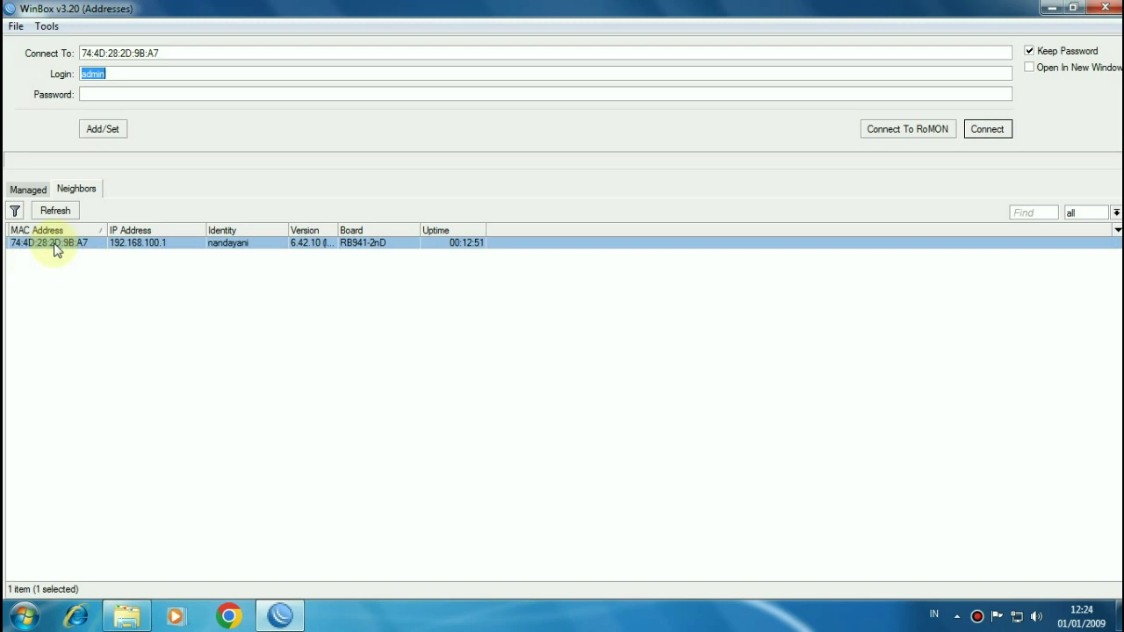
pyautogui.click(988, 133)
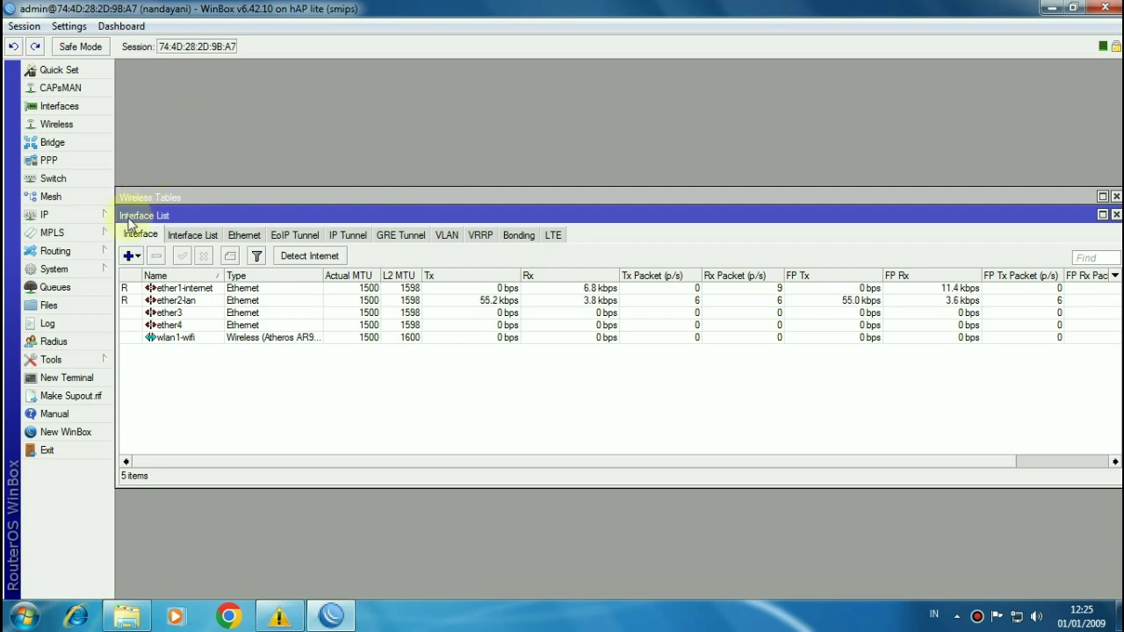
# Step: Reset the router's configuration with No Default Configuration ticked and confirm the reboot
pyautogui.click(62, 287)
pyautogui.click(69, 275)
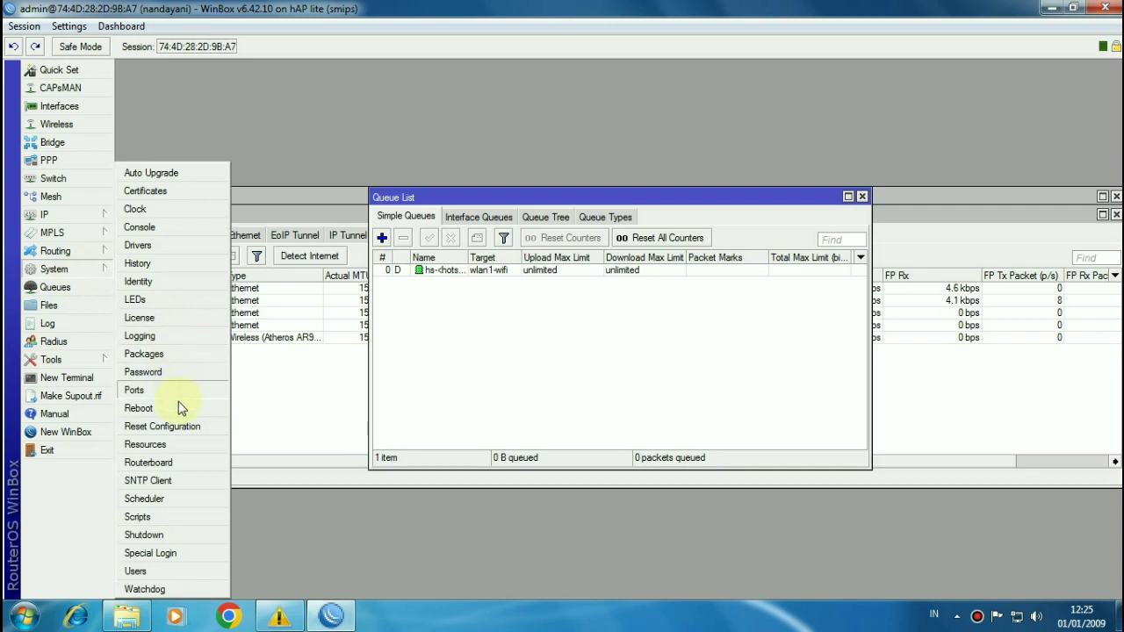
pyautogui.click(167, 427)
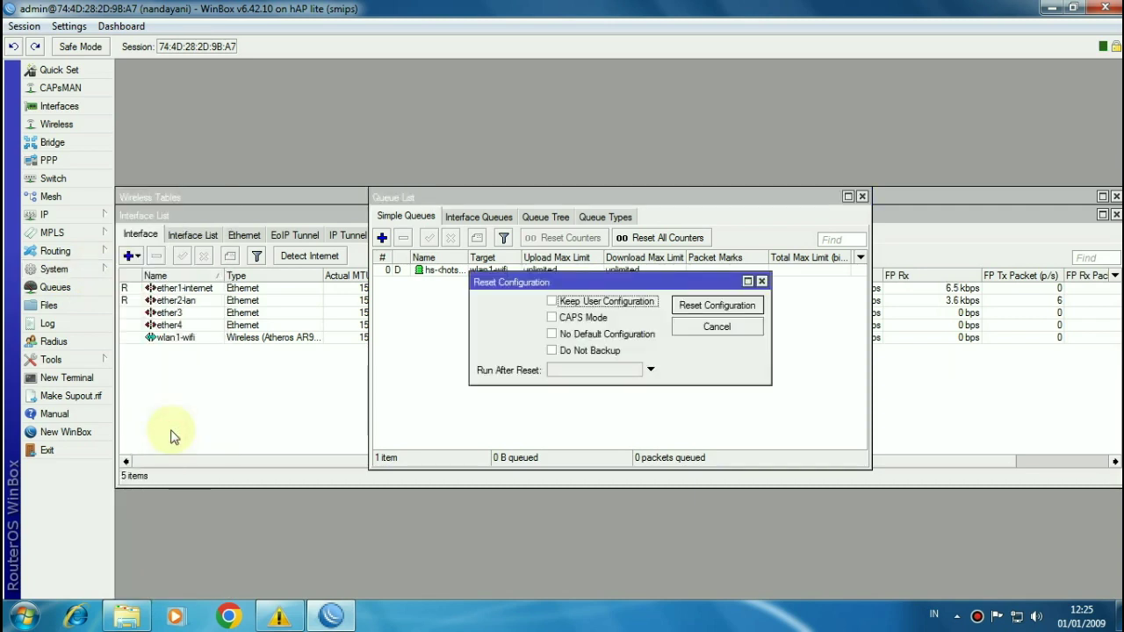
pyautogui.click(572, 335)
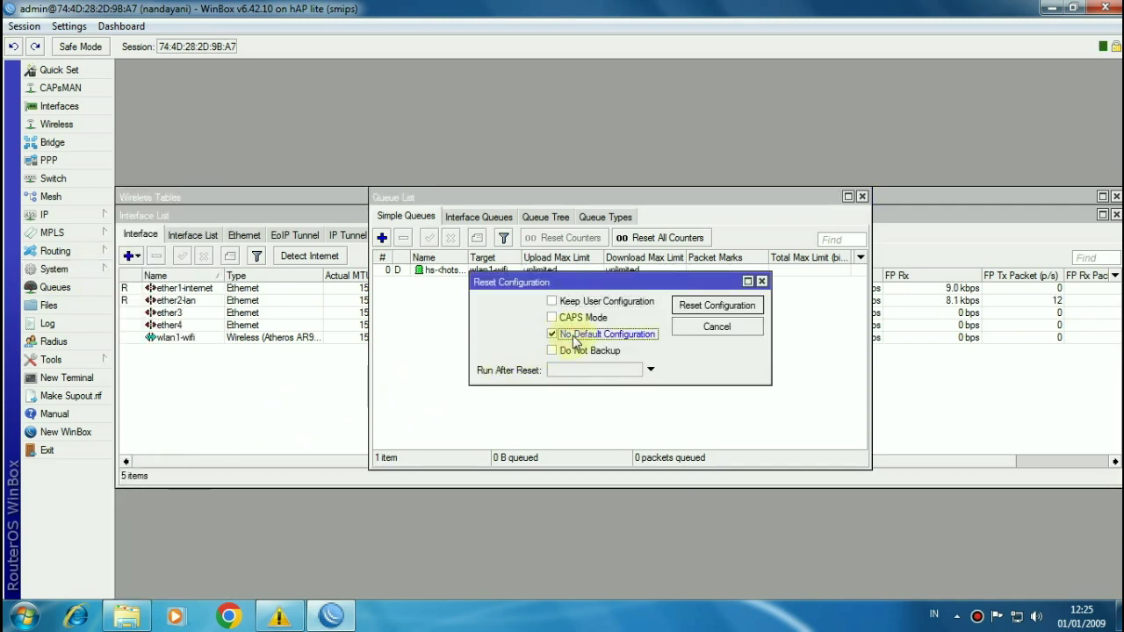
pyautogui.click(690, 308)
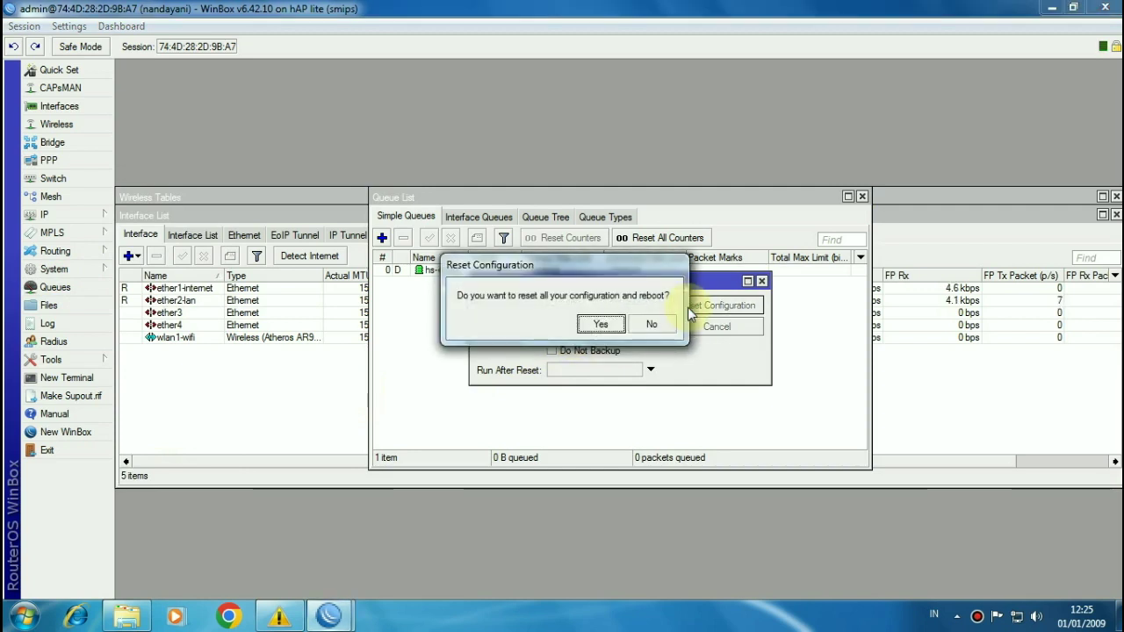
pyautogui.click(601, 325)
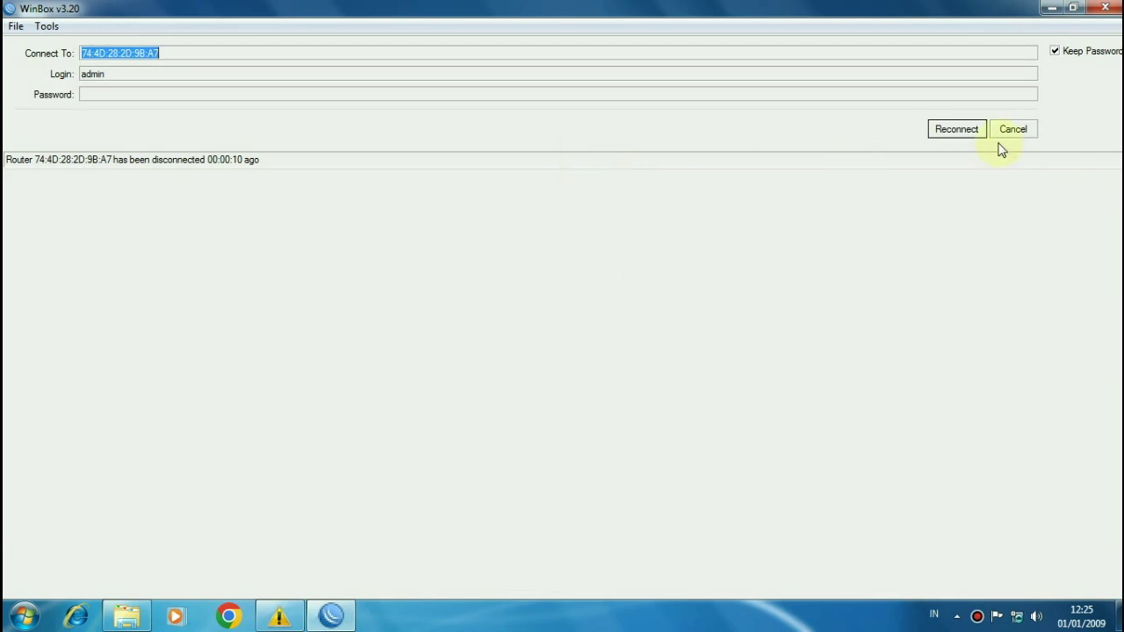
# Step: Reconnect to the reset router at 0.0.0.0 after refreshing the Neighbors list
pyautogui.click(953, 131)
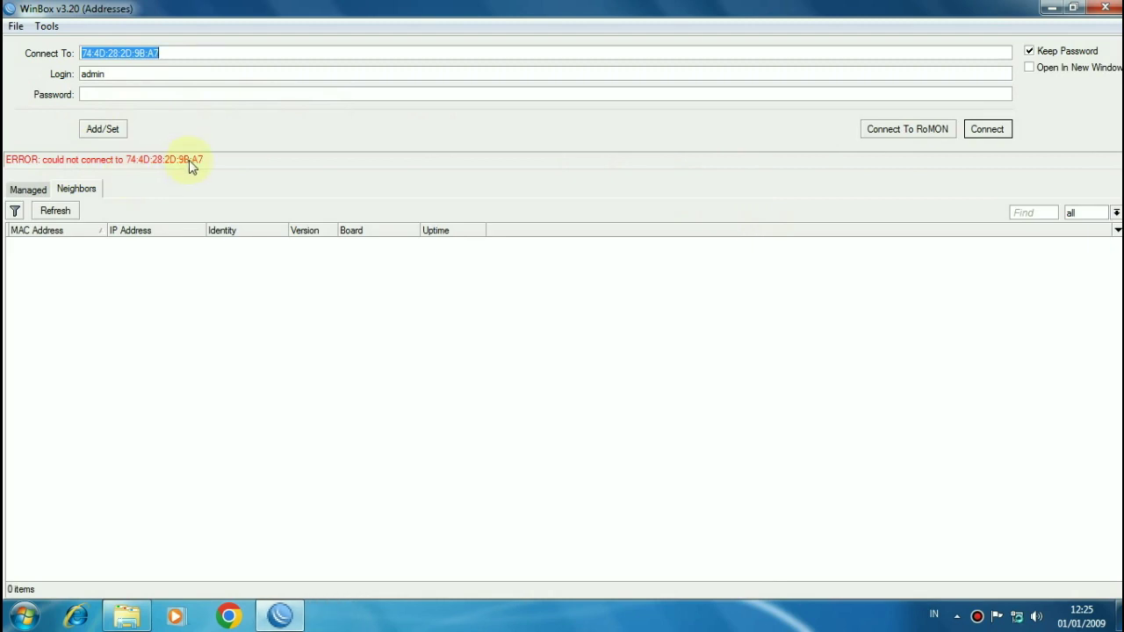
pyautogui.click(68, 209)
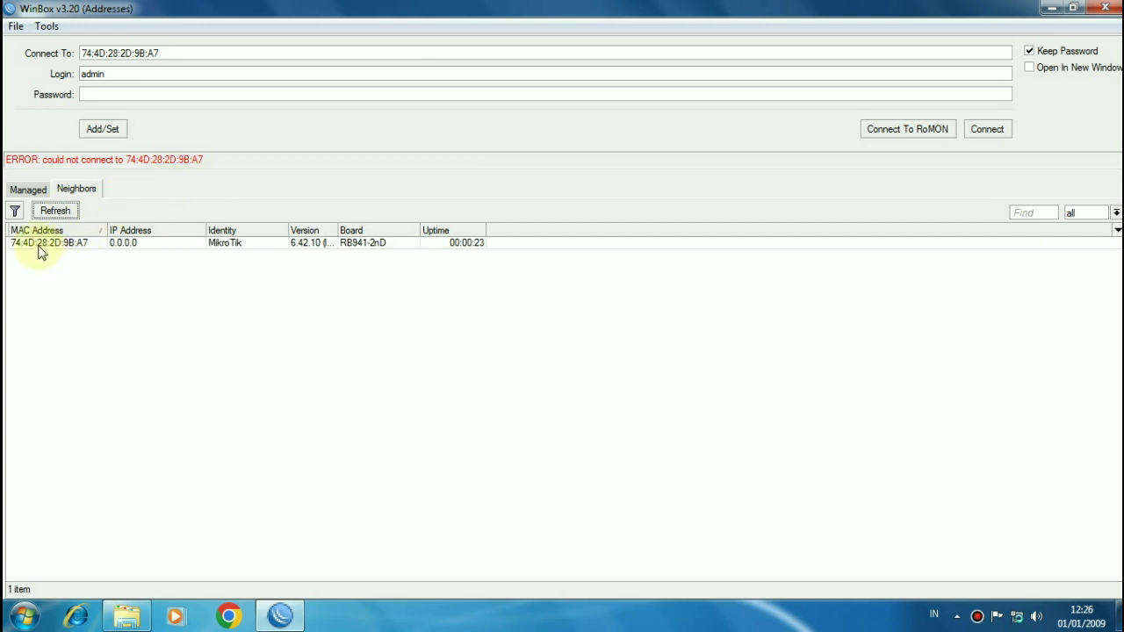
pyautogui.click(75, 249)
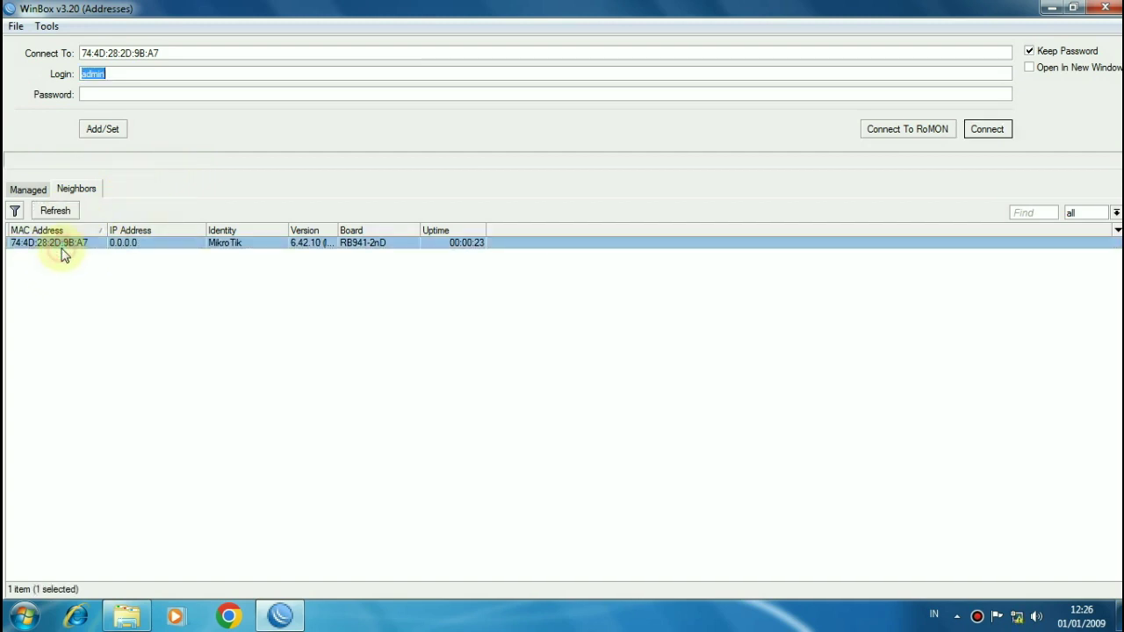
pyautogui.click(989, 129)
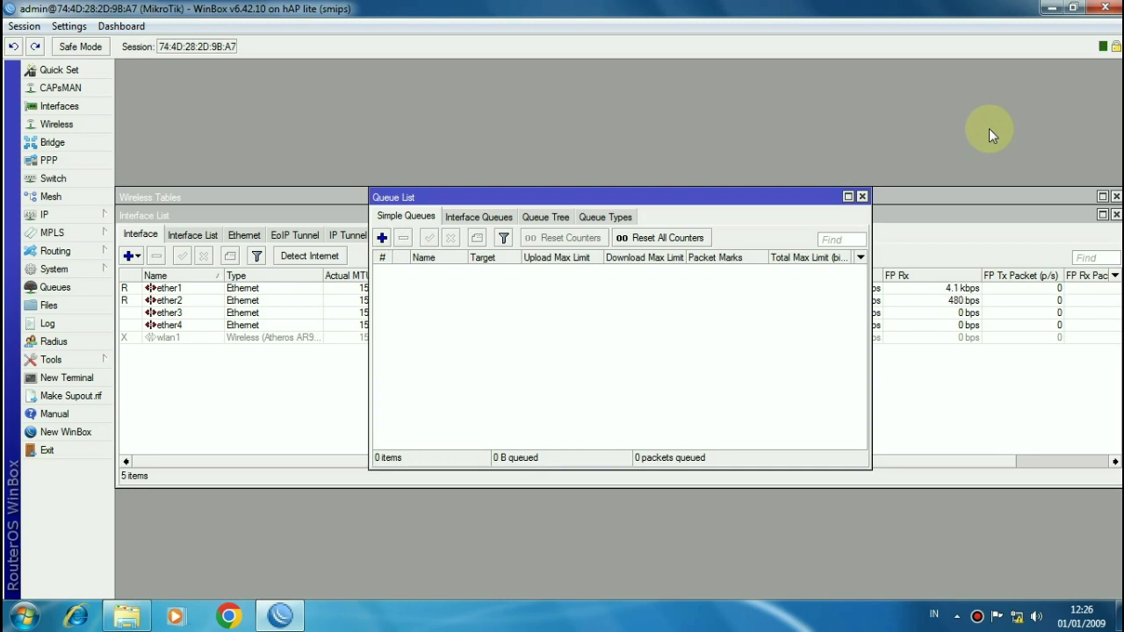
# Step: Change the router identity from MikroTik to the user's own name
pyautogui.click(62, 271)
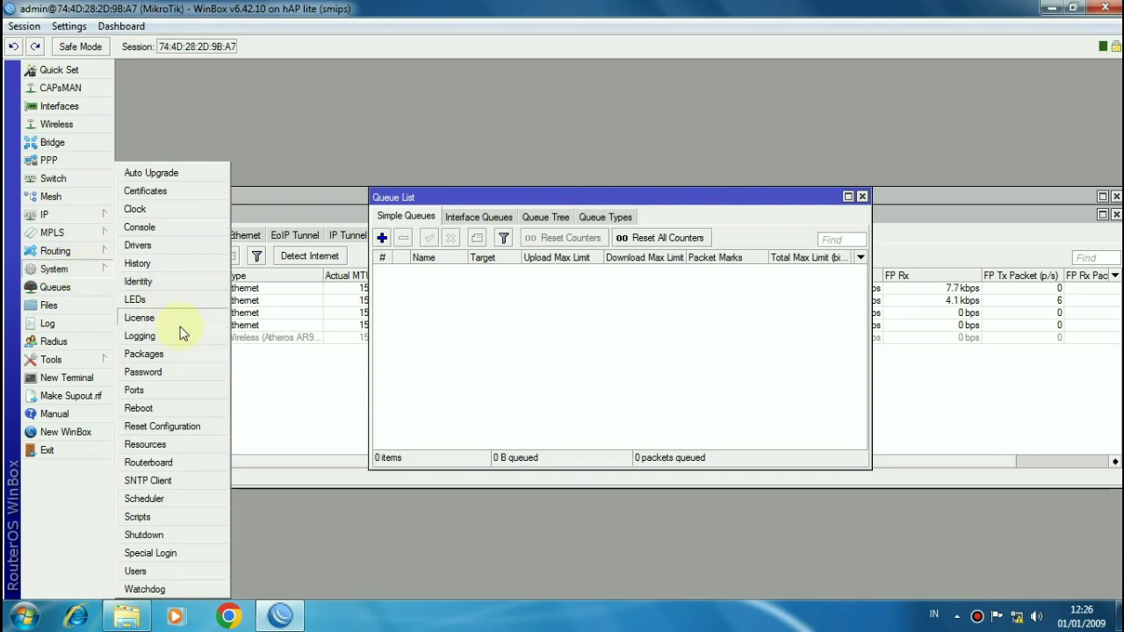
pyautogui.click(168, 286)
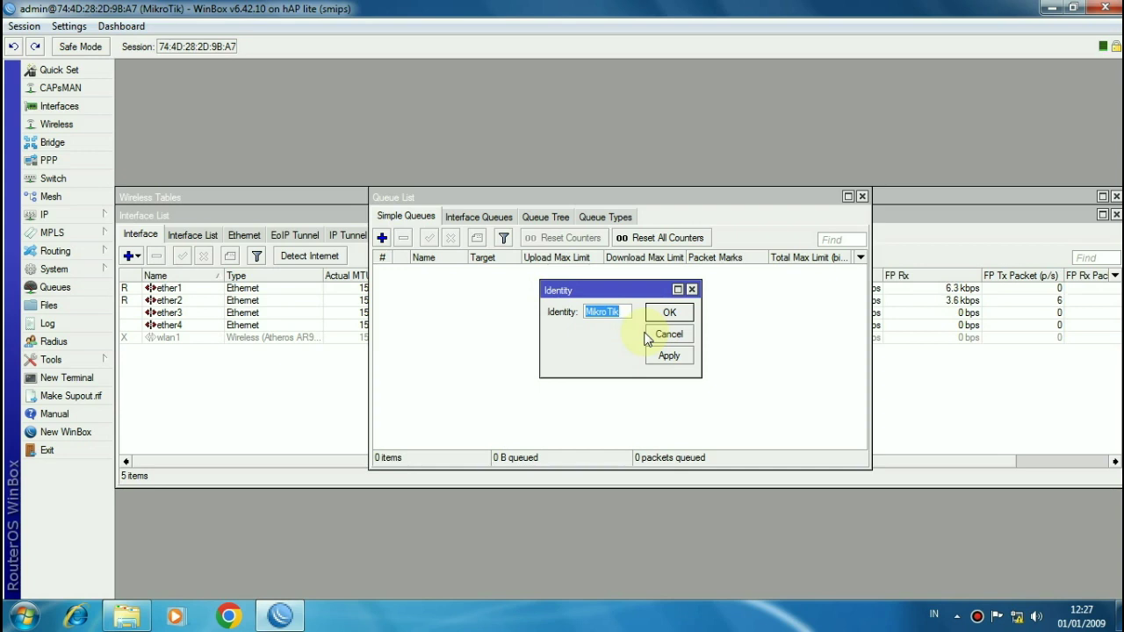
pyautogui.write('Wildan')
pyautogui.click(673, 318)
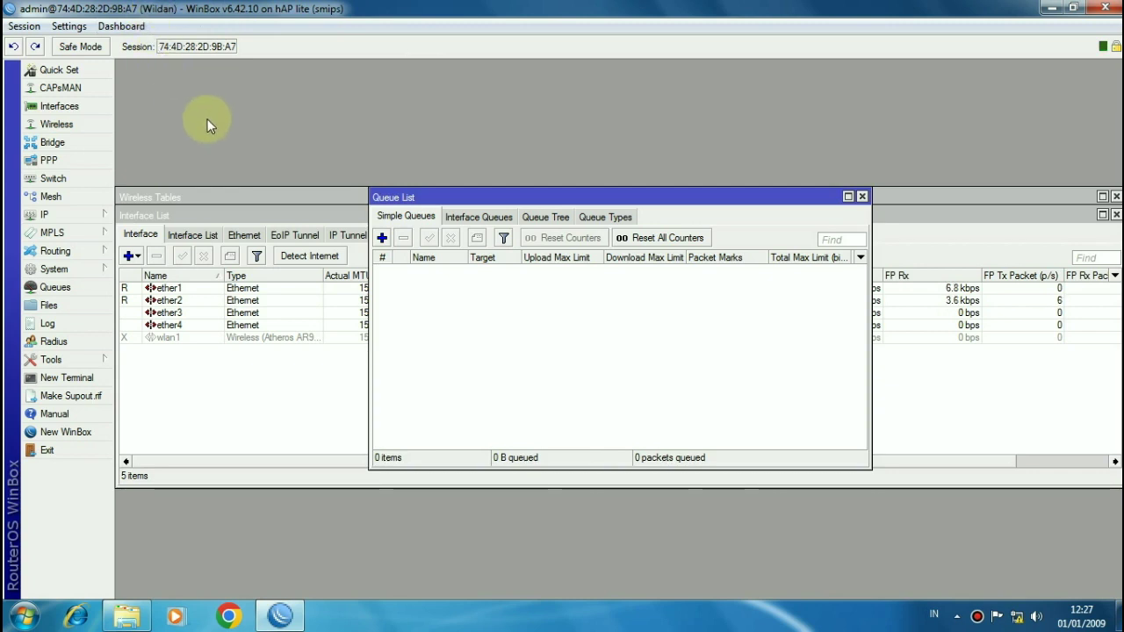
# Step: Append -internet, -lan and -wifi to the names of ether1, ether2 and wlan1
pyautogui.click(66, 107)
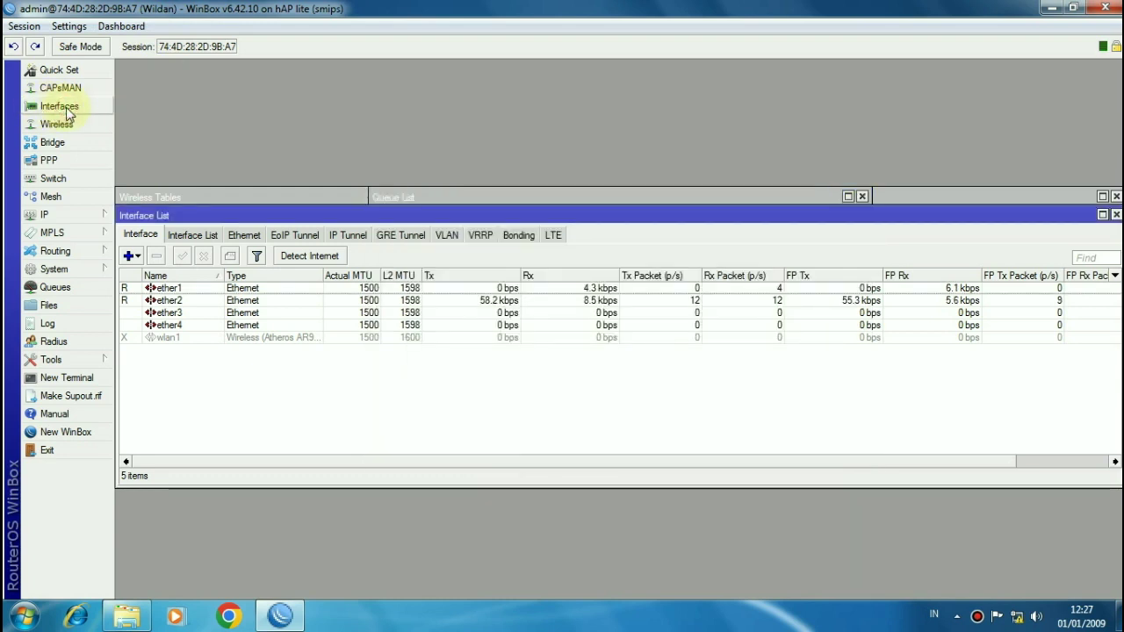
pyautogui.doubleClick(183, 292)
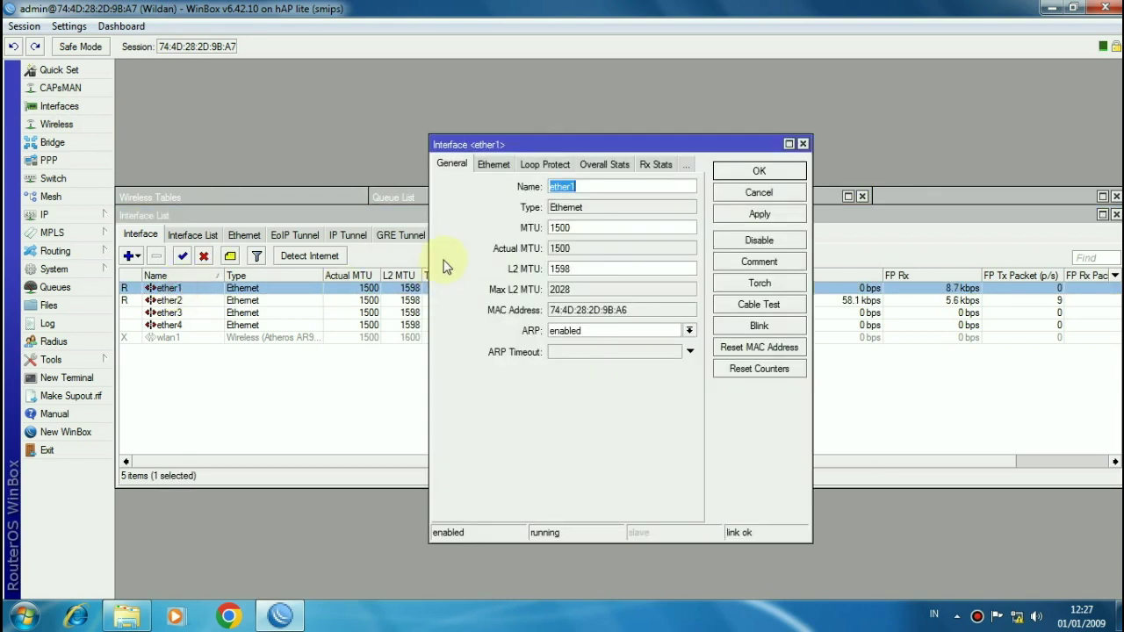
pyautogui.click(588, 181)
pyautogui.write('-internet')
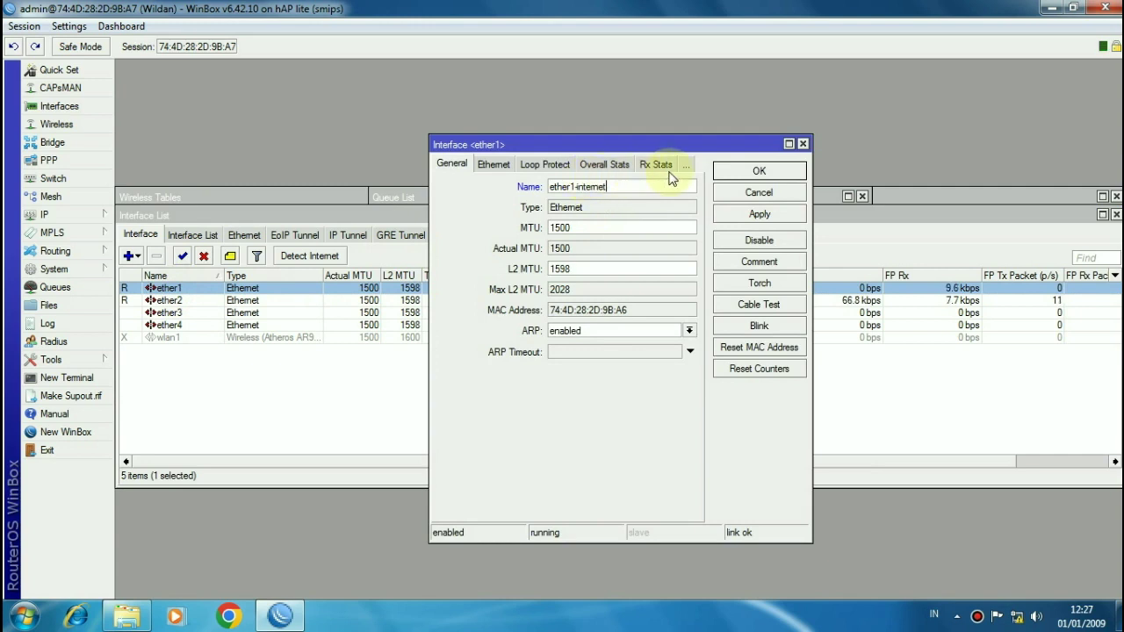
pyautogui.click(737, 171)
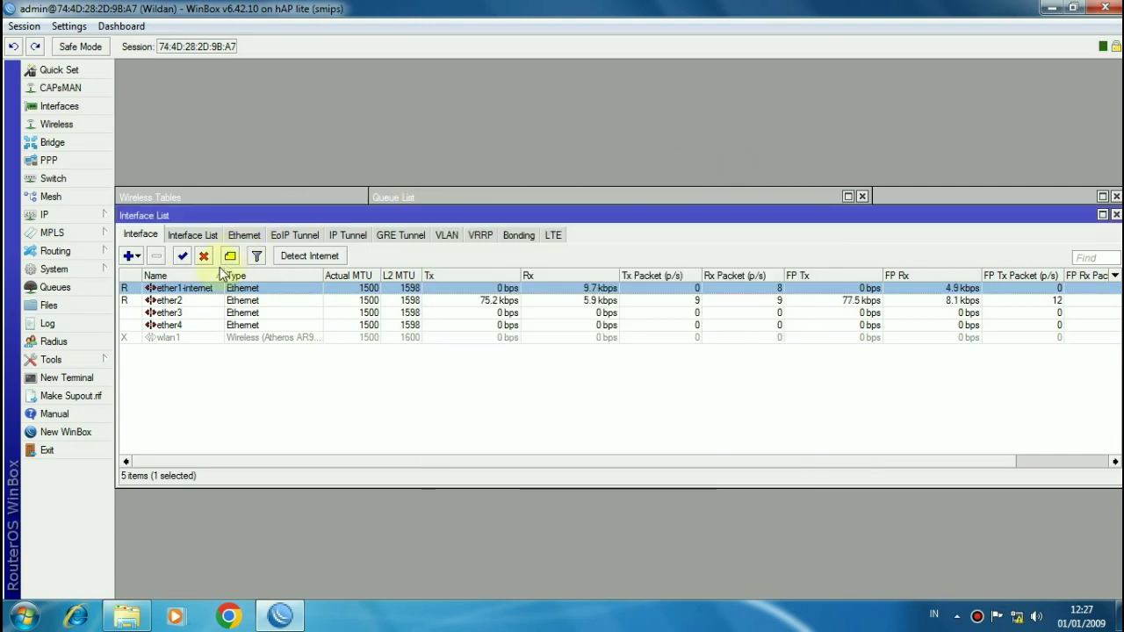
pyautogui.doubleClick(172, 300)
pyautogui.click(629, 189)
pyautogui.write('-lan')
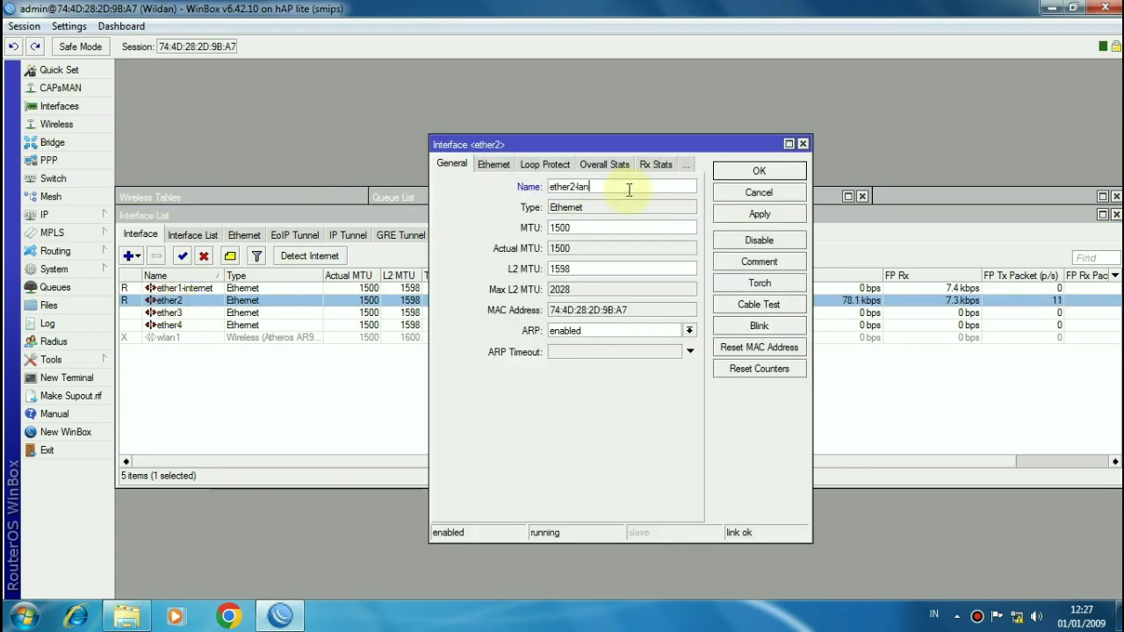
pyautogui.click(737, 176)
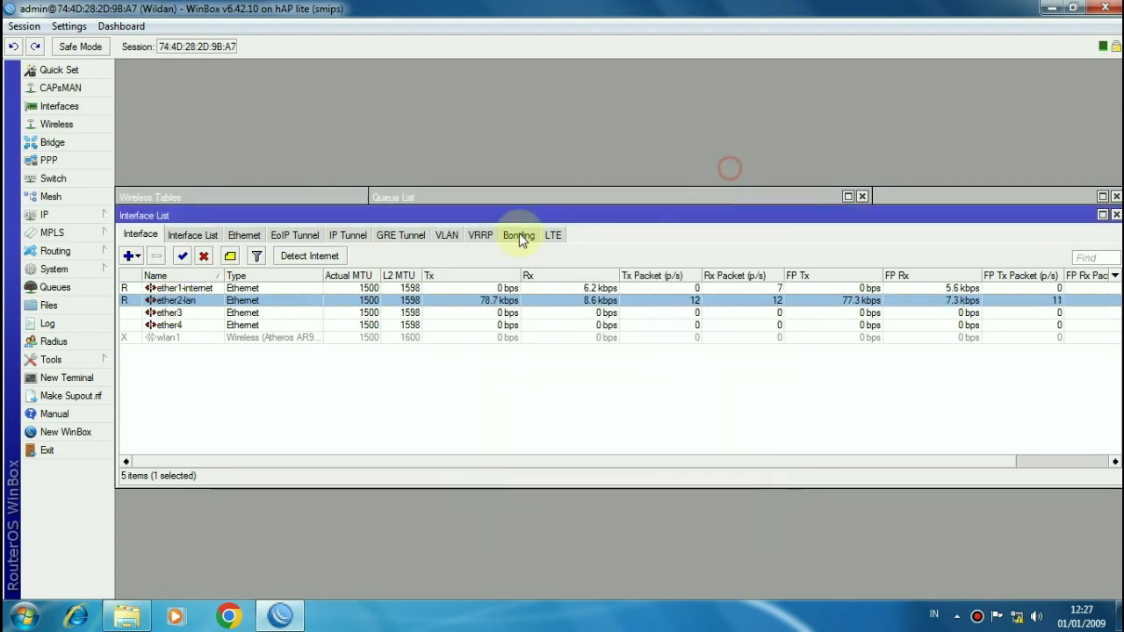
pyautogui.doubleClick(201, 341)
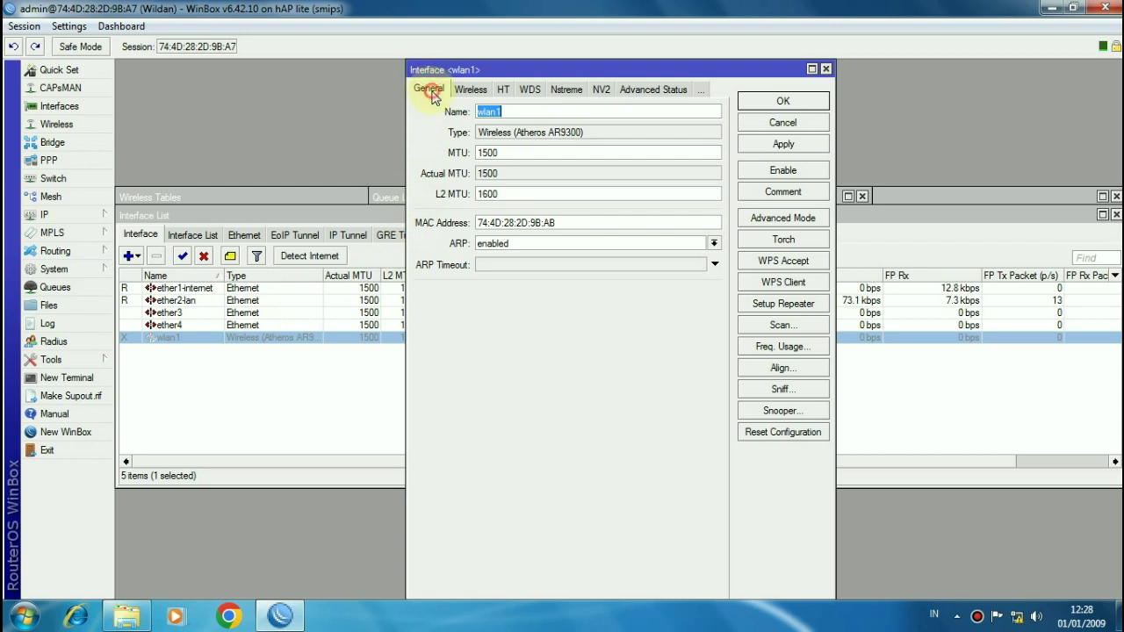
pyautogui.click(527, 115)
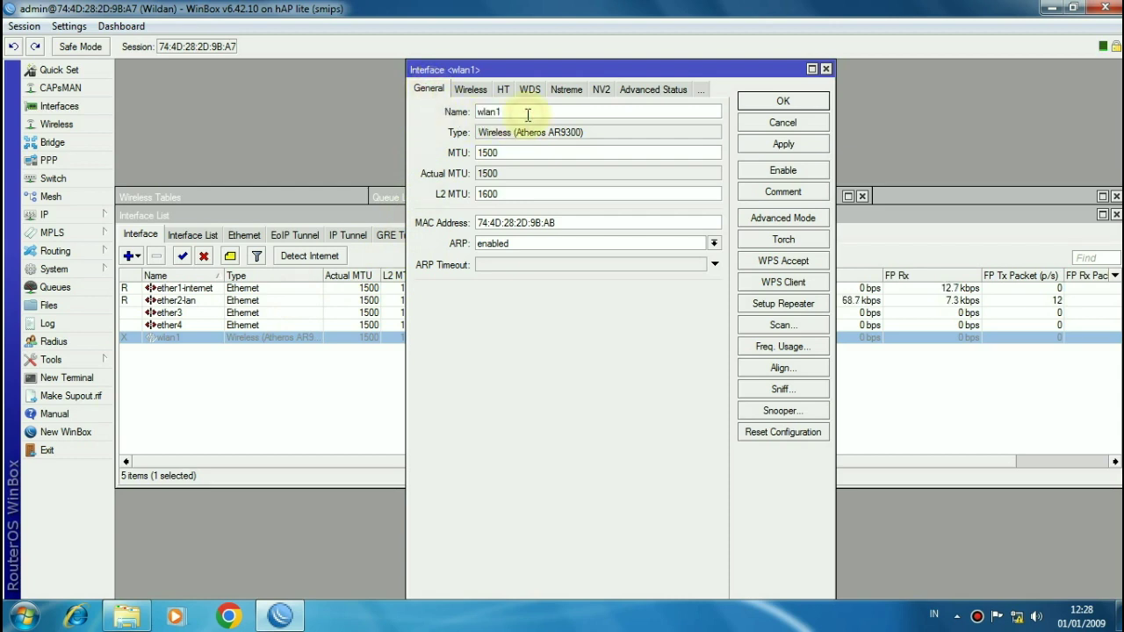
pyautogui.write('-wifi')
pyautogui.click(748, 101)
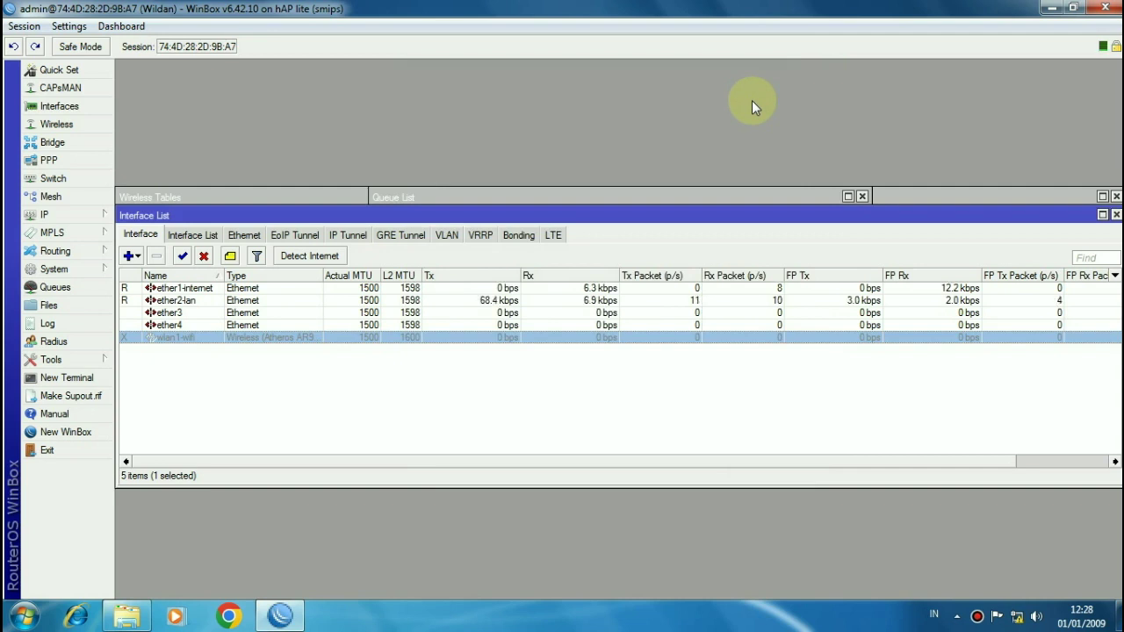
# Step: Add a DHCP client on ether1-internet and let it bind a 192.168.2.x address
pyautogui.click(81, 218)
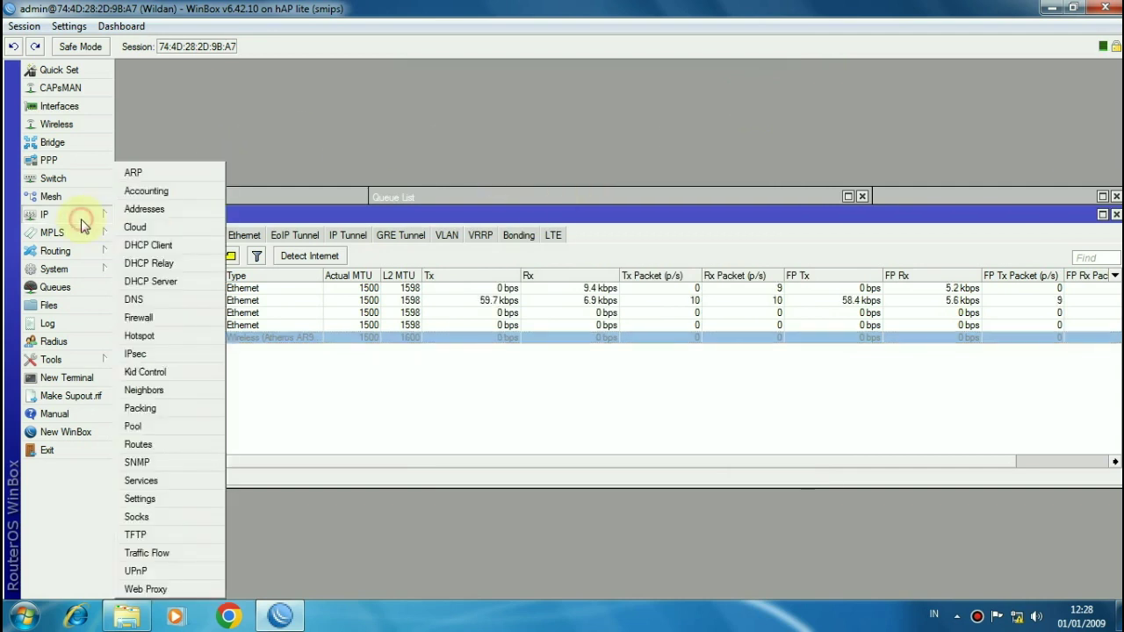
pyautogui.click(158, 245)
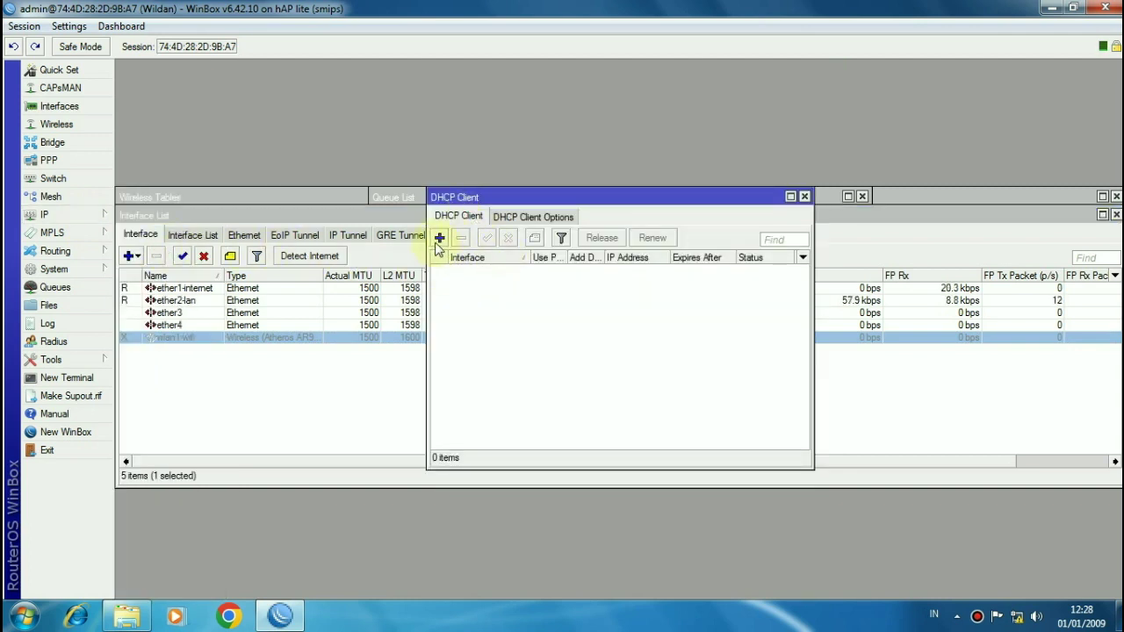
pyautogui.click(440, 239)
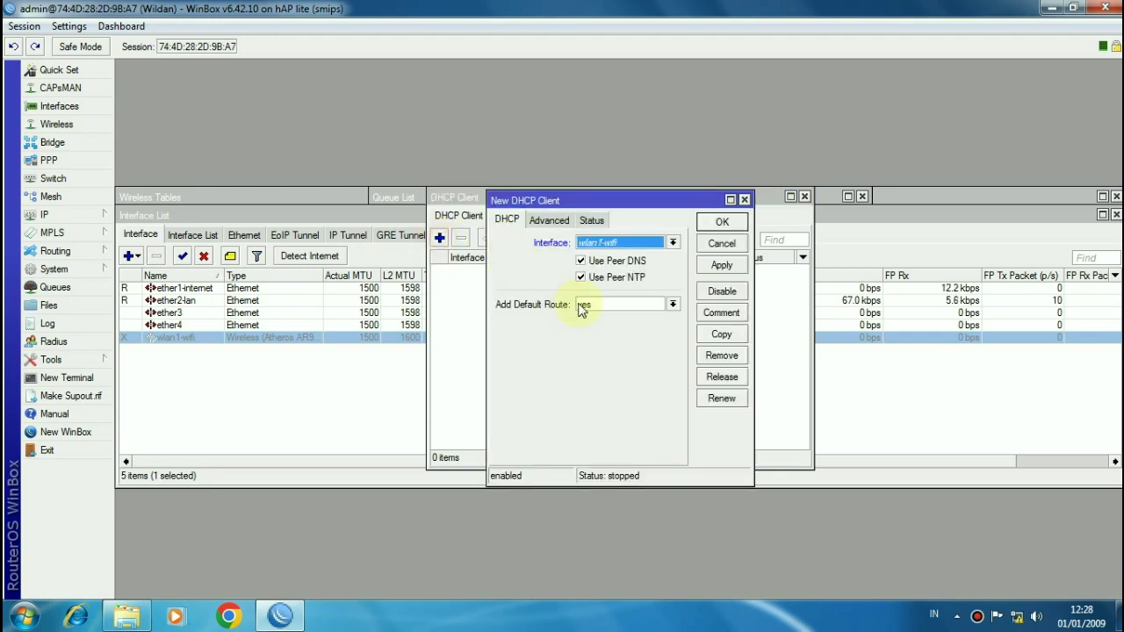
pyautogui.click(604, 244)
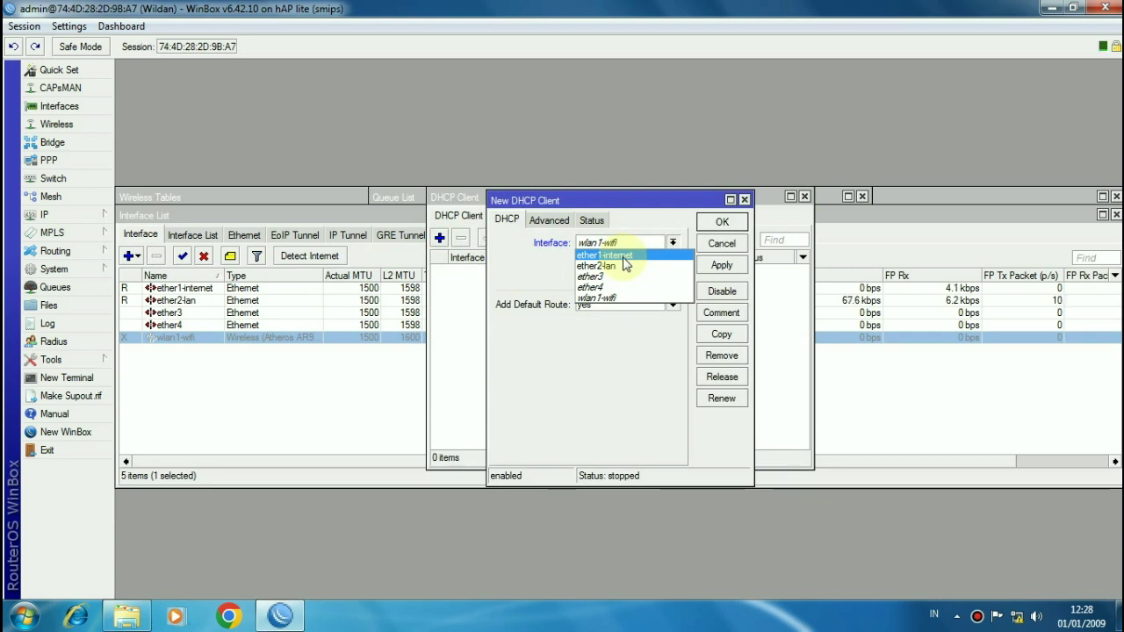
pyautogui.click(622, 255)
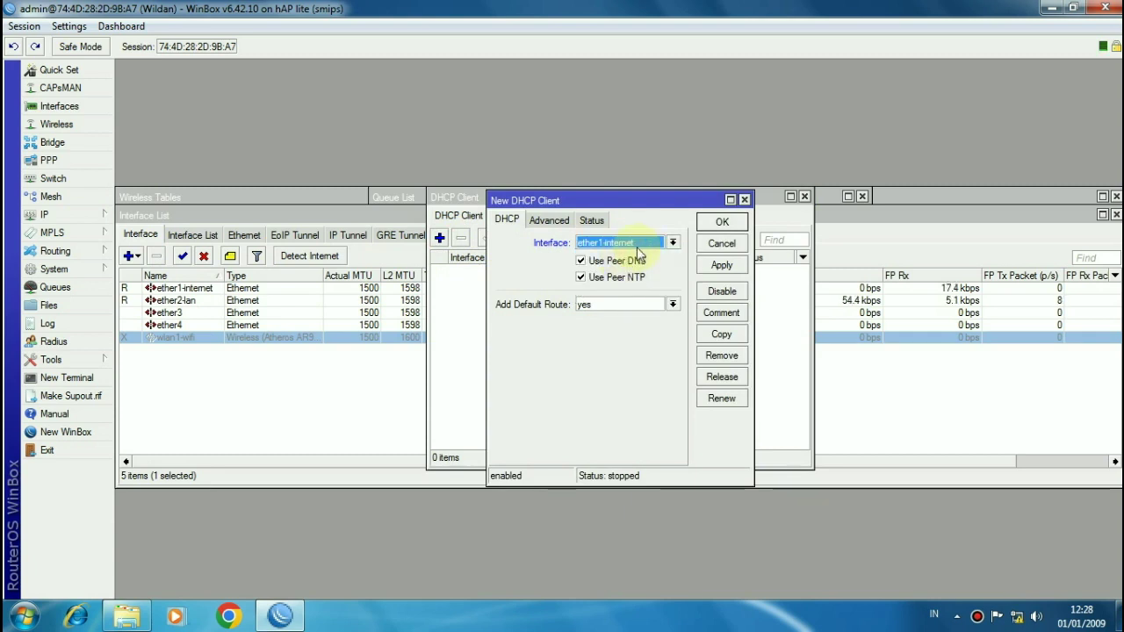
pyautogui.click(718, 224)
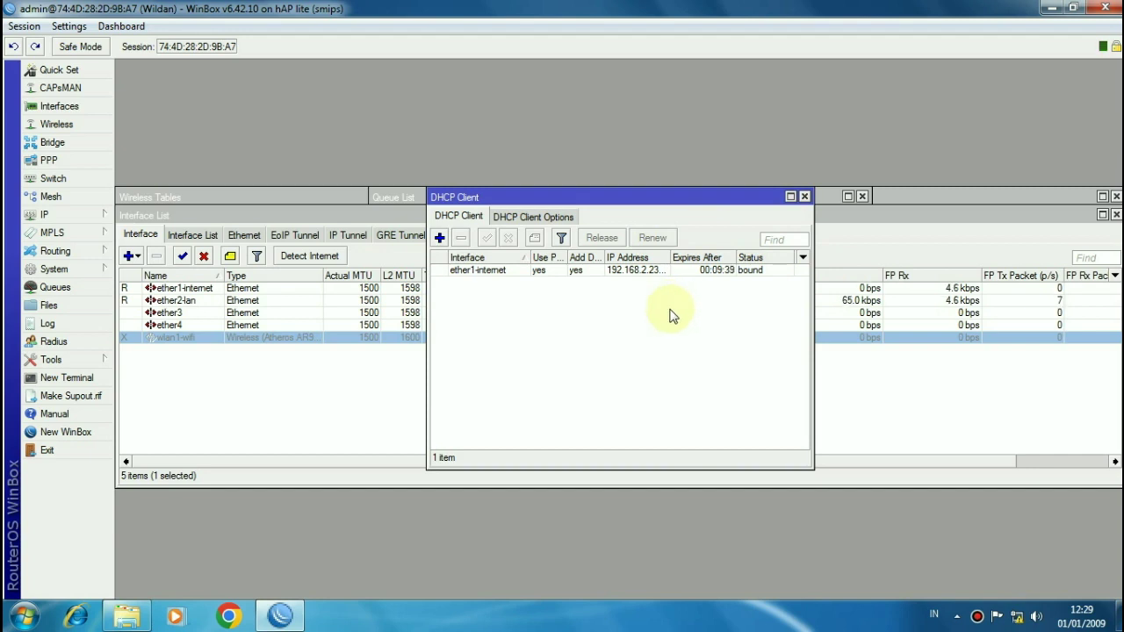
pyautogui.click(75, 217)
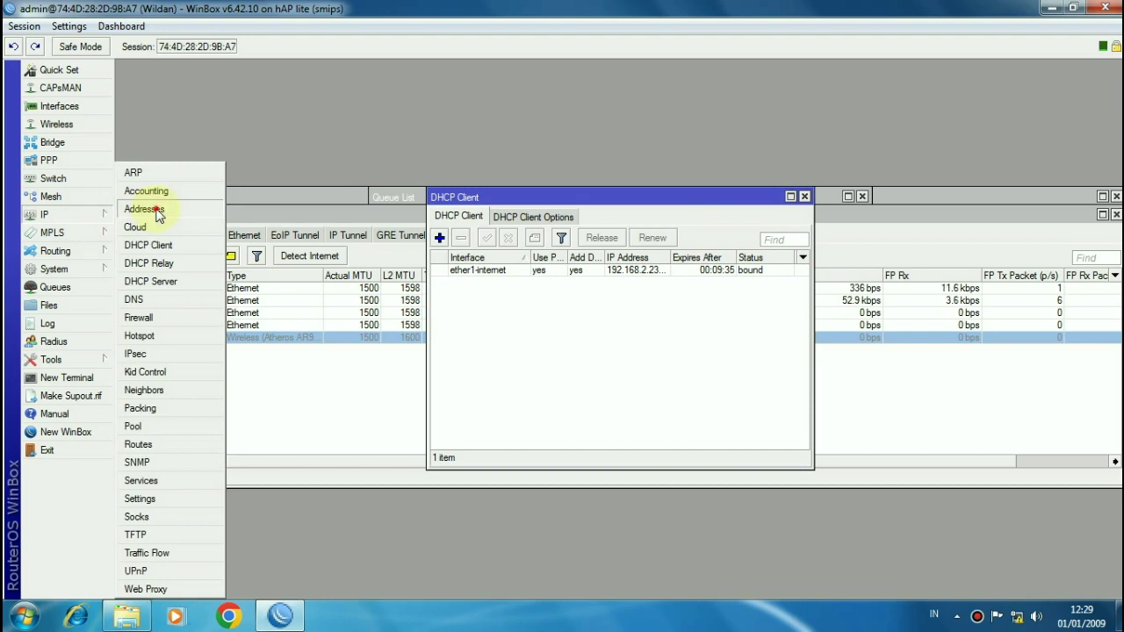
# Step: Add 192.168.100.1/25 on ether2-lan and 192.168.200.1/24 for wlan1-wifi
pyautogui.click(156, 211)
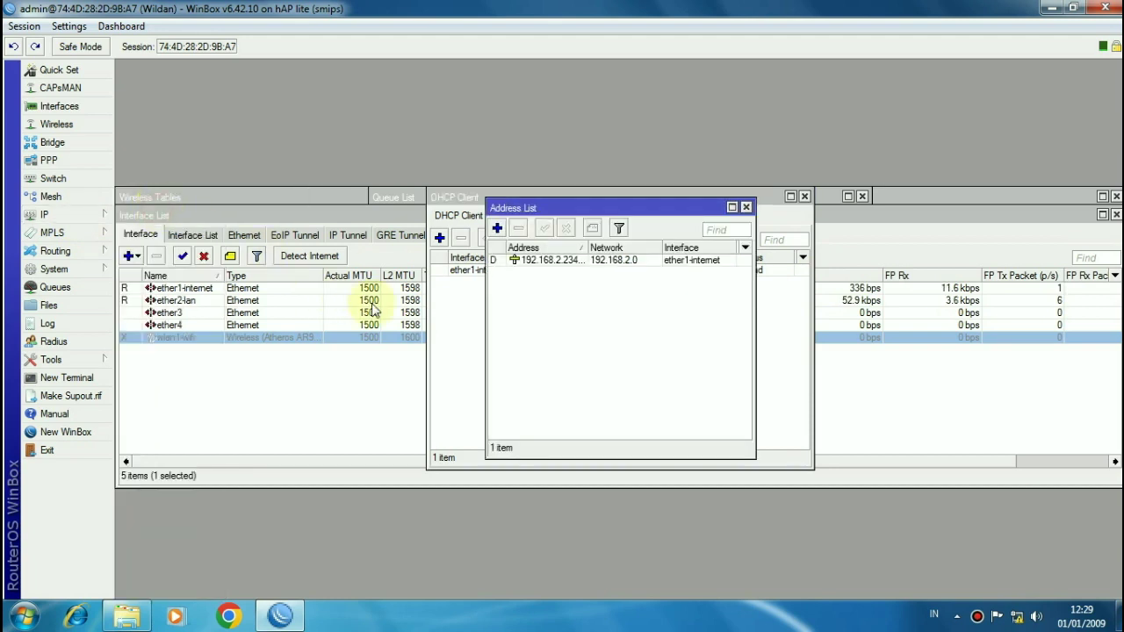
pyautogui.click(497, 228)
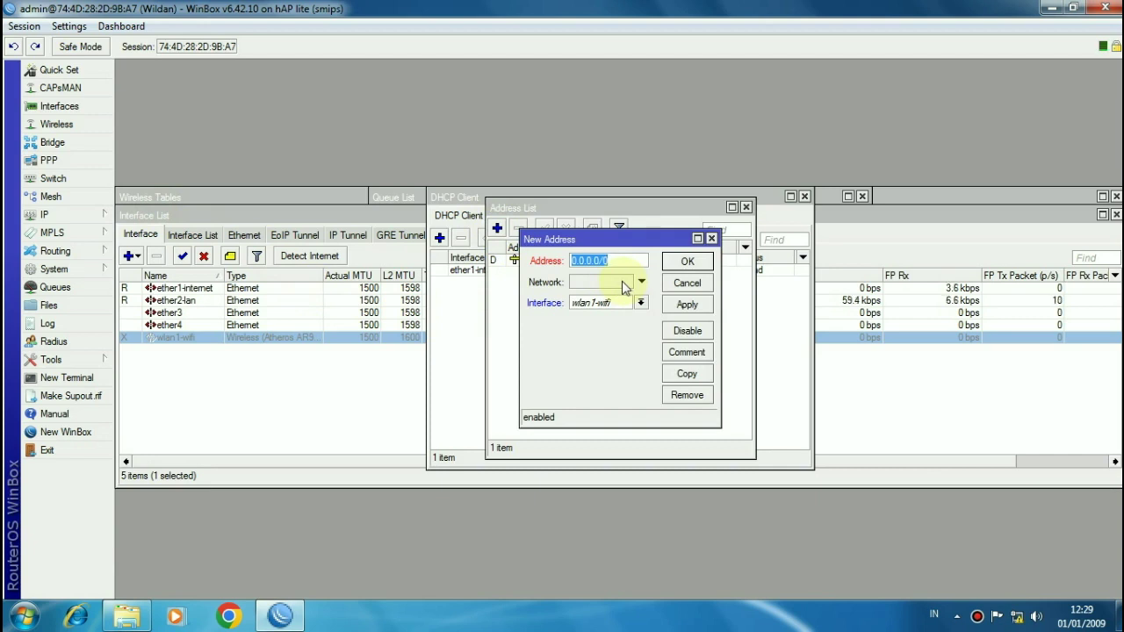
pyautogui.write('19')
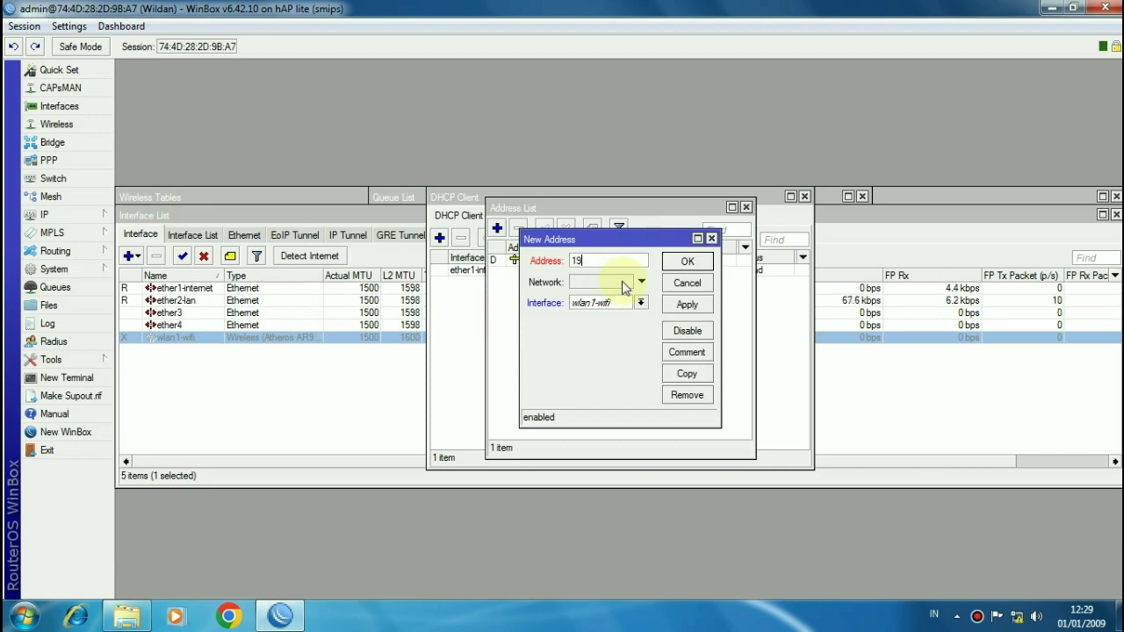
pyautogui.write('2.168.100.1')
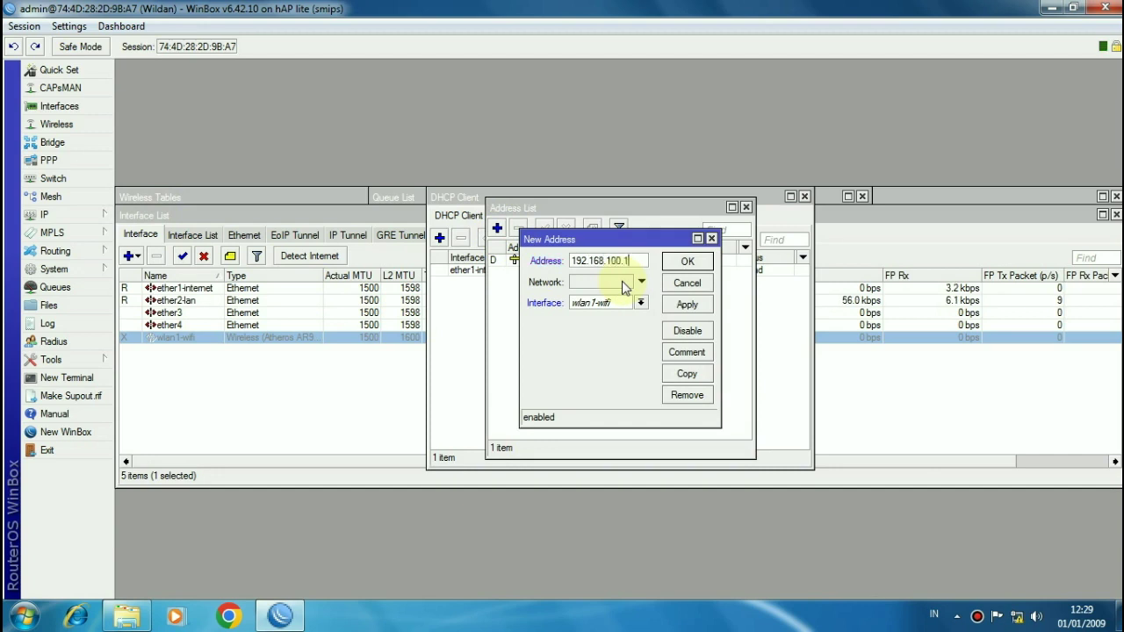
pyautogui.write('/25')
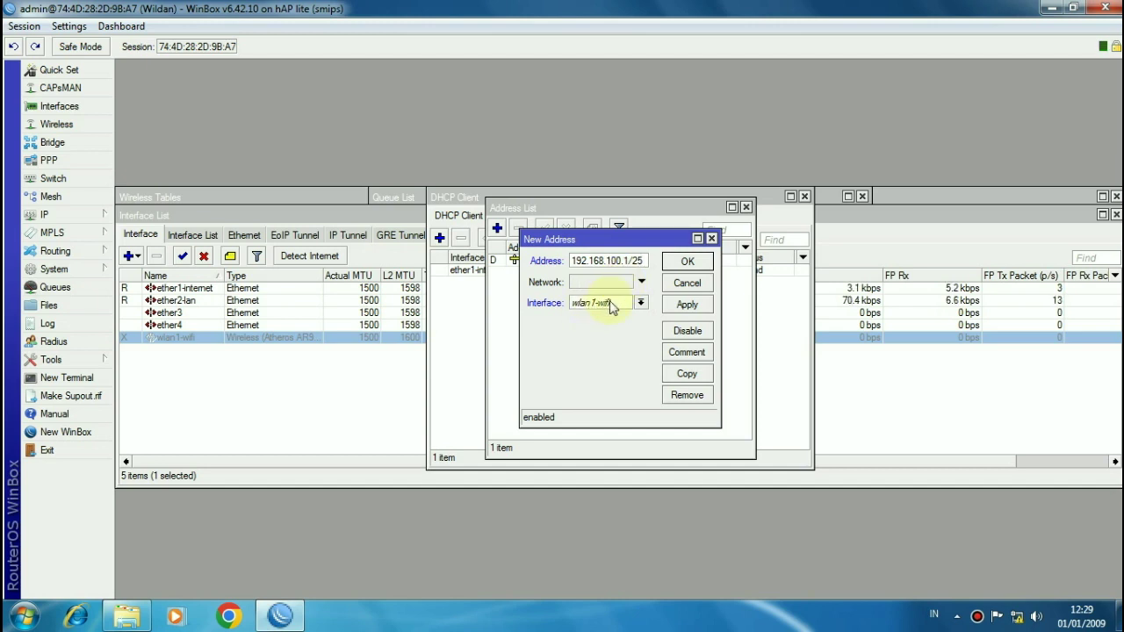
pyautogui.click(612, 307)
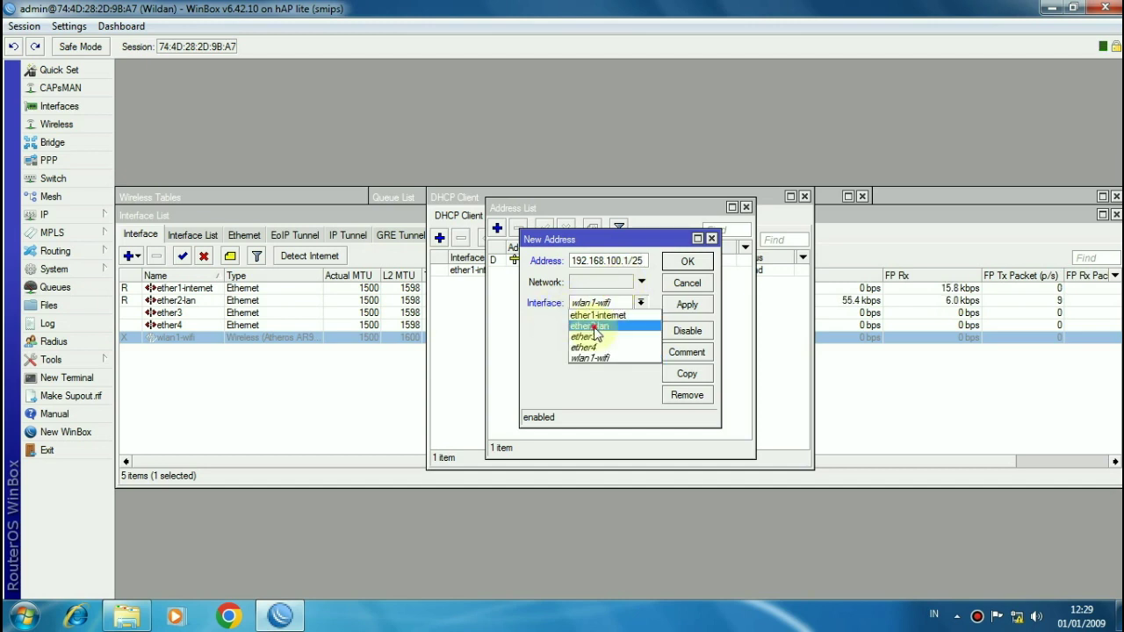
pyautogui.click(595, 326)
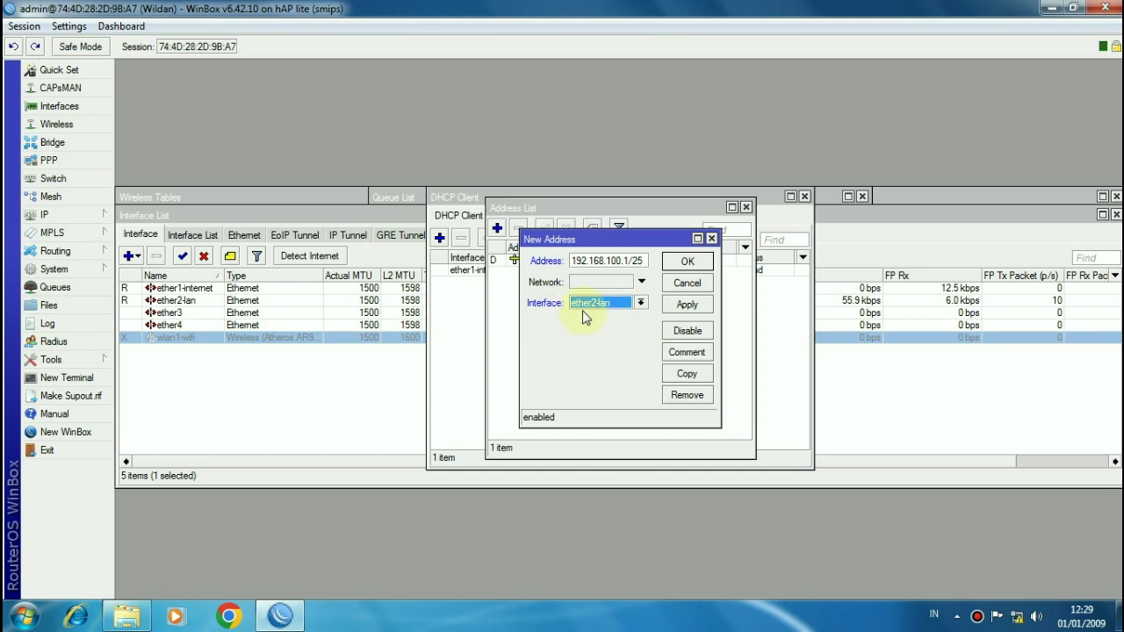
pyautogui.click(682, 261)
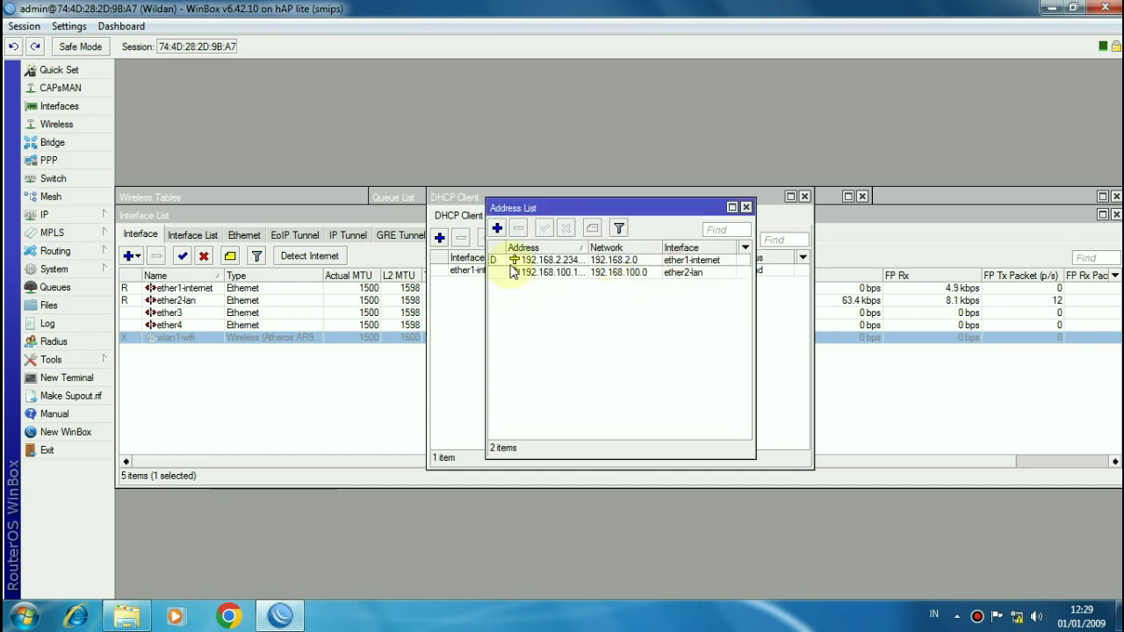
pyautogui.click(497, 228)
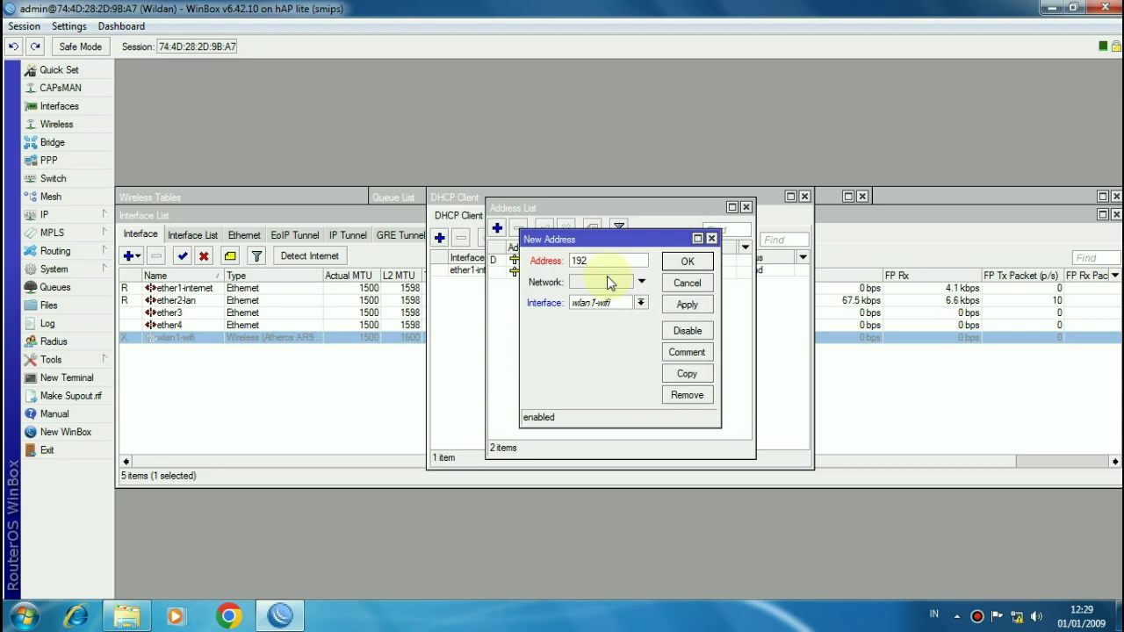
pyautogui.write('.168.200.1/24')
pyautogui.click(681, 263)
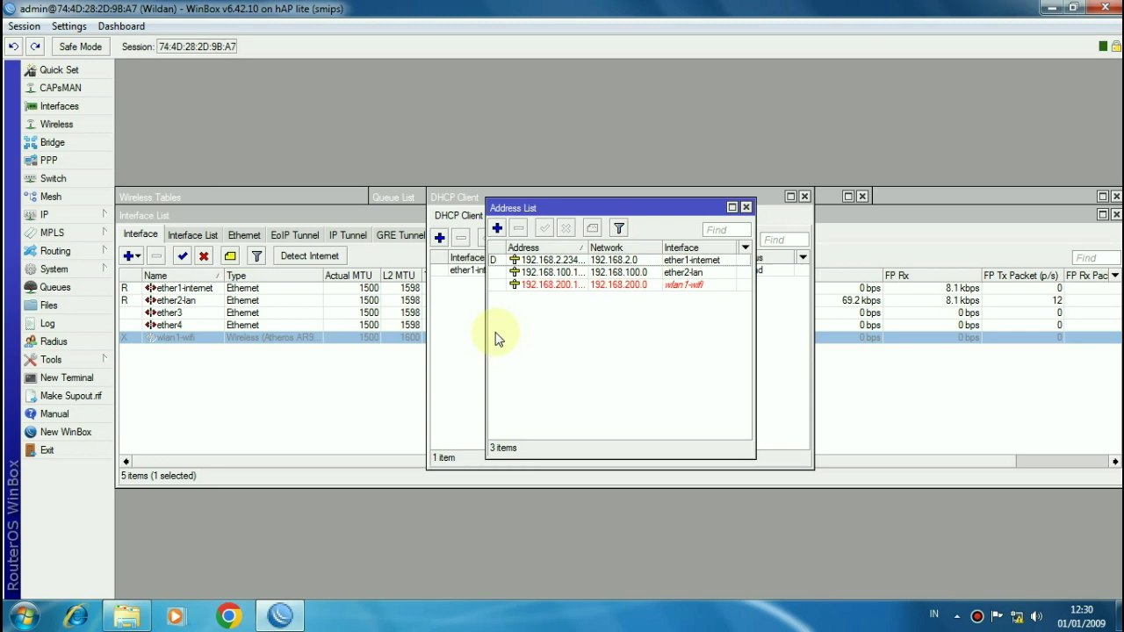
# Step: Run DHCP Setup on ether2-lan, accepting 192.168.100.0/25 address space and gateway 192.168.100.1
pyautogui.click(66, 215)
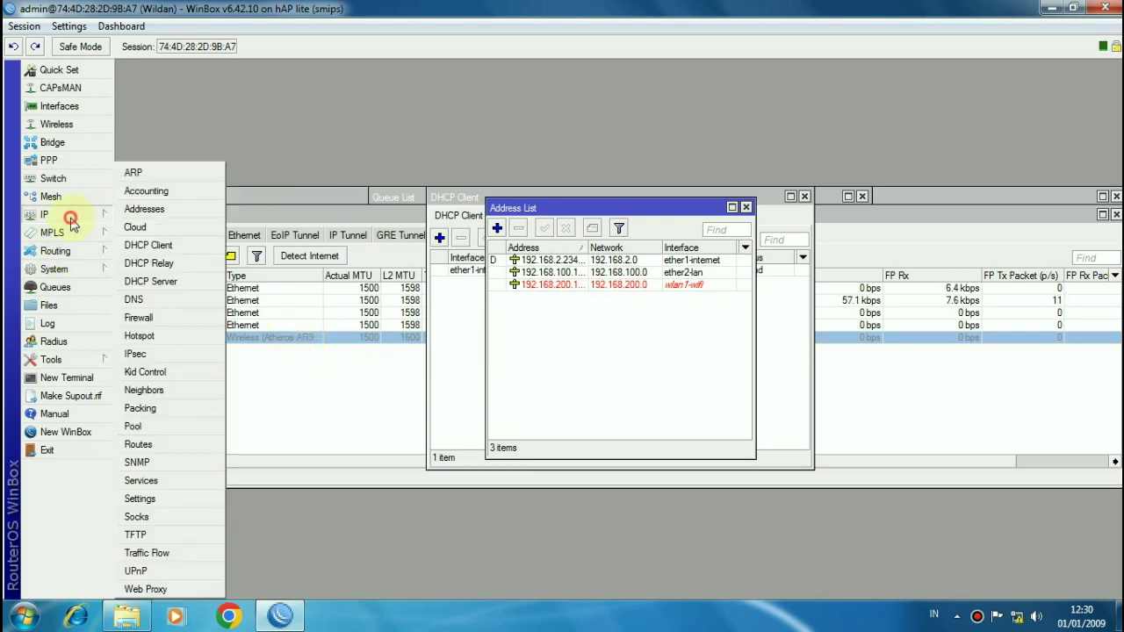
pyautogui.click(170, 281)
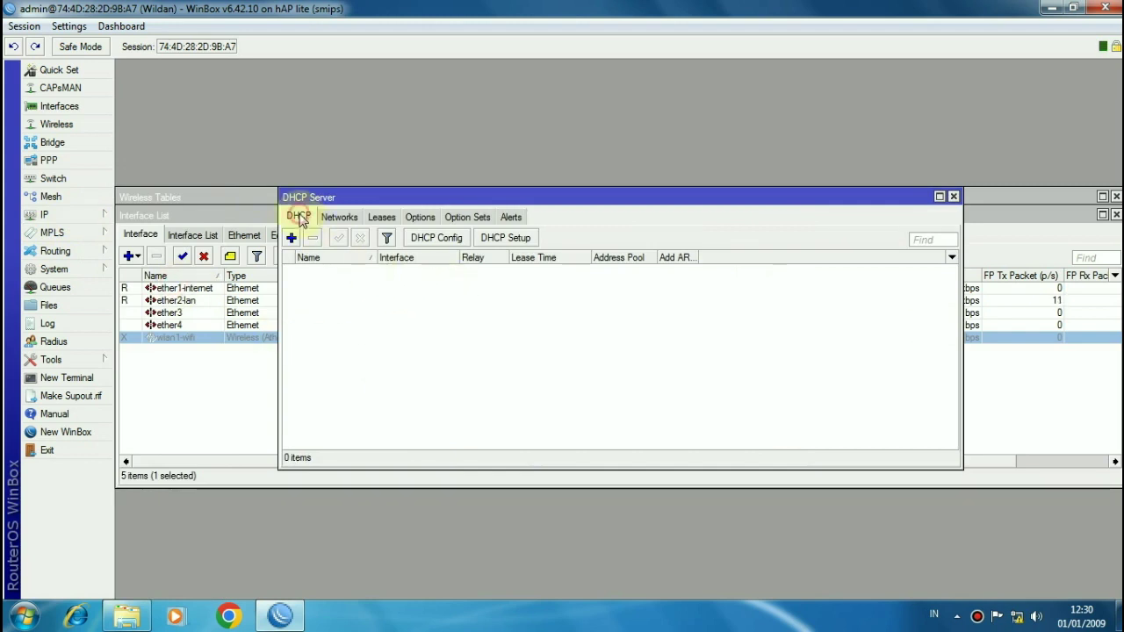
pyautogui.click(516, 246)
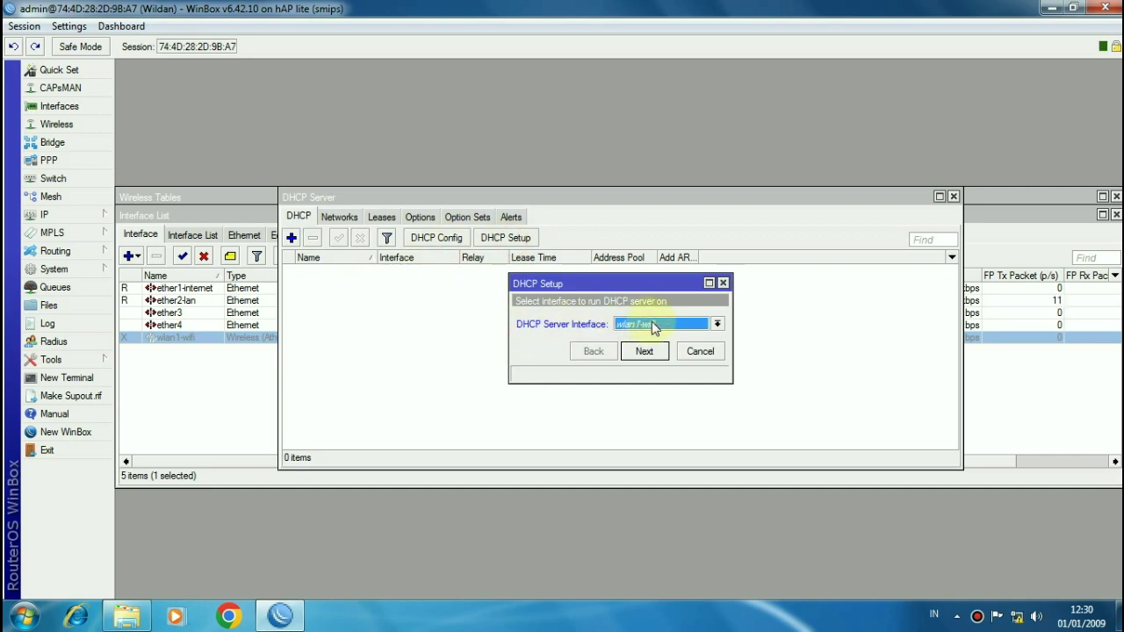
pyautogui.click(652, 325)
pyautogui.click(633, 351)
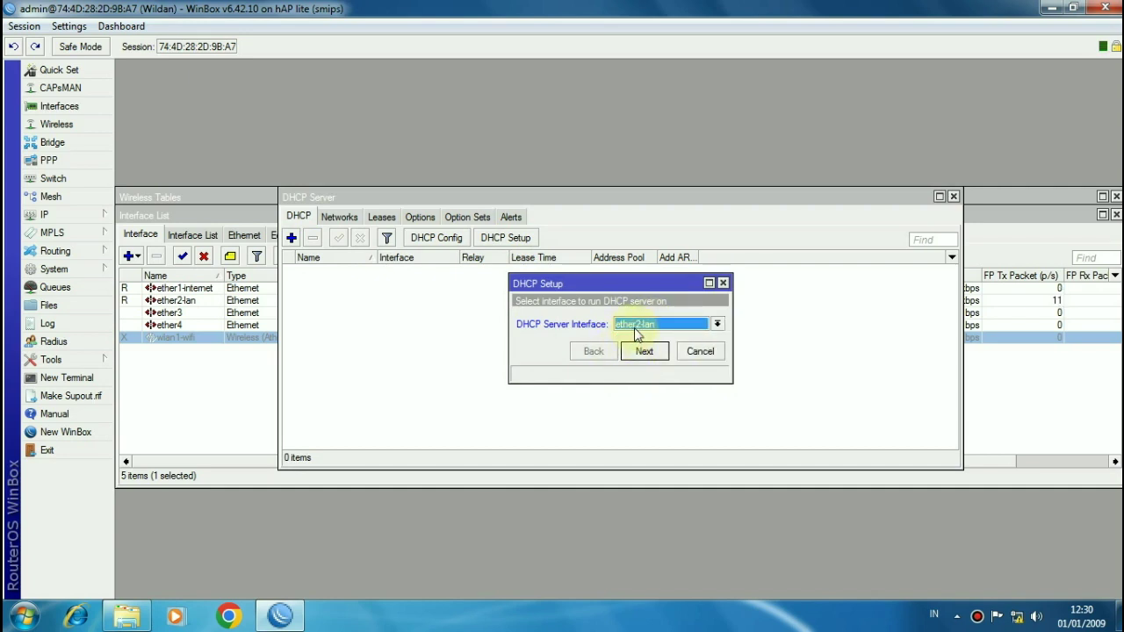
pyautogui.click(650, 354)
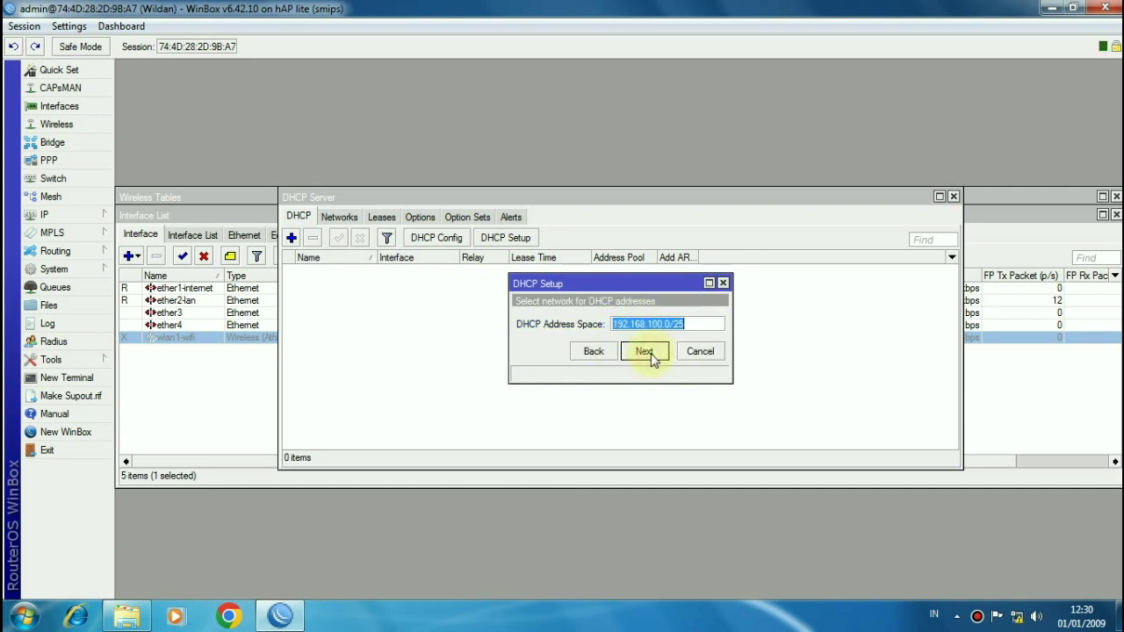
pyautogui.click(645, 352)
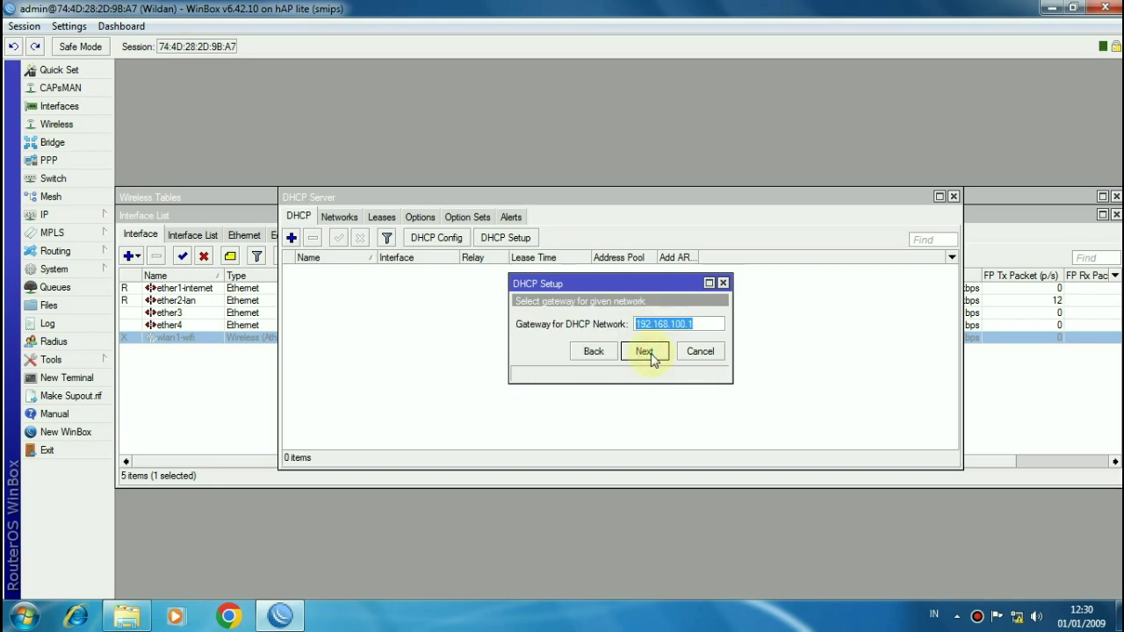
pyautogui.click(650, 351)
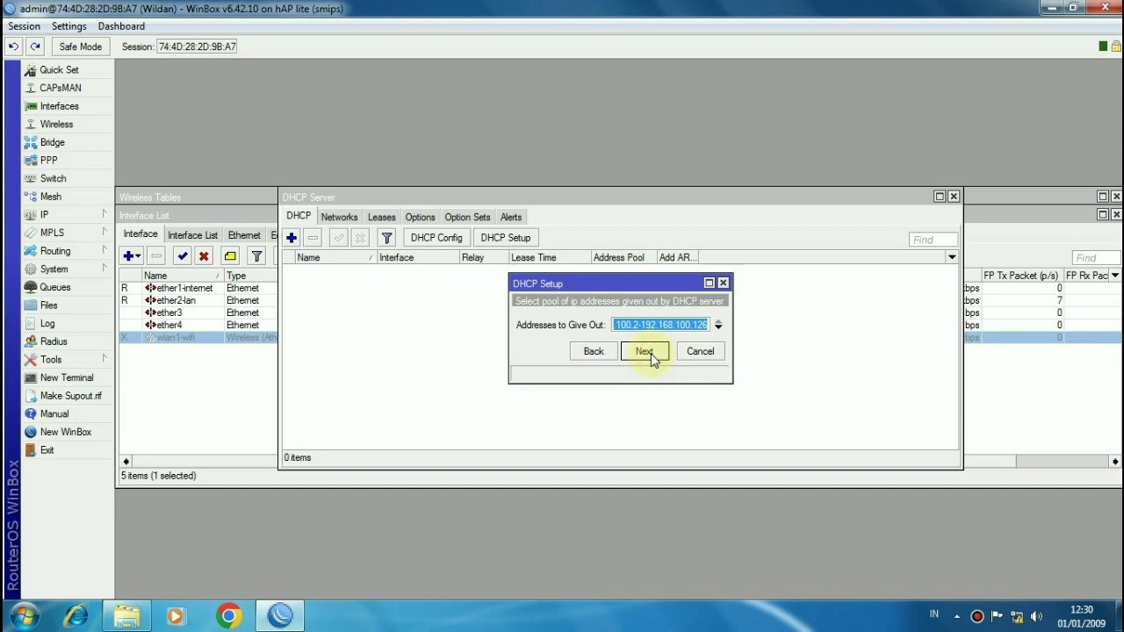
# Step: Shorten the pool to end at 192.168.100.100, keep DNS 192.168.100.1 and 10-minute lease
pyautogui.click(700, 324)
pyautogui.press('BackSpace')
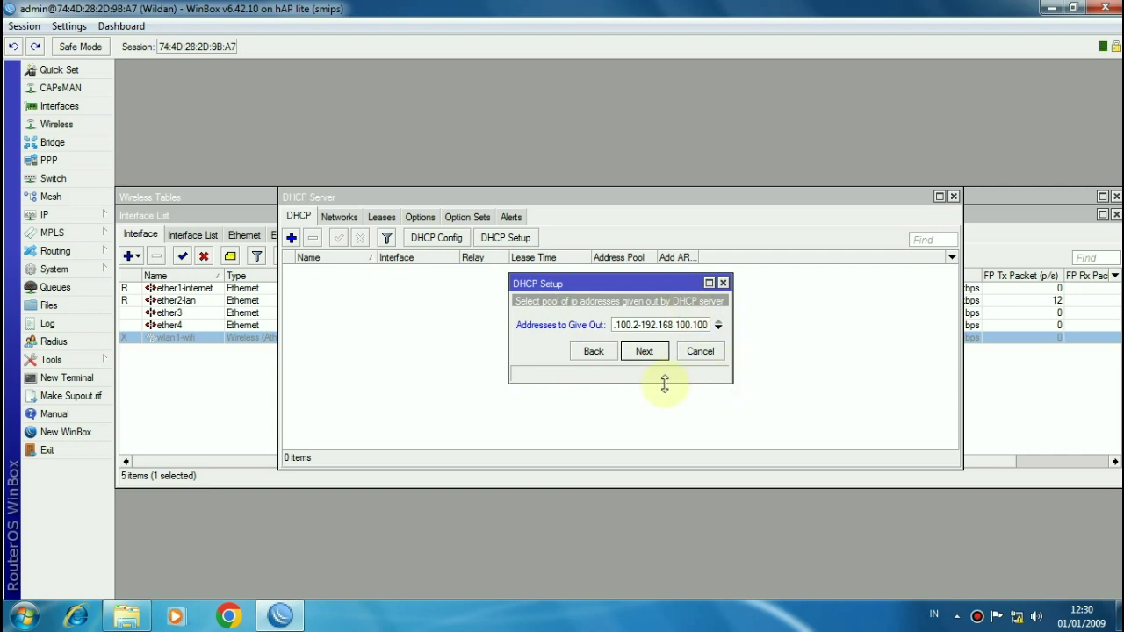
pyautogui.click(664, 355)
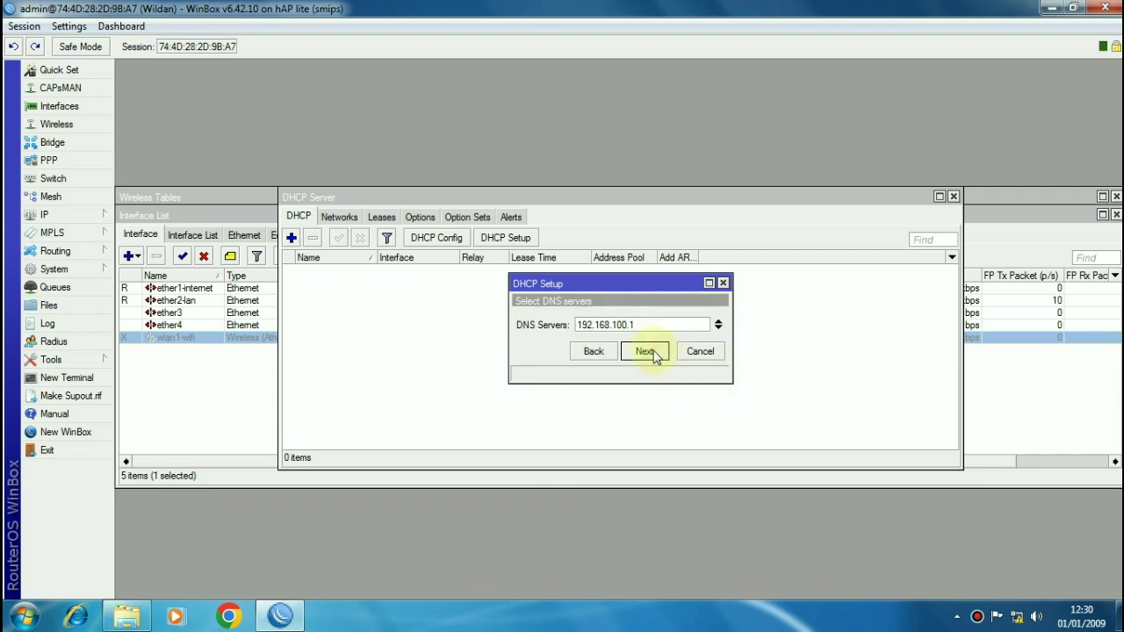
pyautogui.click(650, 358)
pyautogui.click(650, 358)
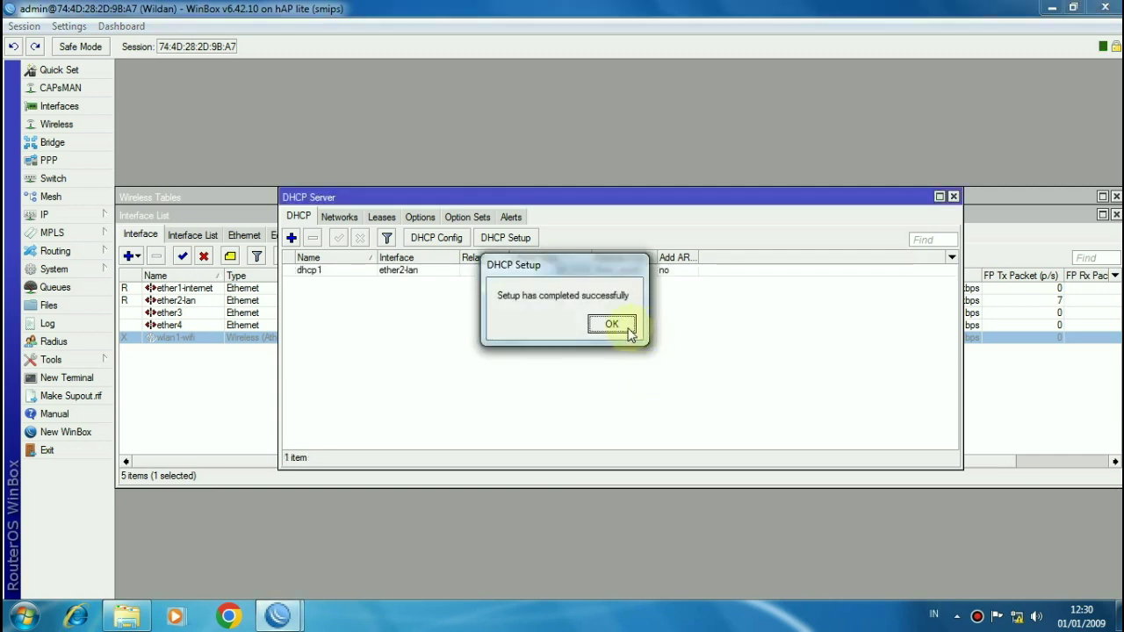
pyautogui.click(627, 328)
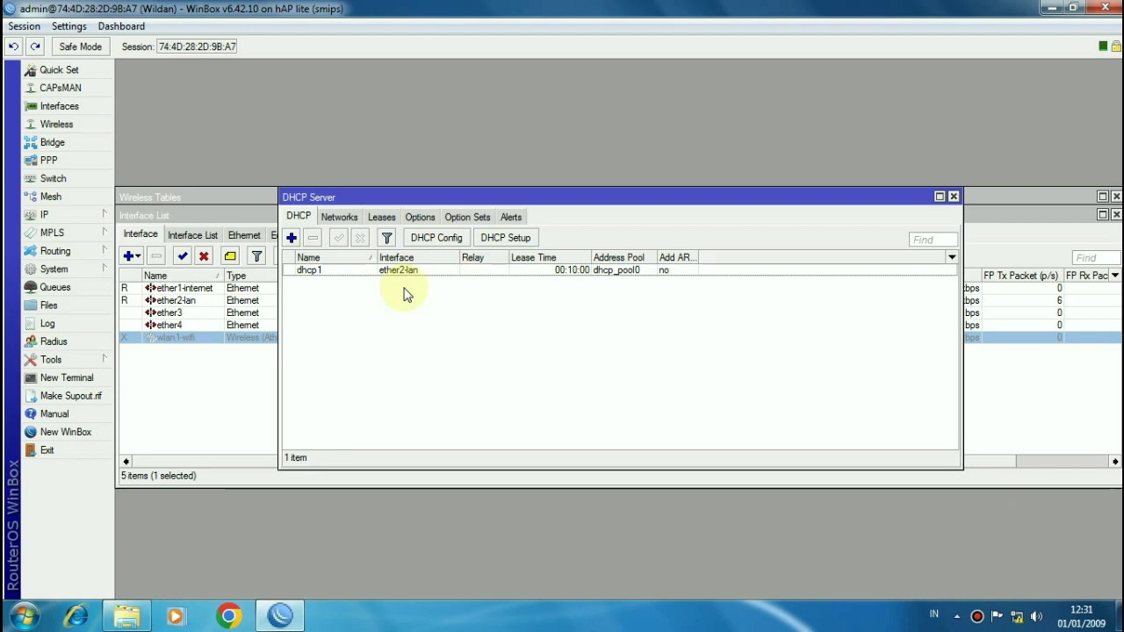
# Step: Add a srcnat NAT rule that masquerades traffic going out ether1-internet
pyautogui.click(82, 222)
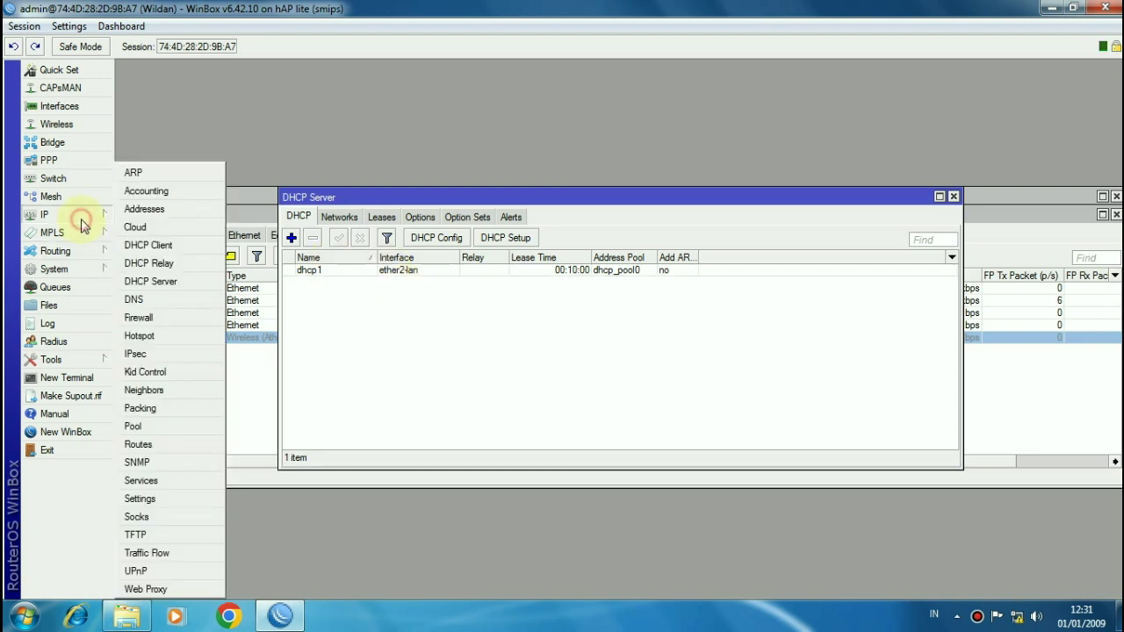
pyautogui.click(154, 317)
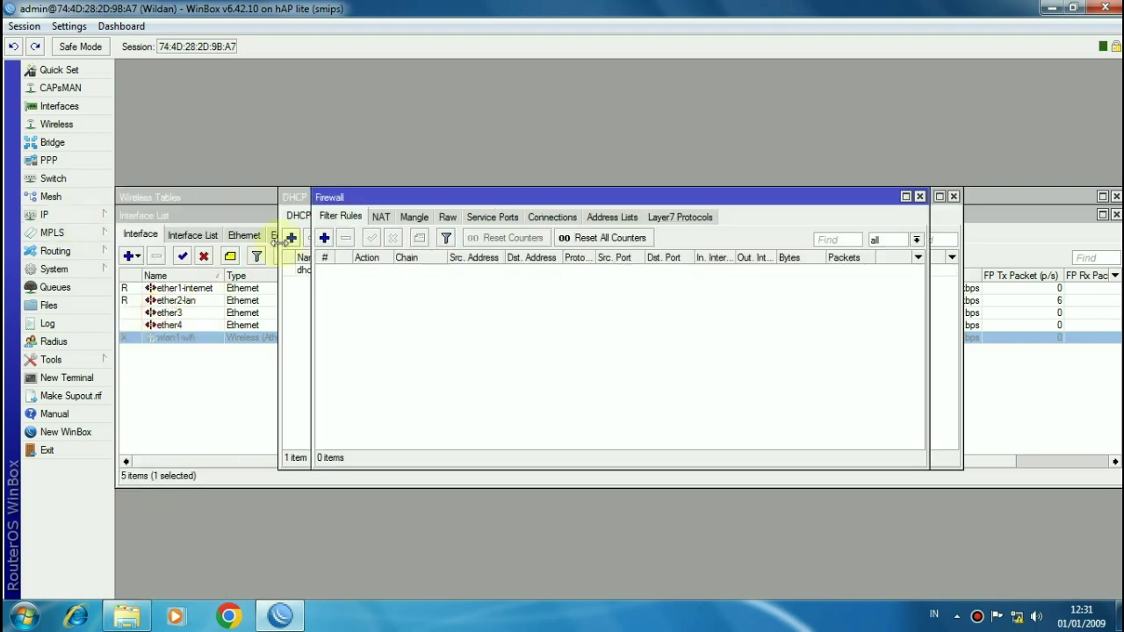
pyautogui.click(380, 217)
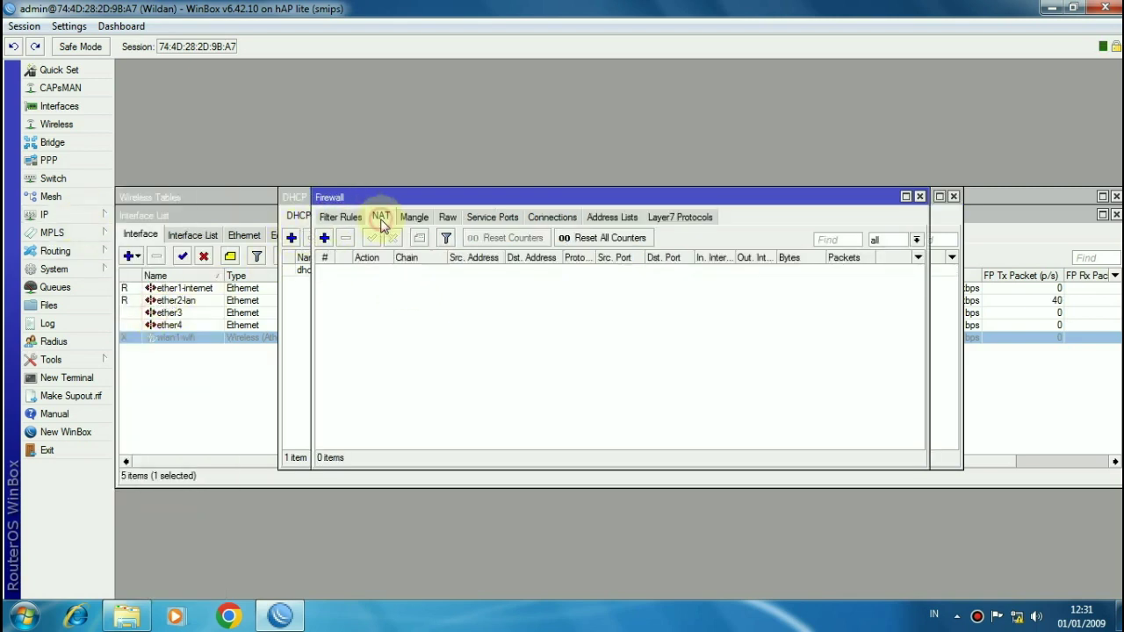
pyautogui.click(324, 238)
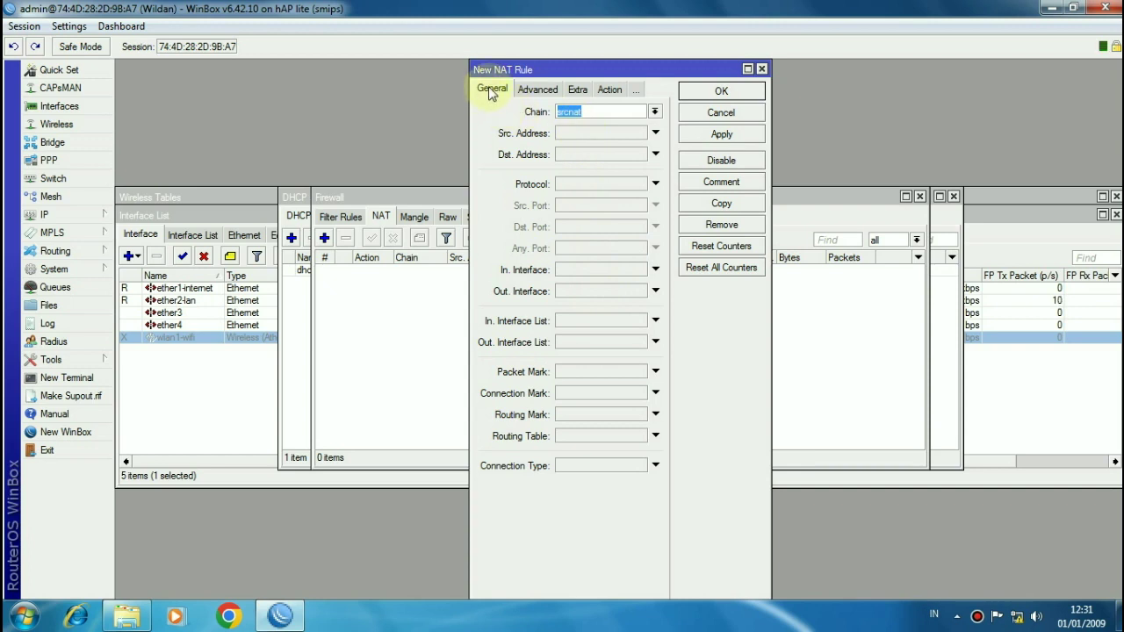
pyautogui.click(607, 90)
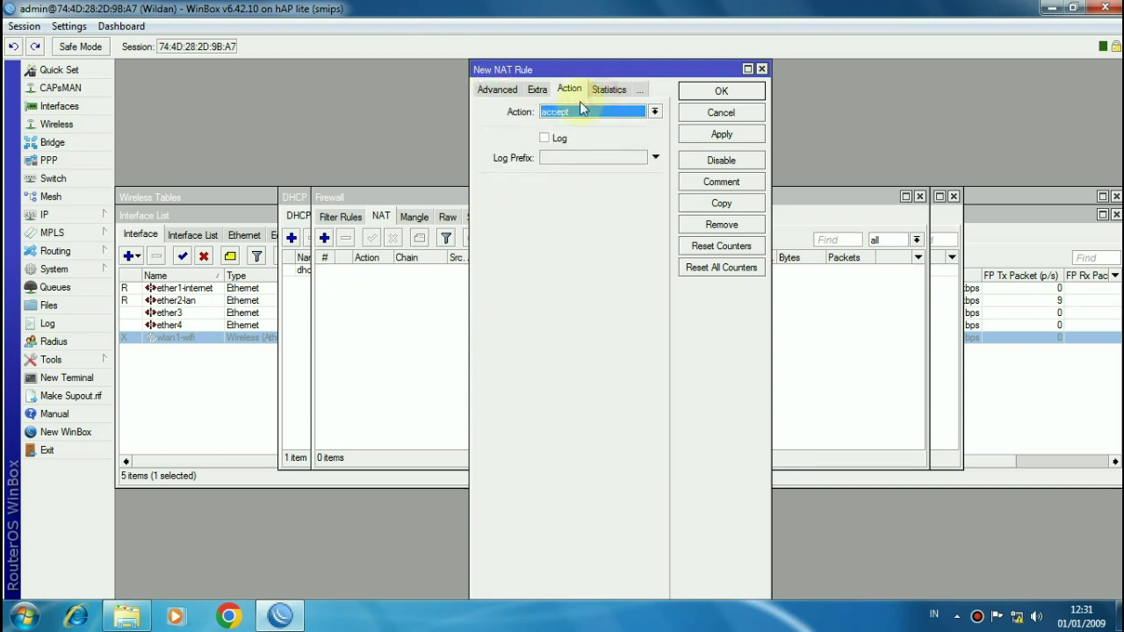
pyautogui.click(489, 93)
pyautogui.click(489, 91)
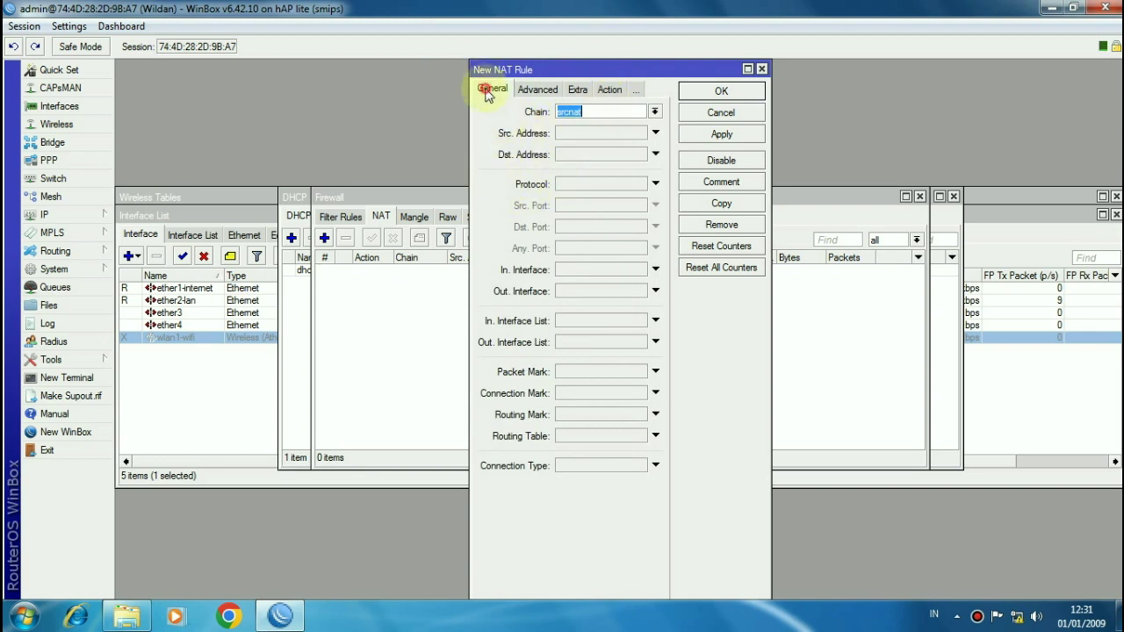
pyautogui.click(580, 291)
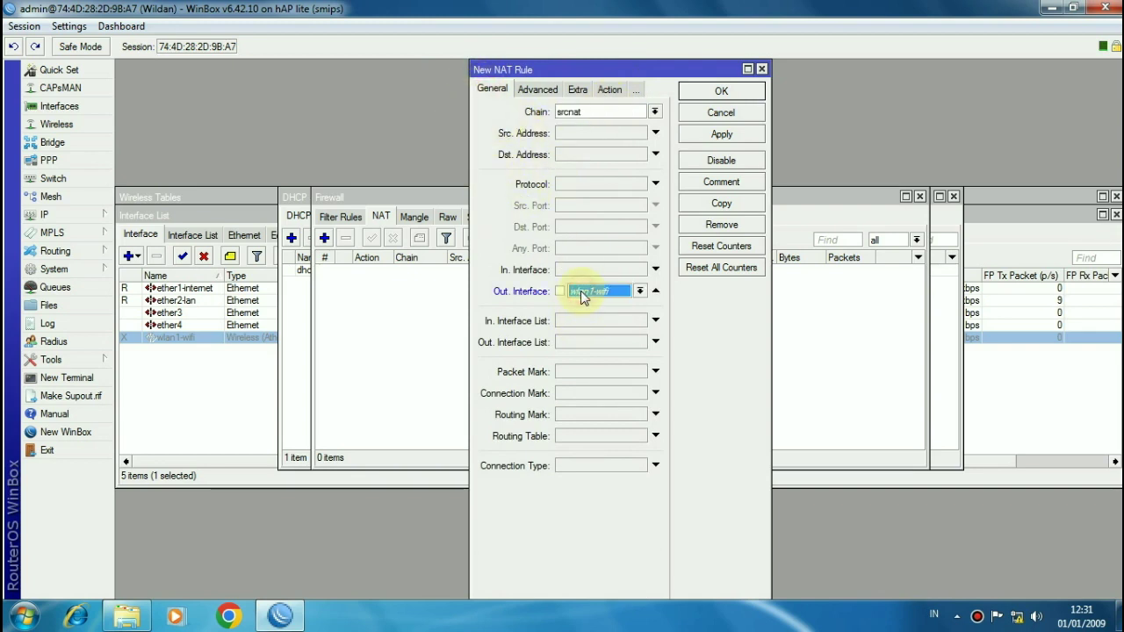
pyautogui.click(619, 294)
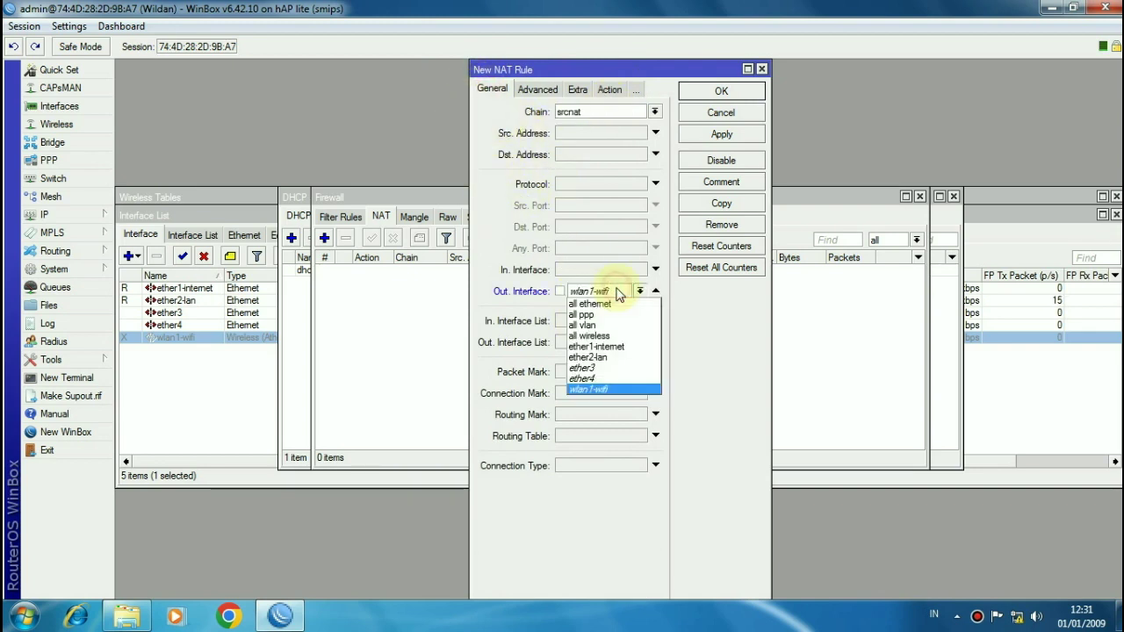
pyautogui.click(612, 347)
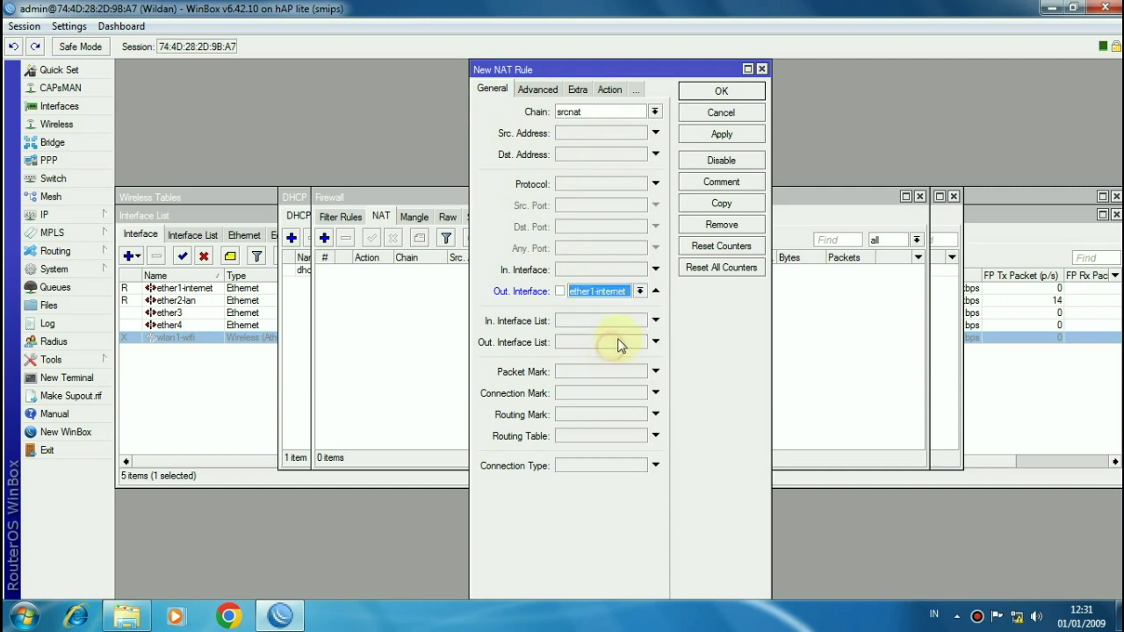
pyautogui.click(608, 90)
pyautogui.click(567, 111)
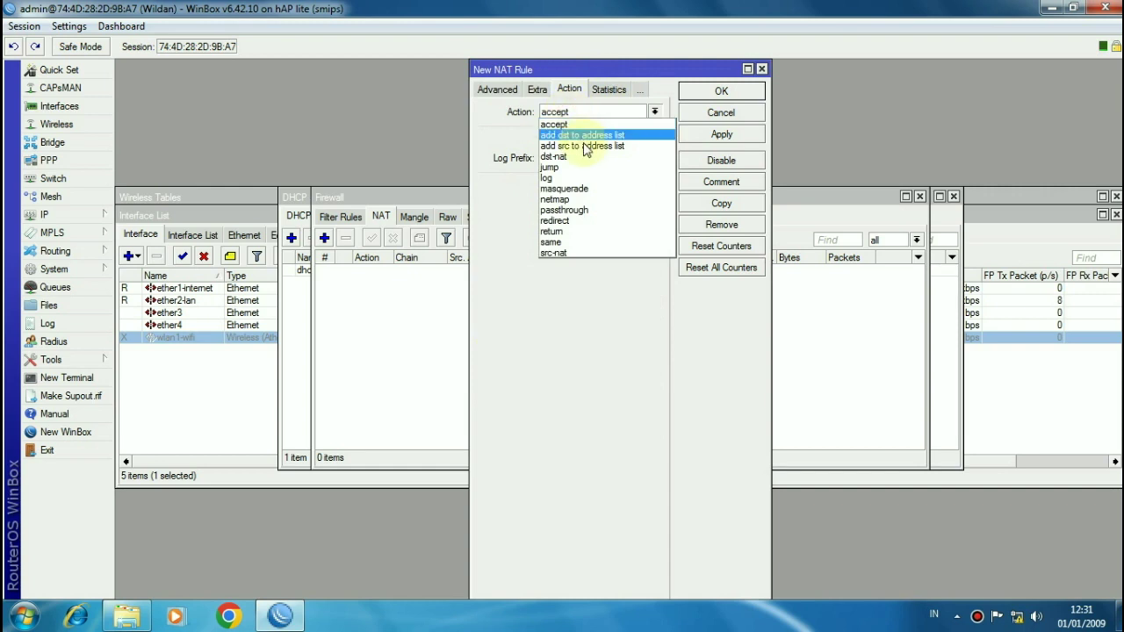
pyautogui.click(586, 188)
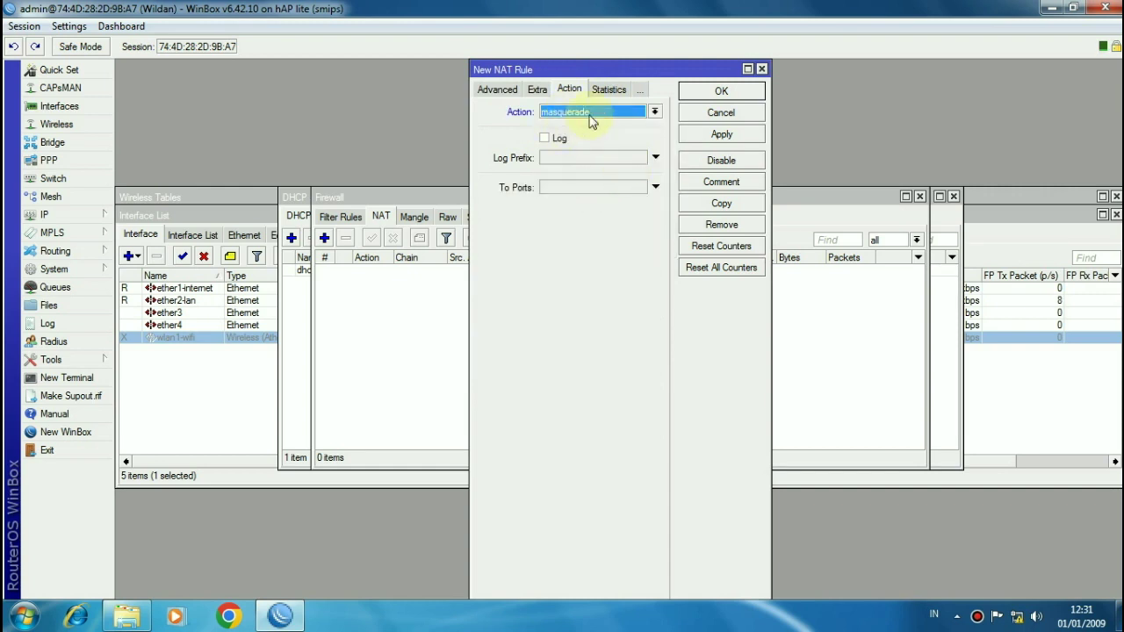
pyautogui.click(699, 92)
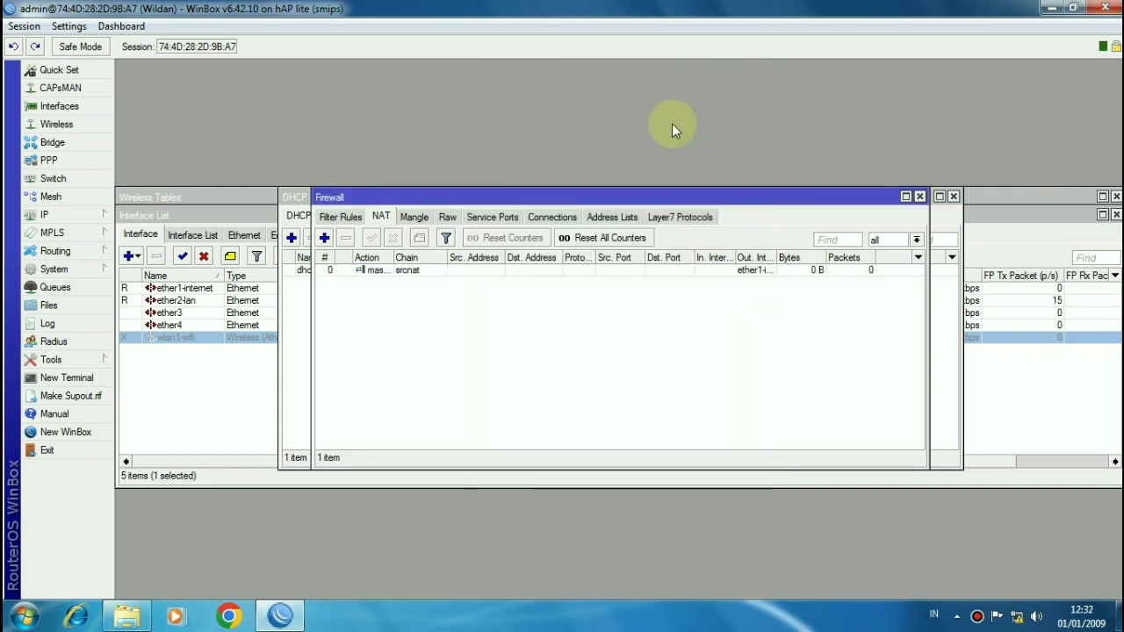
# Step: Give the masquerade rule the comment 'Internet Gateway'
pyautogui.doubleClick(497, 273)
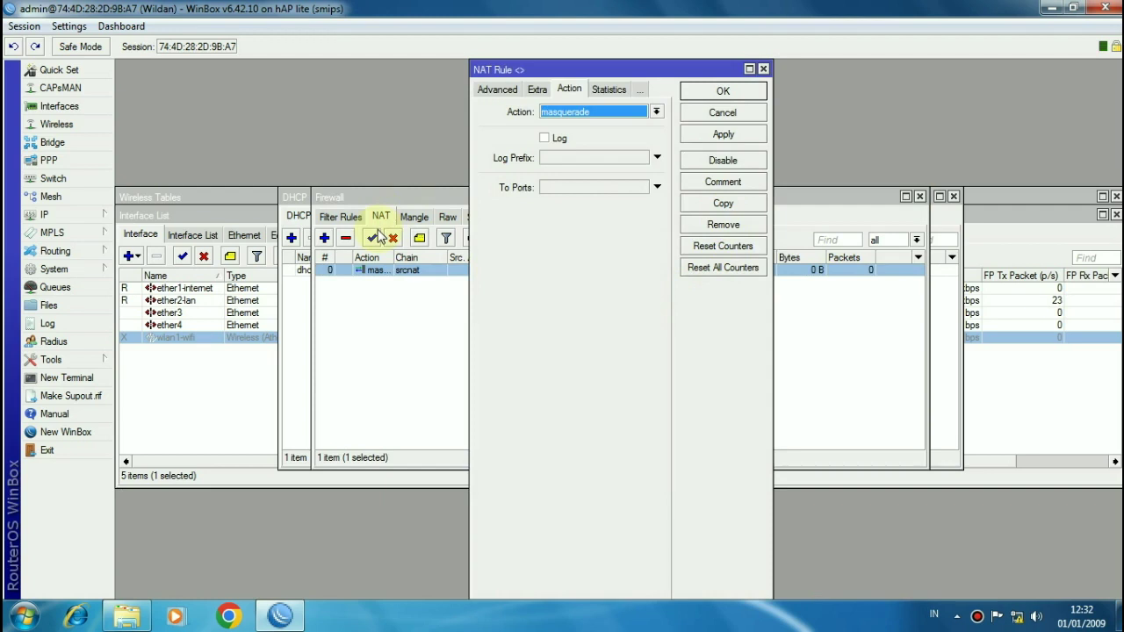
pyautogui.click(725, 182)
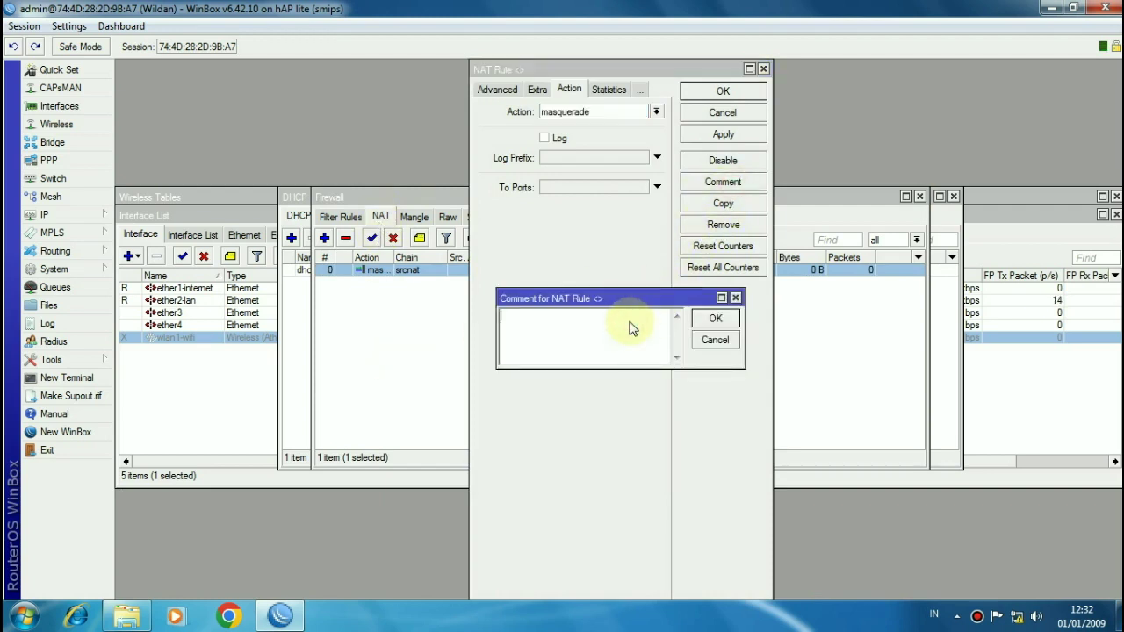
pyautogui.write('Intem')
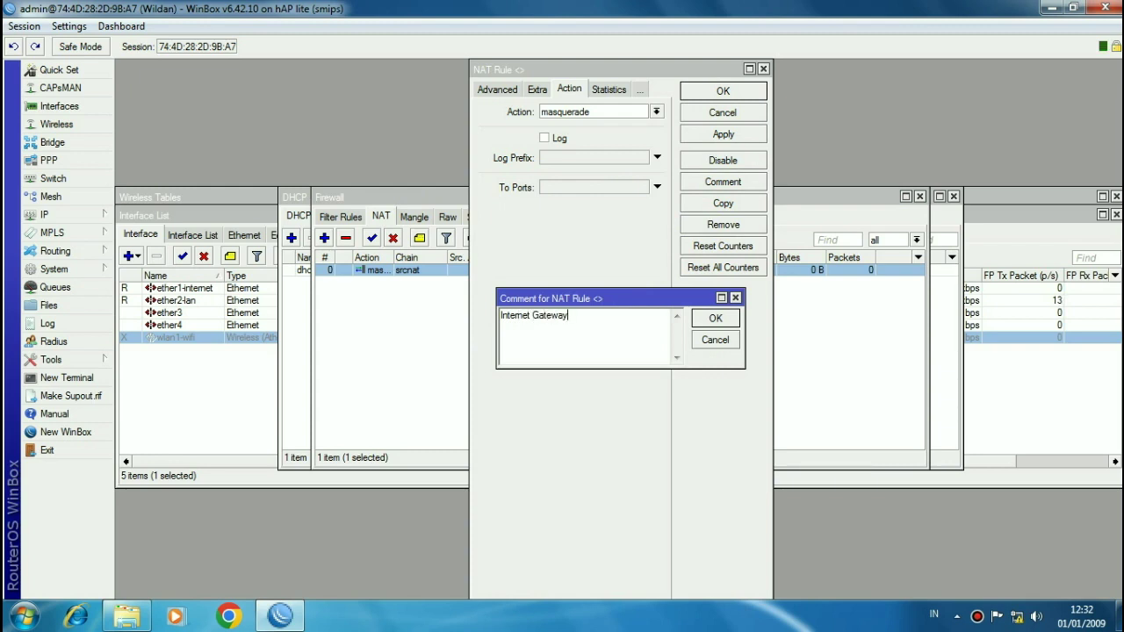
pyautogui.click(715, 318)
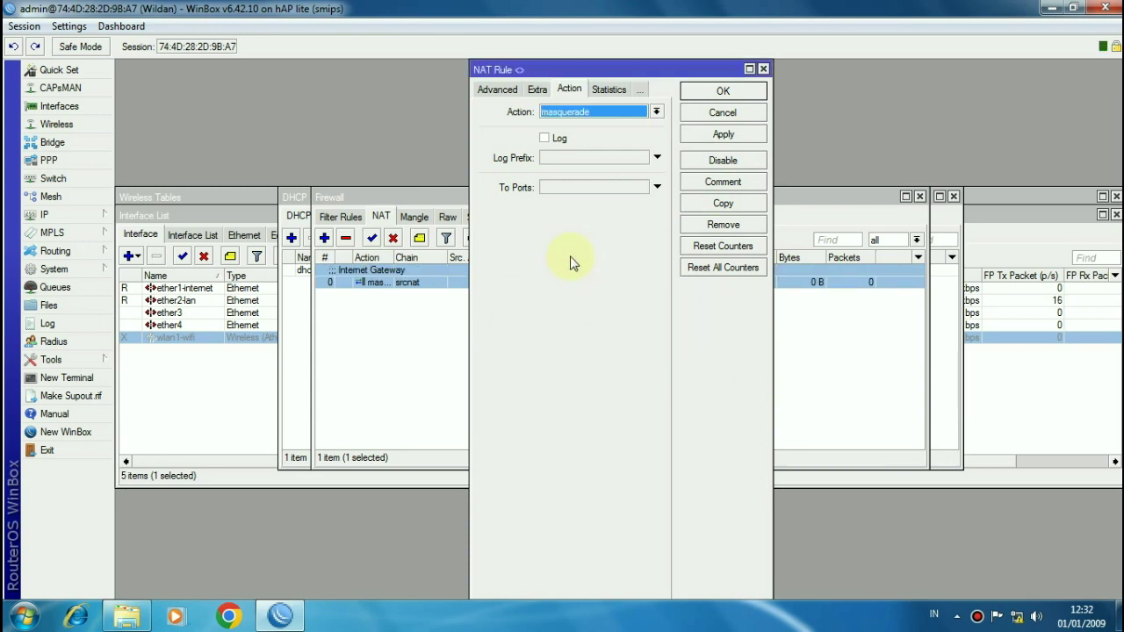
pyautogui.click(724, 91)
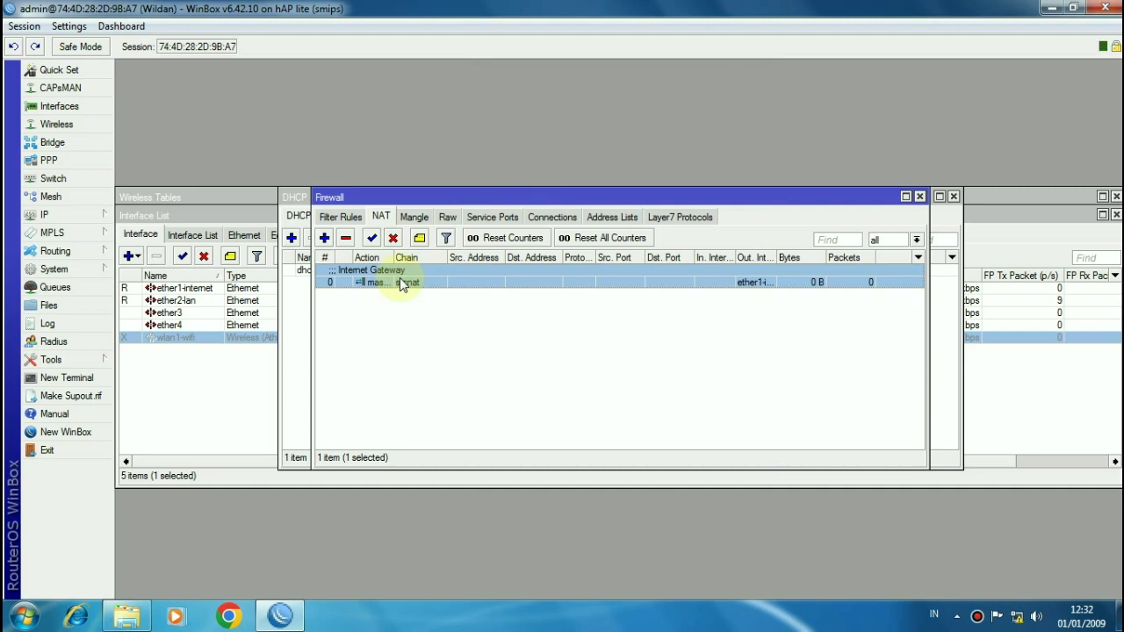
# Step: In IP > DNS, add server 8.8.8.8, enable Allow Remote Requests, and save
pyautogui.click(88, 215)
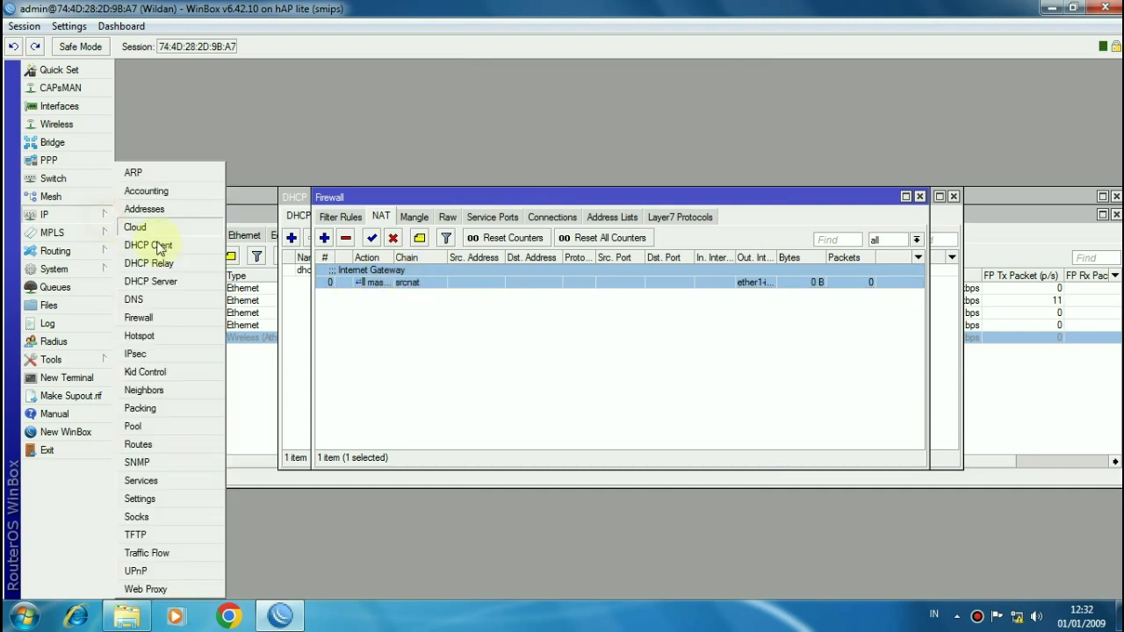
pyautogui.click(166, 300)
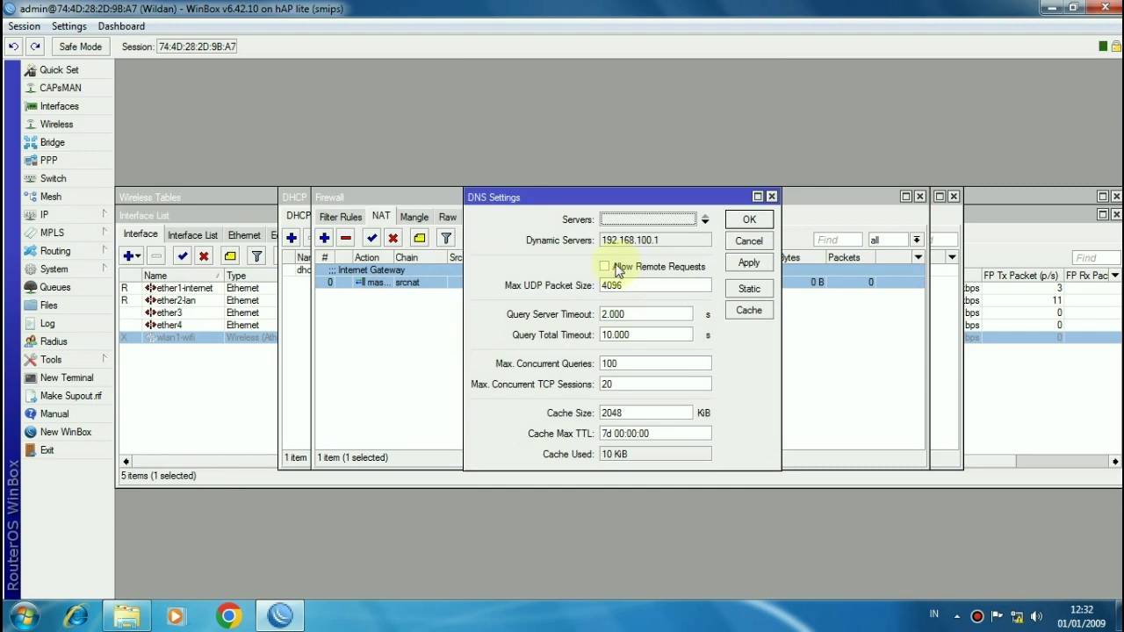
pyautogui.click(604, 218)
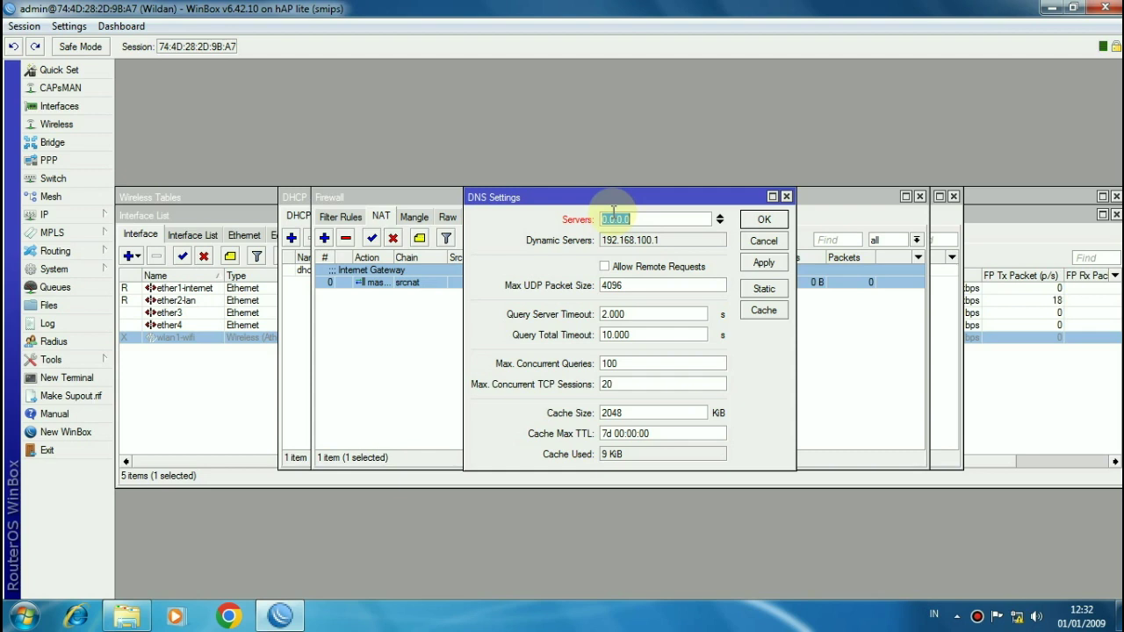
pyautogui.write('8.8.8.8')
pyautogui.click(606, 267)
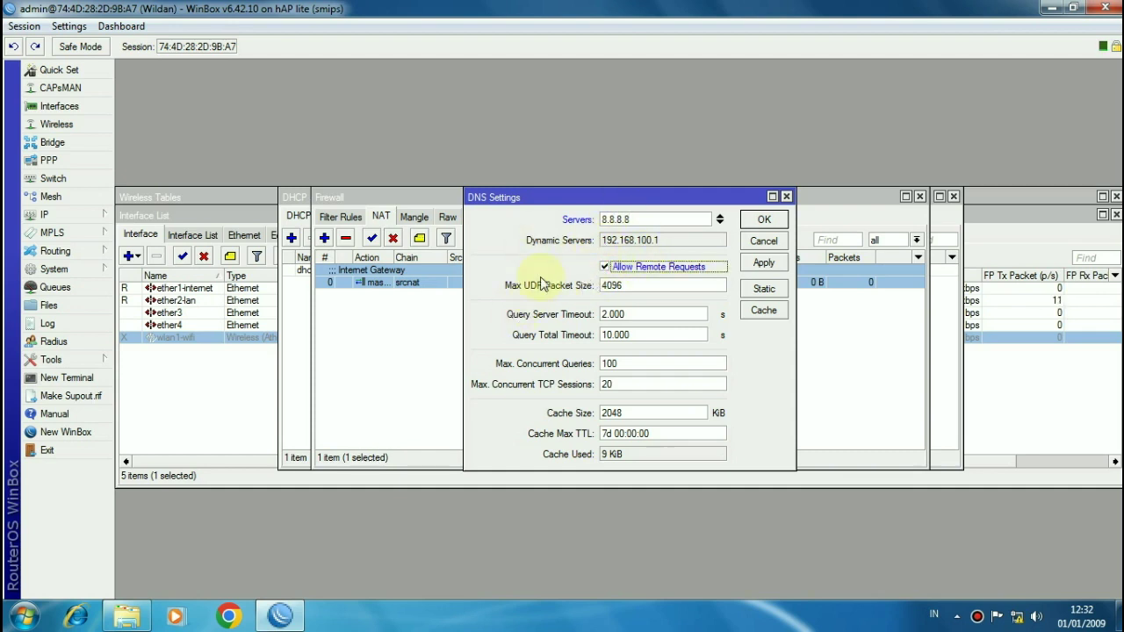
pyautogui.click(762, 221)
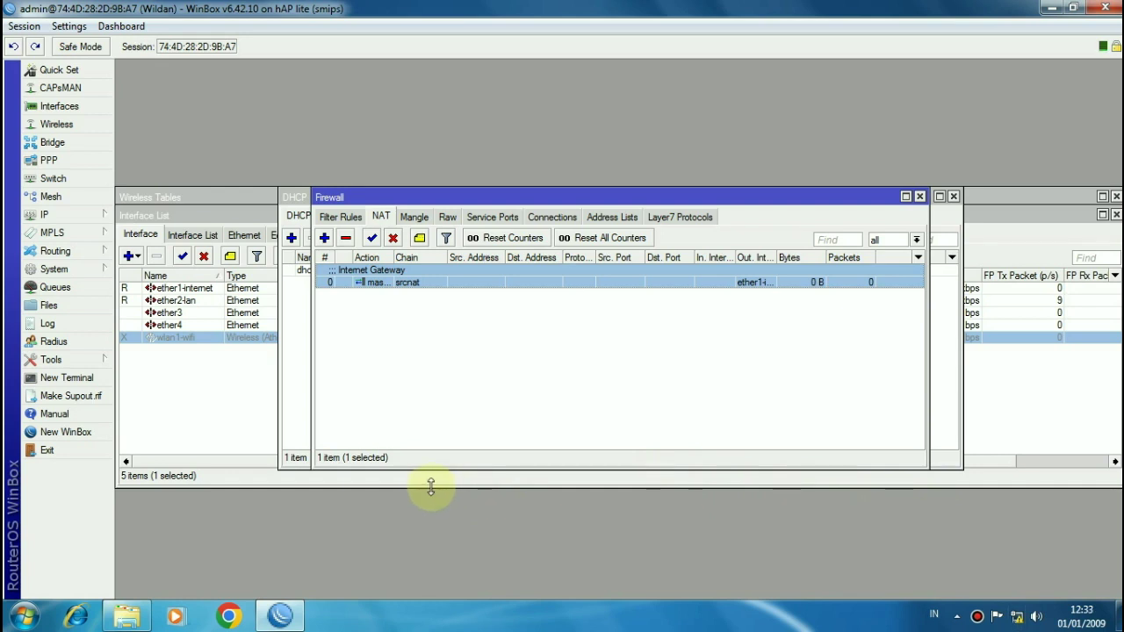
# Step: Switch Local Area Connection's IPv4 from static 192.168.100.51 to automatic IP and DNS via ncpa.cpl
pyautogui.press('super+r')
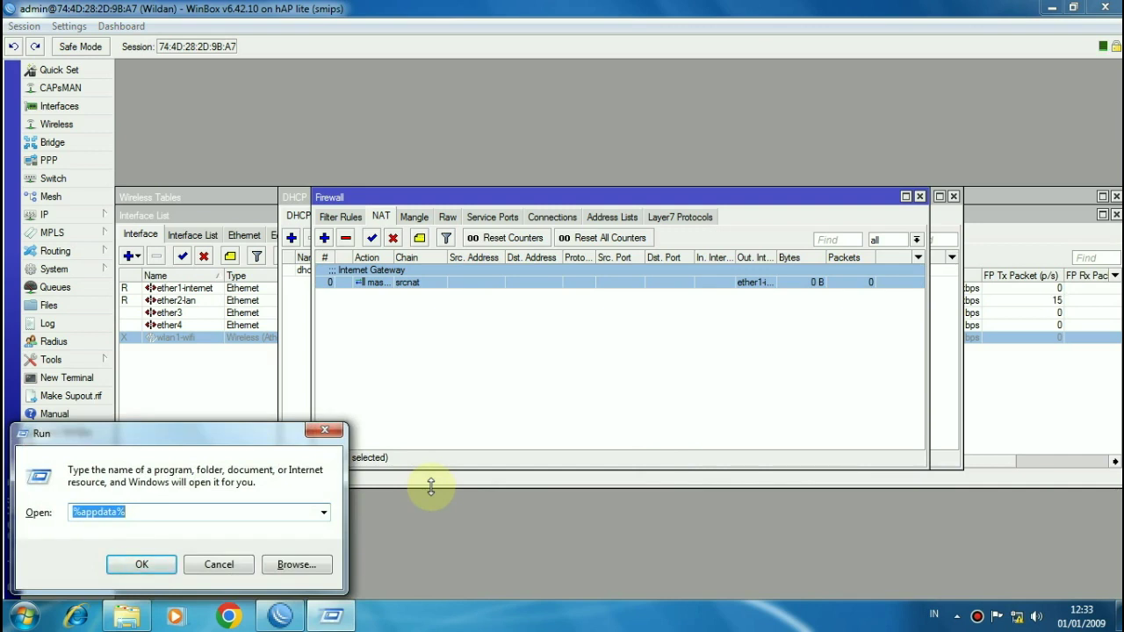
pyautogui.write('ncpa.cpl')
pyautogui.click(141, 563)
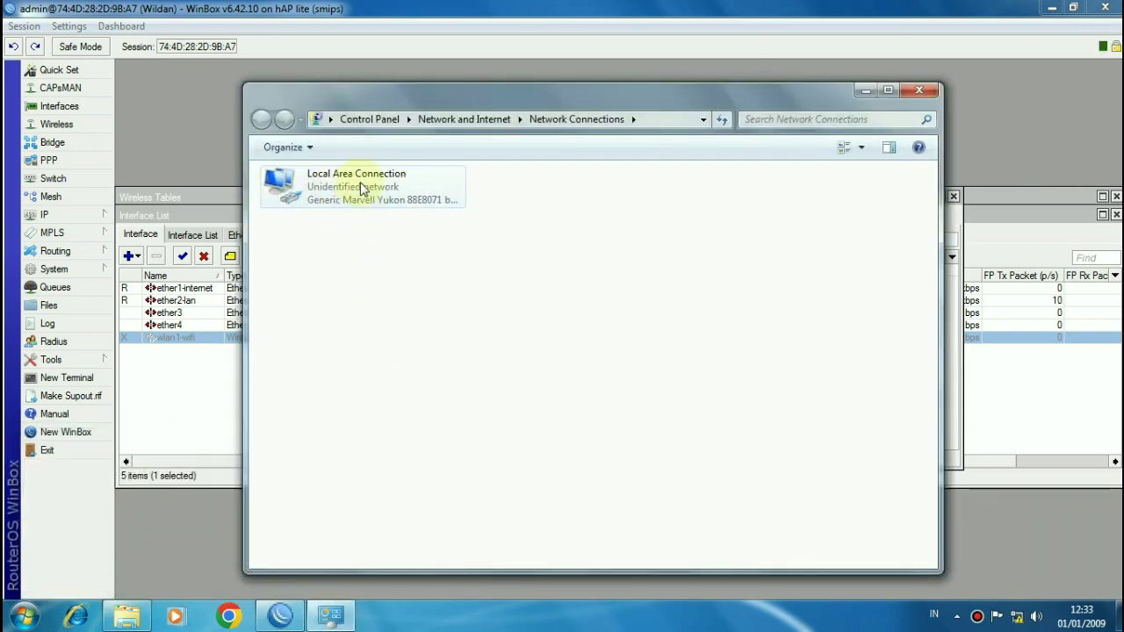
pyautogui.doubleClick(360, 182)
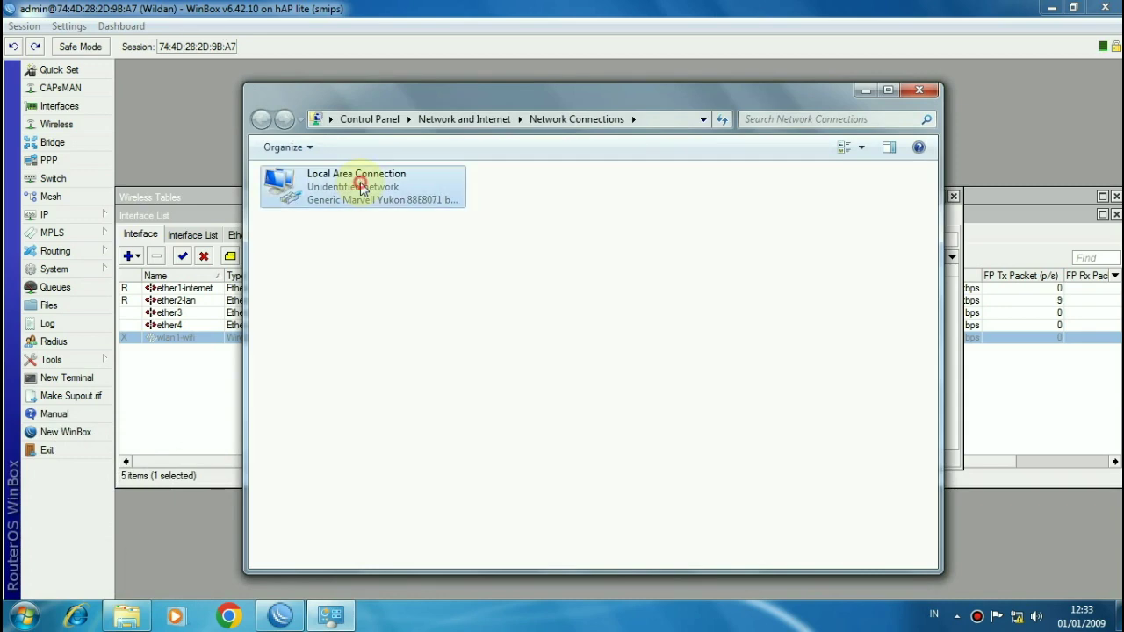
pyautogui.click(465, 445)
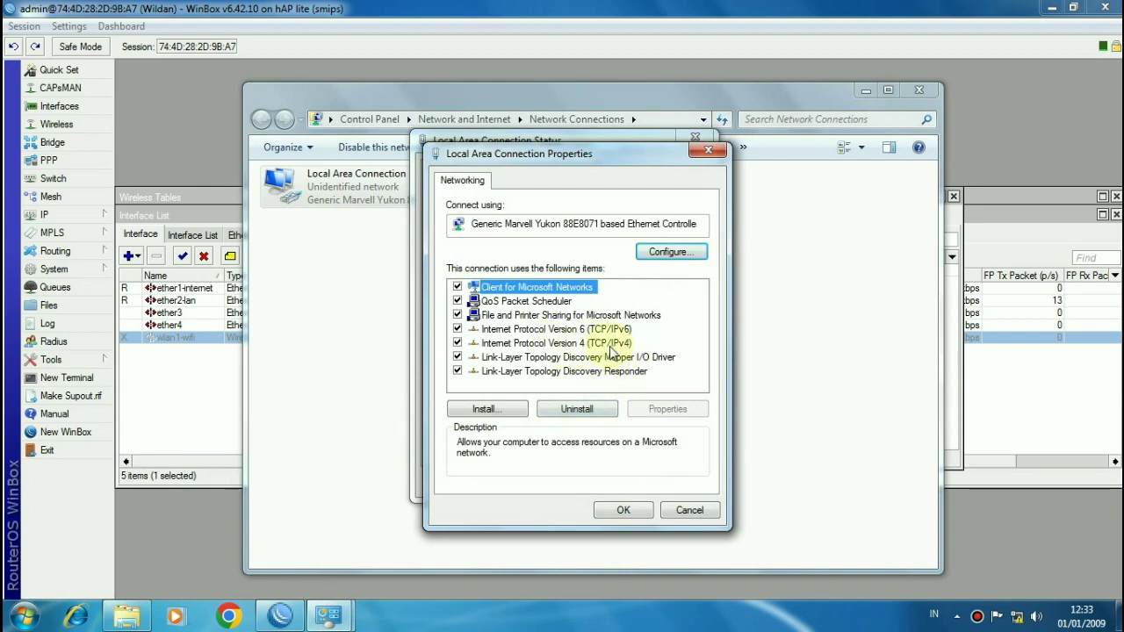
pyautogui.doubleClick(610, 346)
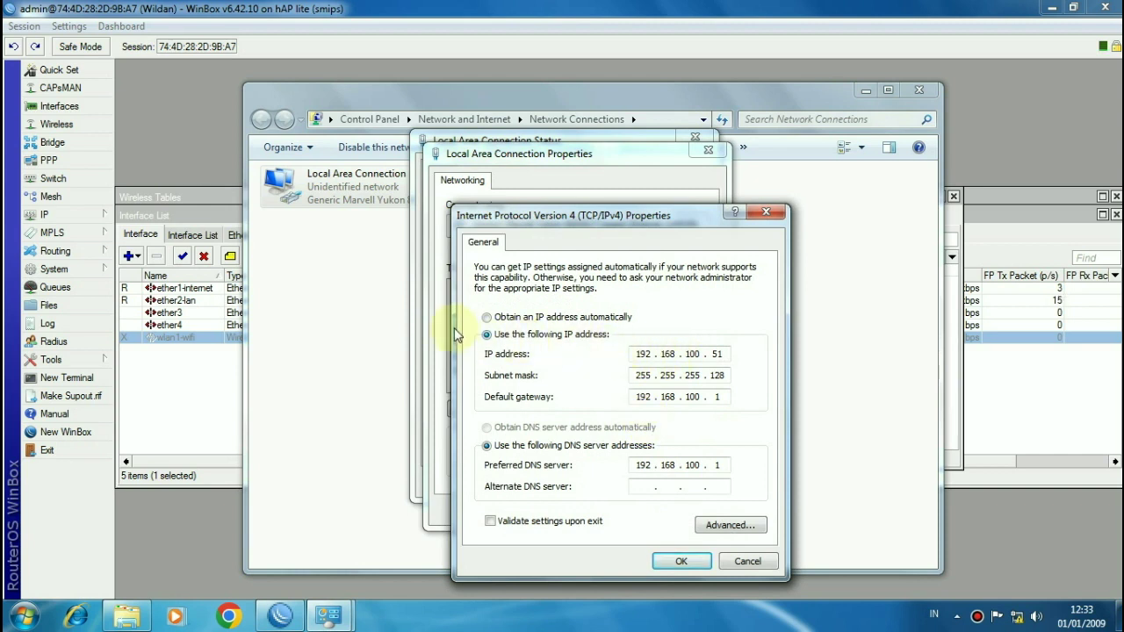
pyautogui.click(488, 317)
pyautogui.click(515, 427)
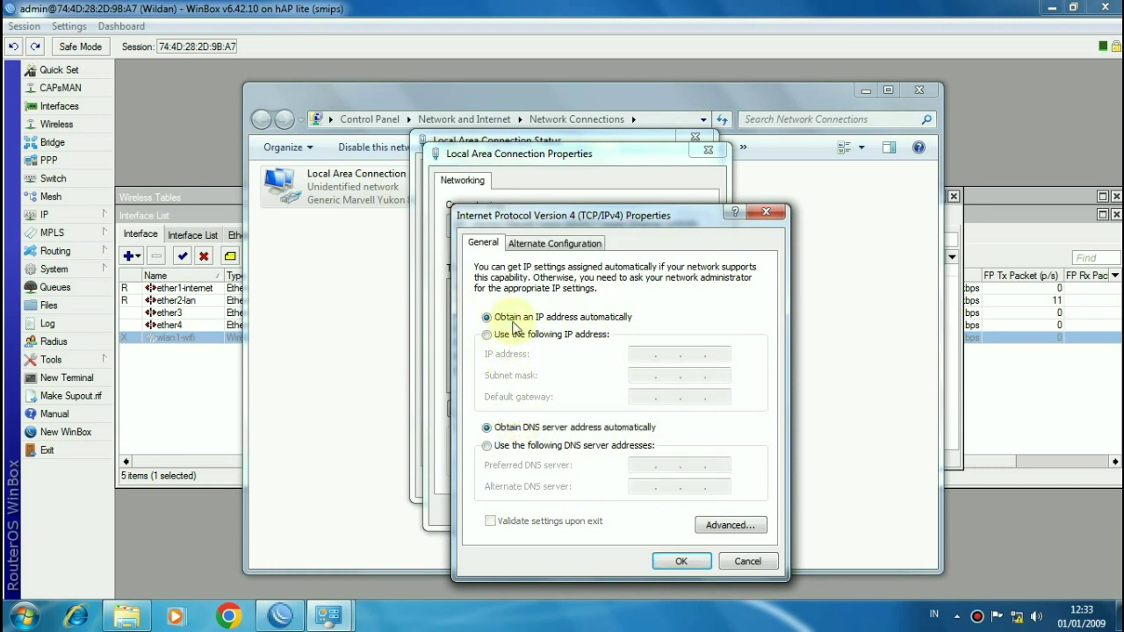
pyautogui.click(667, 562)
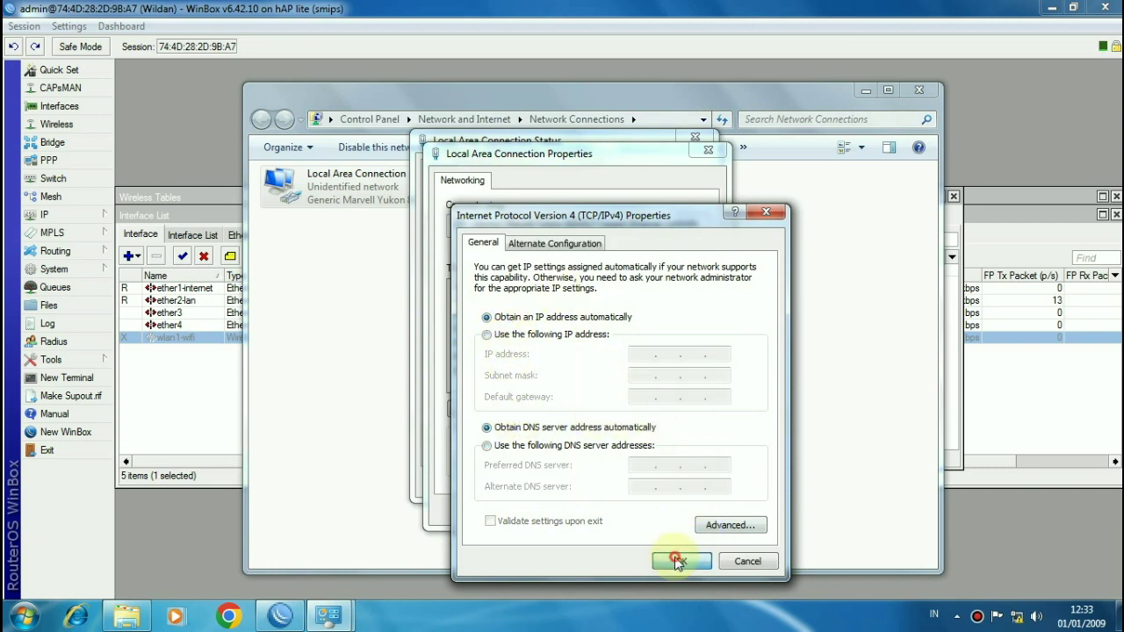
pyautogui.click(628, 511)
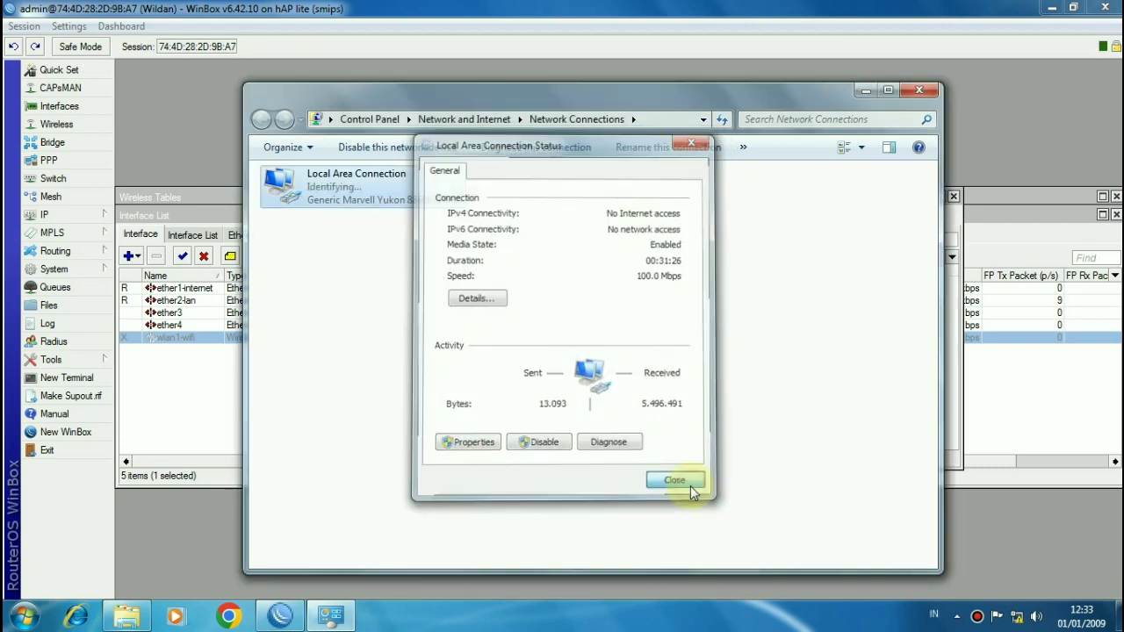
pyautogui.click(672, 481)
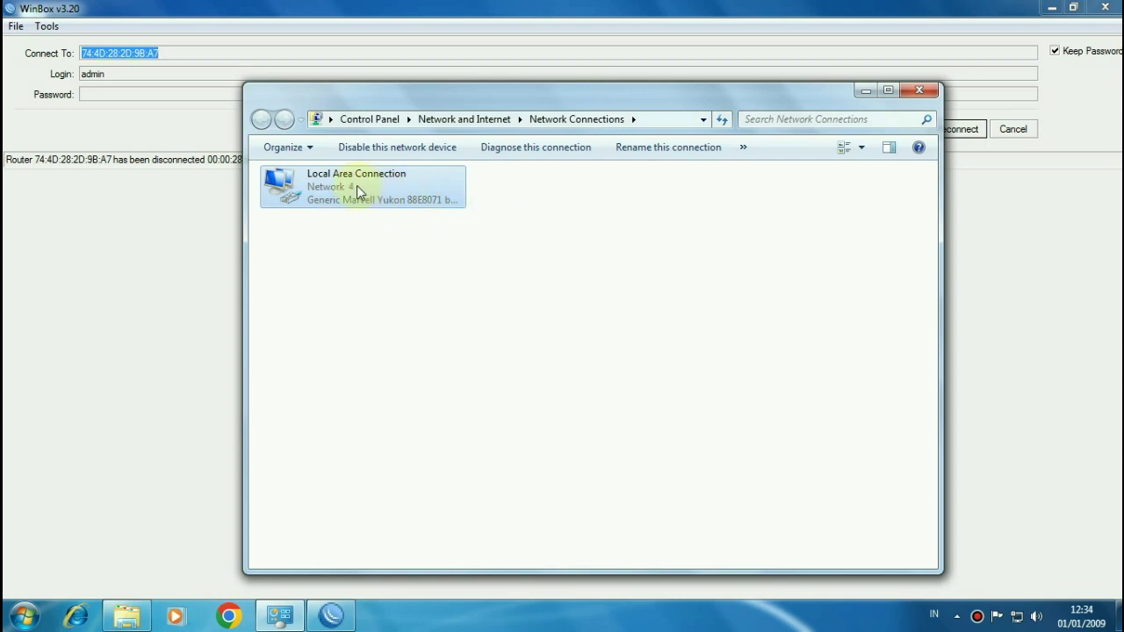
# Step: Disable and re-enable Local Area Connection so it reconnects as Network 4
pyautogui.click(389, 223)
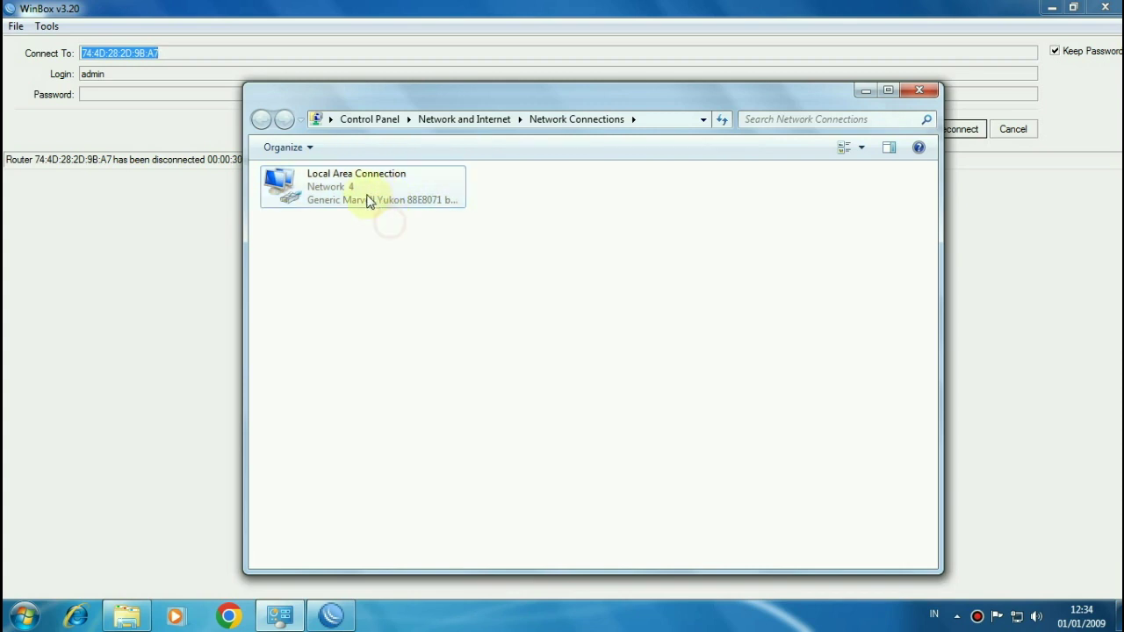
pyautogui.click(362, 191)
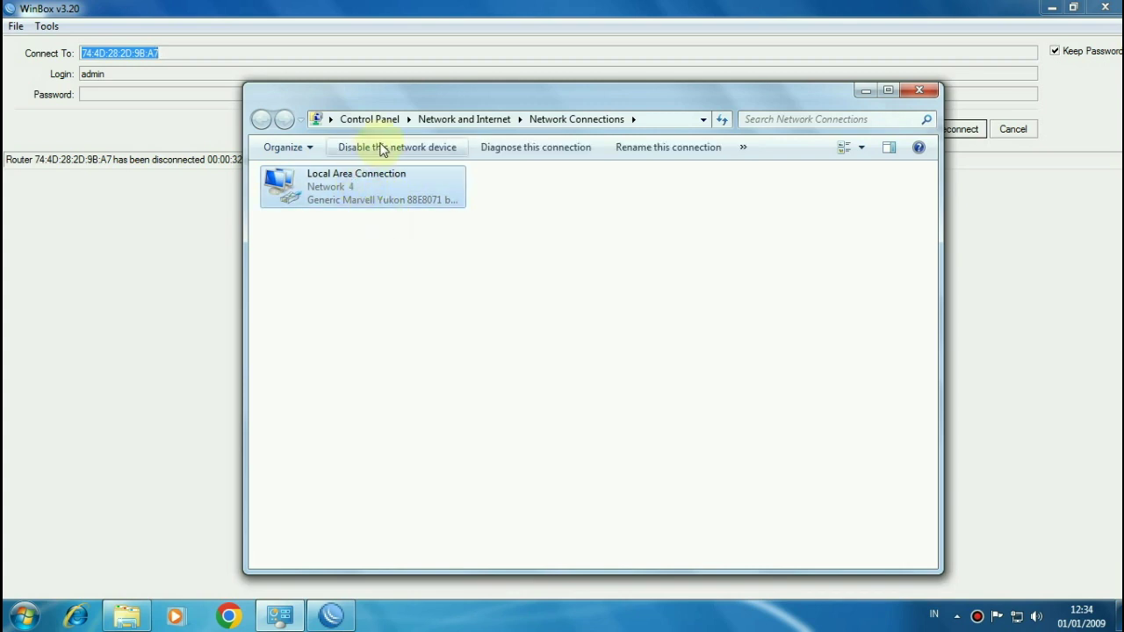
pyautogui.click(390, 259)
pyautogui.click(341, 183)
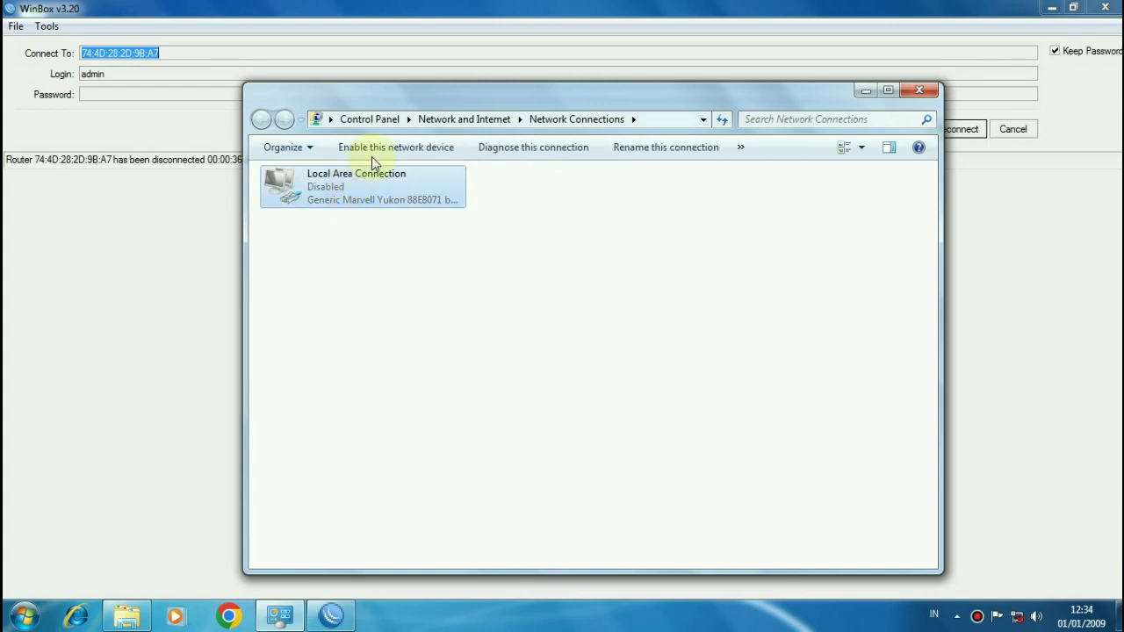
pyautogui.click(373, 154)
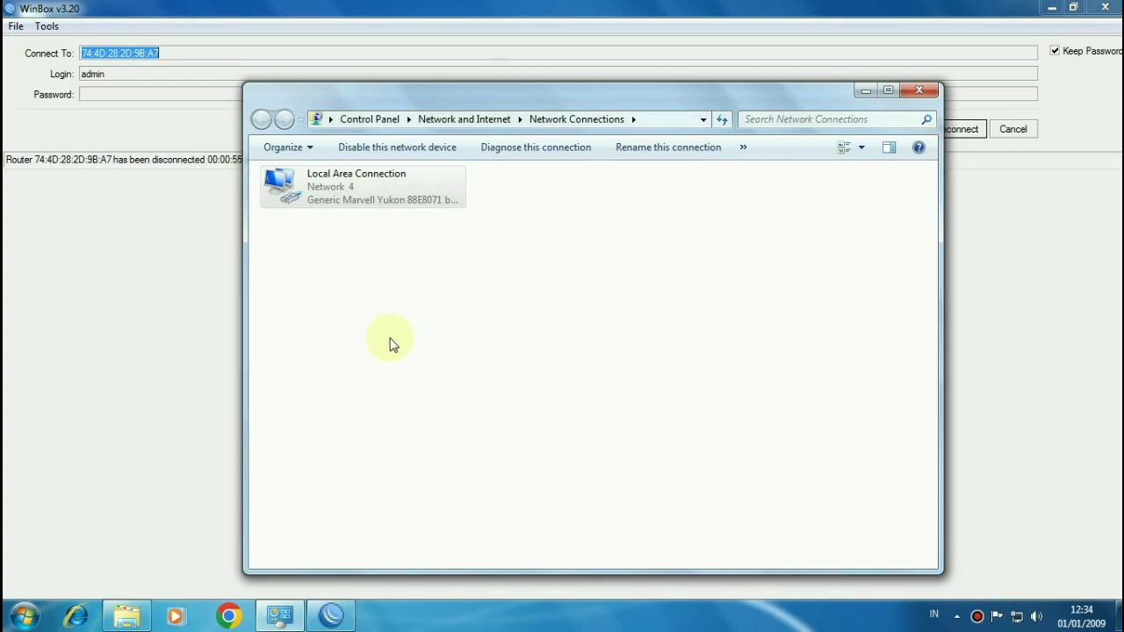
pyautogui.click(226, 617)
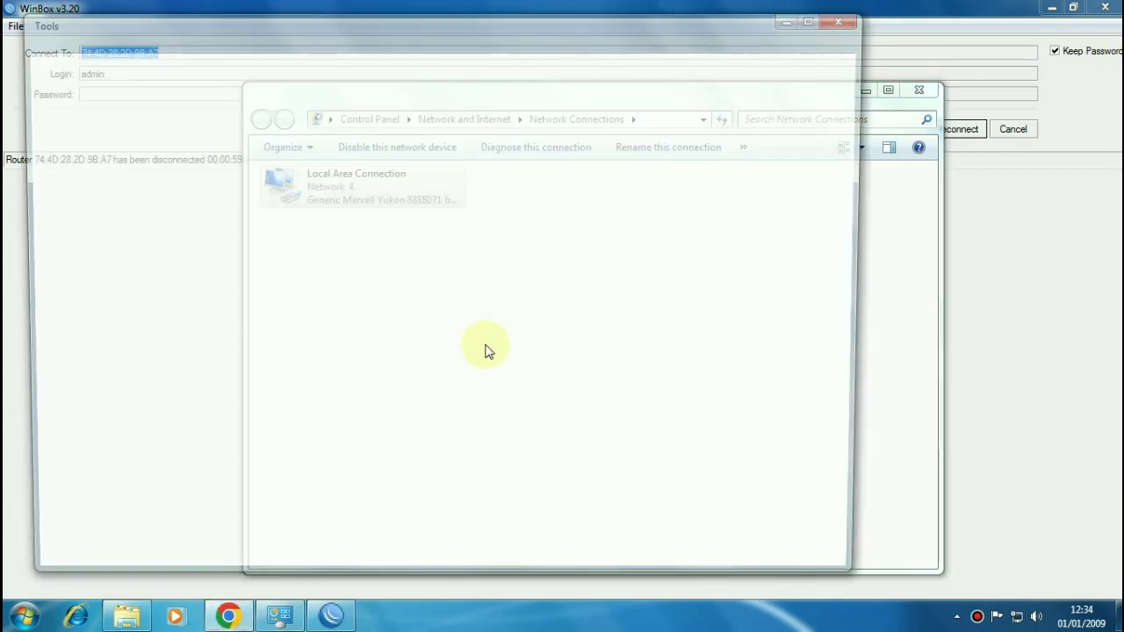
# Step: Search 'tes' in Chrome, note the clock error citing January 1, 2009, and close Chrome
pyautogui.click(816, 20)
pyautogui.click(514, 50)
pyautogui.write('tes')
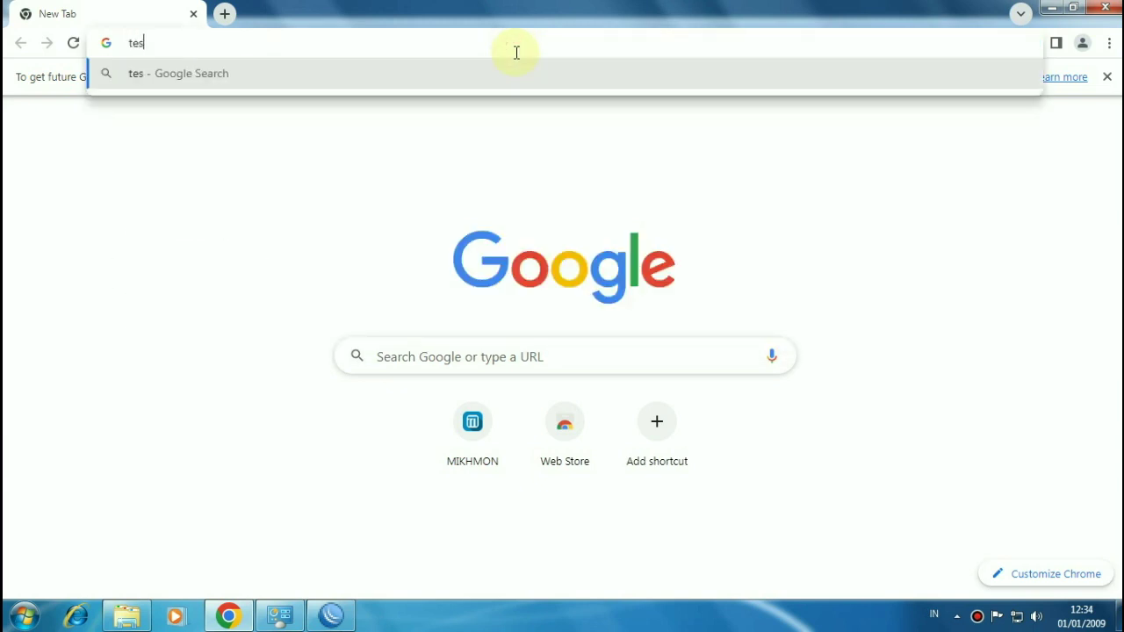
pyautogui.press('Return')
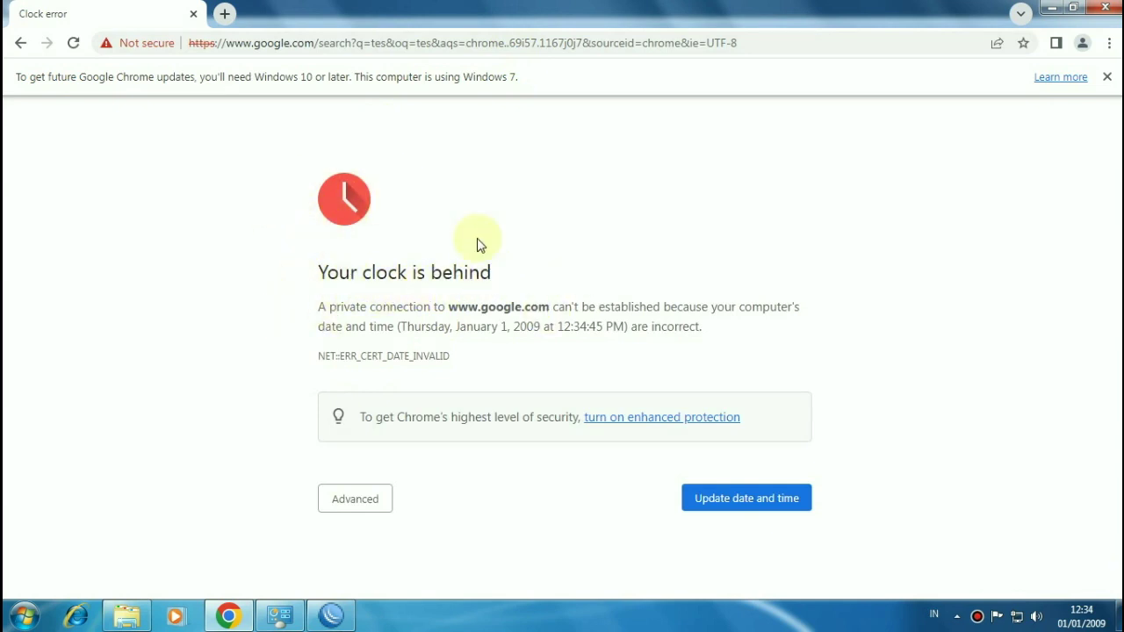
pyautogui.moveTo(446, 326); pyautogui.dragTo(551, 334)
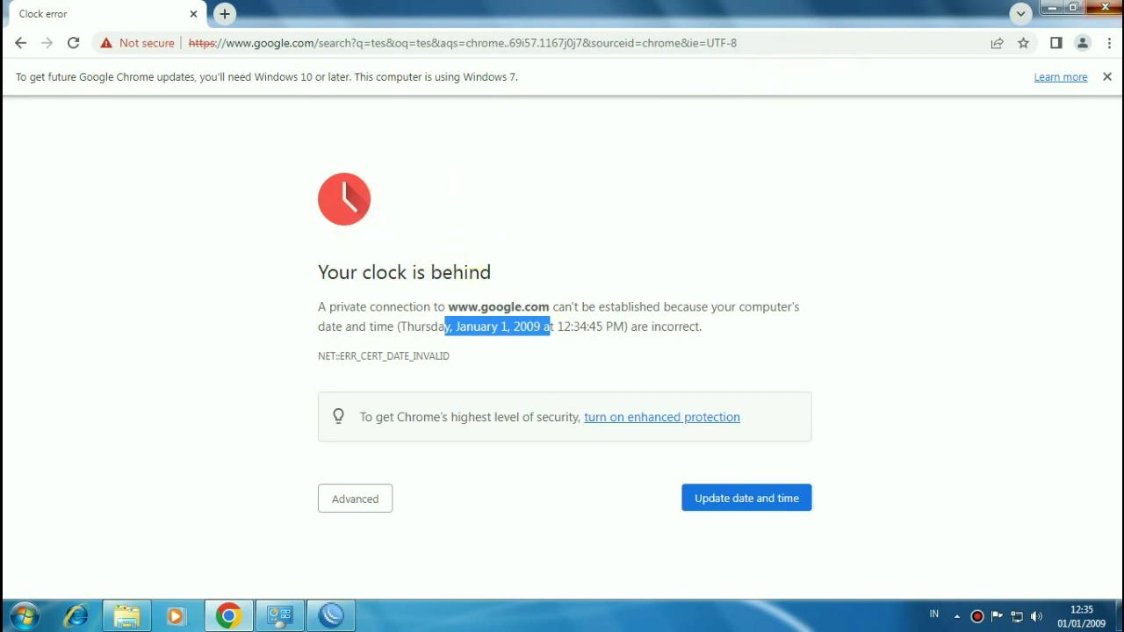
pyautogui.click(1105, 7)
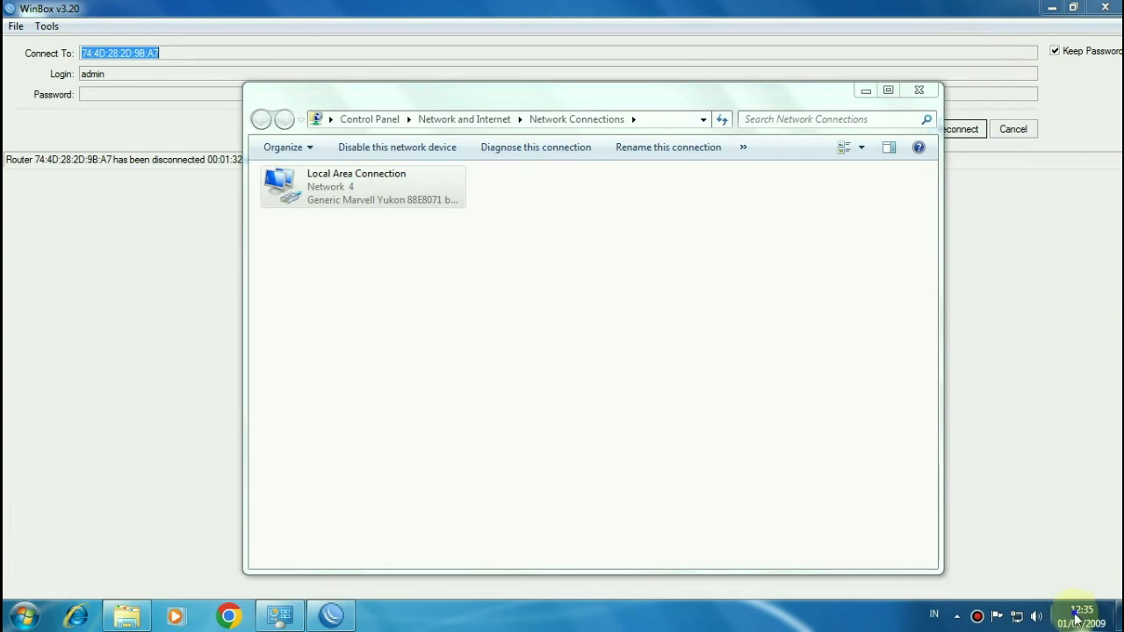
# Step: Sync the PC clock with time.windows.com so it reads 17/02/2023, 15:06
pyautogui.rightClick(1076, 618)
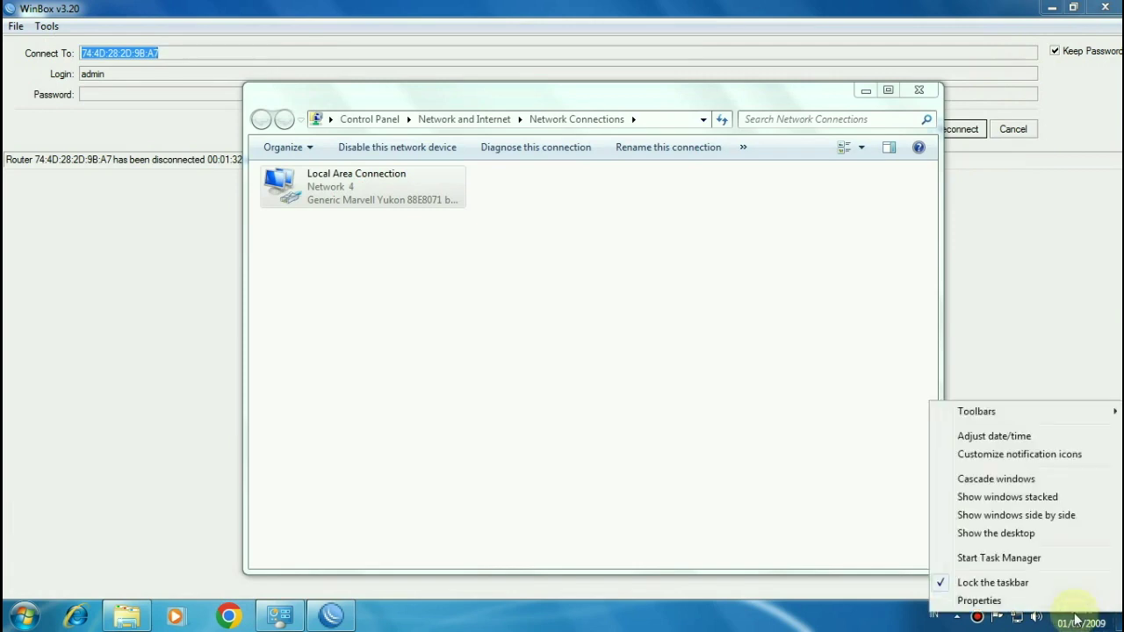
pyautogui.click(1001, 436)
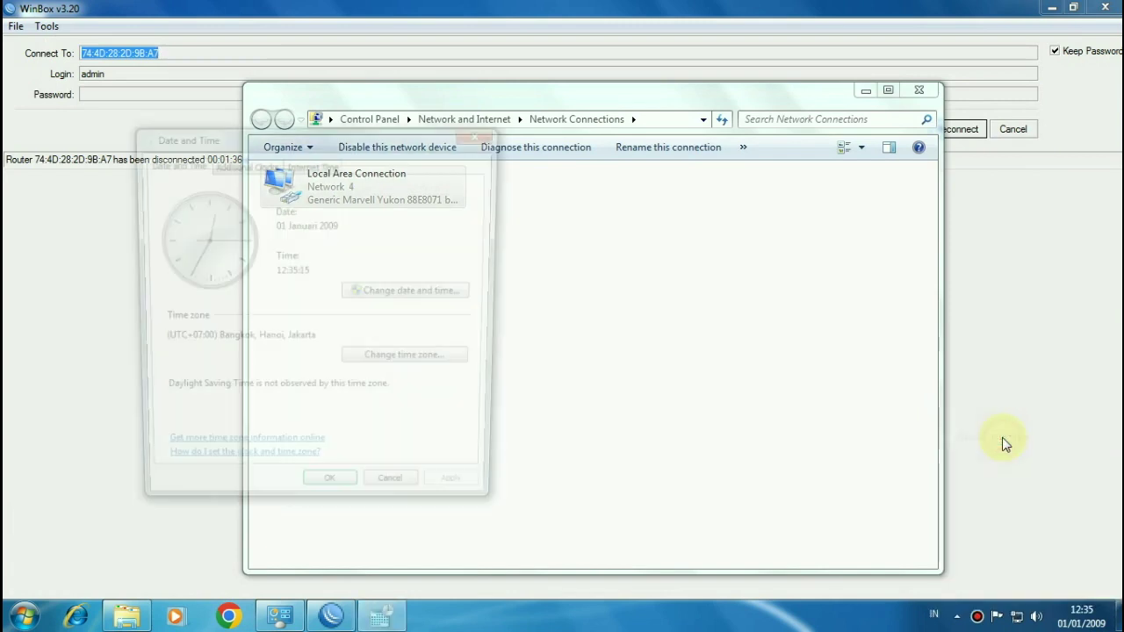
pyautogui.click(299, 167)
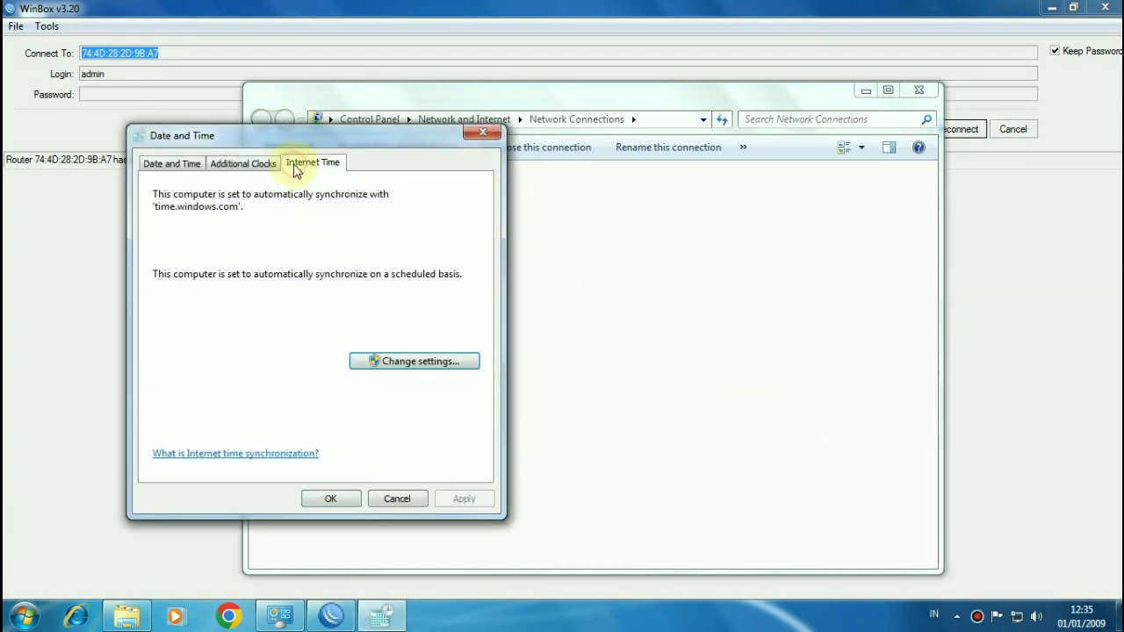
pyautogui.click(448, 366)
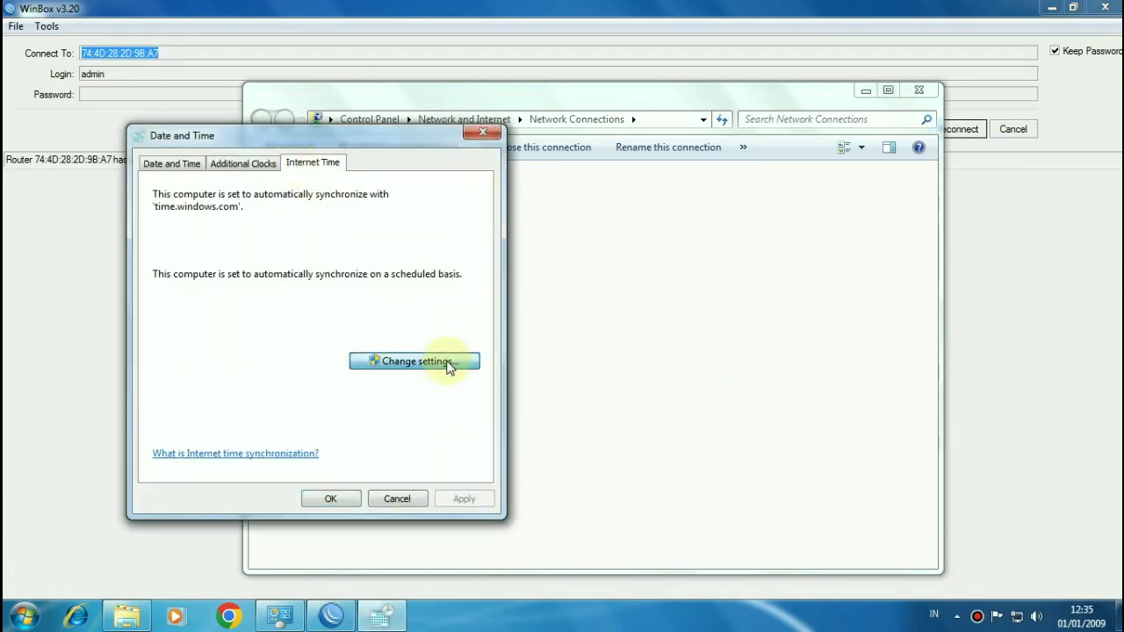
pyautogui.click(446, 235)
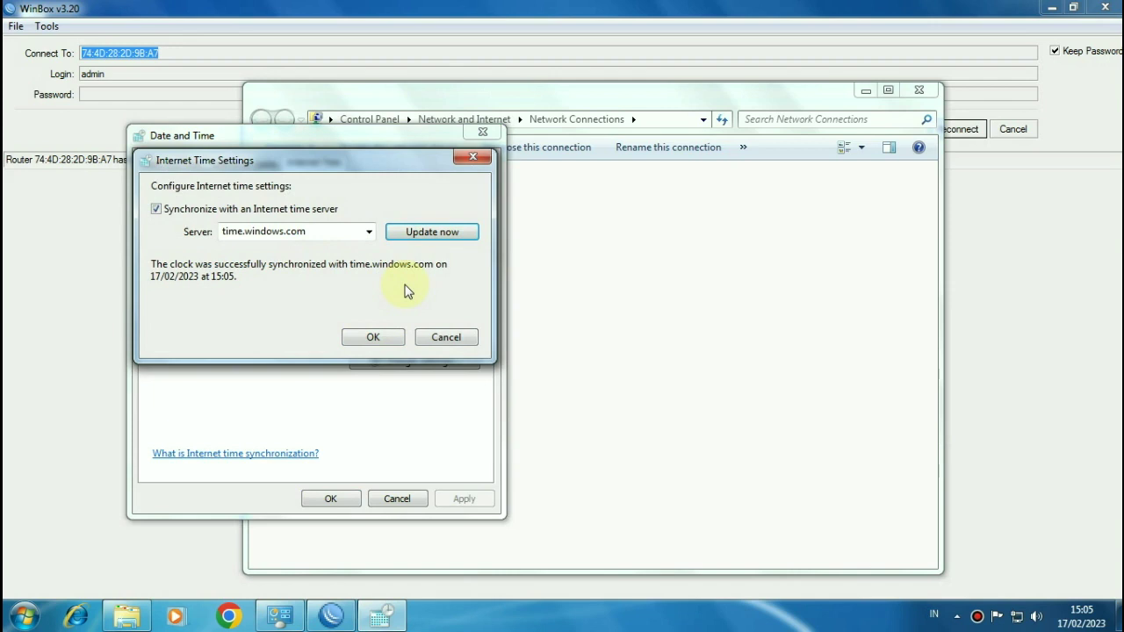
pyautogui.click(384, 338)
pyautogui.click(172, 163)
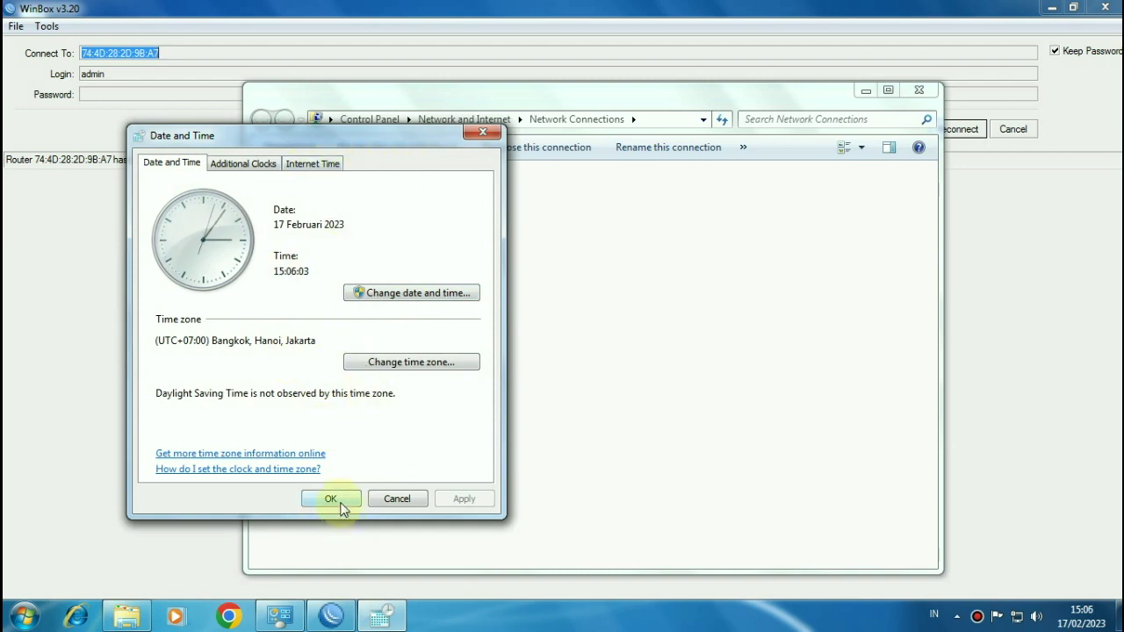
pyautogui.click(341, 503)
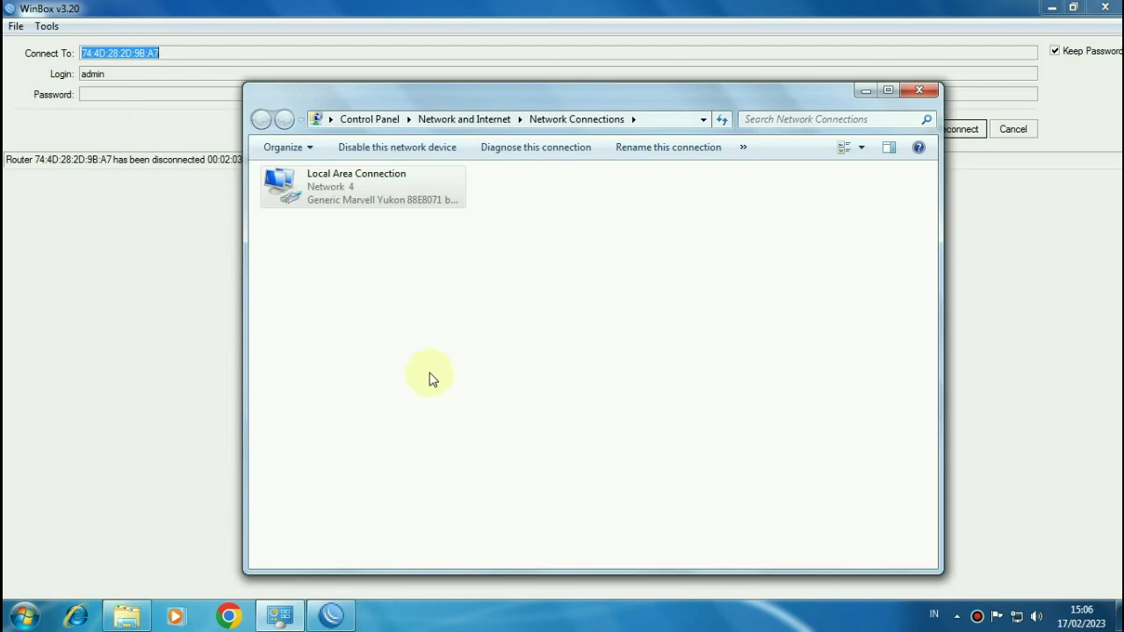
# Step: Relaunch Chrome and search 'tes', confirming about 1.420.000.000 Google results load
pyautogui.click(237, 625)
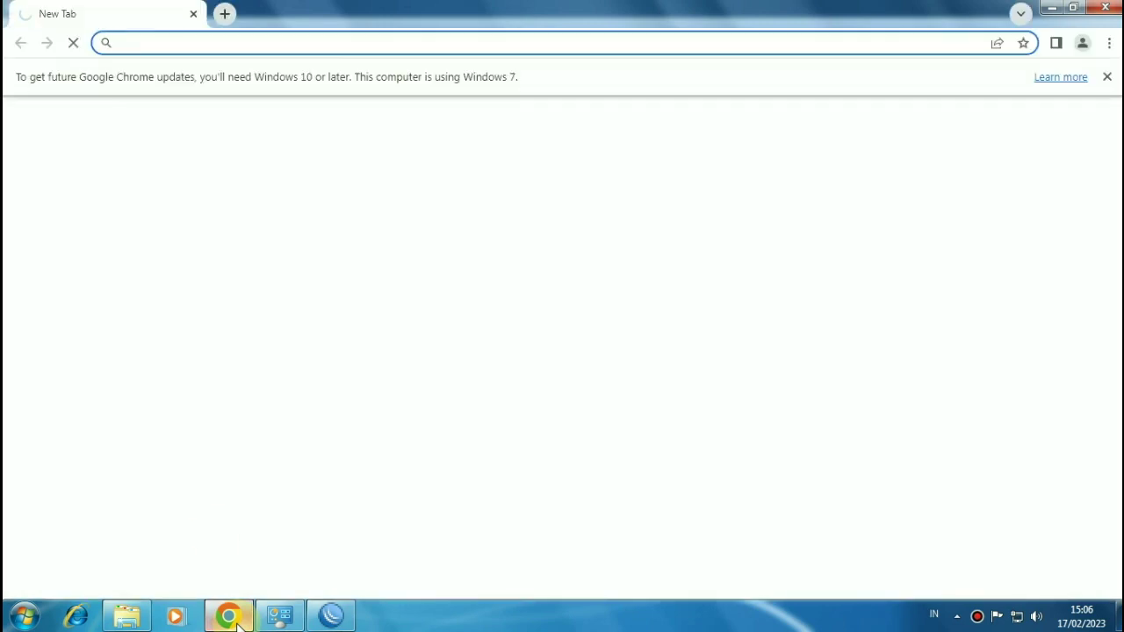
pyautogui.write('tes')
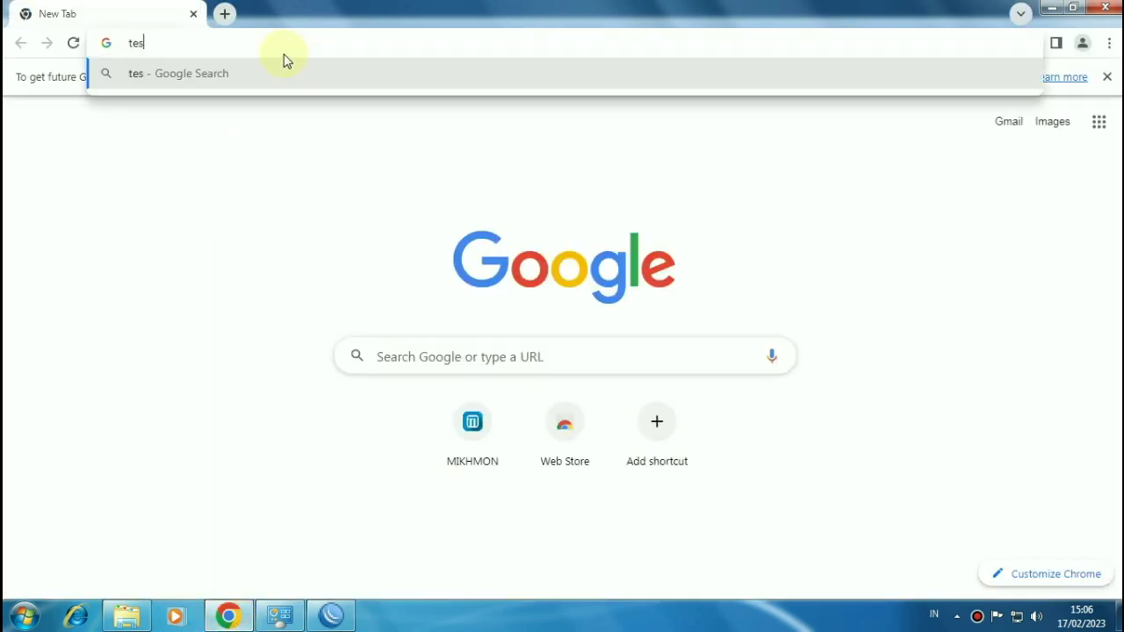
pyautogui.press('Return')
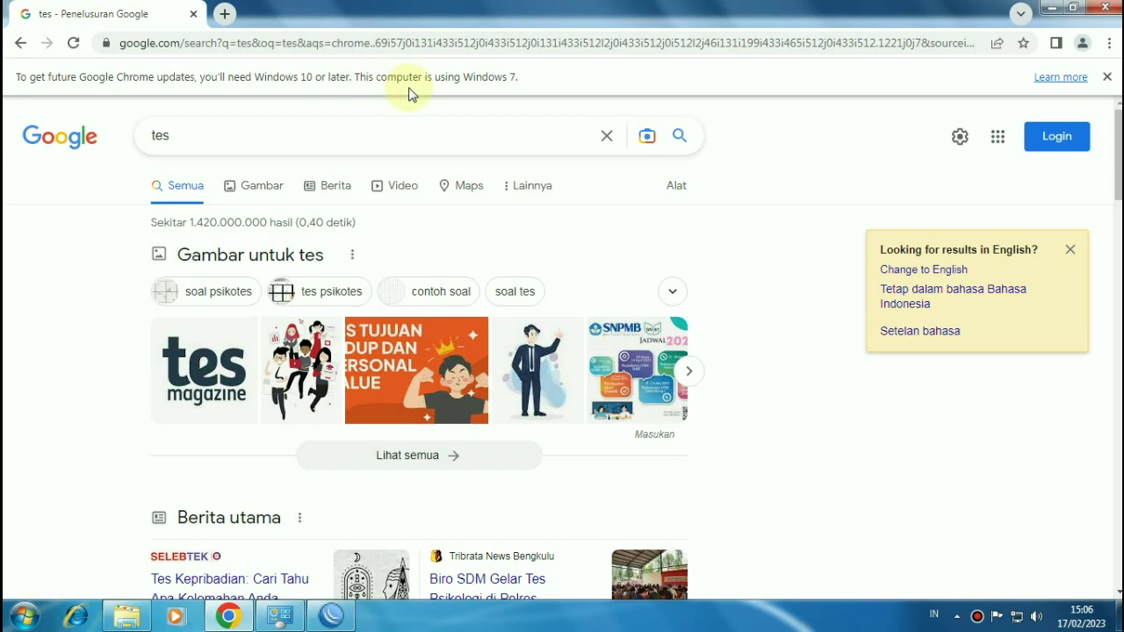
# Step: Close Chrome and Network Connections, then reconnect the WinBox session to the router
pyautogui.click(1104, 8)
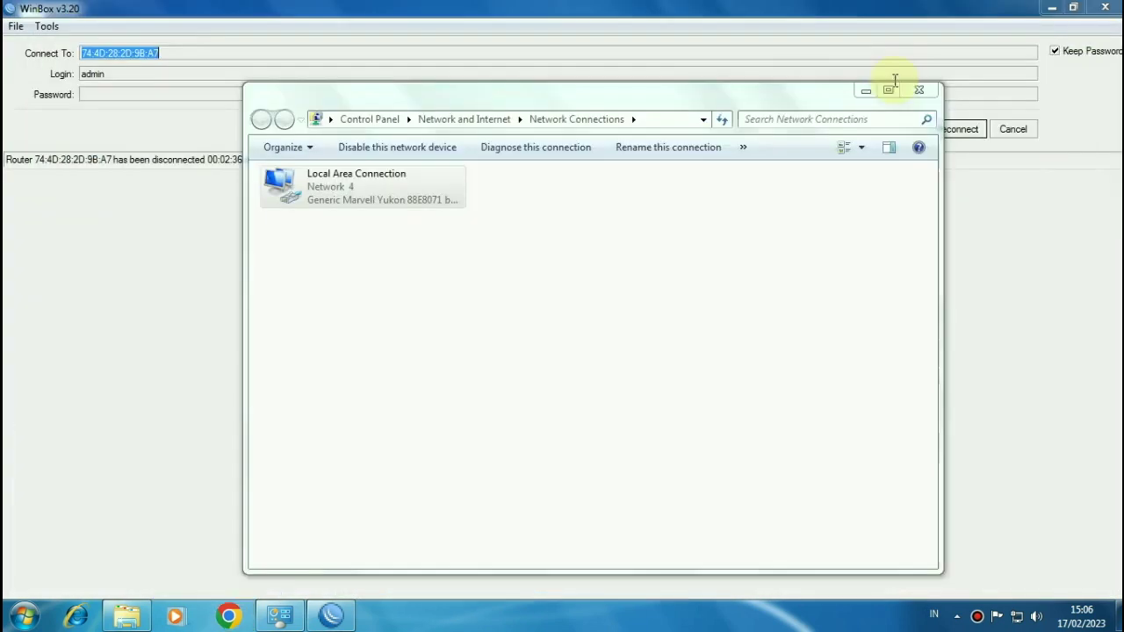
pyautogui.click(692, 9)
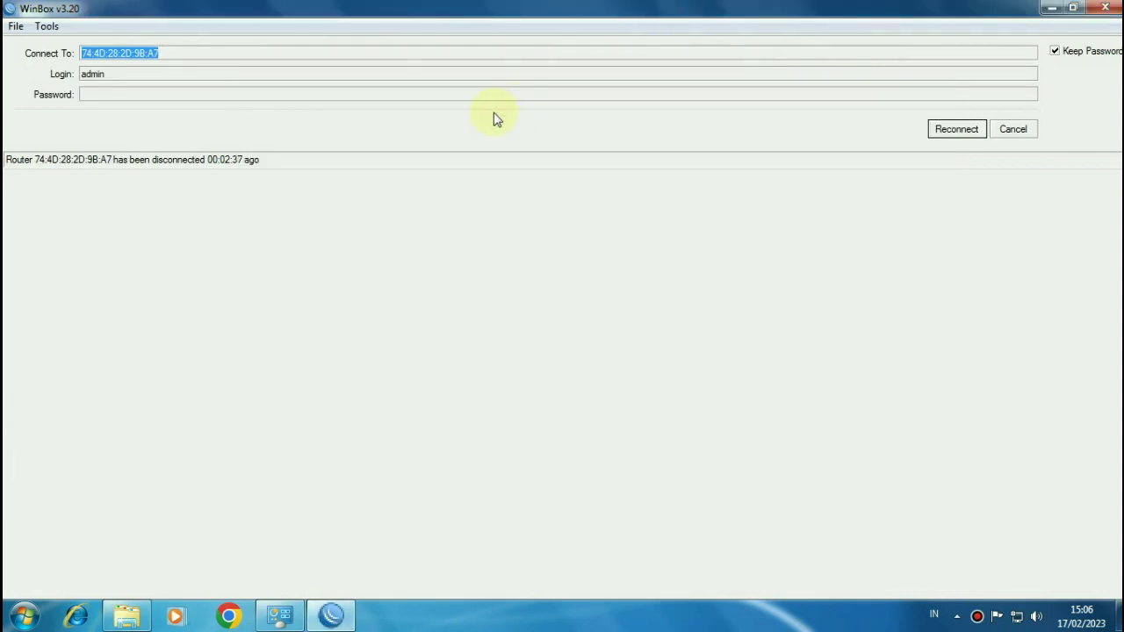
pyautogui.click(941, 136)
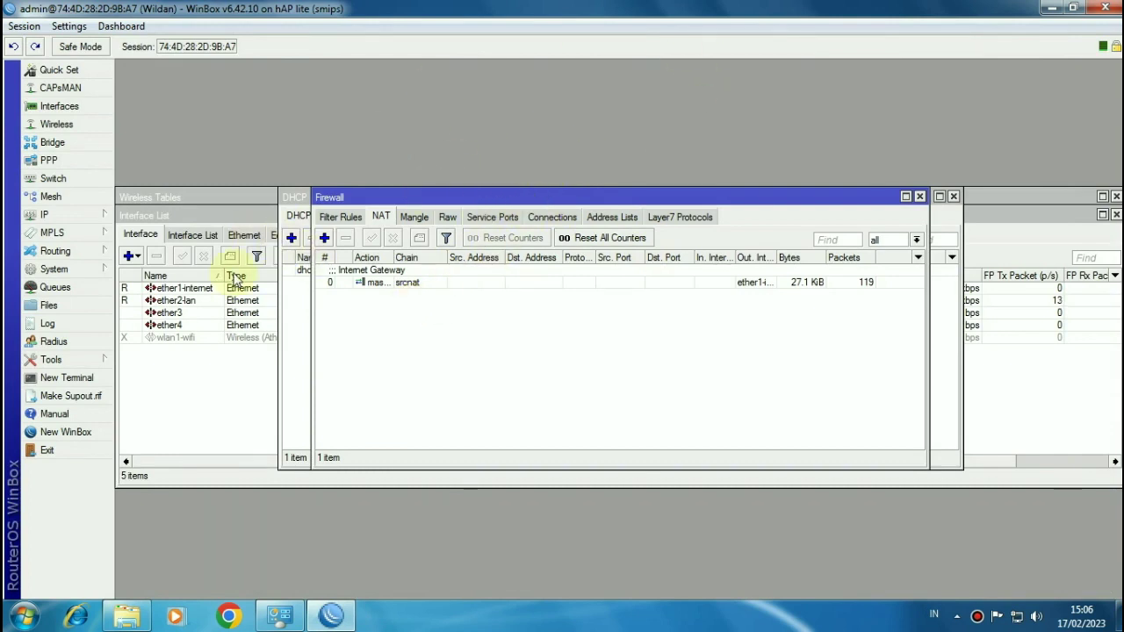
pyautogui.click(71, 271)
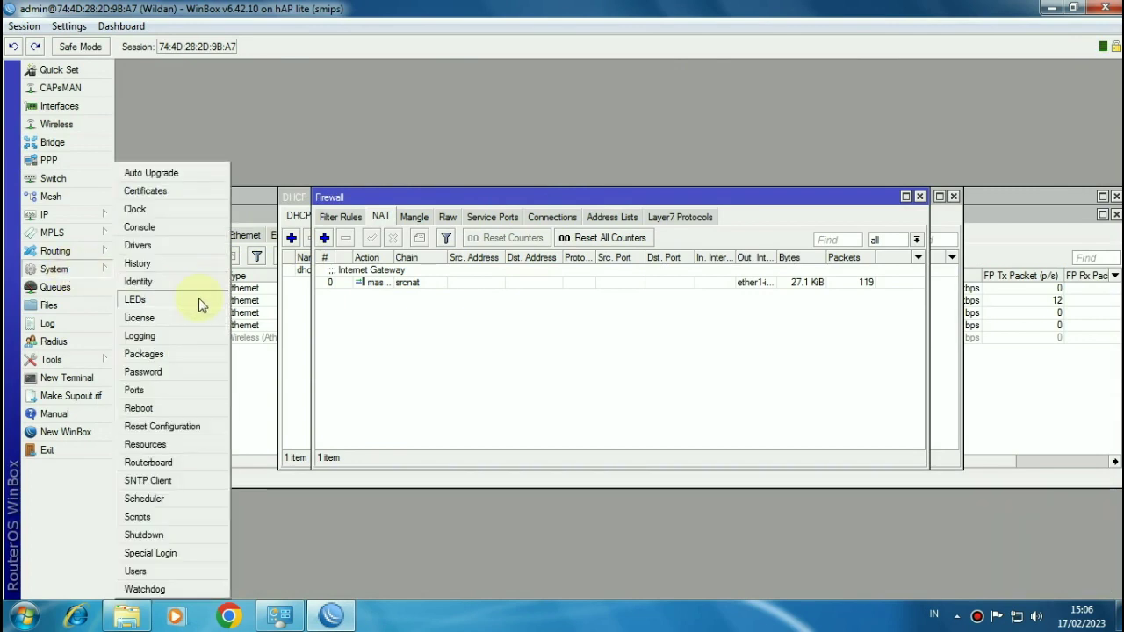
# Step: Enable the SNTP client with server DNS name id.pool.ntp.org and apply it
pyautogui.click(147, 480)
pyautogui.click(602, 200)
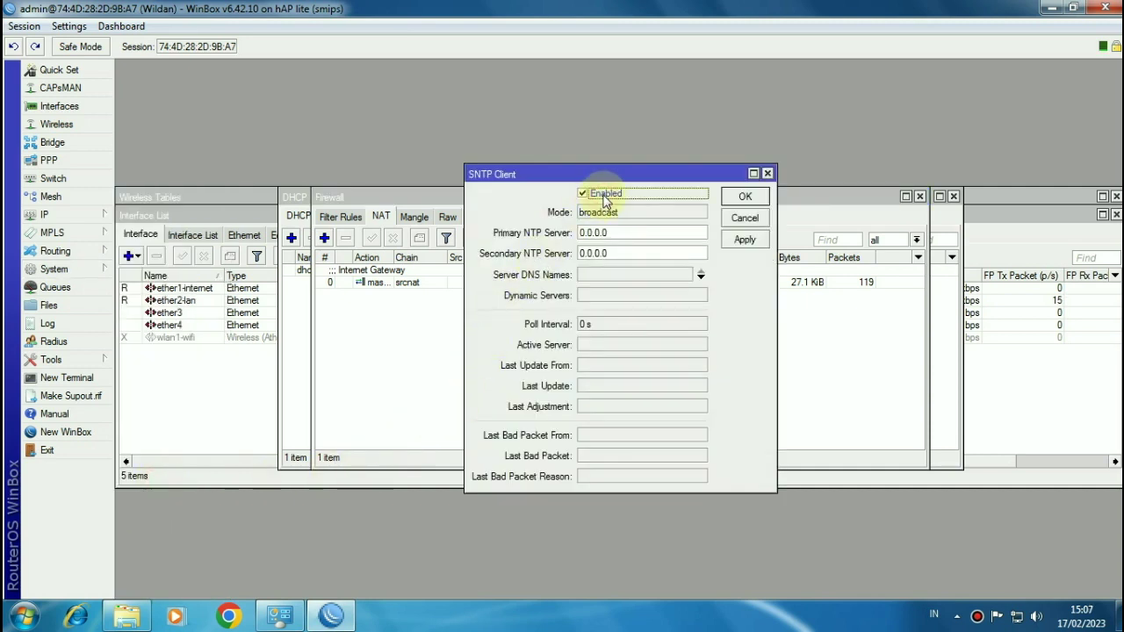
pyautogui.click(610, 275)
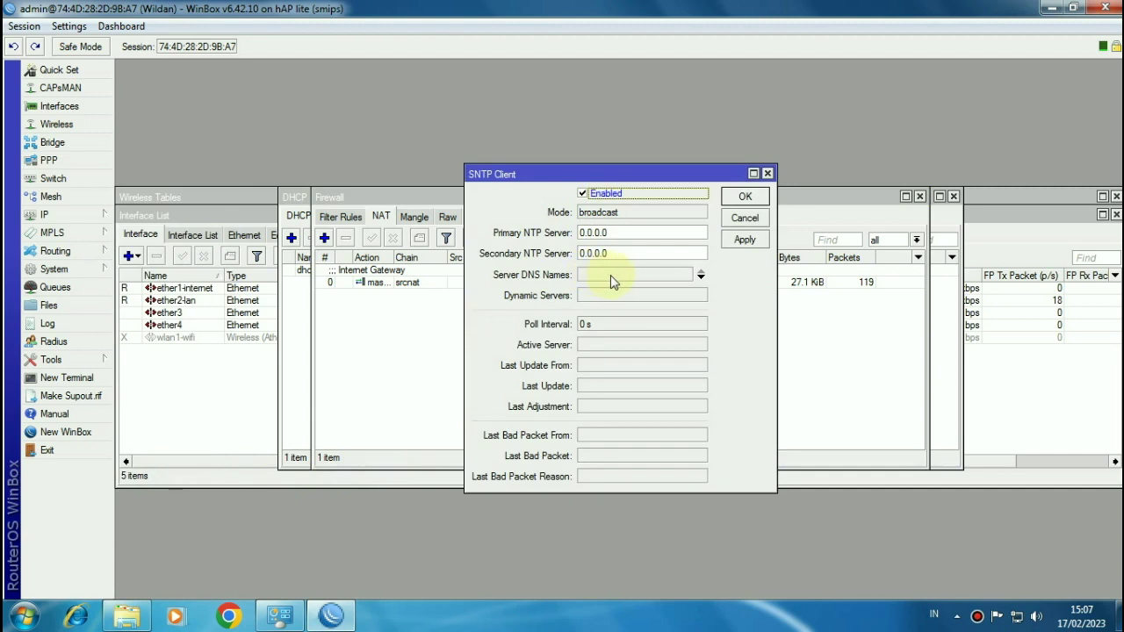
pyautogui.write('id.pool')
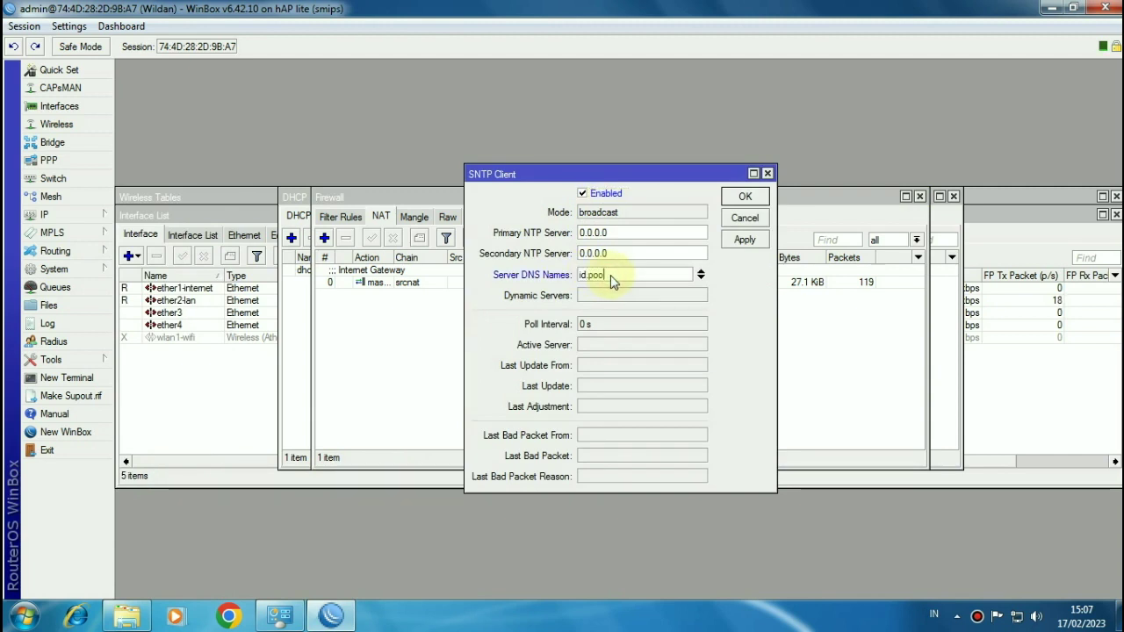
pyautogui.write('.ntp.org')
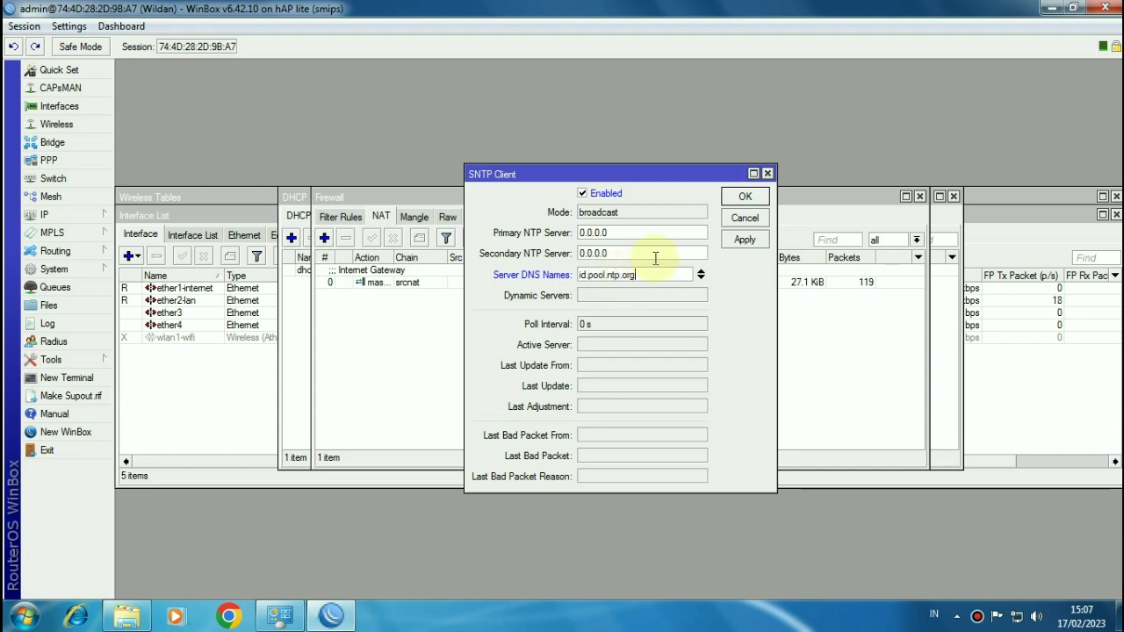
pyautogui.click(741, 247)
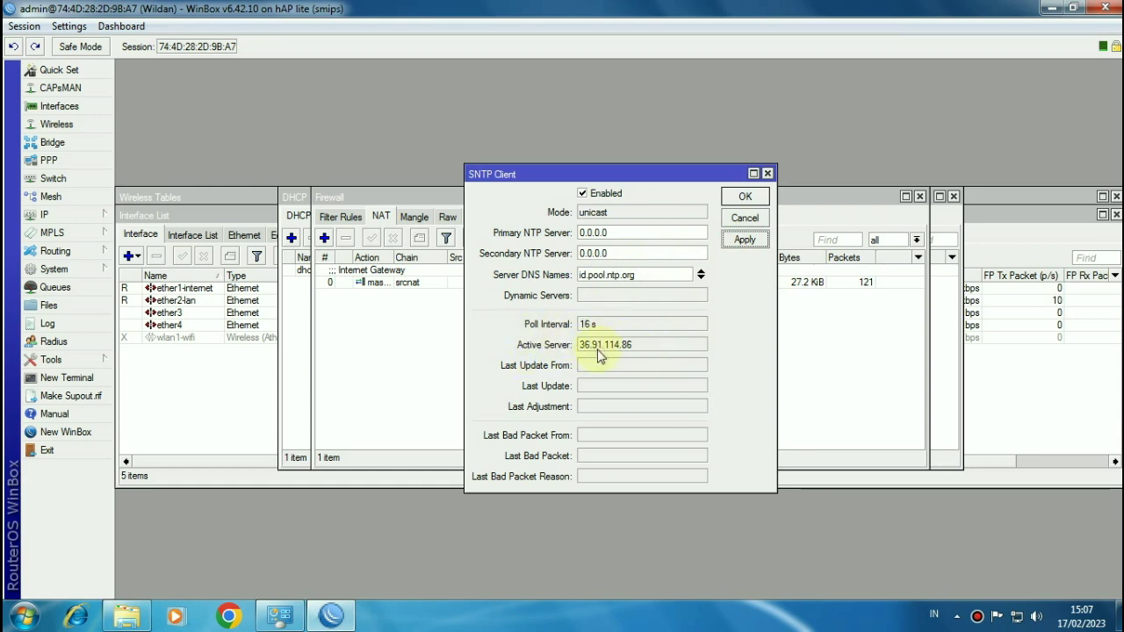
pyautogui.click(728, 202)
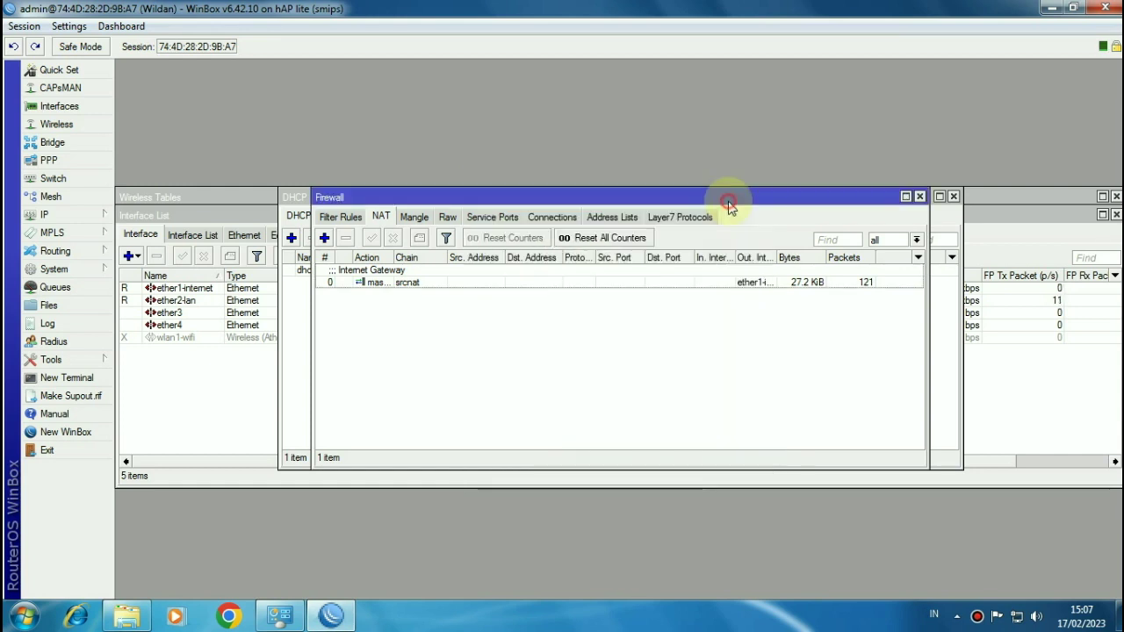
pyautogui.click(69, 270)
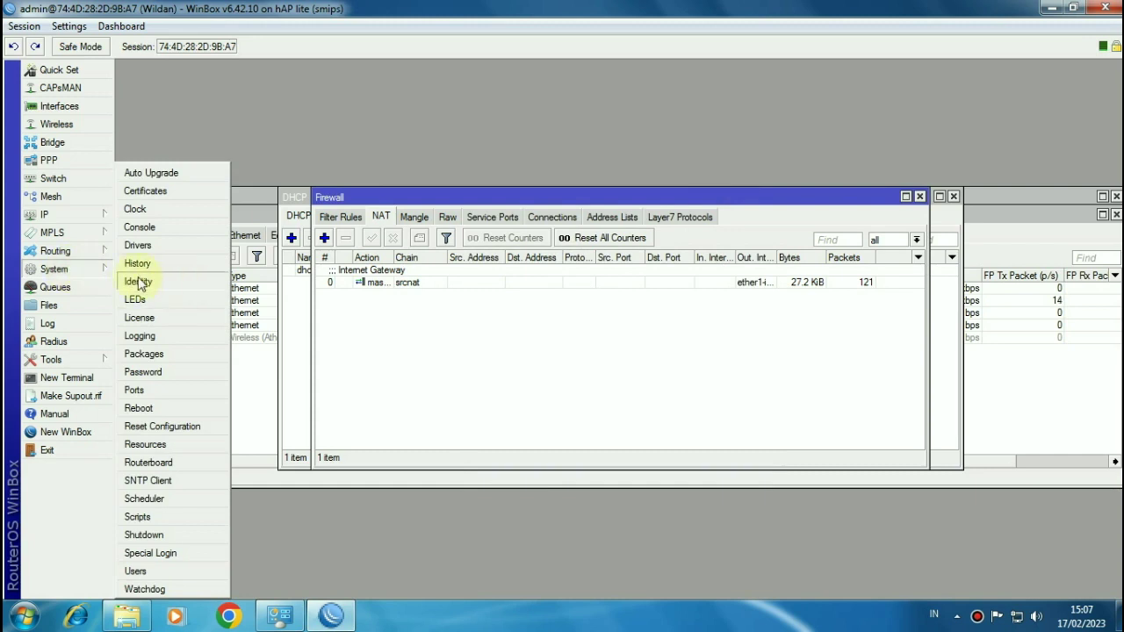
pyautogui.click(136, 209)
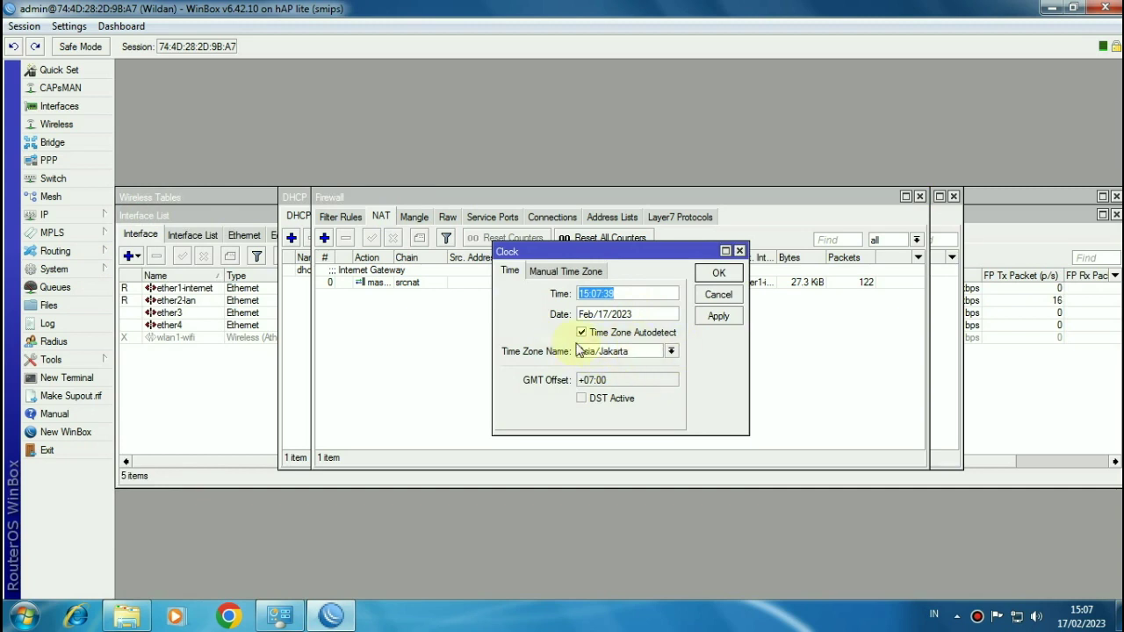
pyautogui.click(673, 351)
pyautogui.moveTo(686, 370); pyautogui.dragTo(685, 455)
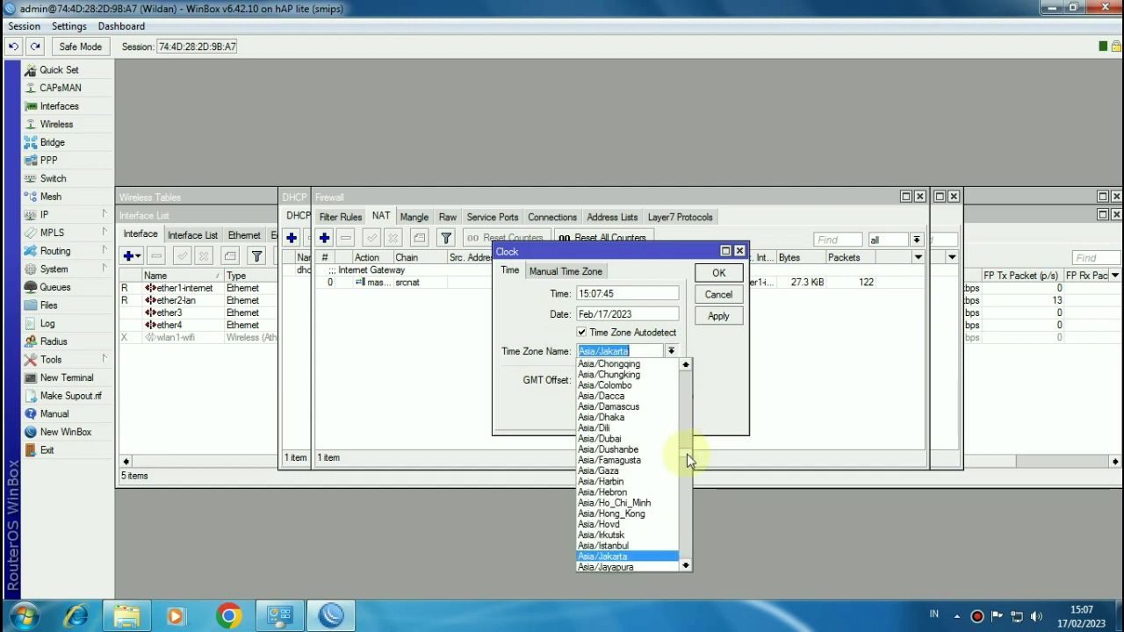
pyautogui.click(730, 391)
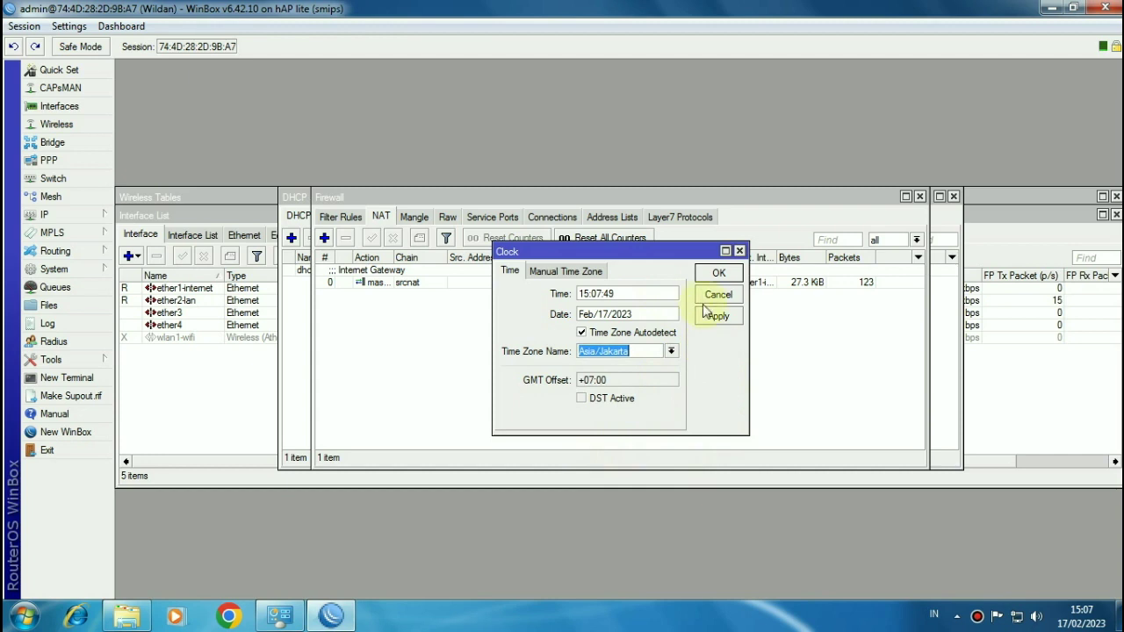
pyautogui.click(713, 276)
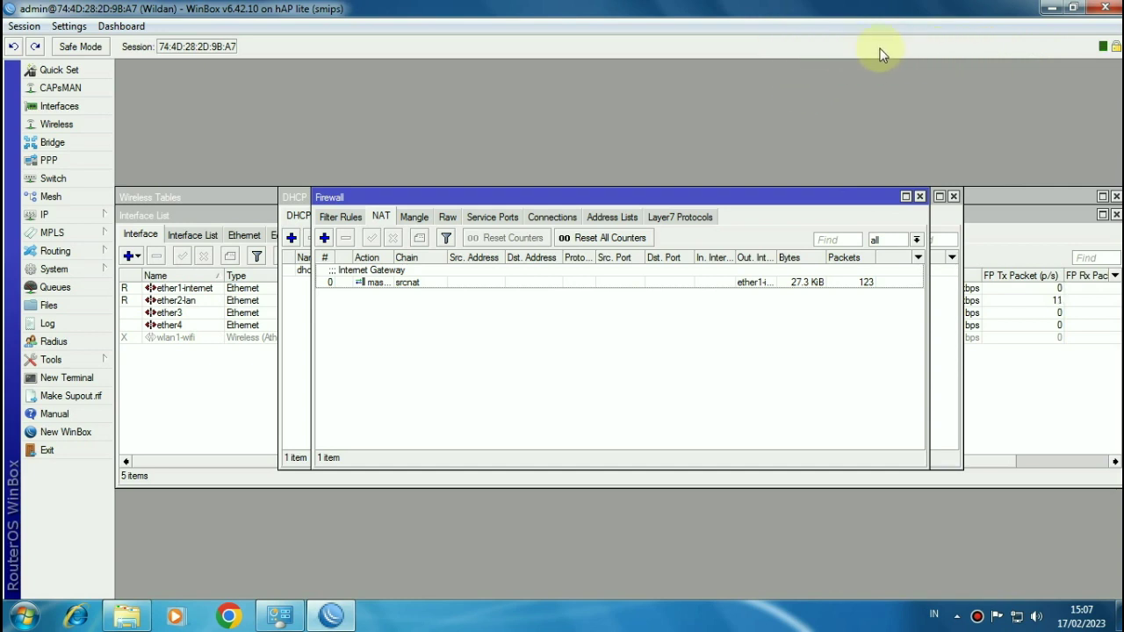
# Step: Add the router's time and date readouts to the WinBox toolbar
pyautogui.rightClick(904, 50)
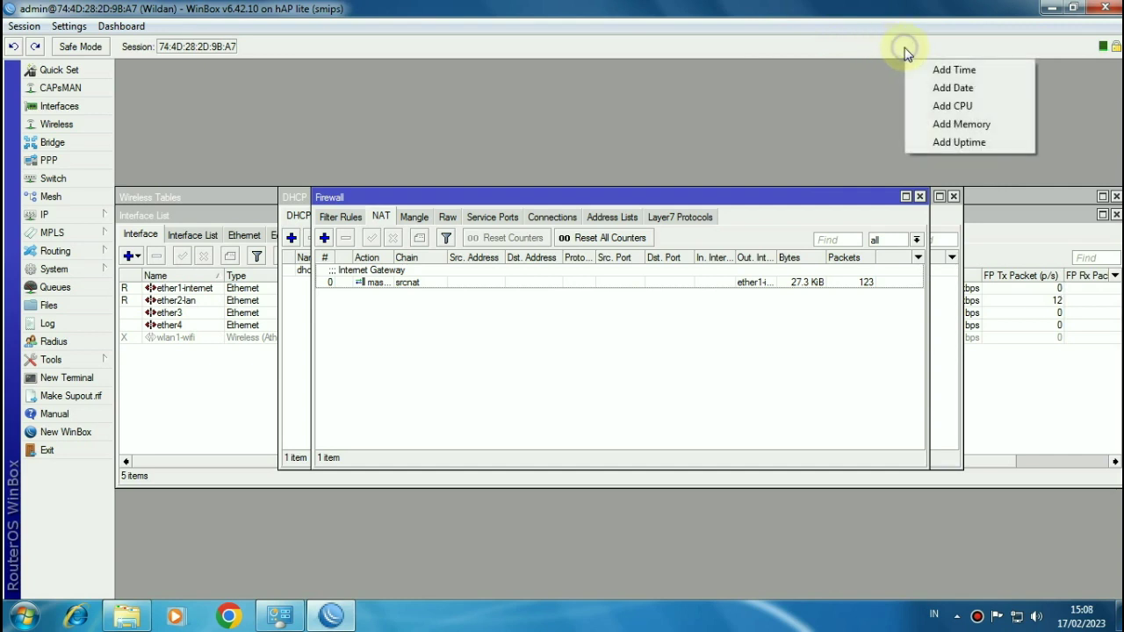
pyautogui.click(930, 69)
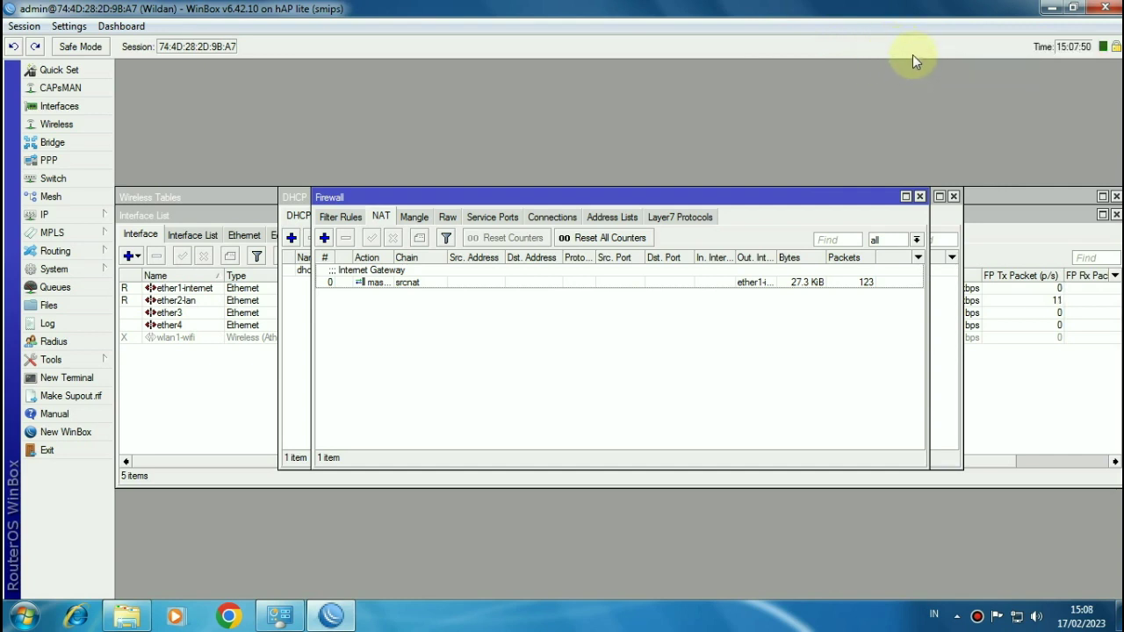
pyautogui.rightClick(912, 49)
pyautogui.click(959, 88)
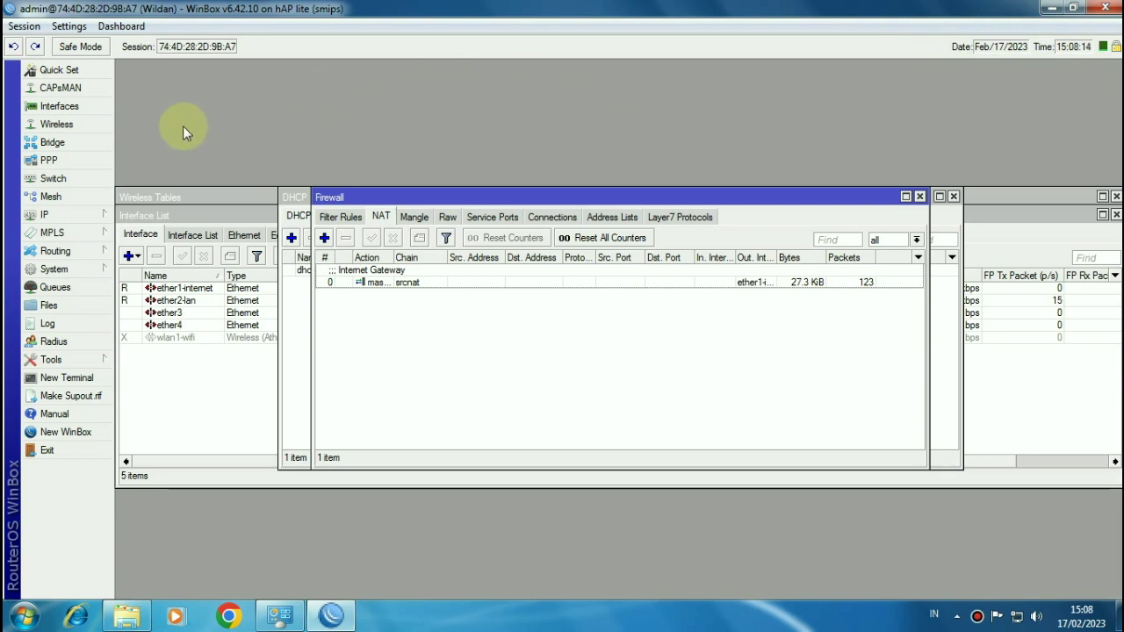
# Step: Set wlan1-wifi to ap bridge mode, replace the MikroTik SSID with a new one, and enable it
pyautogui.click(59, 128)
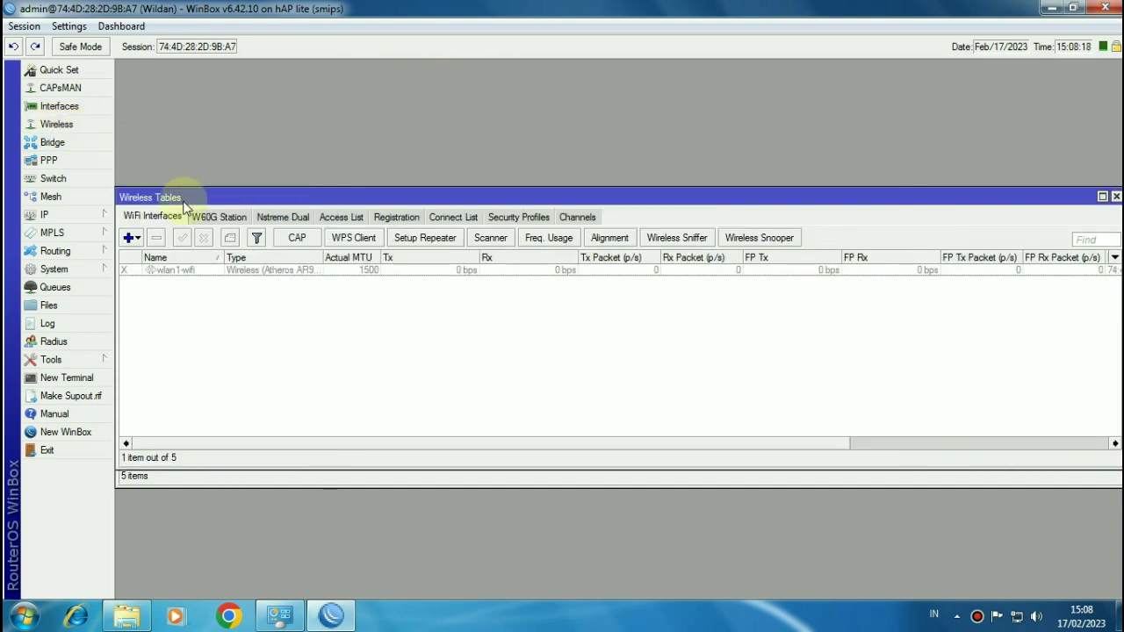
pyautogui.doubleClick(205, 270)
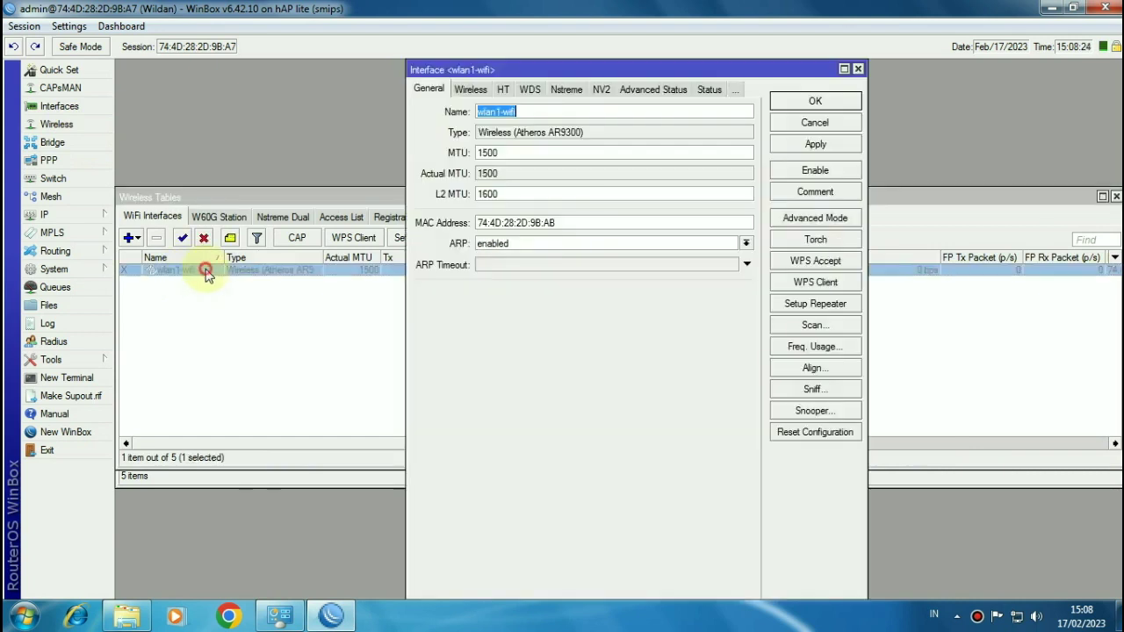
pyautogui.click(470, 91)
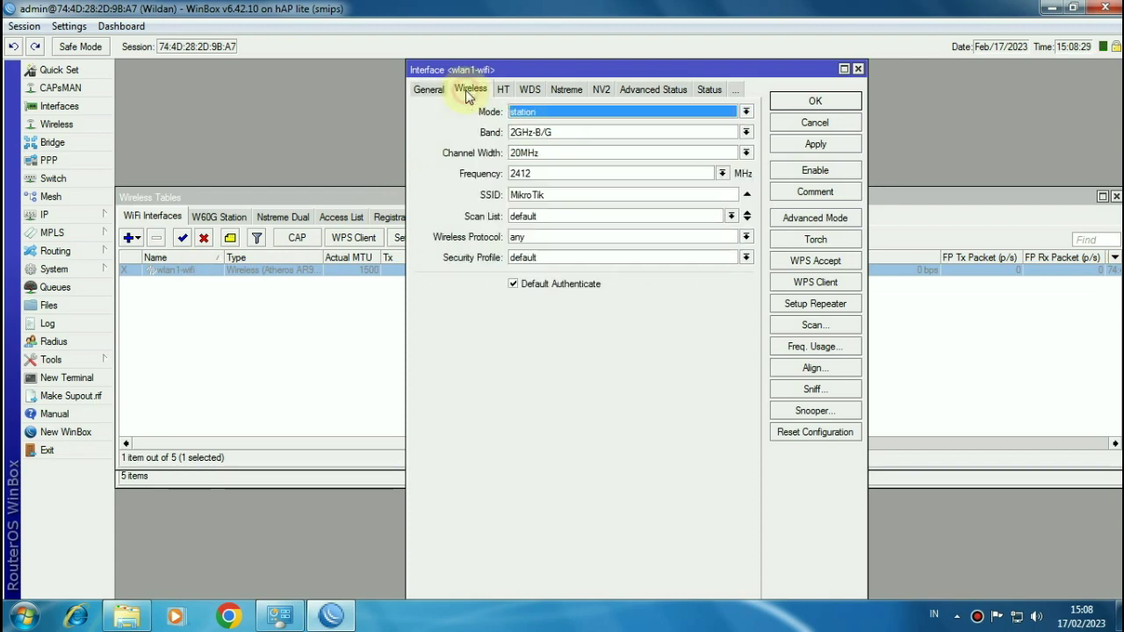
pyautogui.click(527, 116)
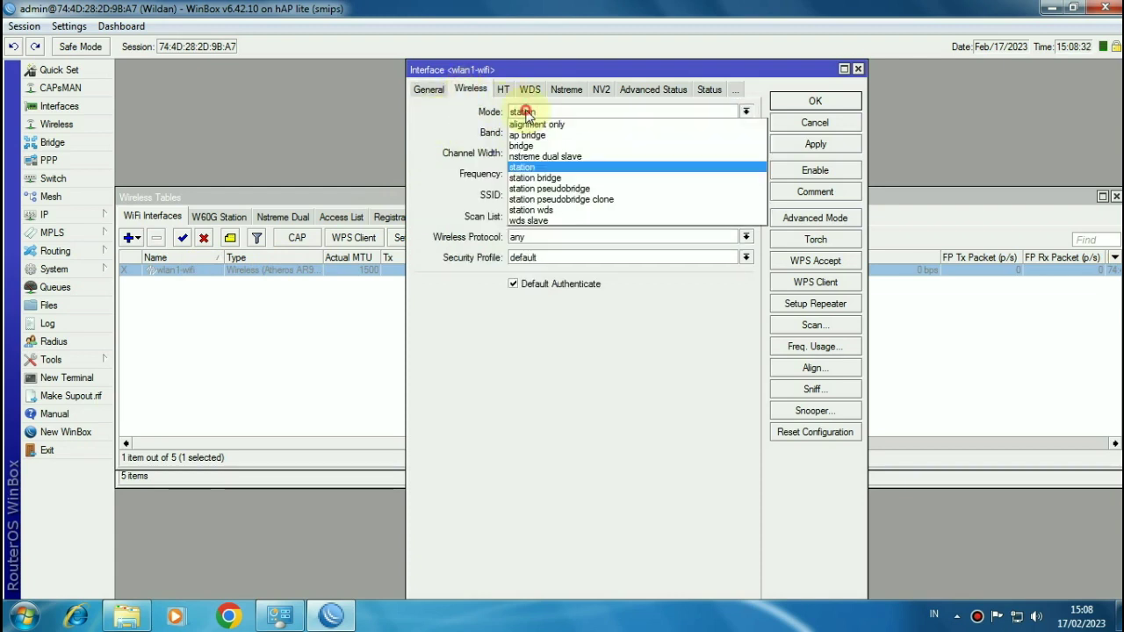
pyautogui.click(534, 135)
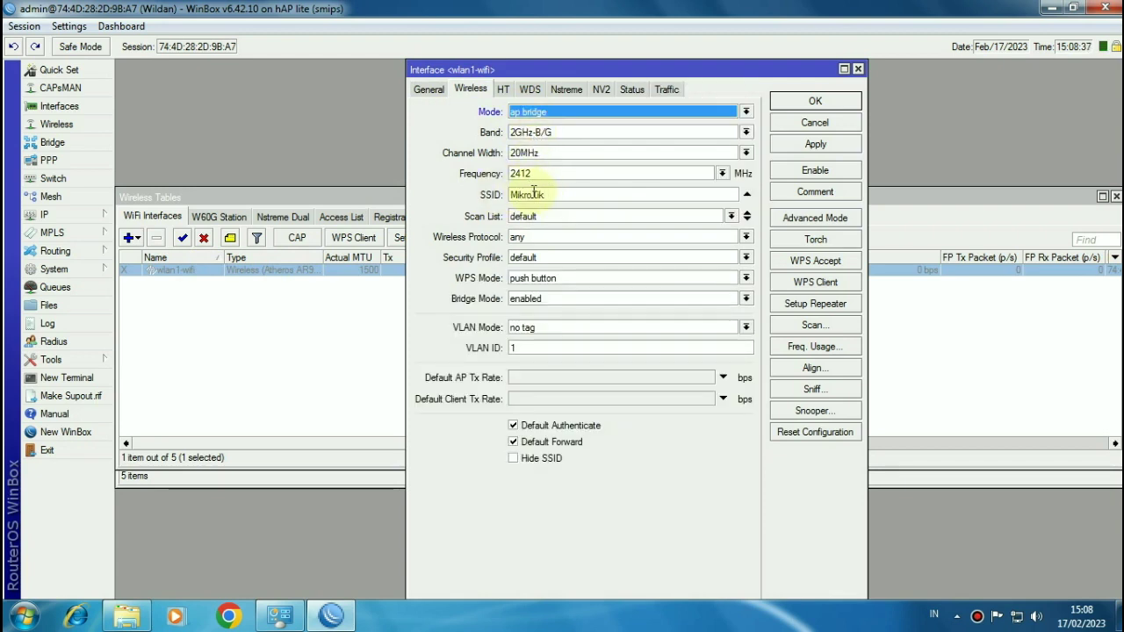
pyautogui.moveTo(592, 193); pyautogui.dragTo(509, 193)
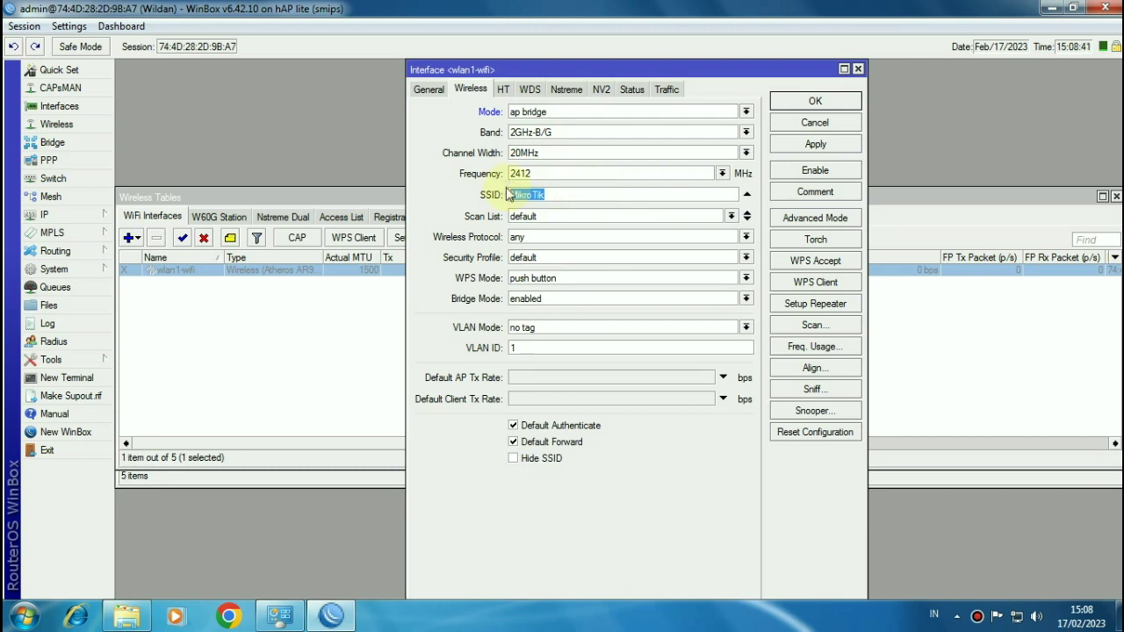
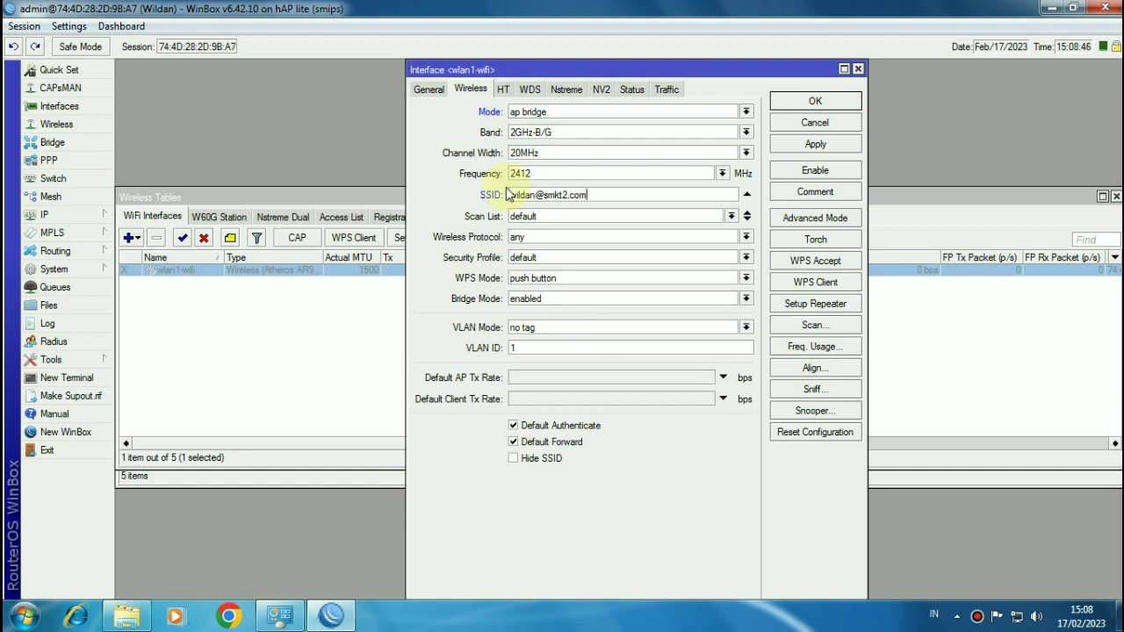
pyautogui.click(802, 104)
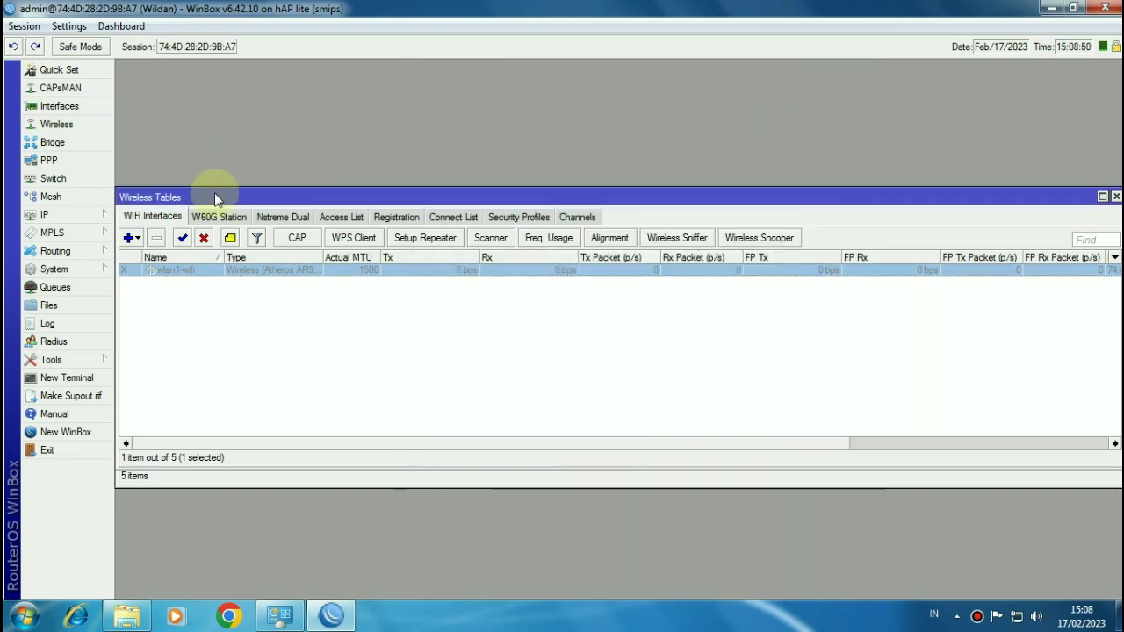
pyautogui.click(182, 239)
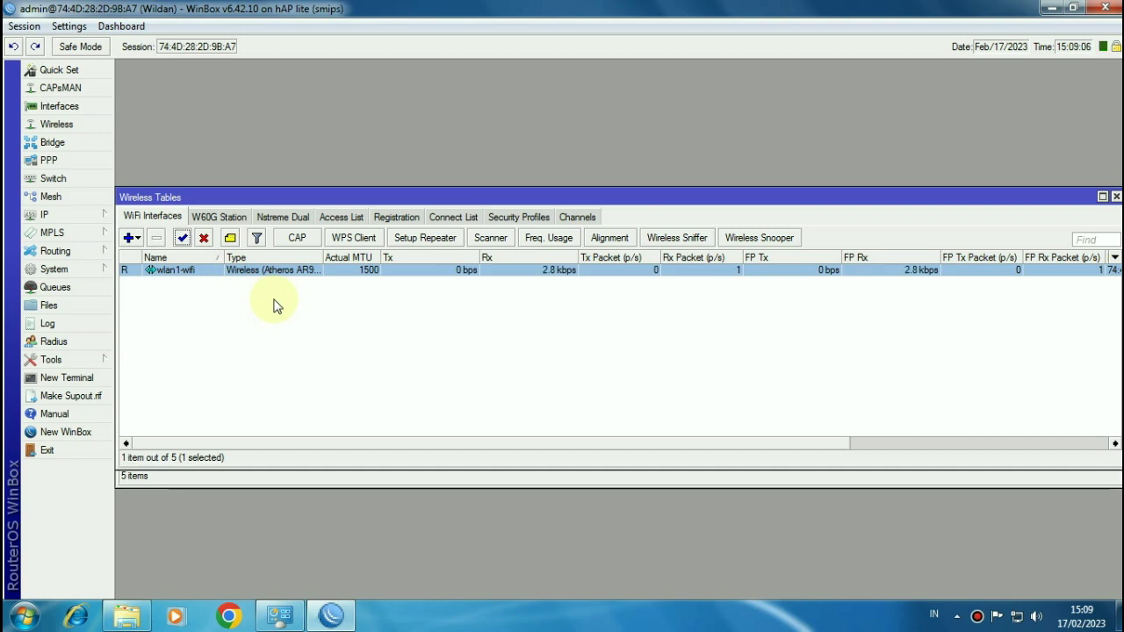
# Step: Start Hotspot Setup on wlan1-wifi with network 192.168.200.1/24 and the address pool ending at .100
pyautogui.click(87, 220)
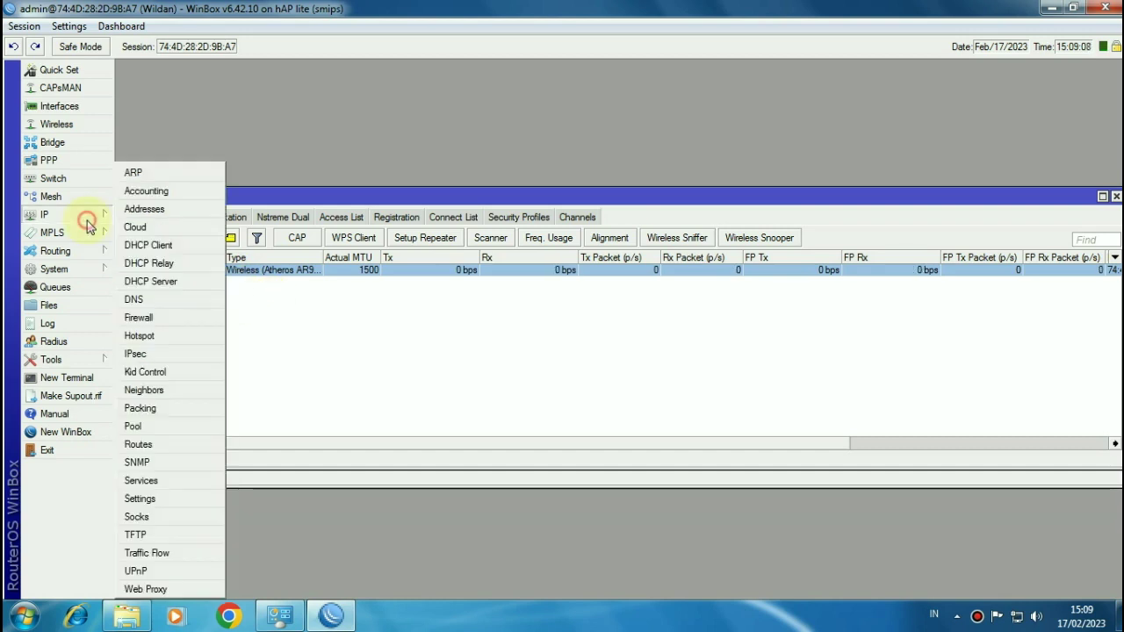
pyautogui.click(151, 339)
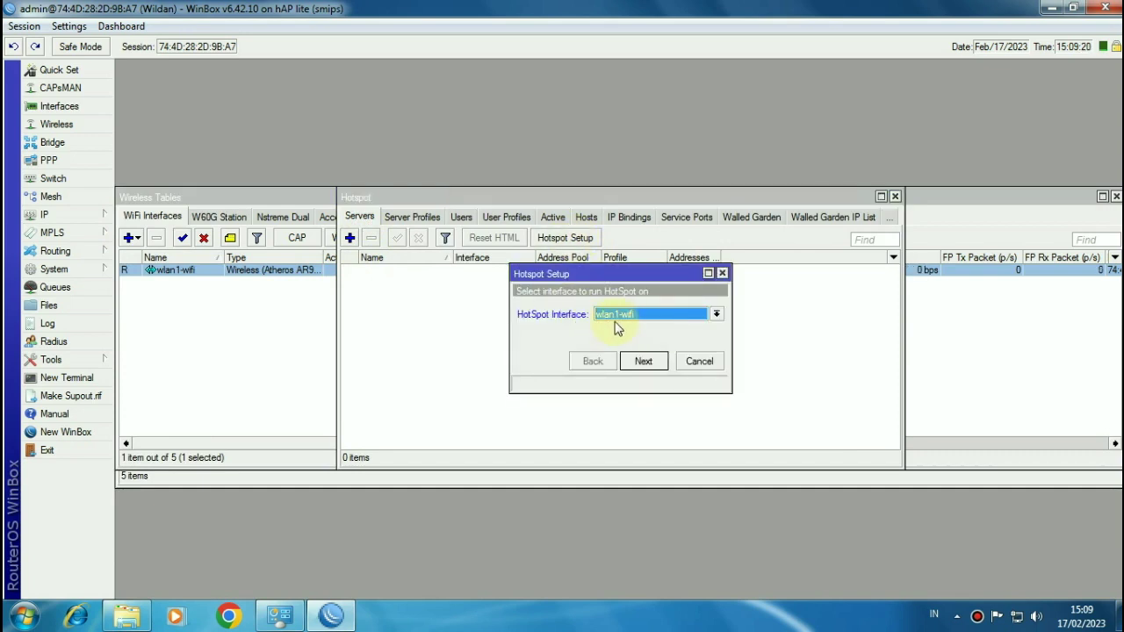
pyautogui.click(644, 362)
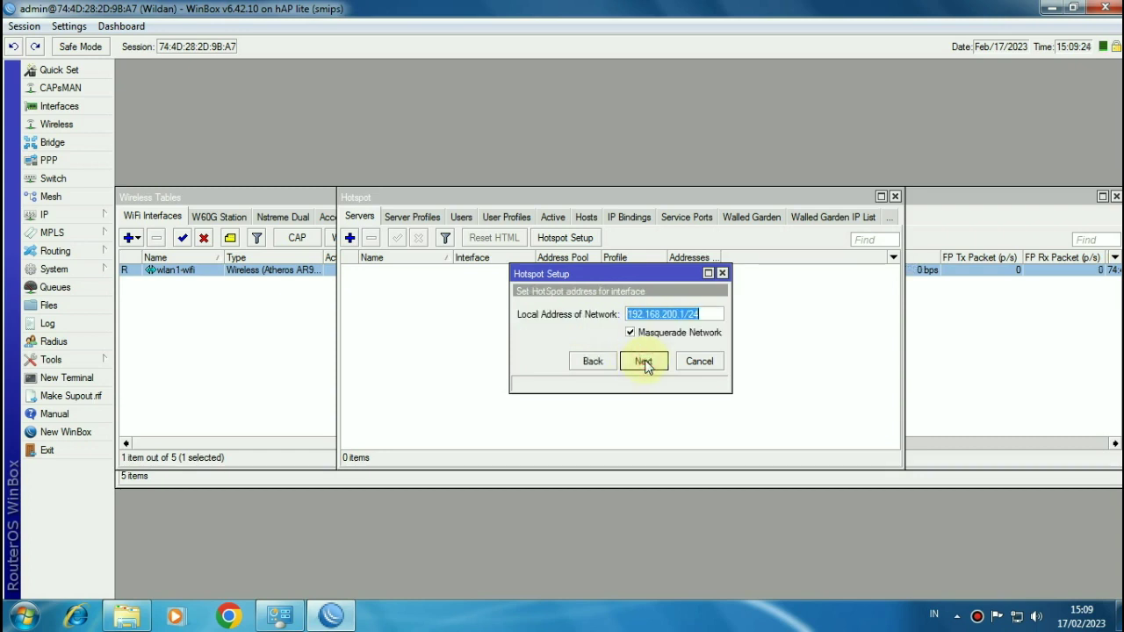
pyautogui.click(644, 363)
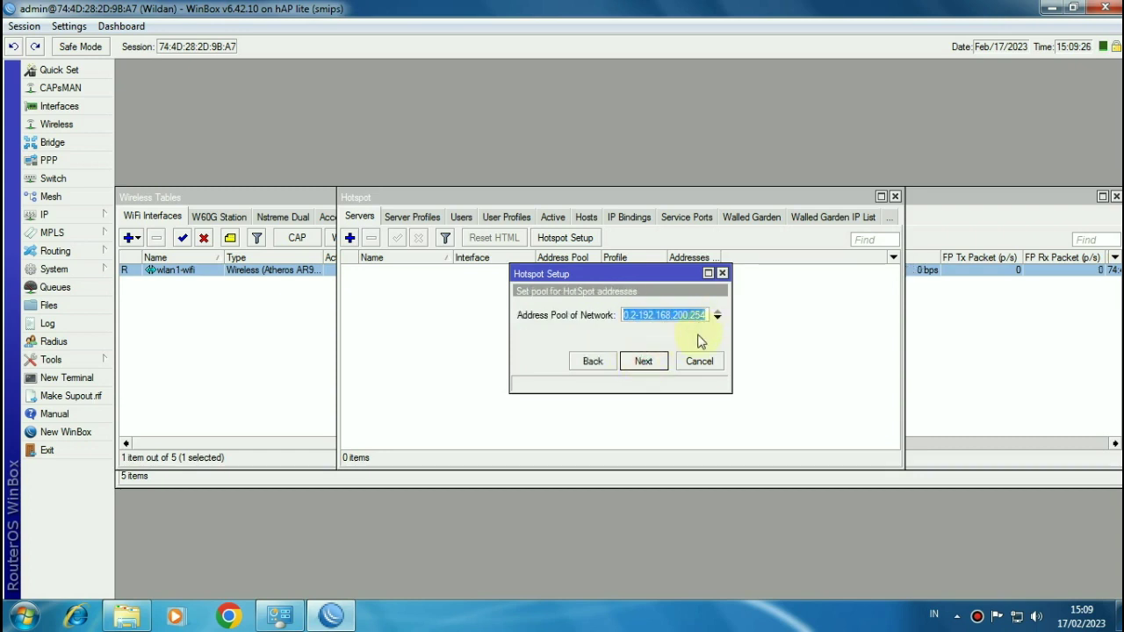
pyautogui.moveTo(691, 315); pyautogui.dragTo(713, 320)
pyautogui.write('100')
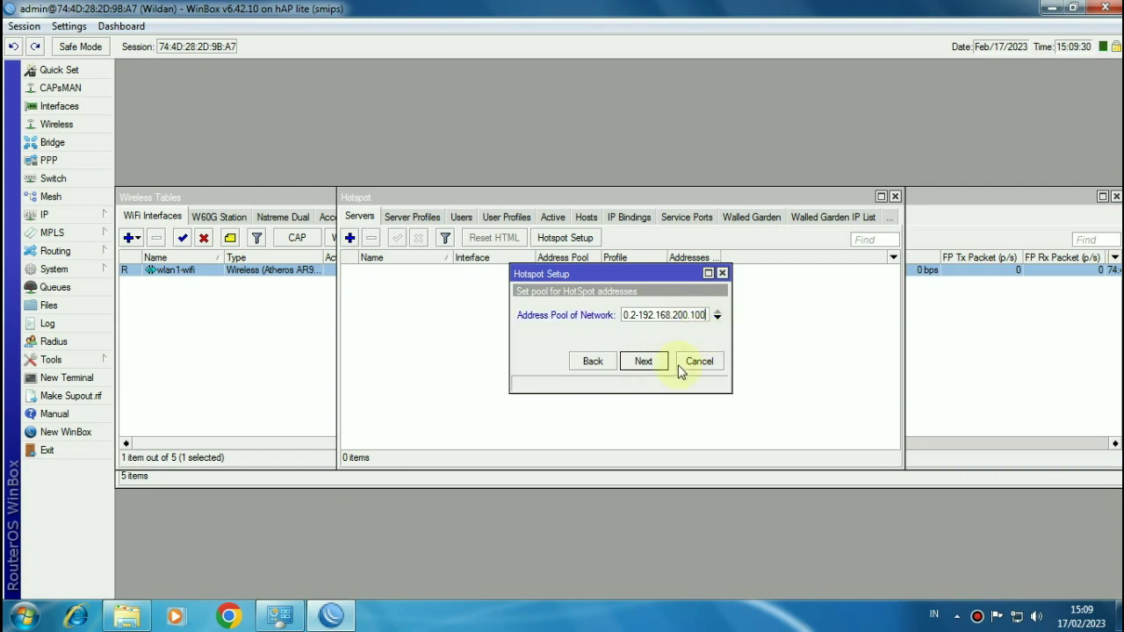
pyautogui.click(643, 361)
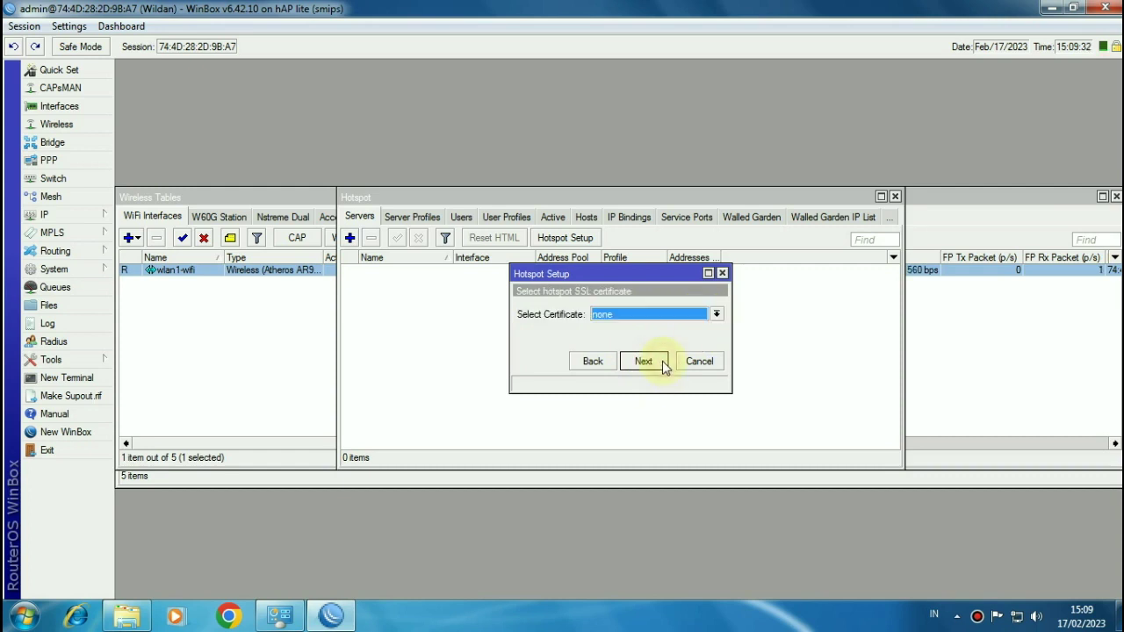
# Step: Finish the wizard with no certificate or SMTP, DNS server 8.8.8.8 and DNS name smkt2.com
pyautogui.click(644, 361)
pyautogui.click(663, 361)
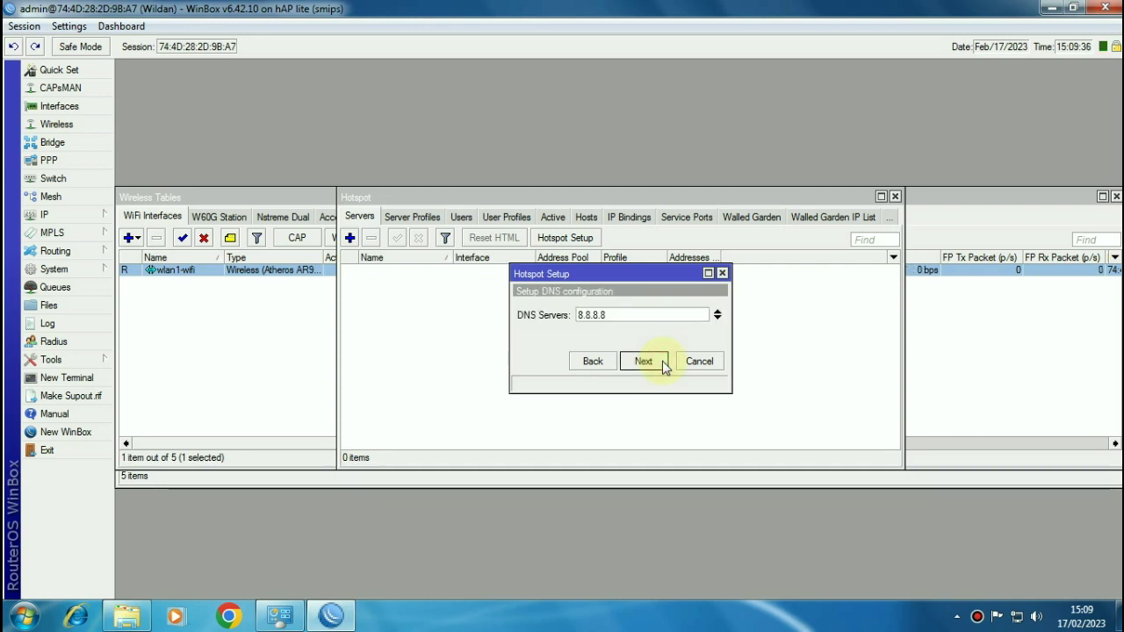
pyautogui.click(662, 360)
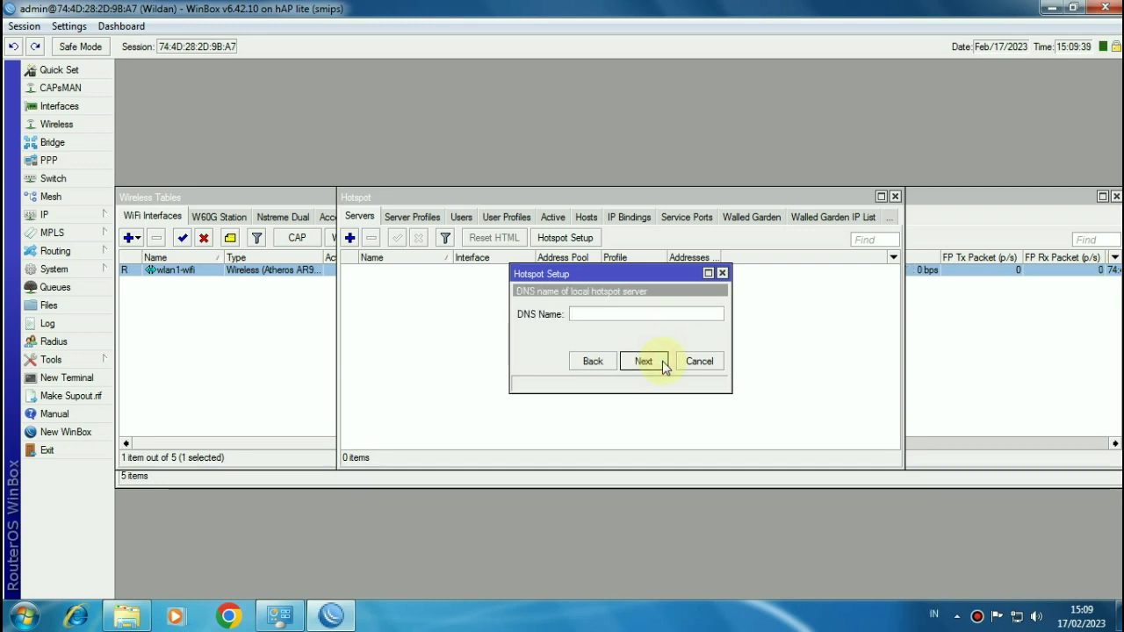
pyautogui.write('smkt2.com')
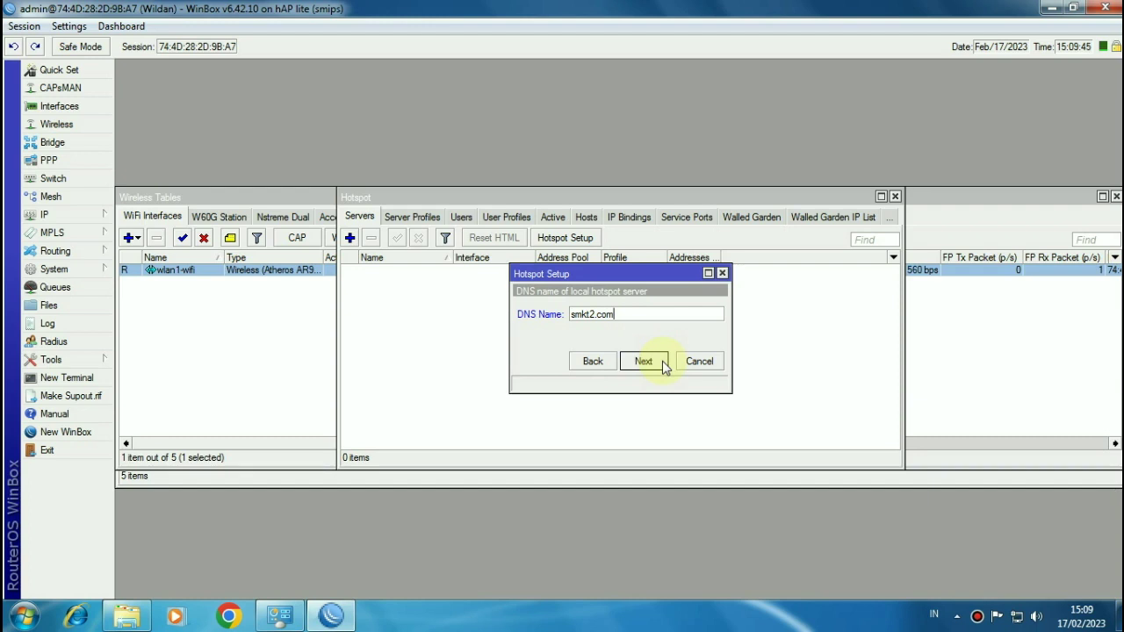
pyautogui.click(646, 360)
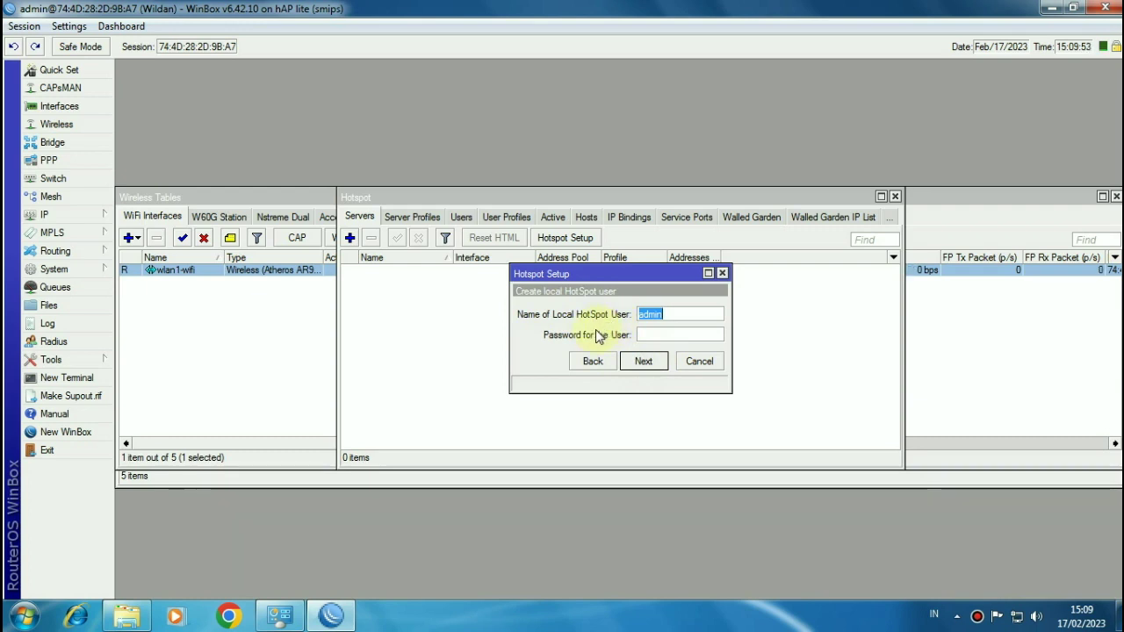
pyautogui.click(645, 365)
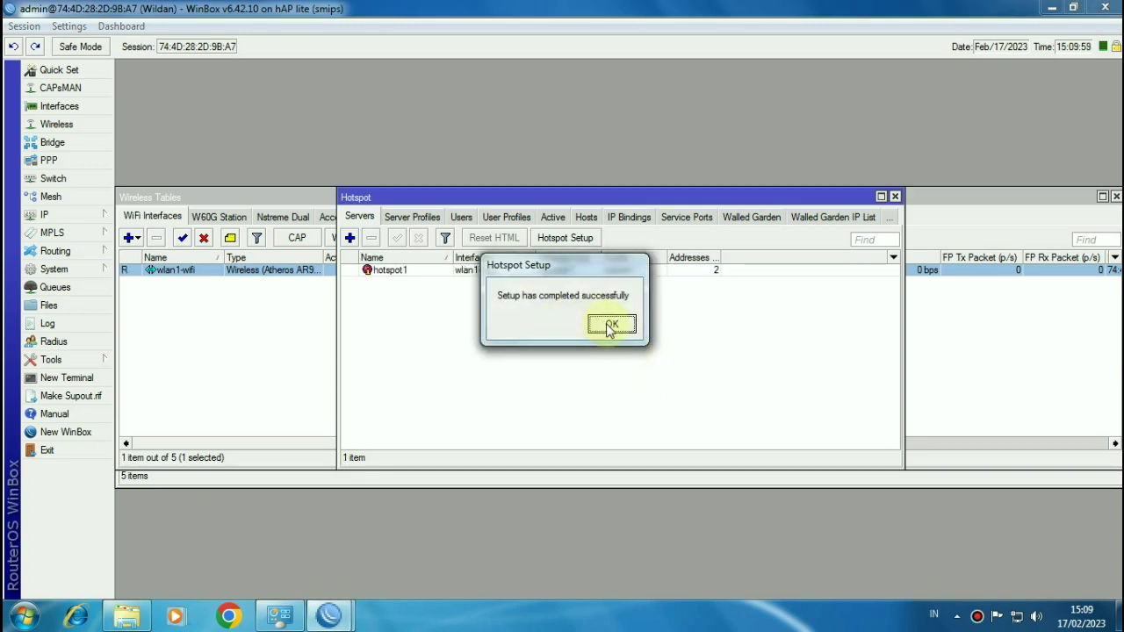
pyautogui.click(607, 327)
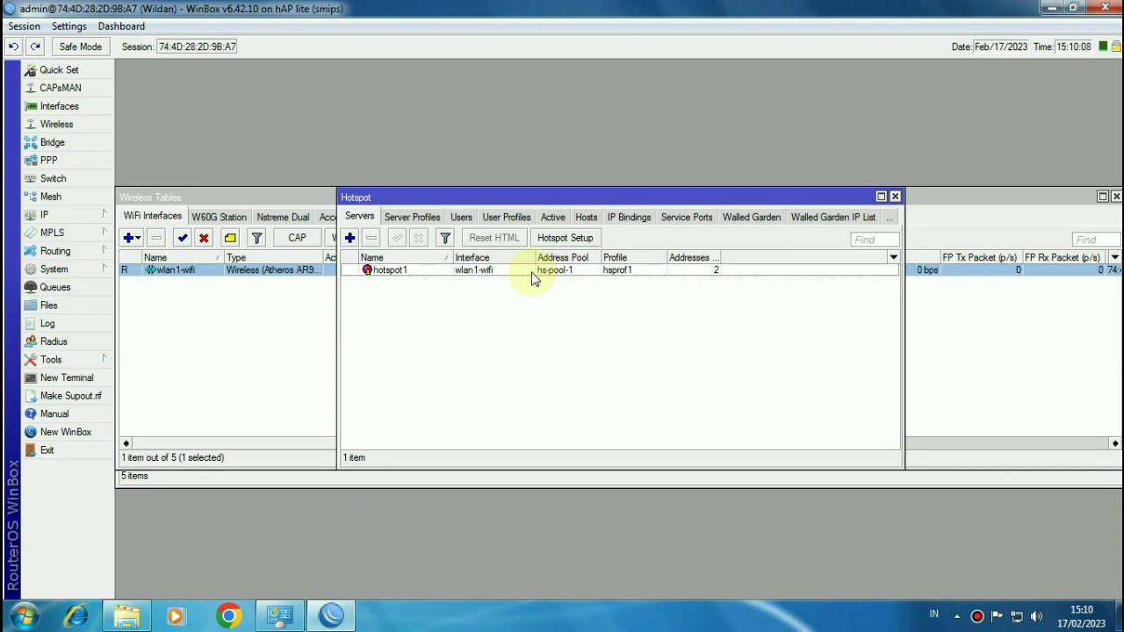
# Step: Turn off Cookie login in the hsprof1 server profile's Login settings, keeping HTTP CHAP
pyautogui.click(408, 220)
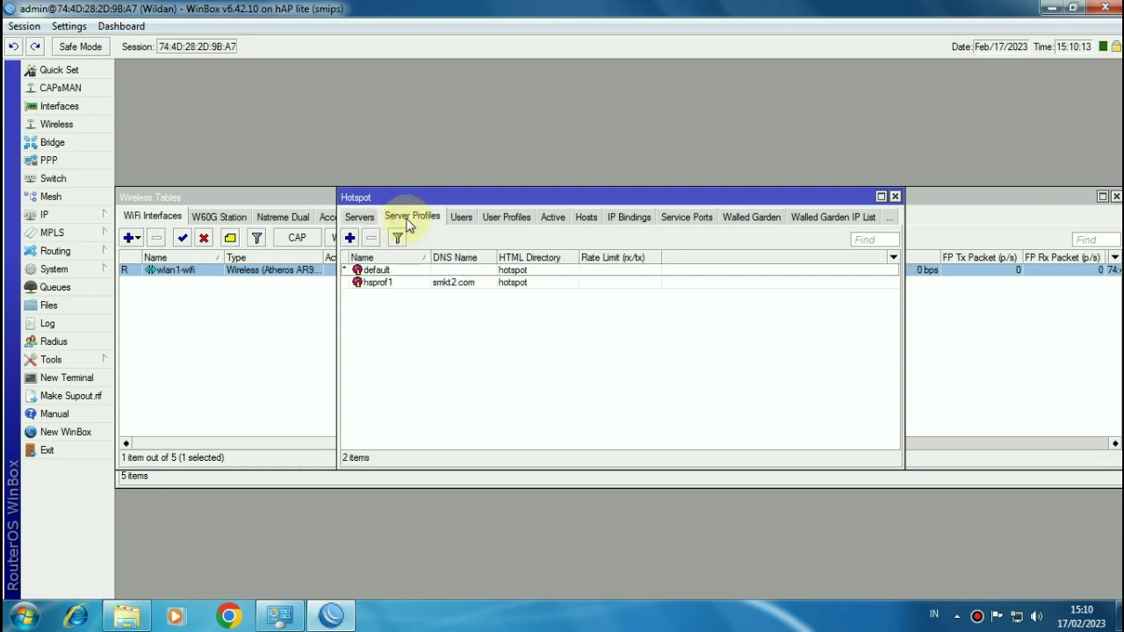
pyautogui.doubleClick(390, 282)
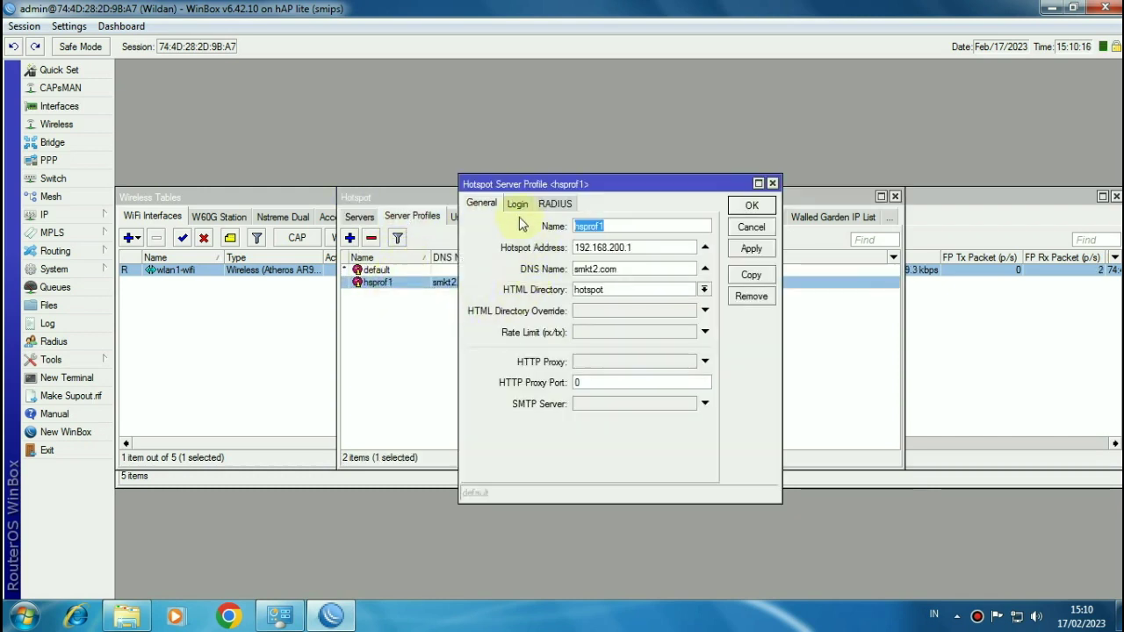
pyautogui.click(517, 204)
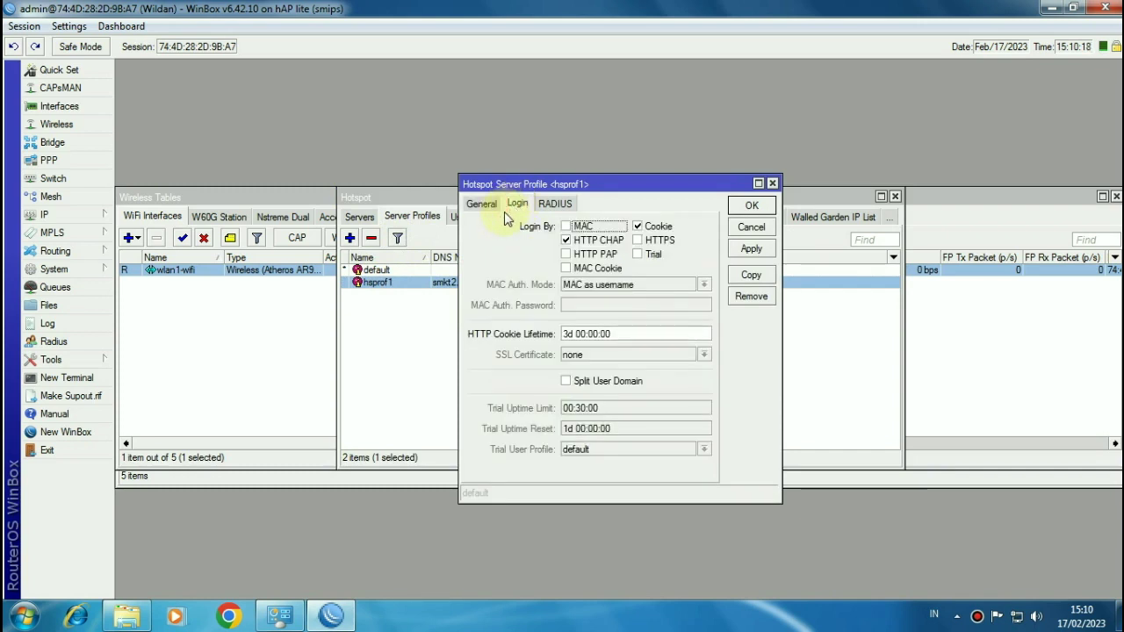
pyautogui.click(638, 228)
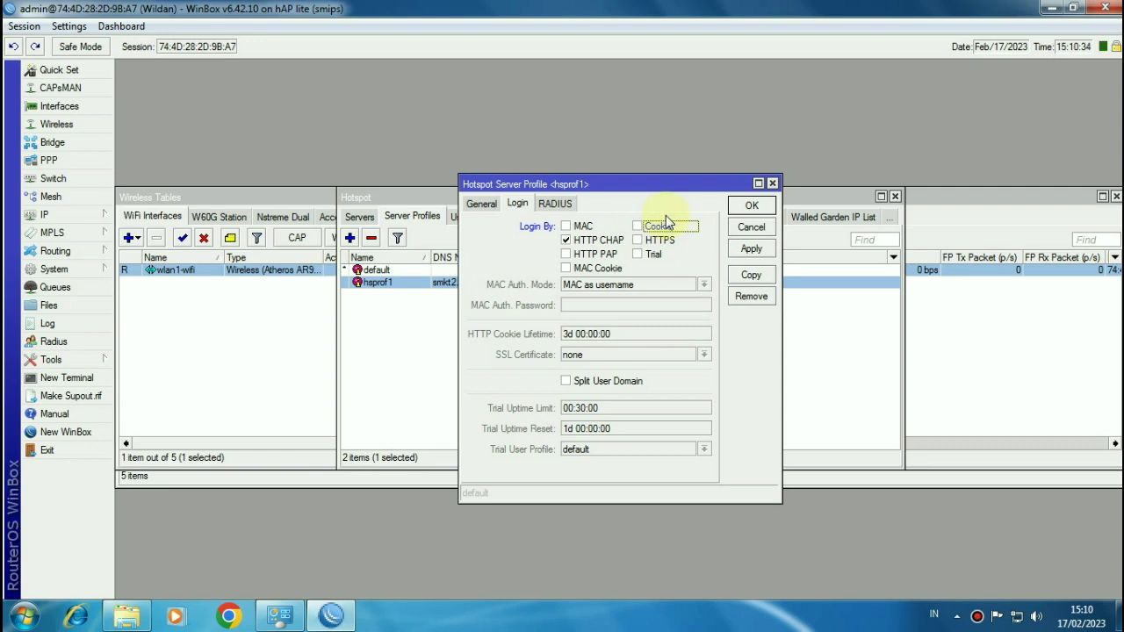
pyautogui.click(746, 207)
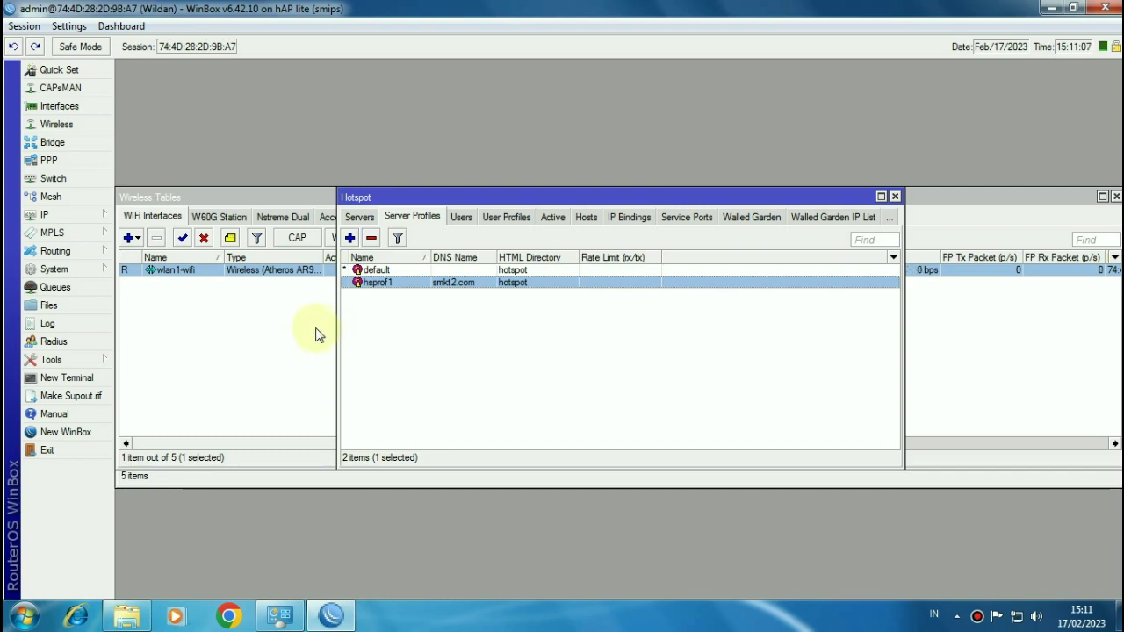
# Step: Open Command Prompt and run nslookup linux.org
pyautogui.press('super+r')
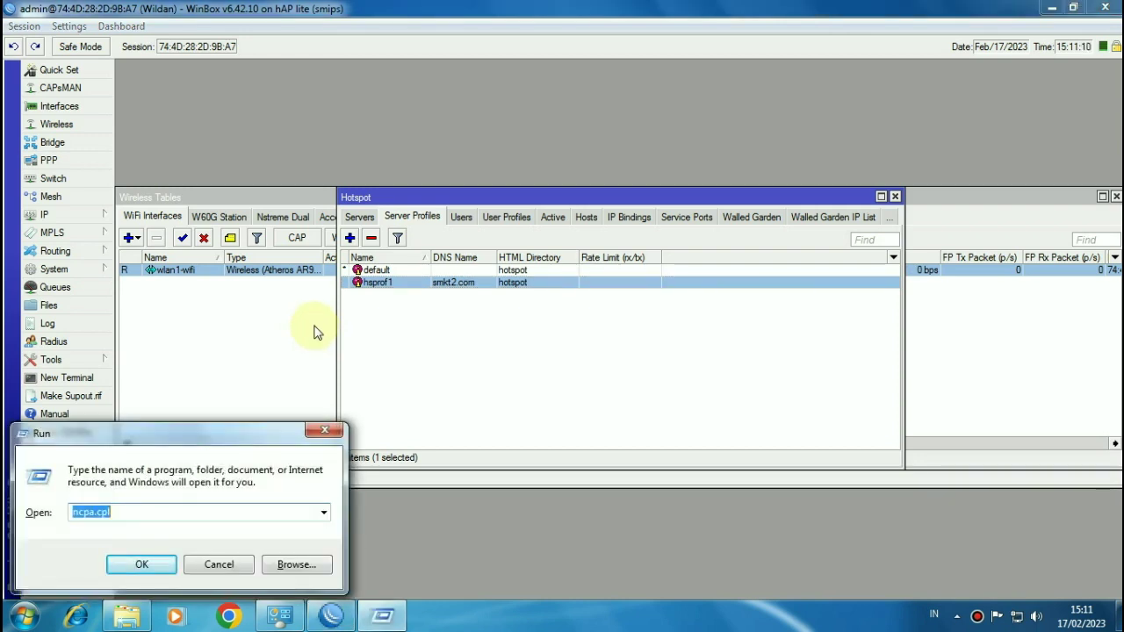
pyautogui.write('cmd')
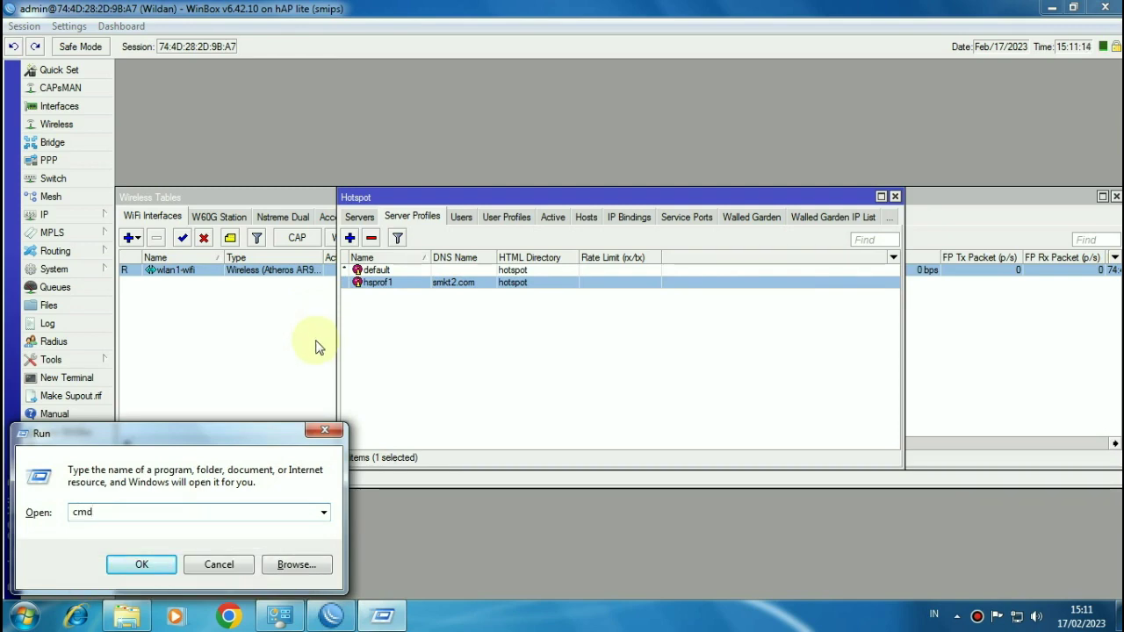
pyautogui.click(159, 563)
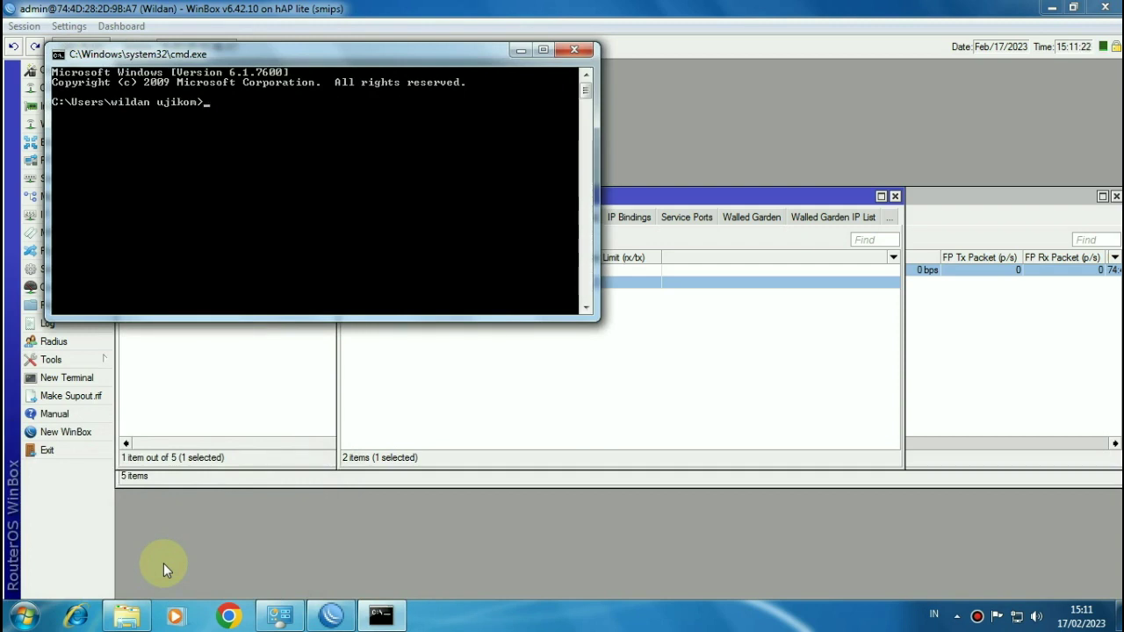
pyautogui.write('lookup')
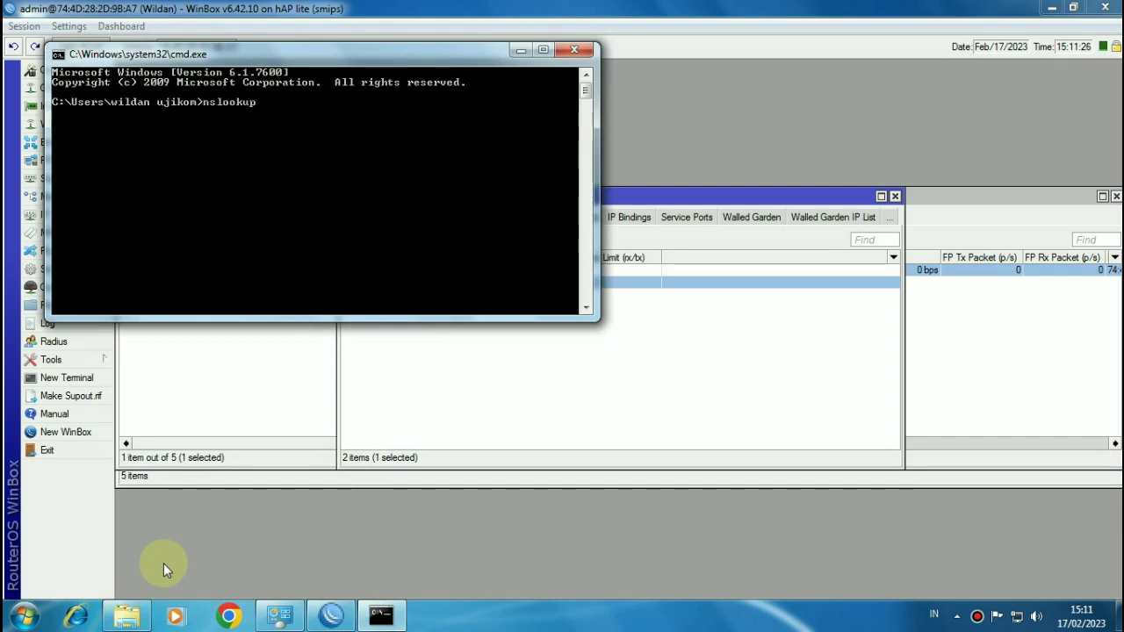
pyautogui.write(' linux.org')
pyautogui.press('Return')
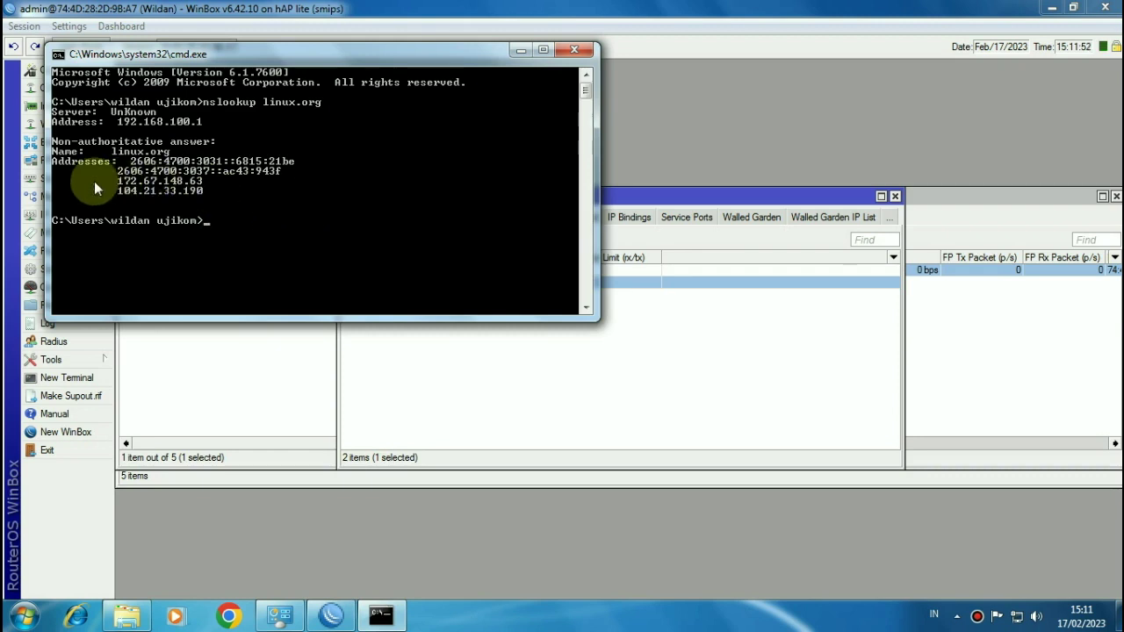
# Step: Rerun the linux.org lookup, which returns 104.21.33.190 and 172.67.148.63
pyautogui.press('Up')
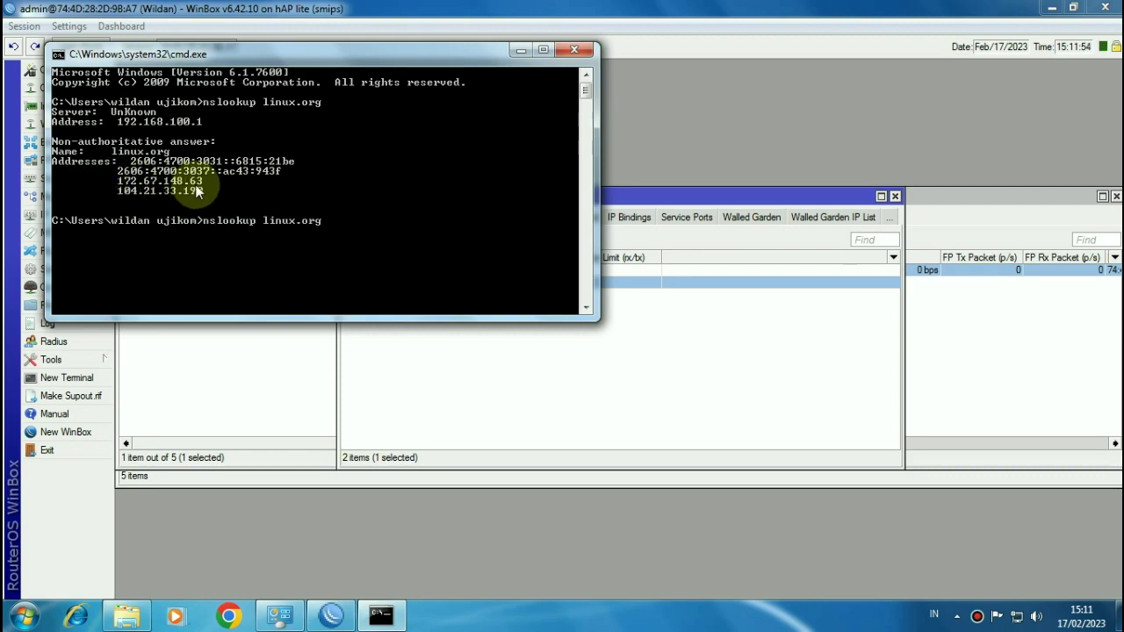
pyautogui.press('Return')
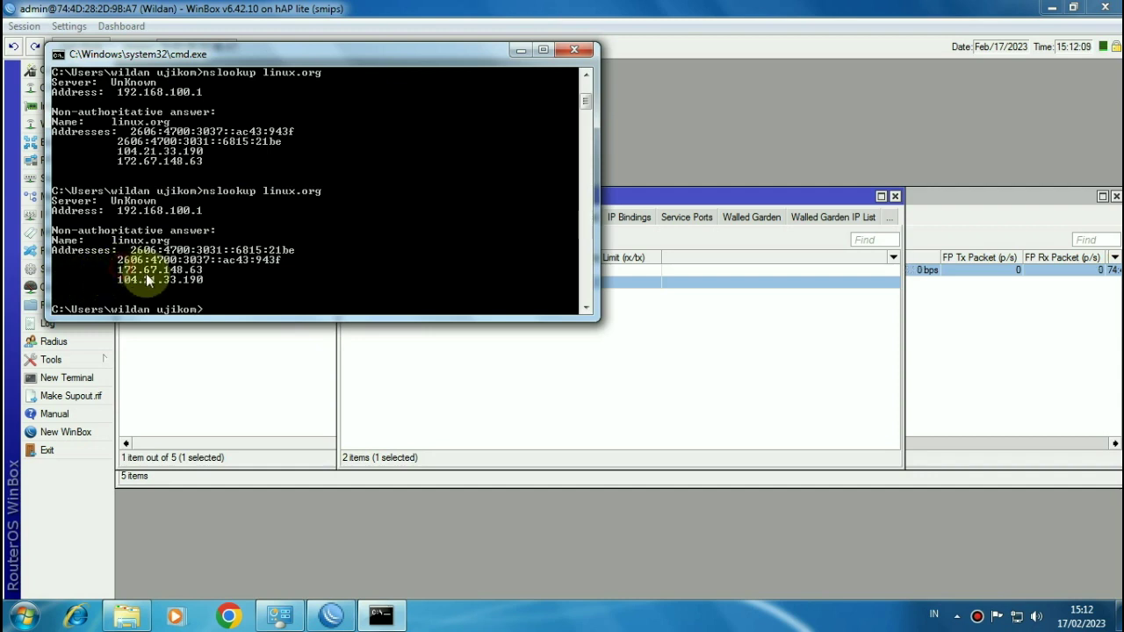
pyautogui.click(121, 280)
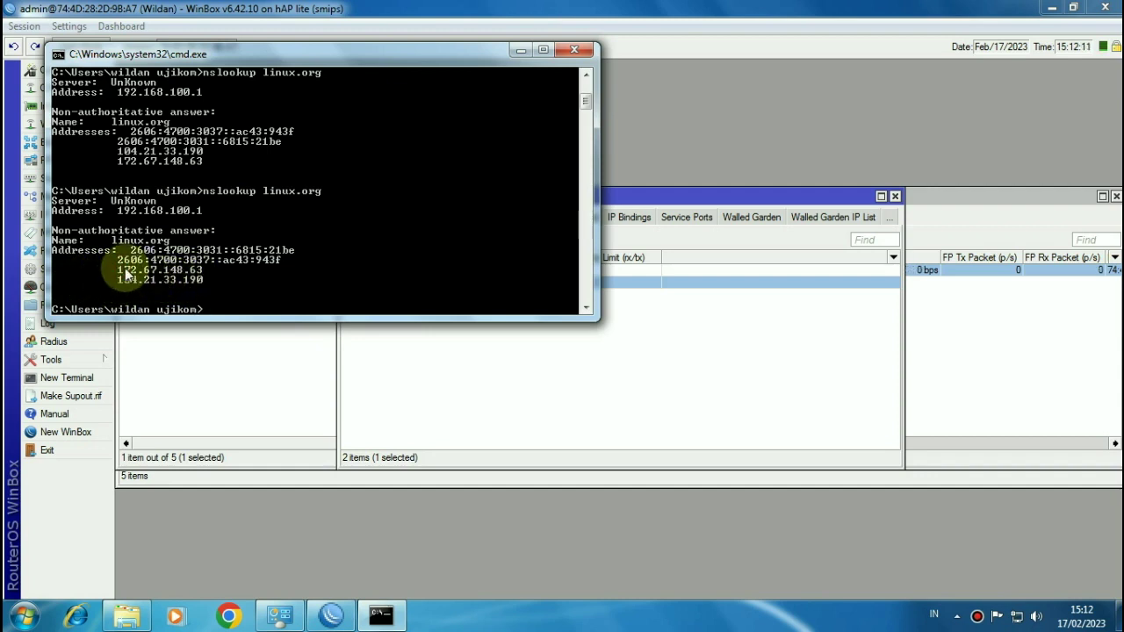
pyautogui.click(122, 272)
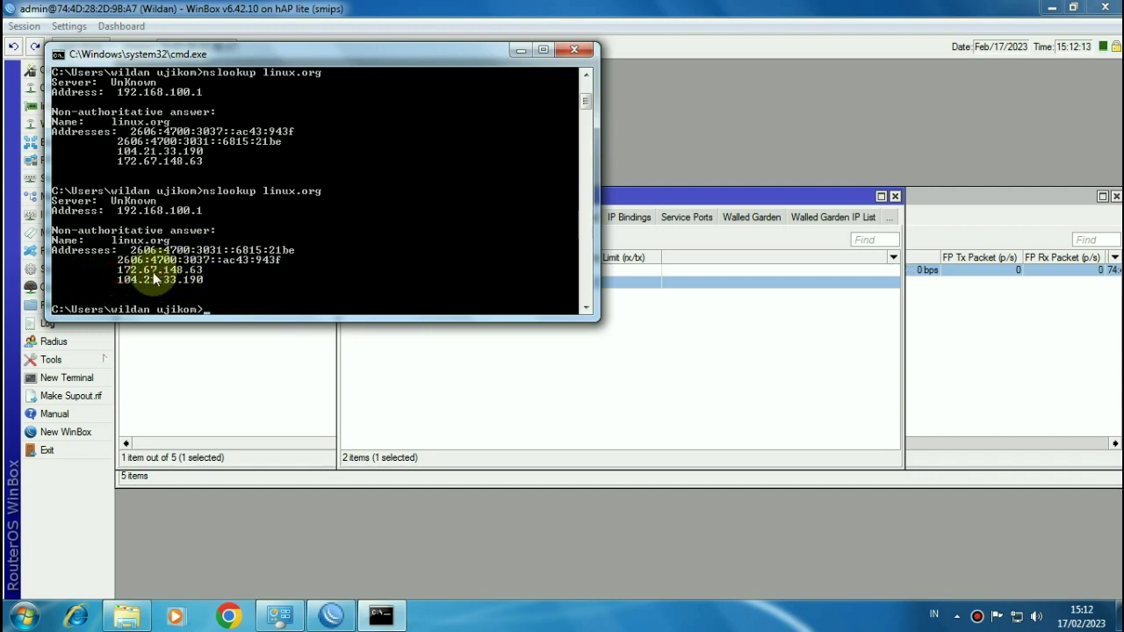
# Step: Return to WinBox and show the Firewall's 12 filter rules
pyautogui.click(70, 490)
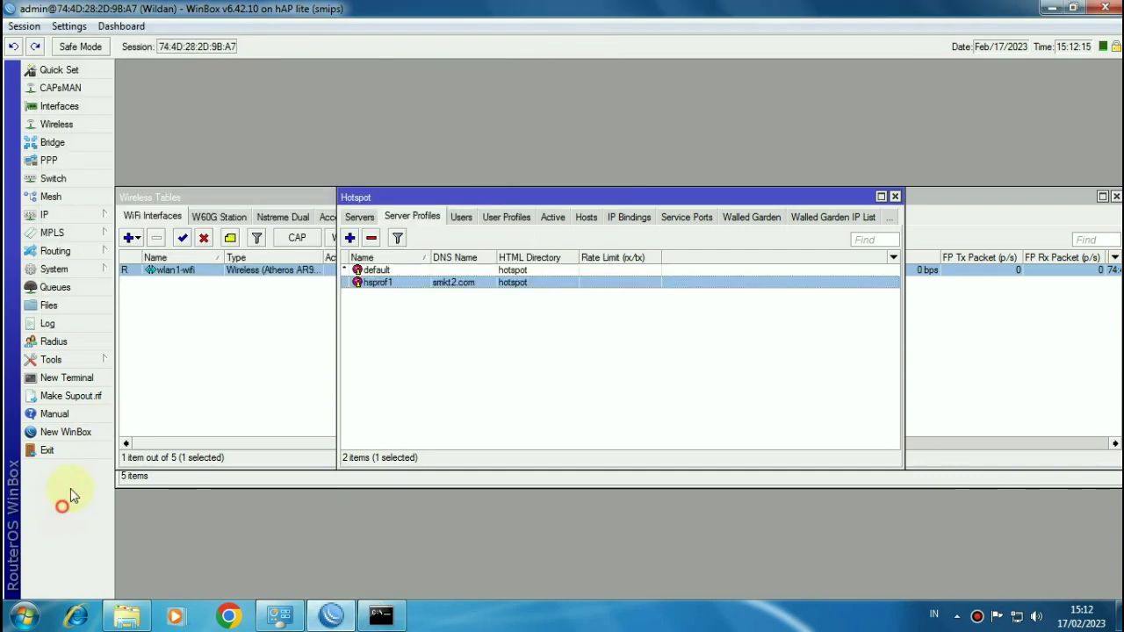
pyautogui.click(76, 218)
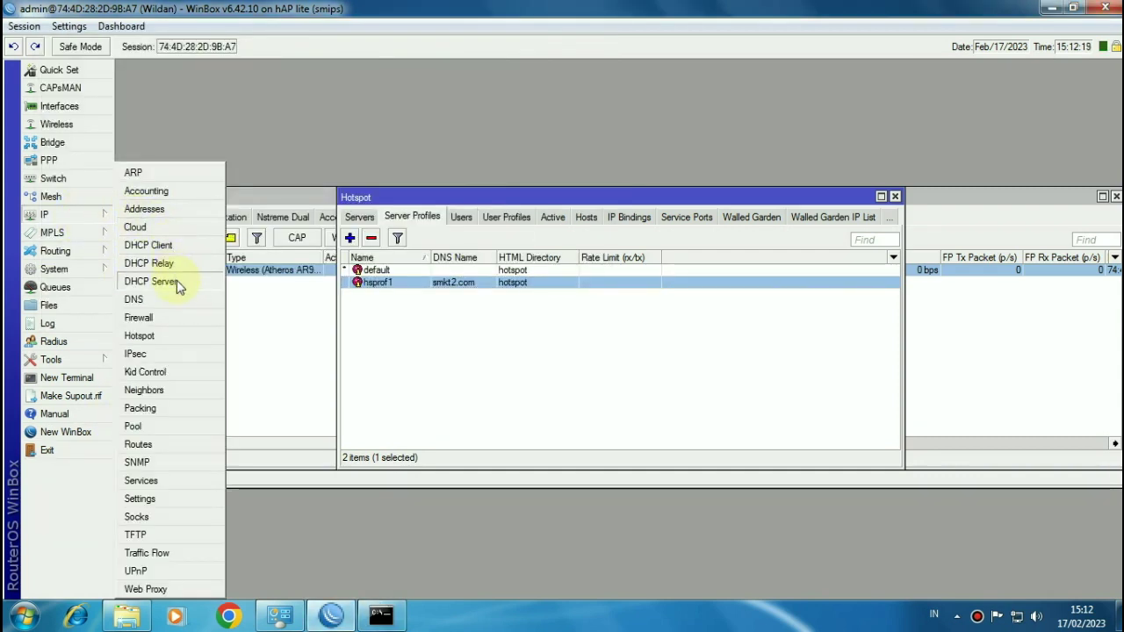
pyautogui.click(168, 318)
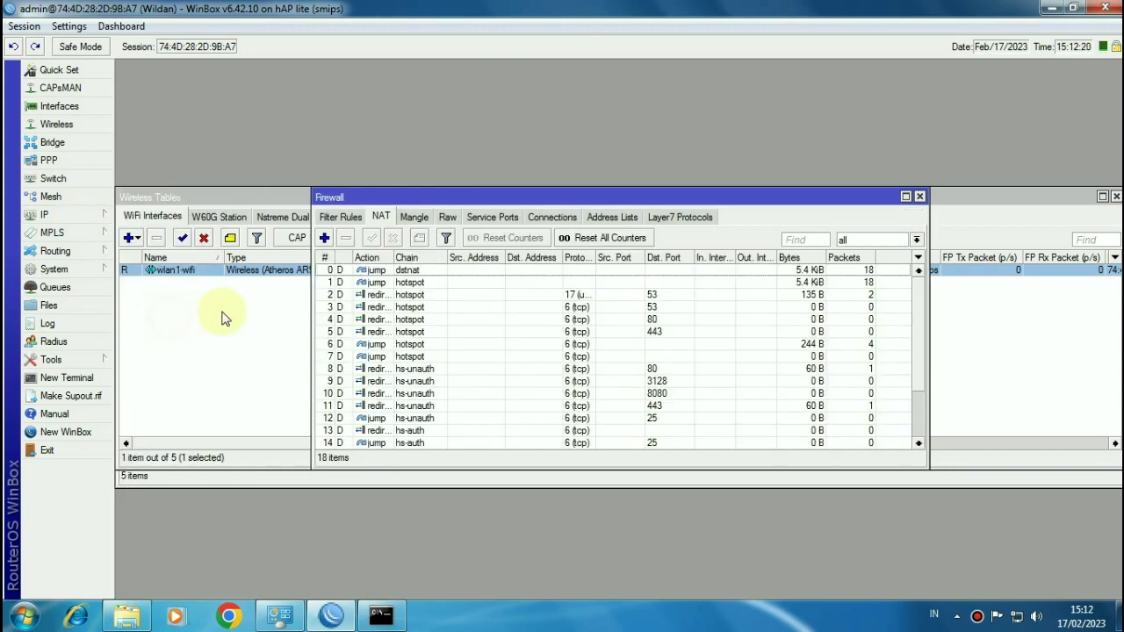
pyautogui.click(337, 220)
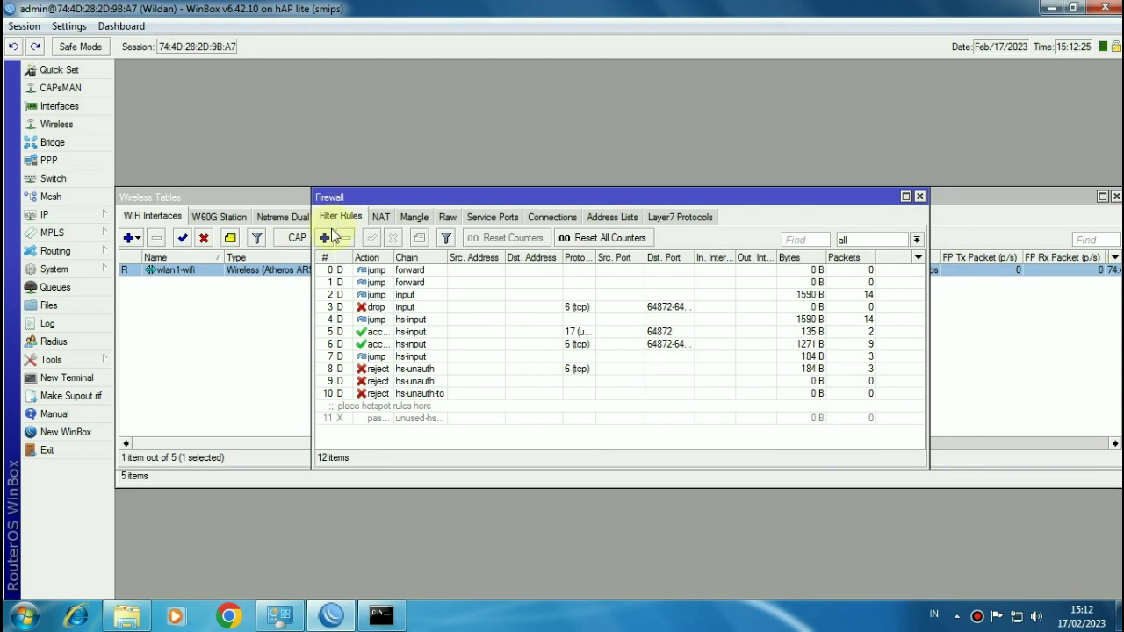
# Step: Start a new forward filter rule with destination address 104.21.33.190
pyautogui.click(323, 237)
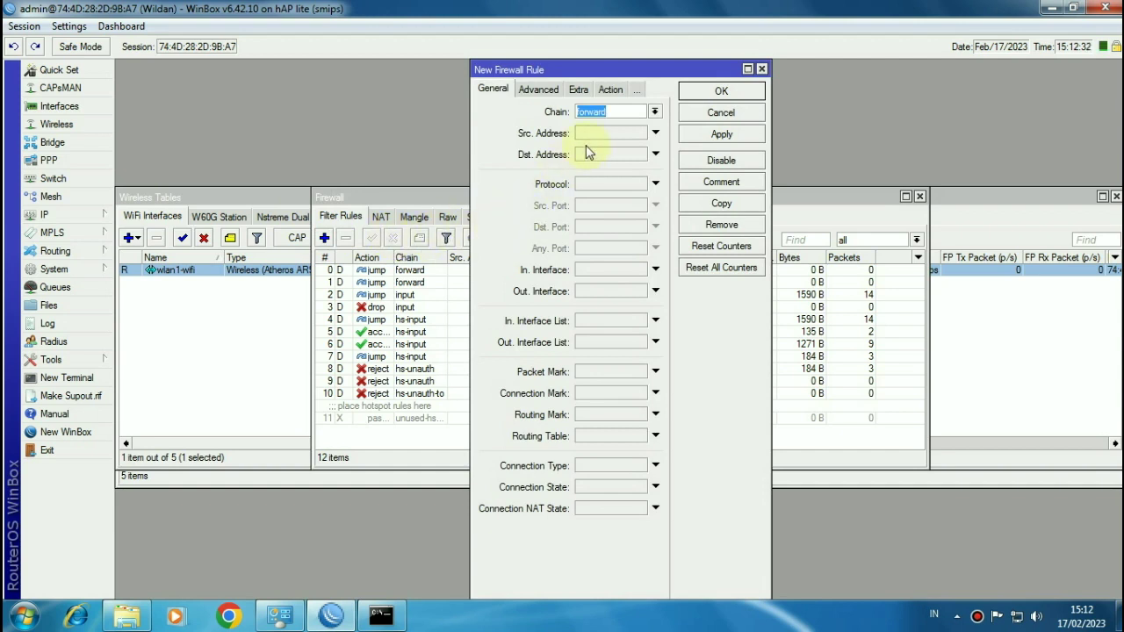
pyautogui.click(380, 615)
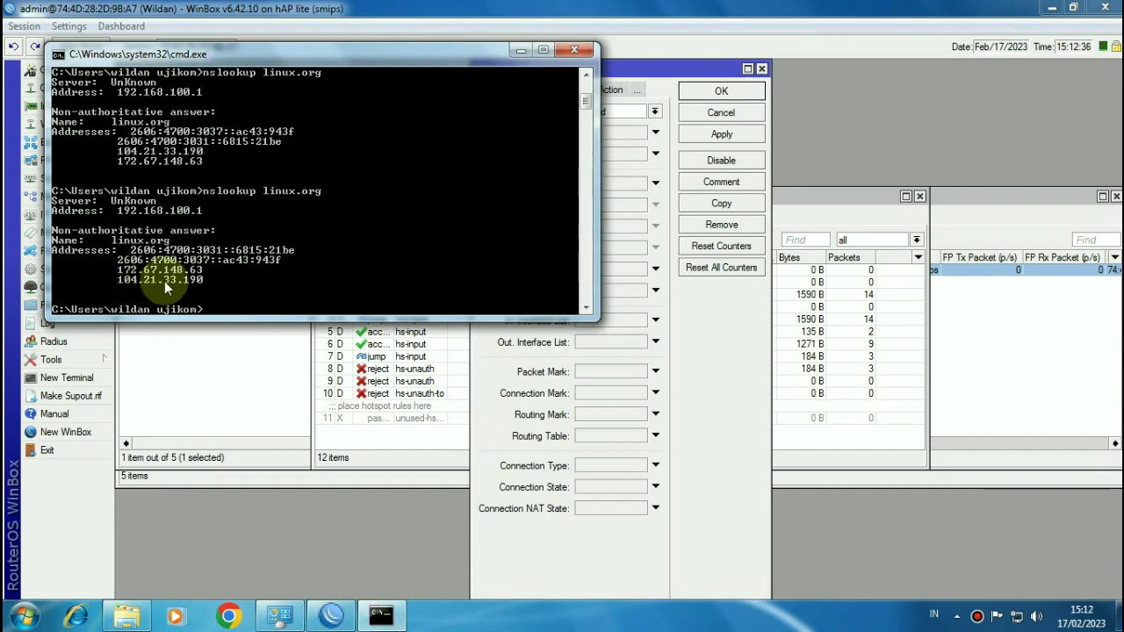
pyautogui.click(569, 53)
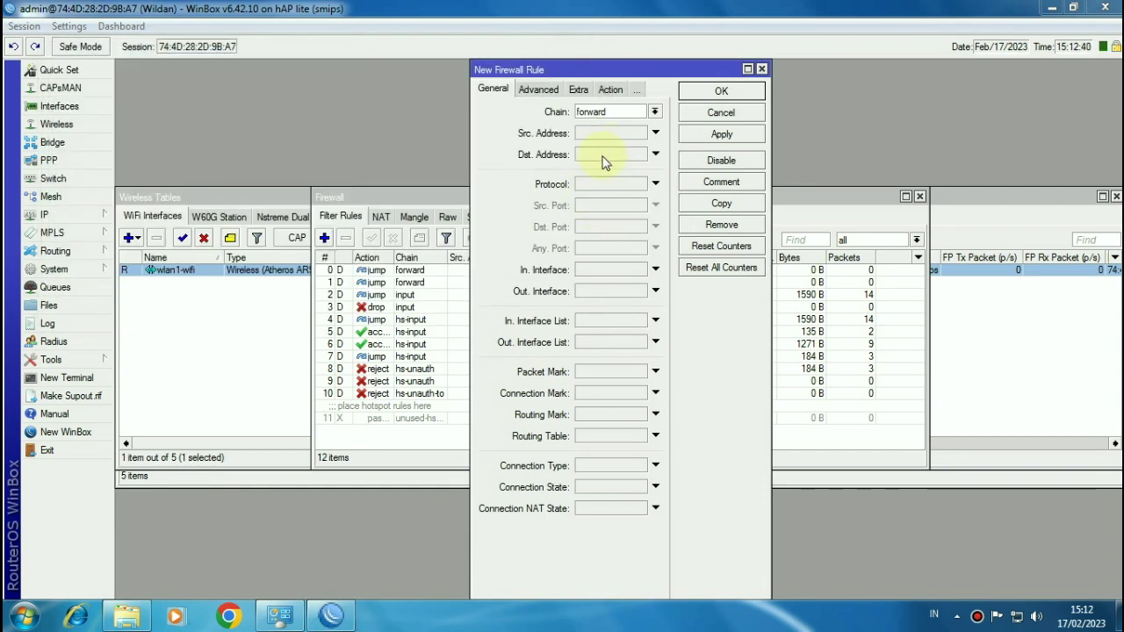
pyautogui.click(597, 157)
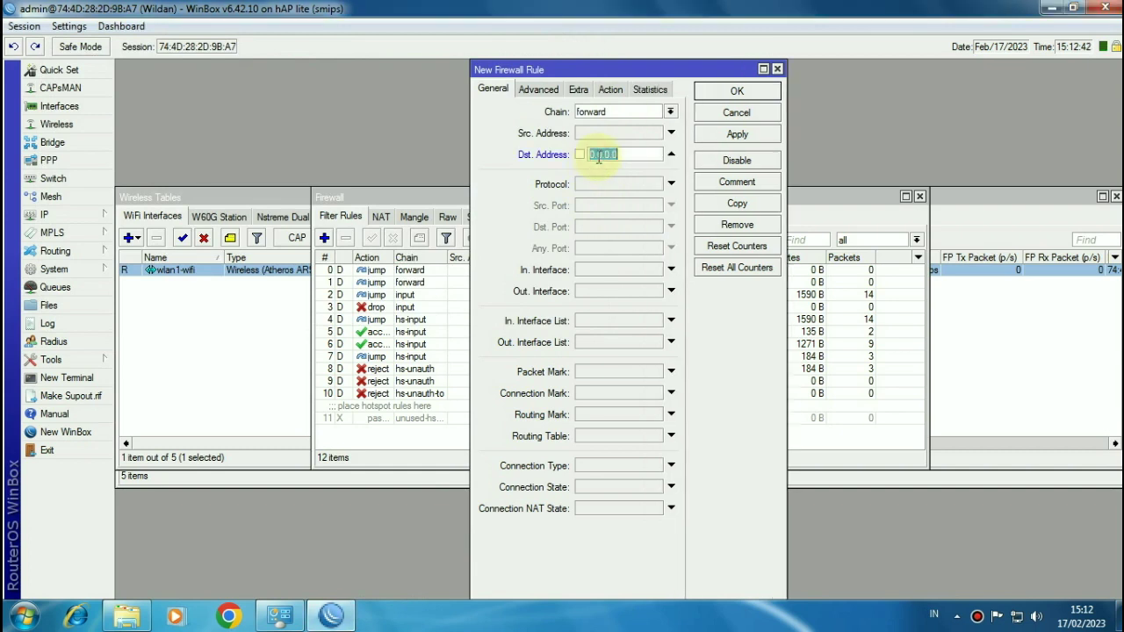
pyautogui.write('104.21.33.1')
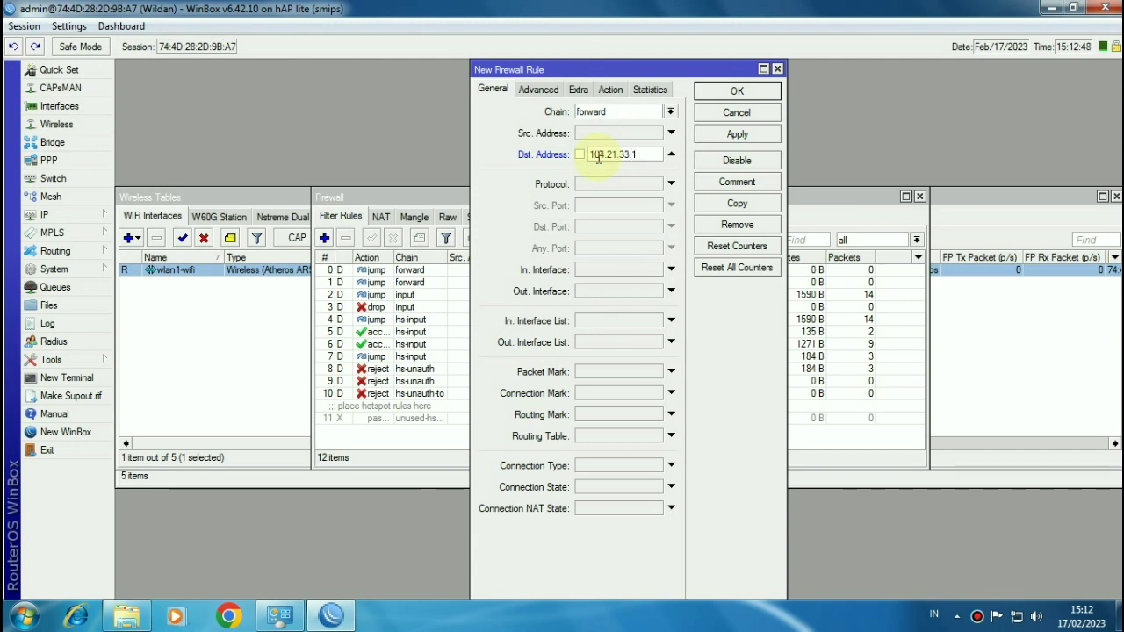
pyautogui.write('92')
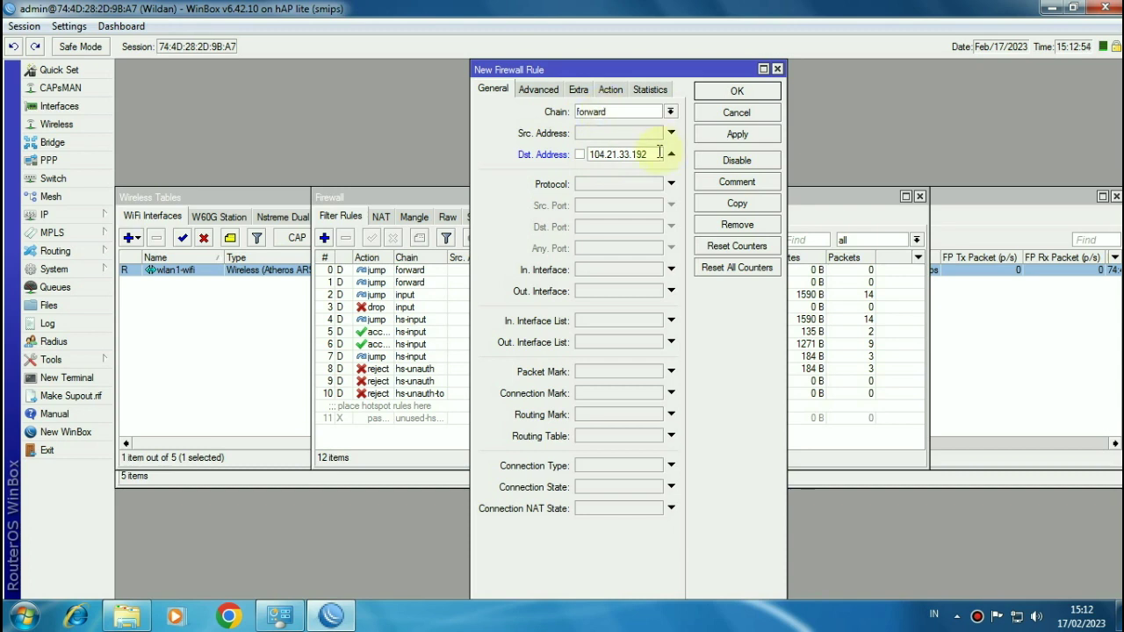
pyautogui.press('BackSpace')
pyautogui.write('0')
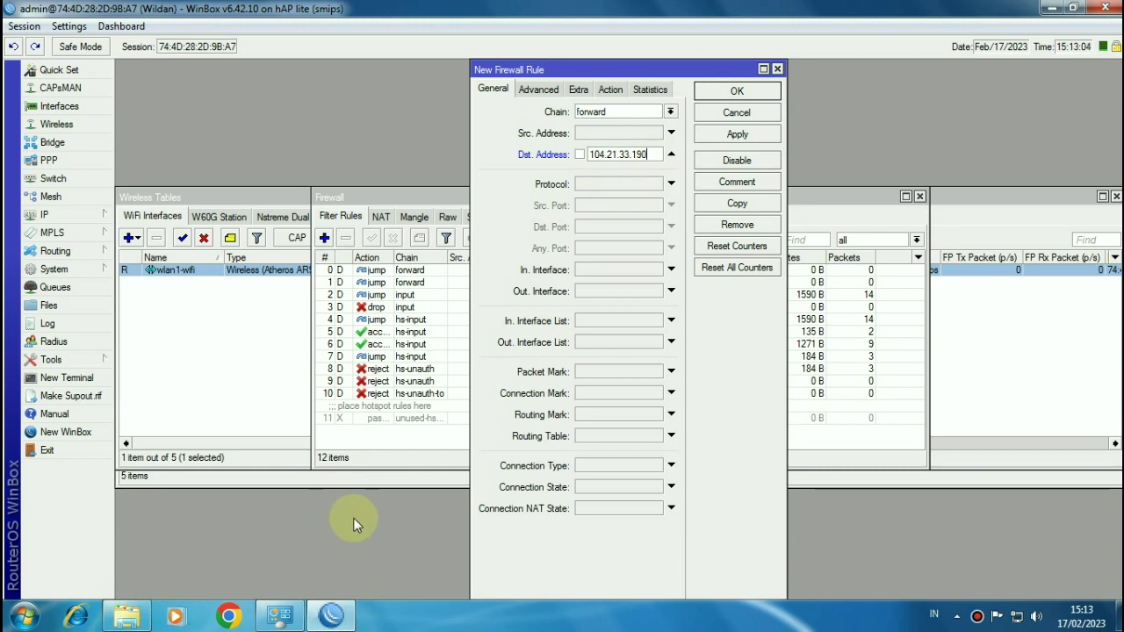
# Step: Set the rule's action to drop and apply it
pyautogui.press('super')
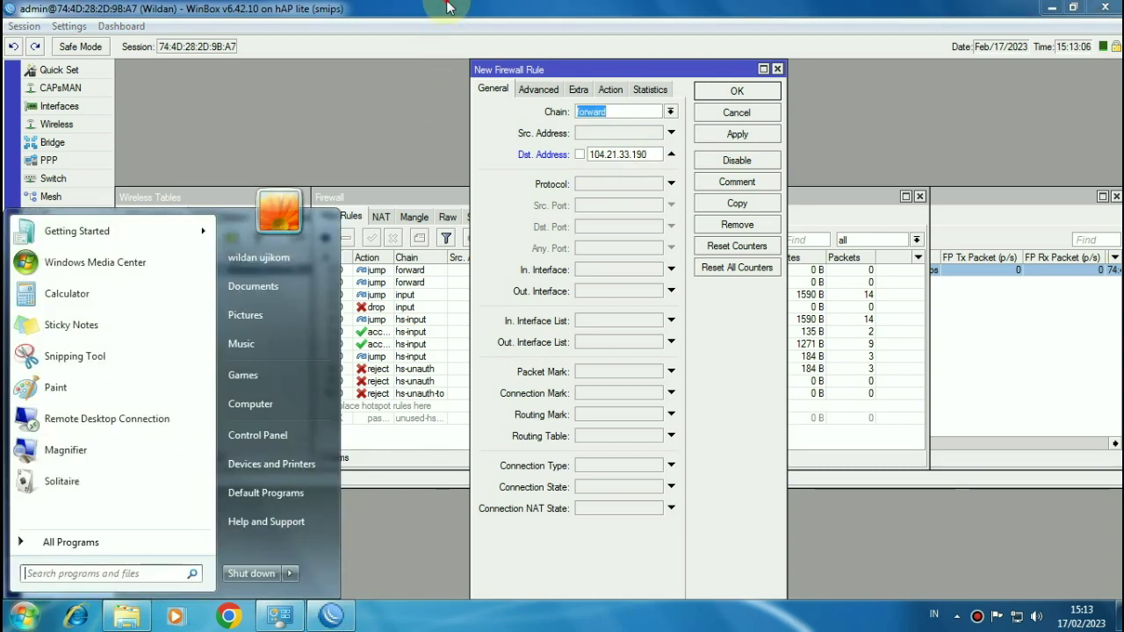
pyautogui.press('super')
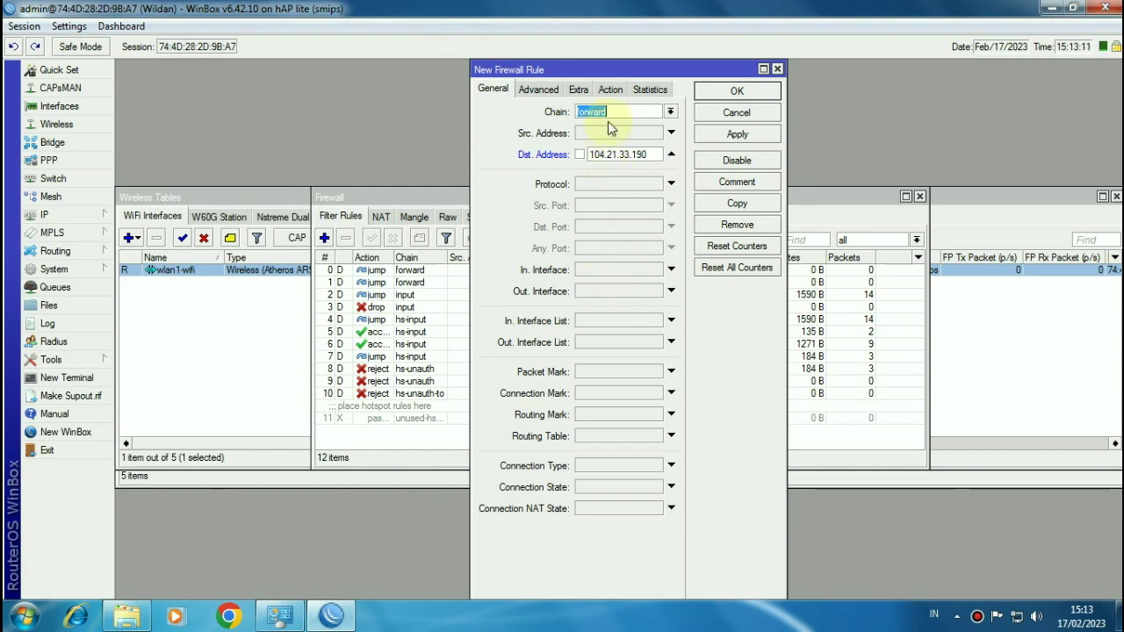
pyautogui.click(610, 90)
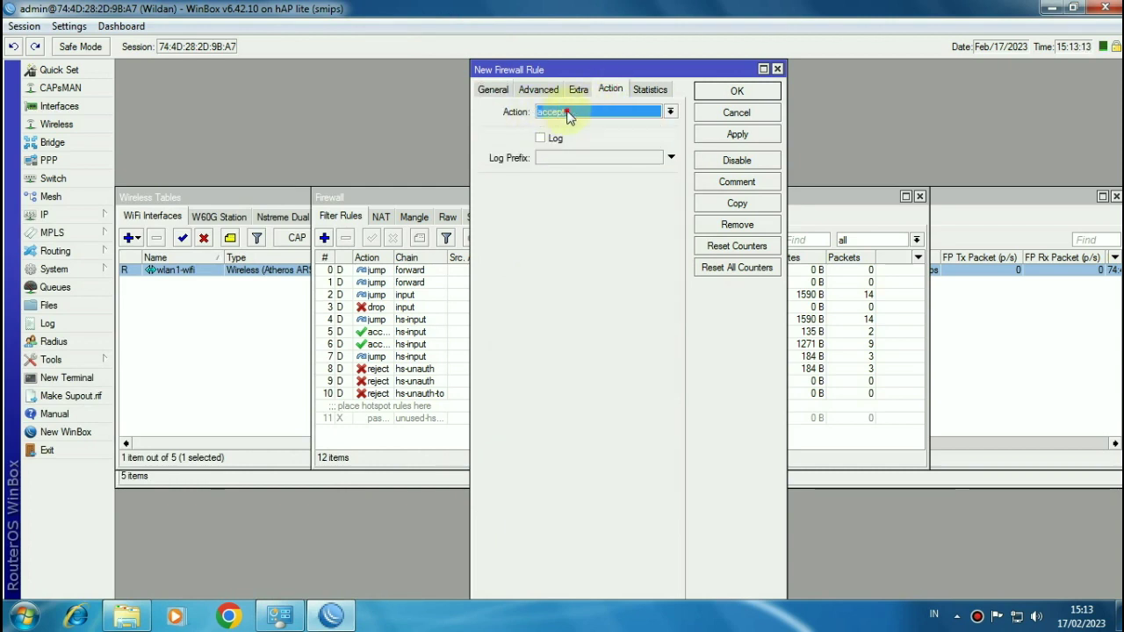
pyautogui.click(575, 112)
pyautogui.click(548, 157)
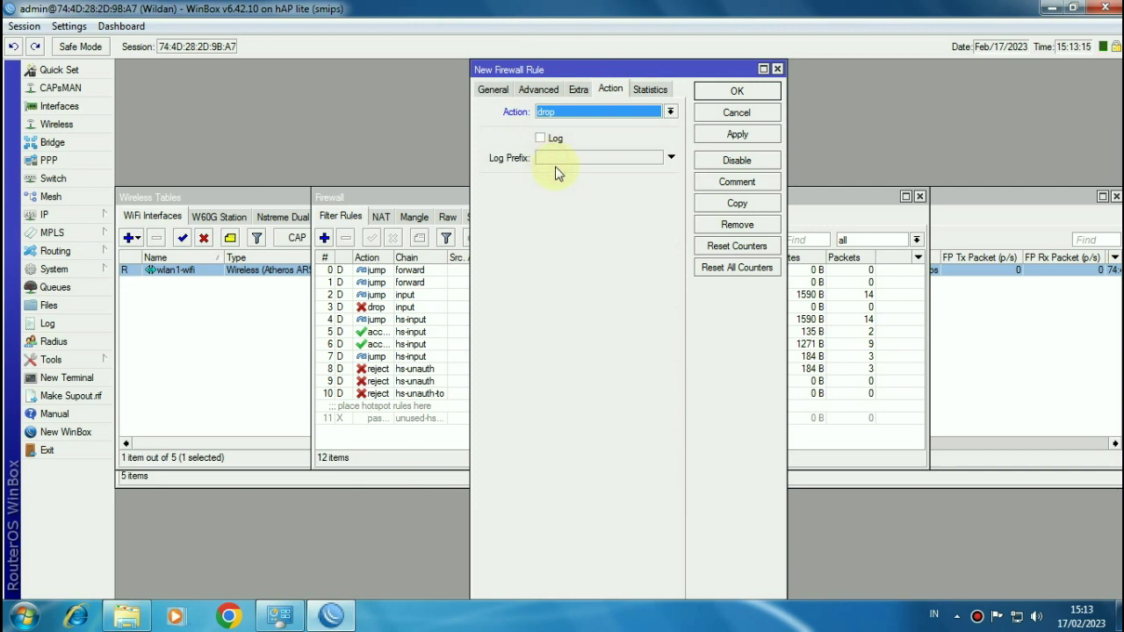
pyautogui.click(735, 139)
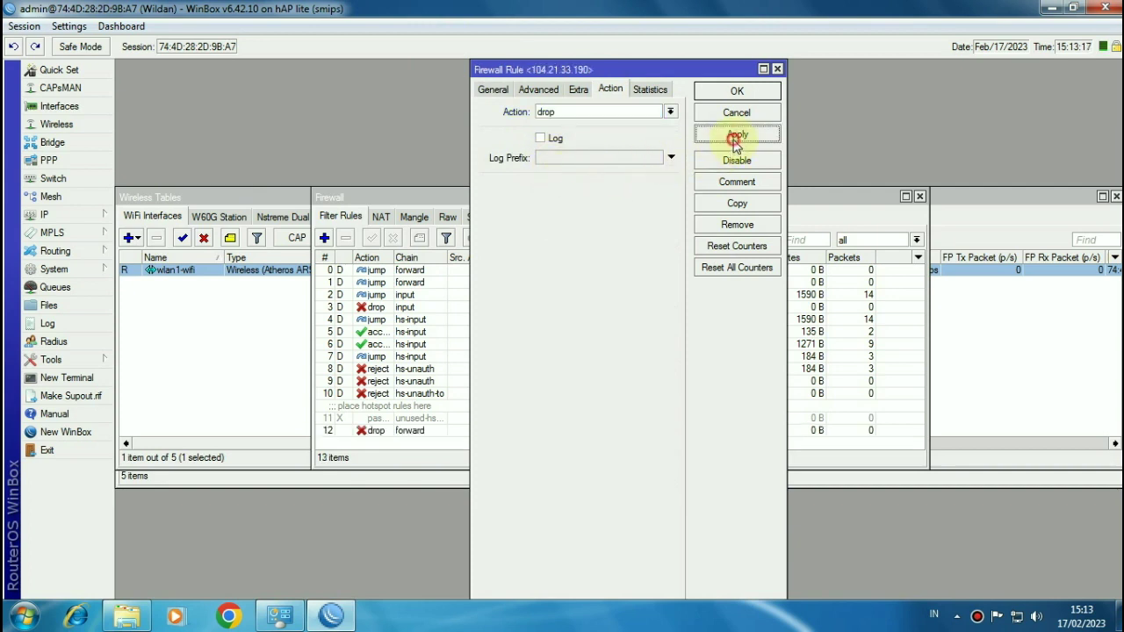
# Step: Copy the drop rule with destination 172.67.148.63, save it, and close the original rule
pyautogui.click(721, 204)
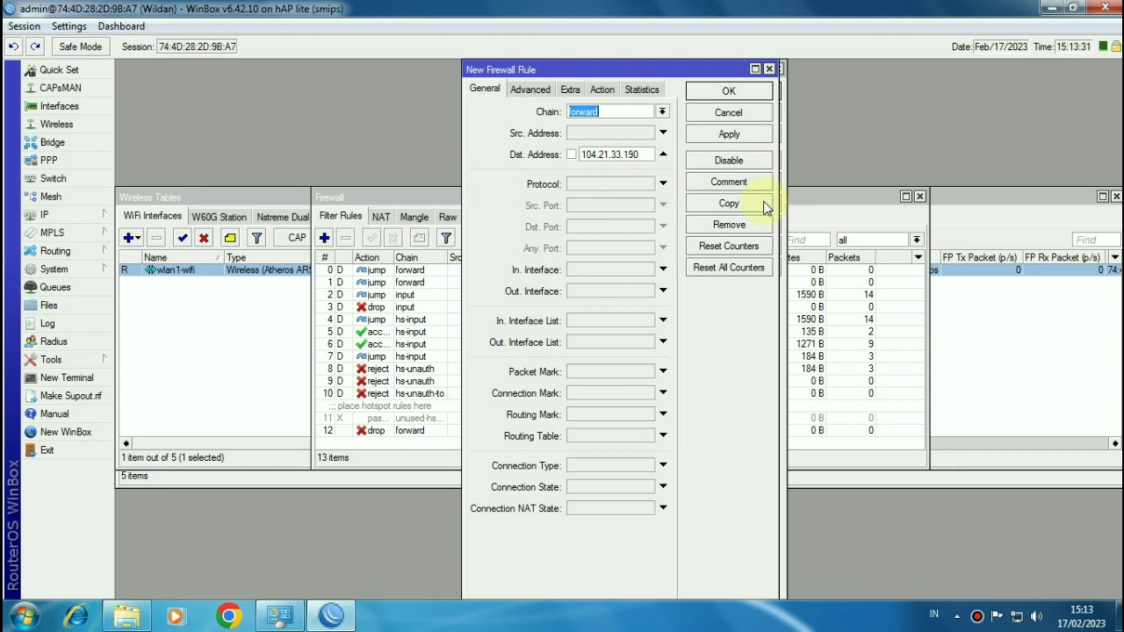
pyautogui.moveTo(640, 155); pyautogui.dragTo(572, 160)
pyautogui.press('BackSpace')
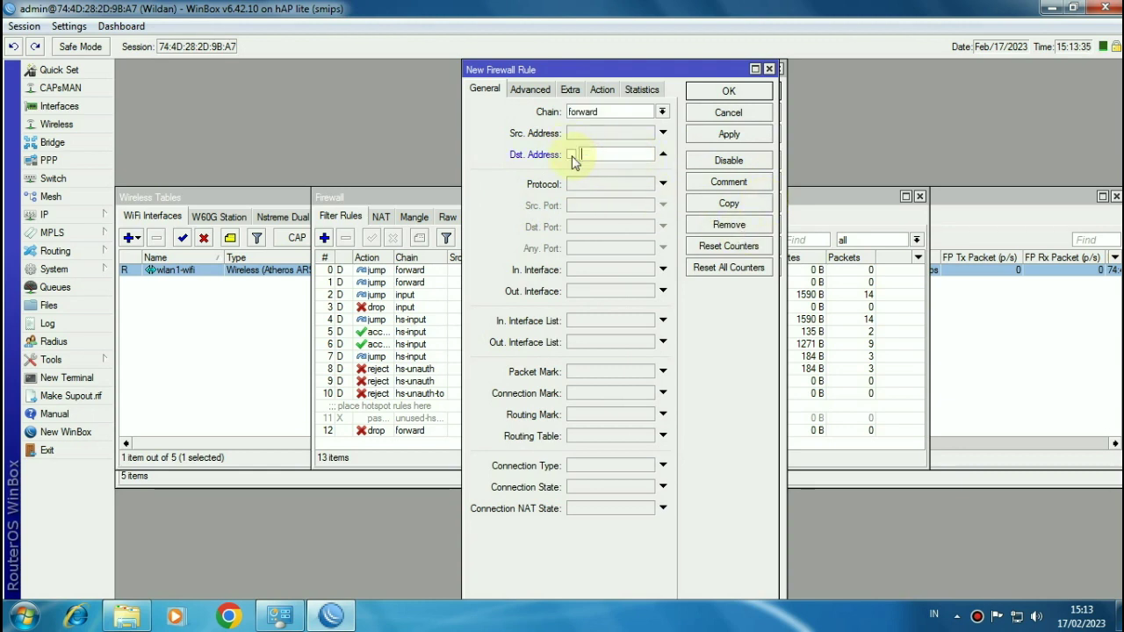
pyautogui.write('172.67.1')
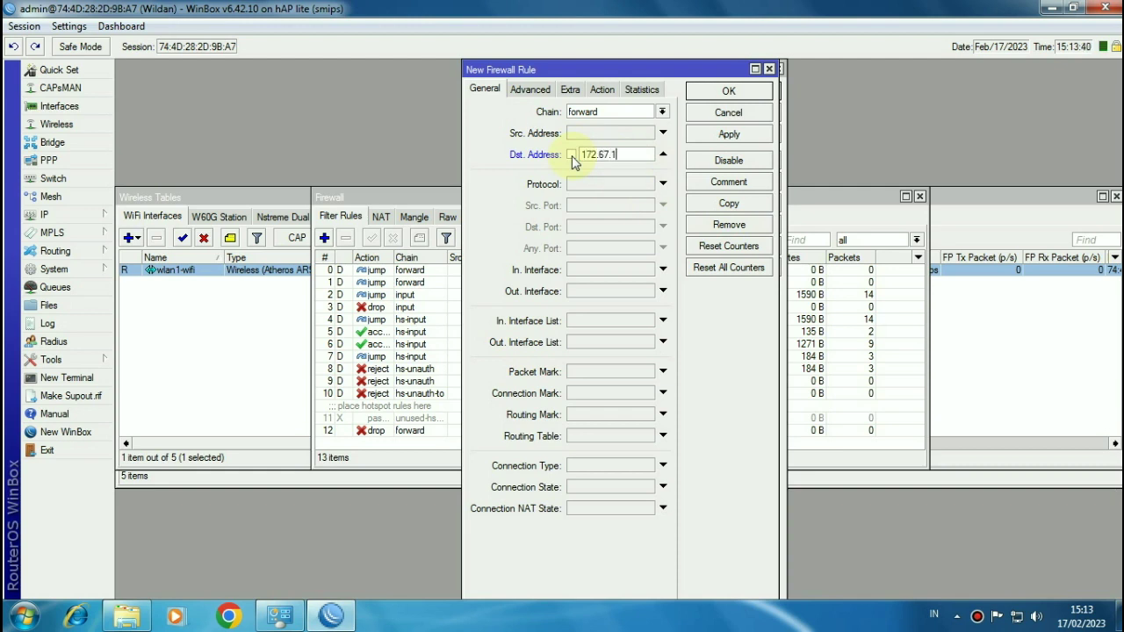
pyautogui.write('48.63')
pyautogui.click(727, 93)
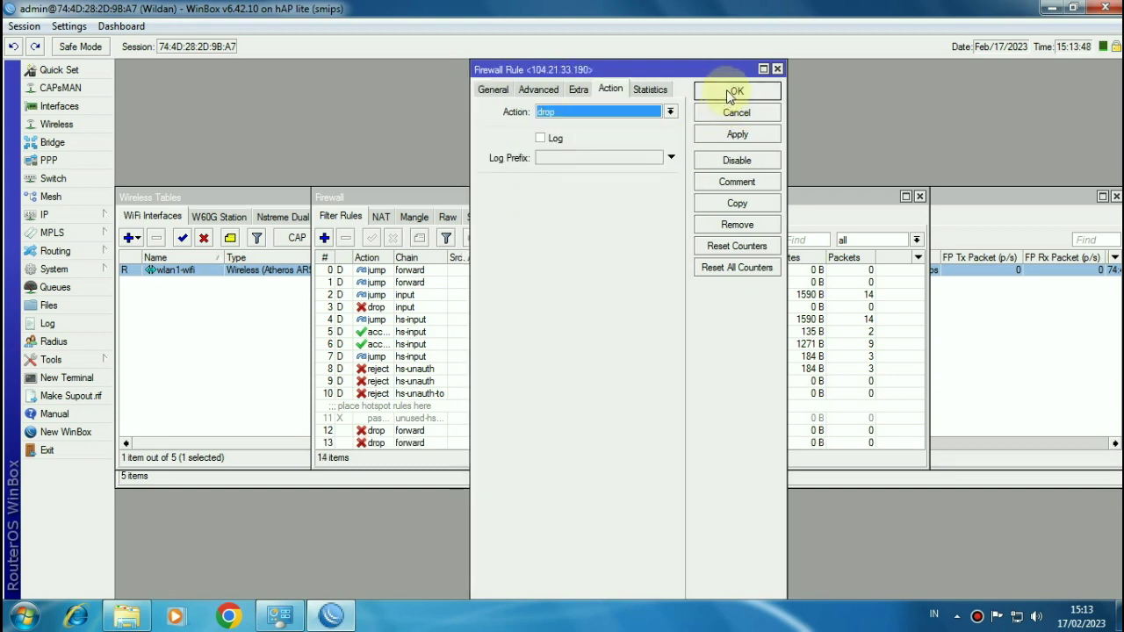
pyautogui.click(497, 90)
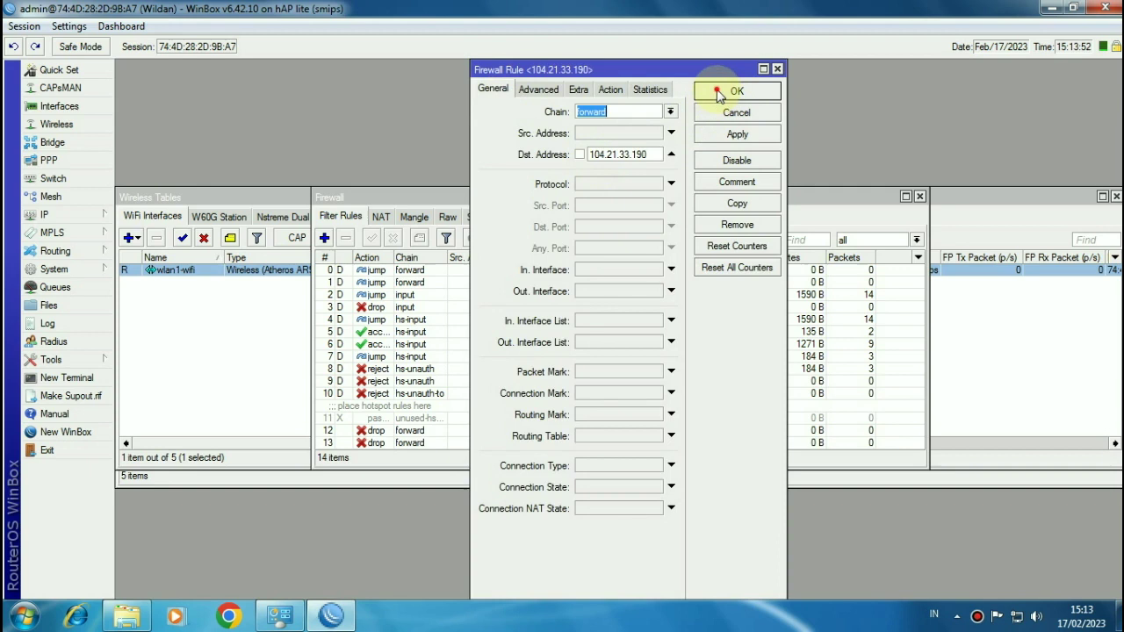
pyautogui.click(730, 91)
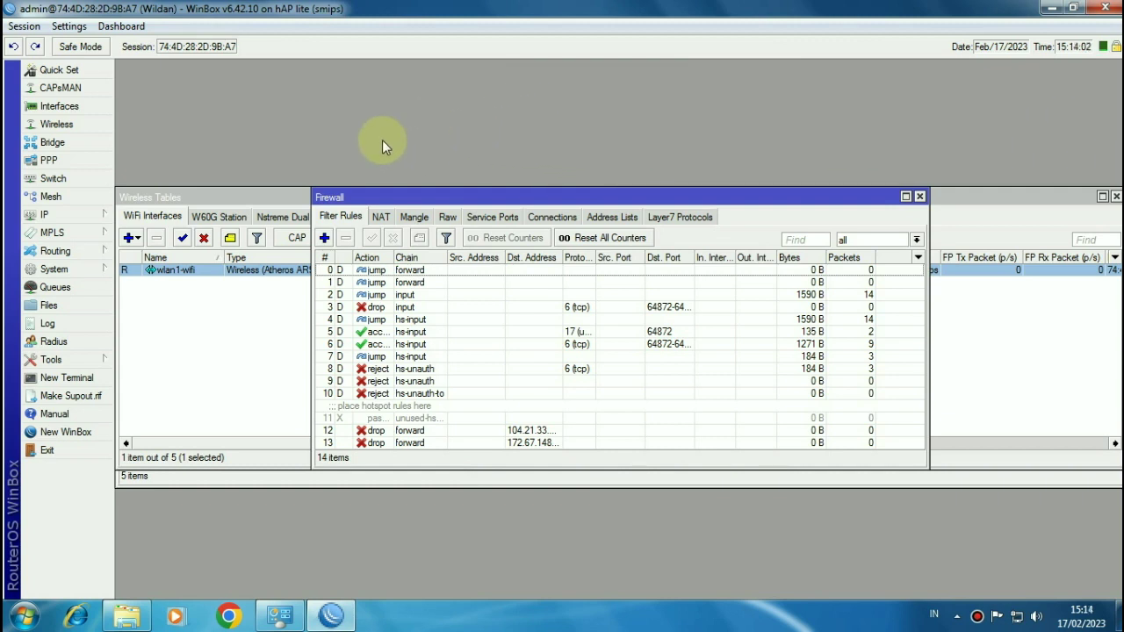
# Step: Enable the web proxy on port 3128 with the admin's e-mail as cache administrator
pyautogui.click(62, 215)
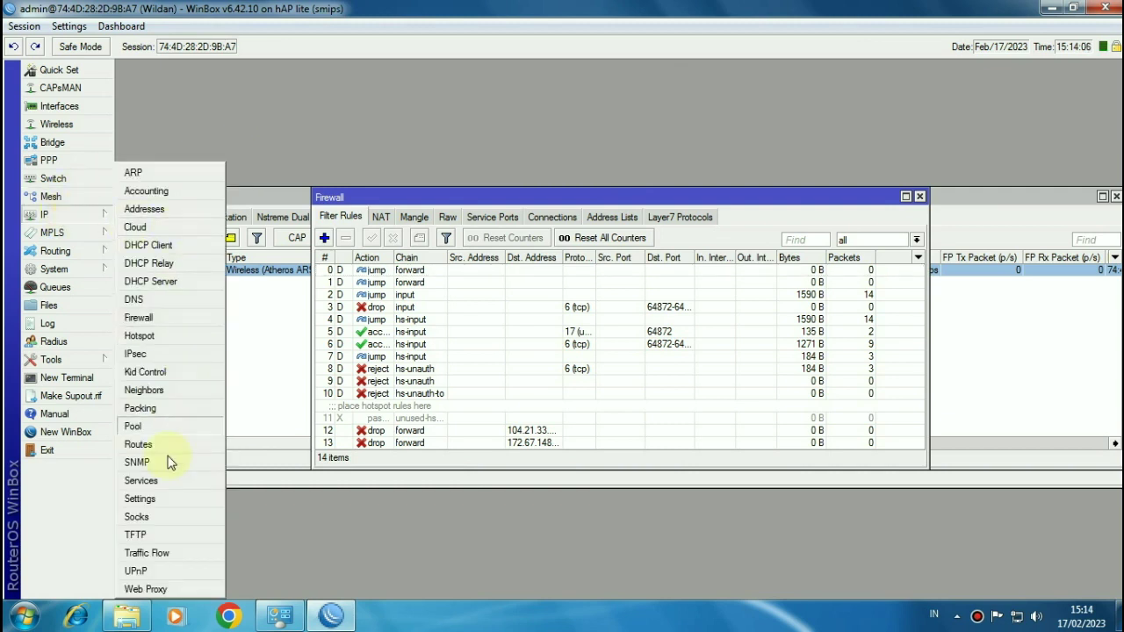
pyautogui.click(146, 589)
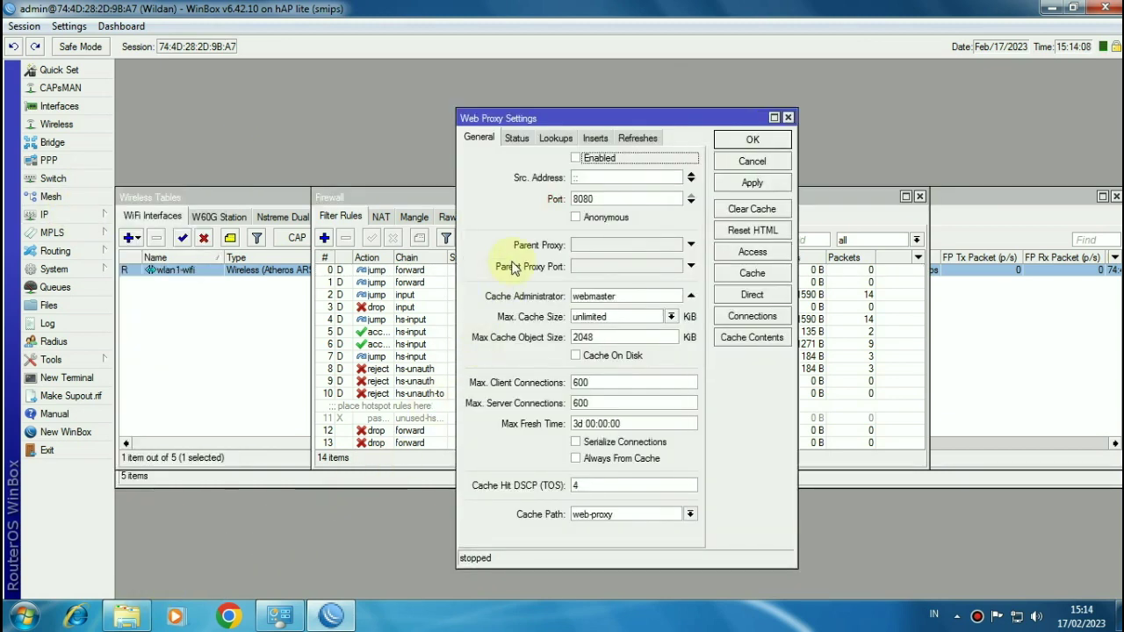
pyautogui.click(588, 162)
pyautogui.click(616, 201)
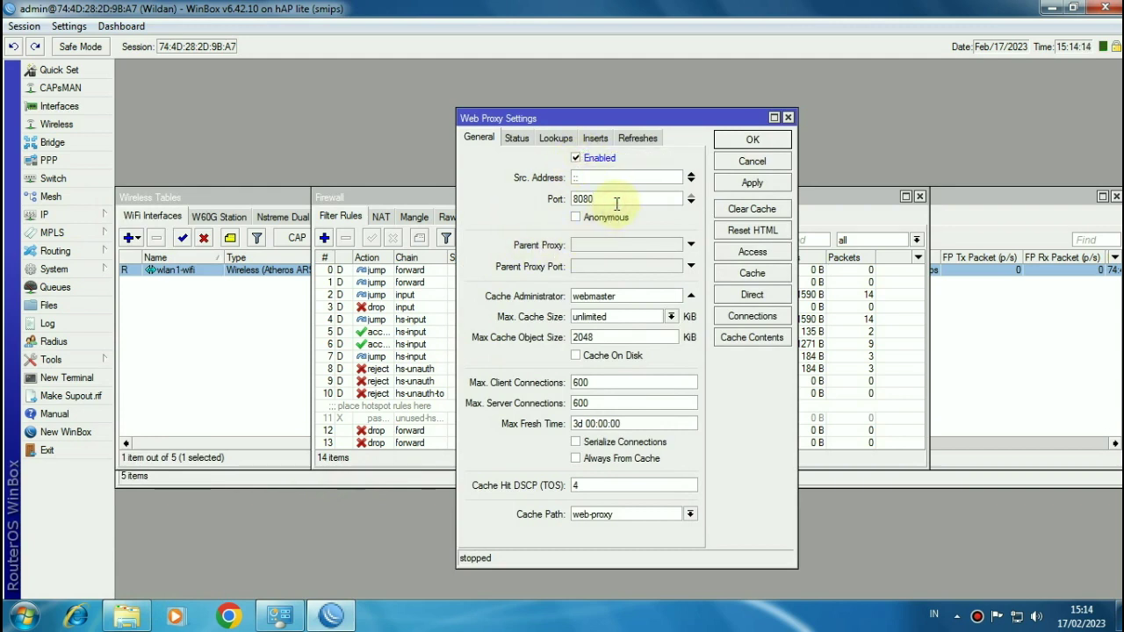
pyautogui.moveTo(616, 201); pyautogui.dragTo(540, 202)
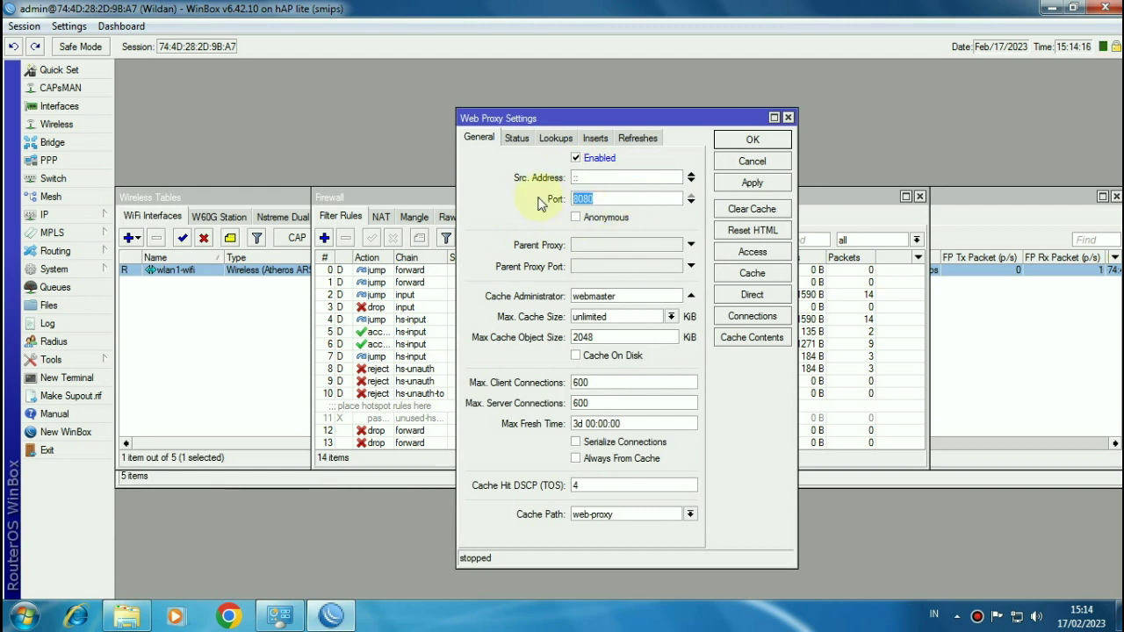
pyautogui.write('3128')
pyautogui.doubleClick(642, 296)
pyautogui.doubleClick(628, 296)
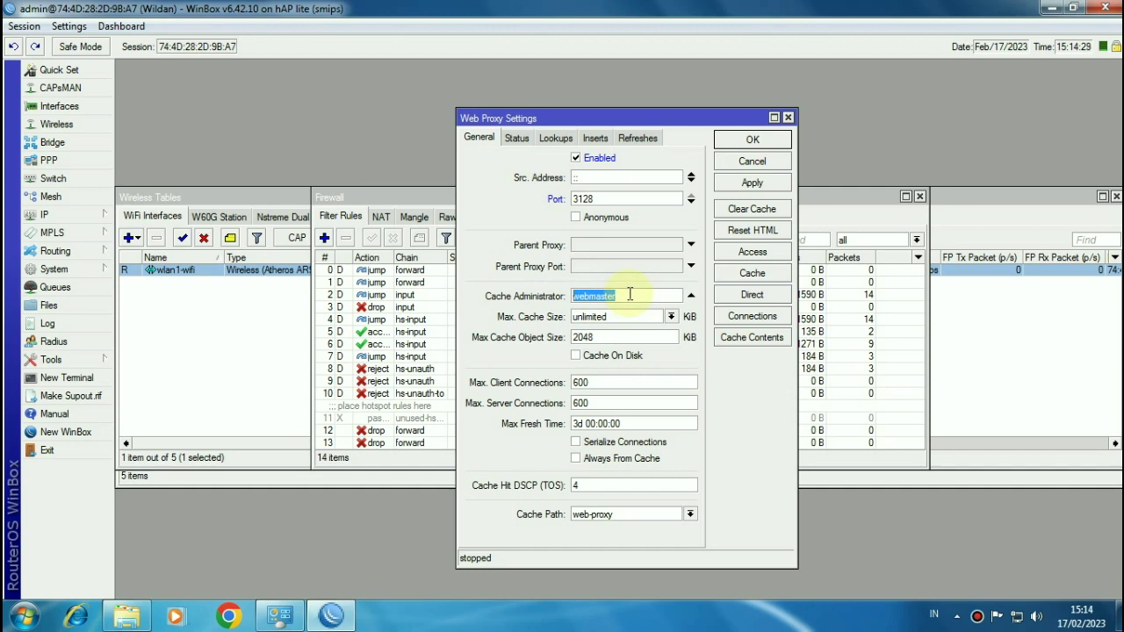
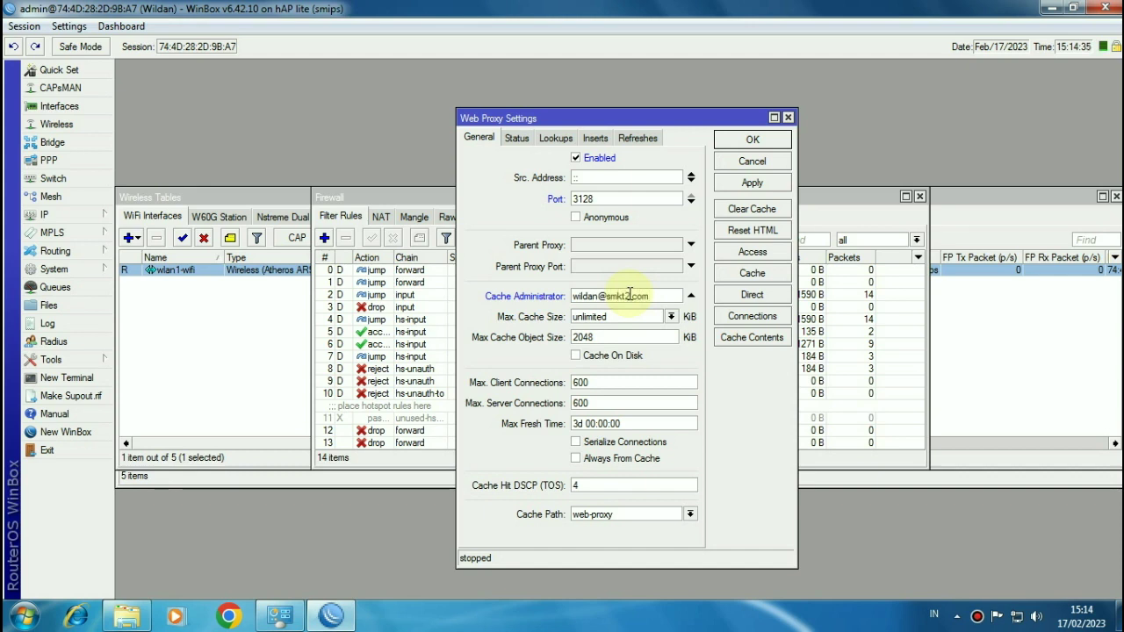
pyautogui.moveTo(598, 295); pyautogui.dragTo(498, 290)
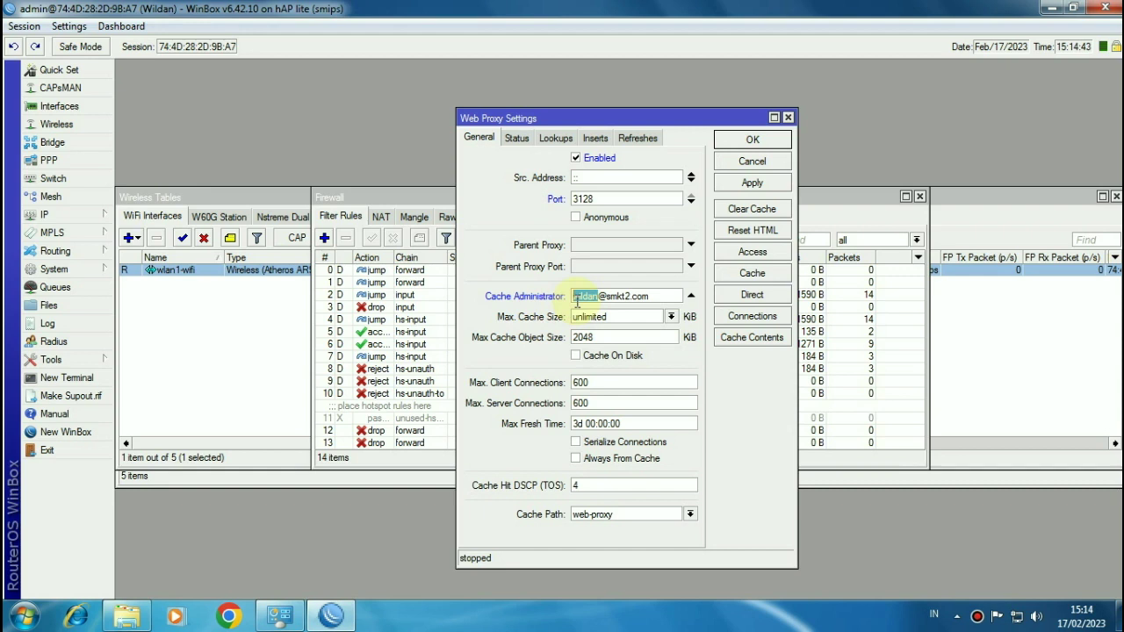
pyautogui.click(748, 141)
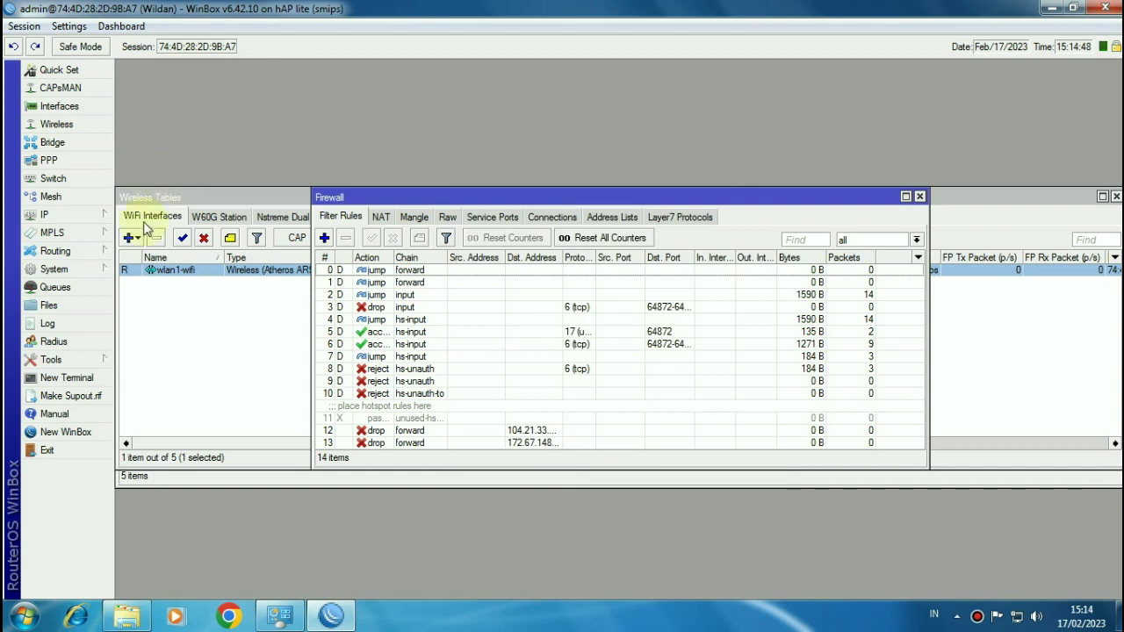
# Step: Create a new NAT rule in chain dstnat matching TCP destination port 80
pyautogui.click(96, 220)
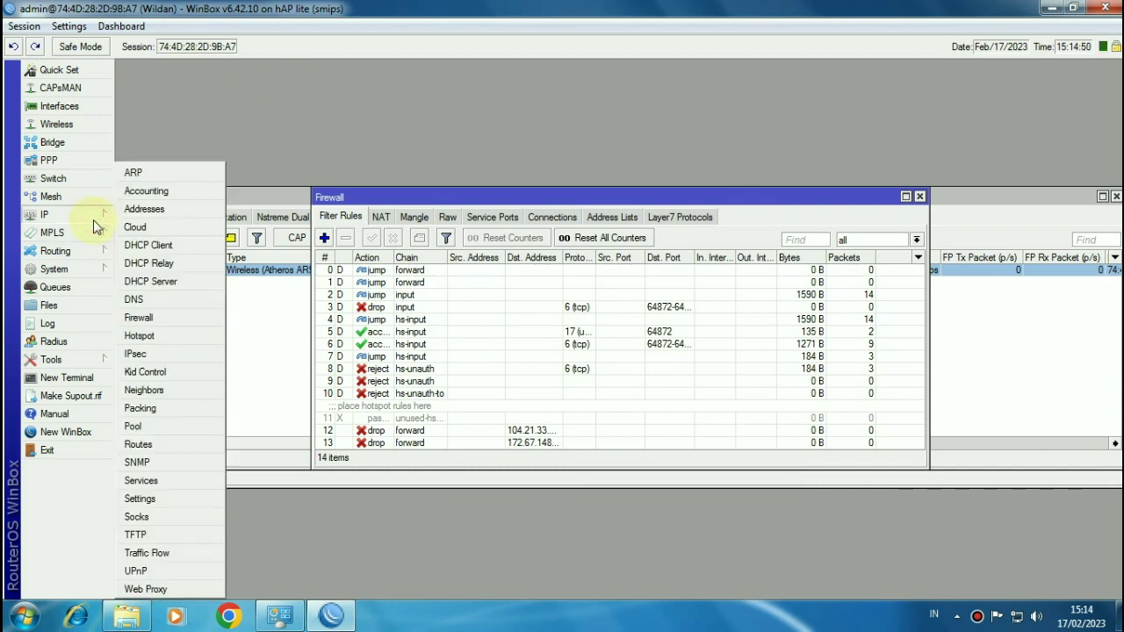
pyautogui.click(167, 317)
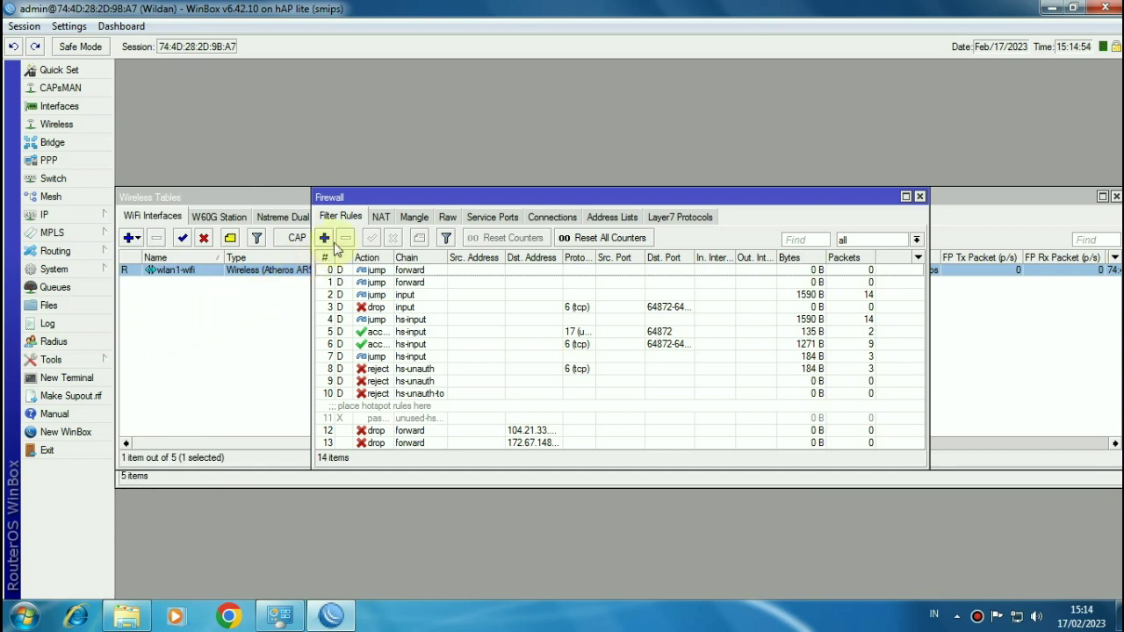
pyautogui.click(378, 217)
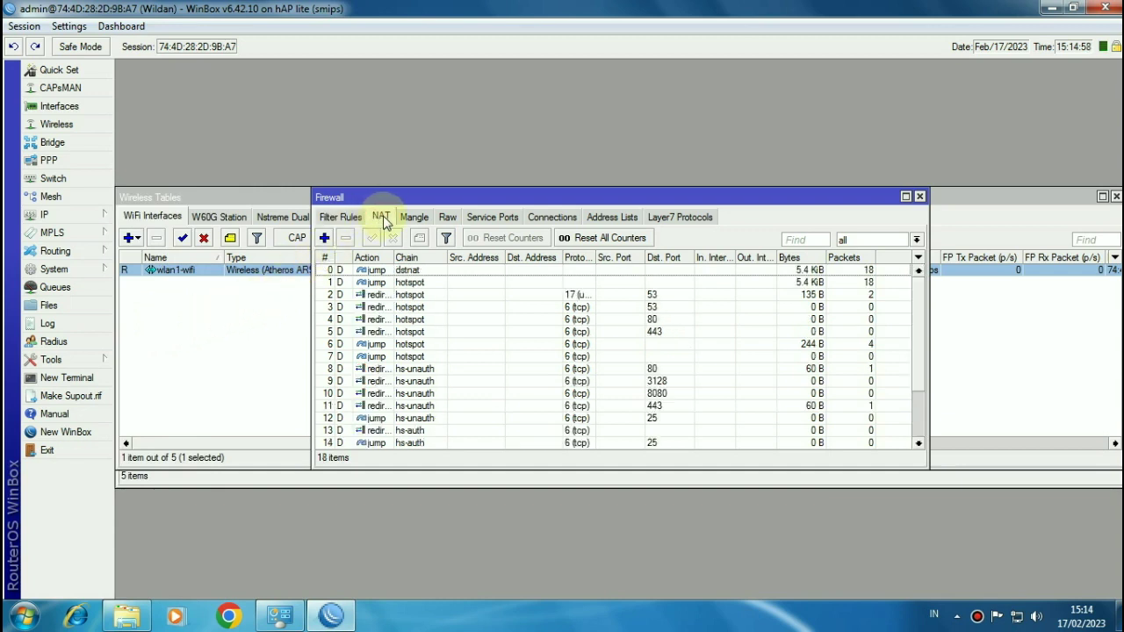
pyautogui.click(324, 237)
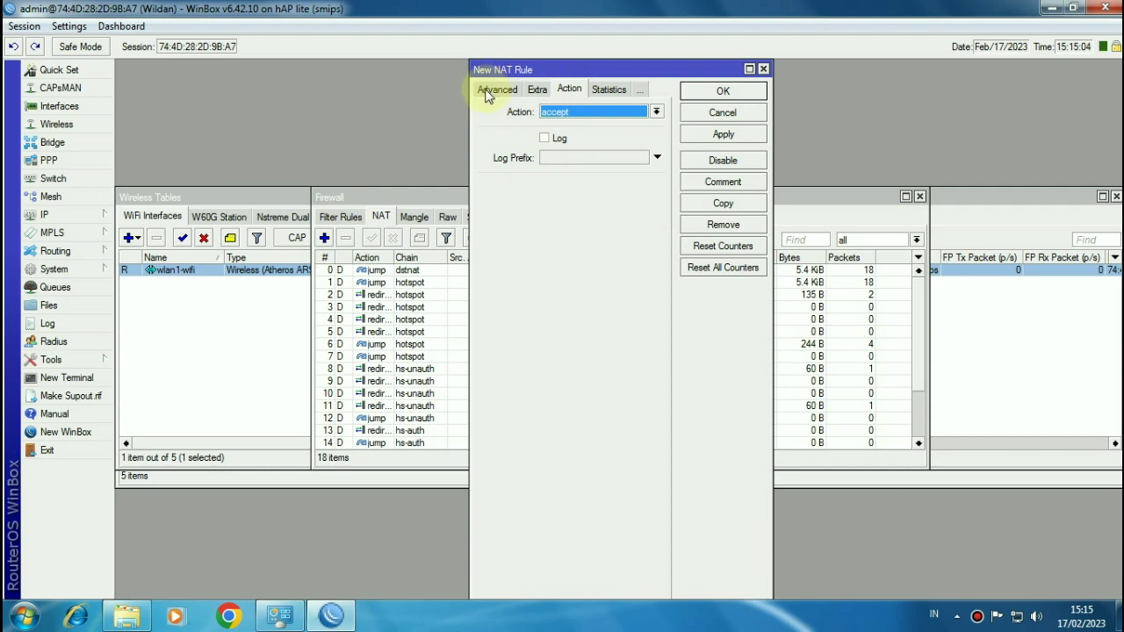
pyautogui.click(497, 91)
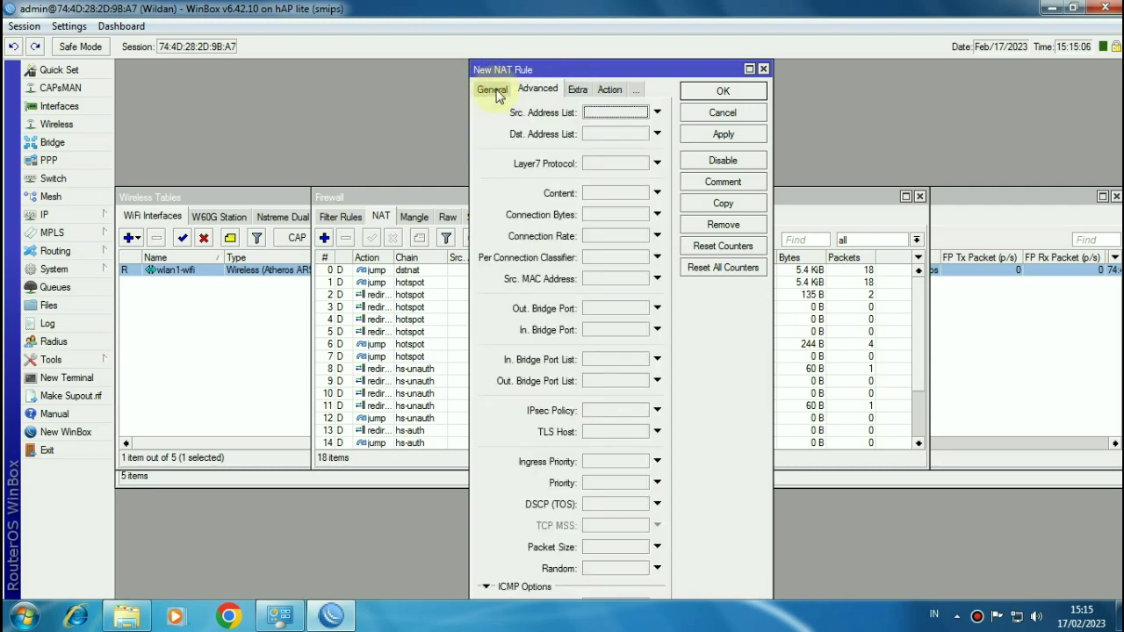
pyautogui.click(494, 91)
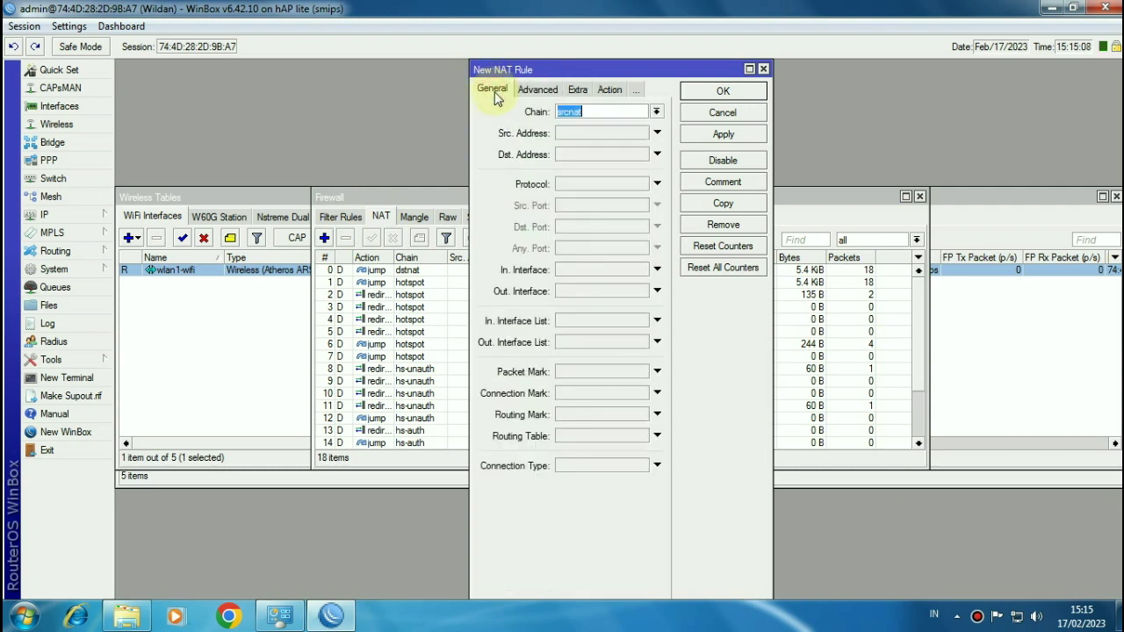
pyautogui.click(656, 112)
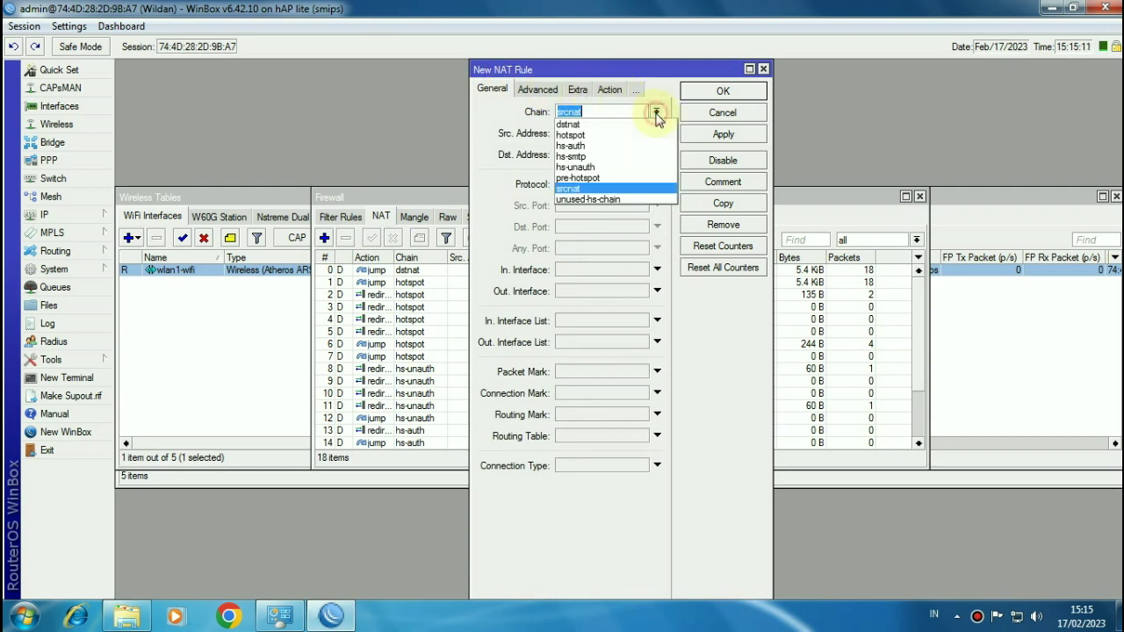
pyautogui.click(576, 123)
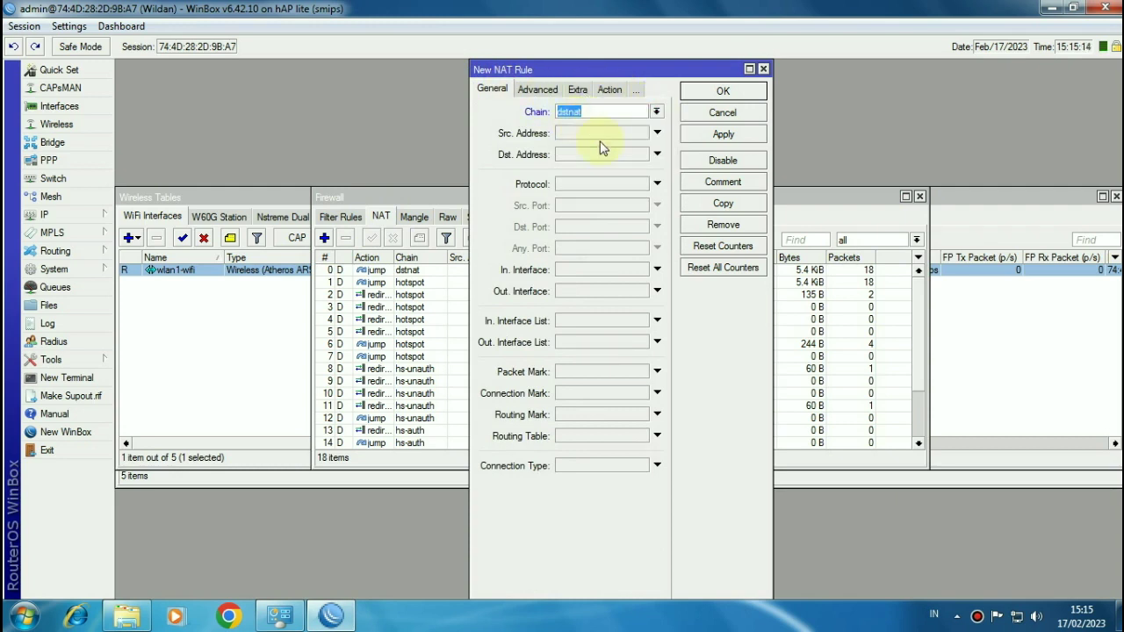
pyautogui.click(574, 186)
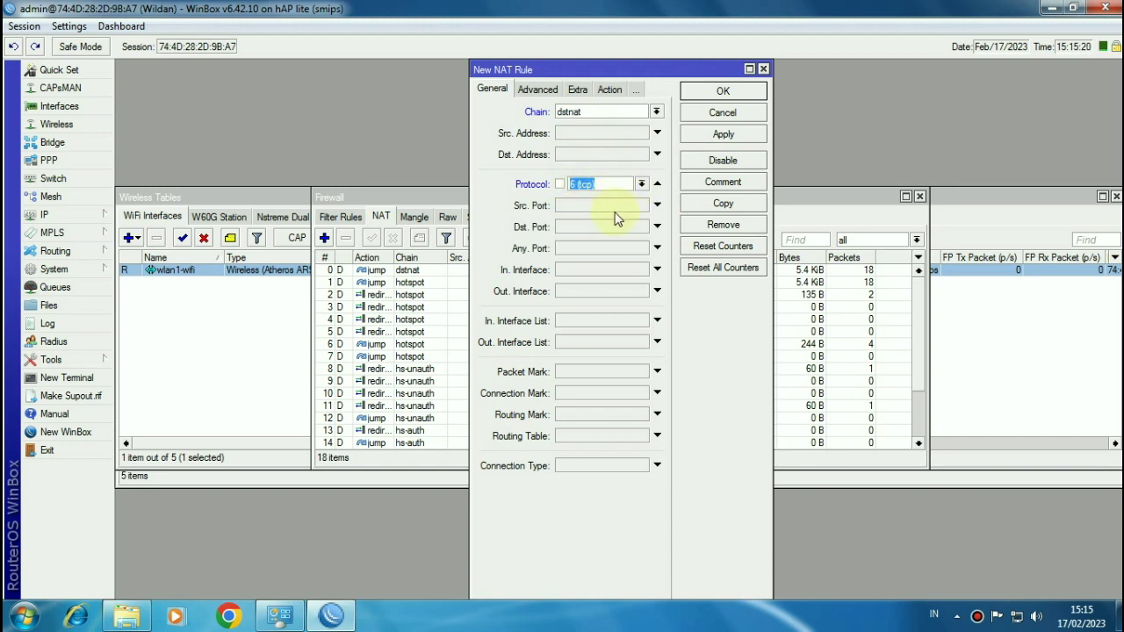
pyautogui.click(576, 228)
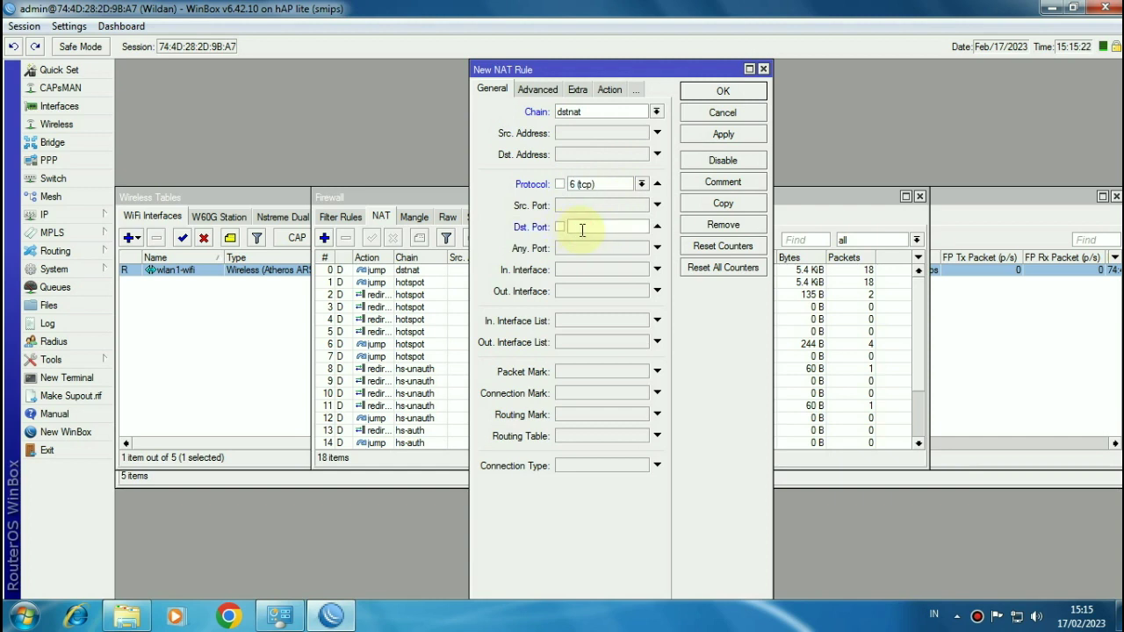
pyautogui.write('80')
# Step: Set the rule's action to redirect to port 3128, comment it 'Web Proxy', and save
pyautogui.click(610, 92)
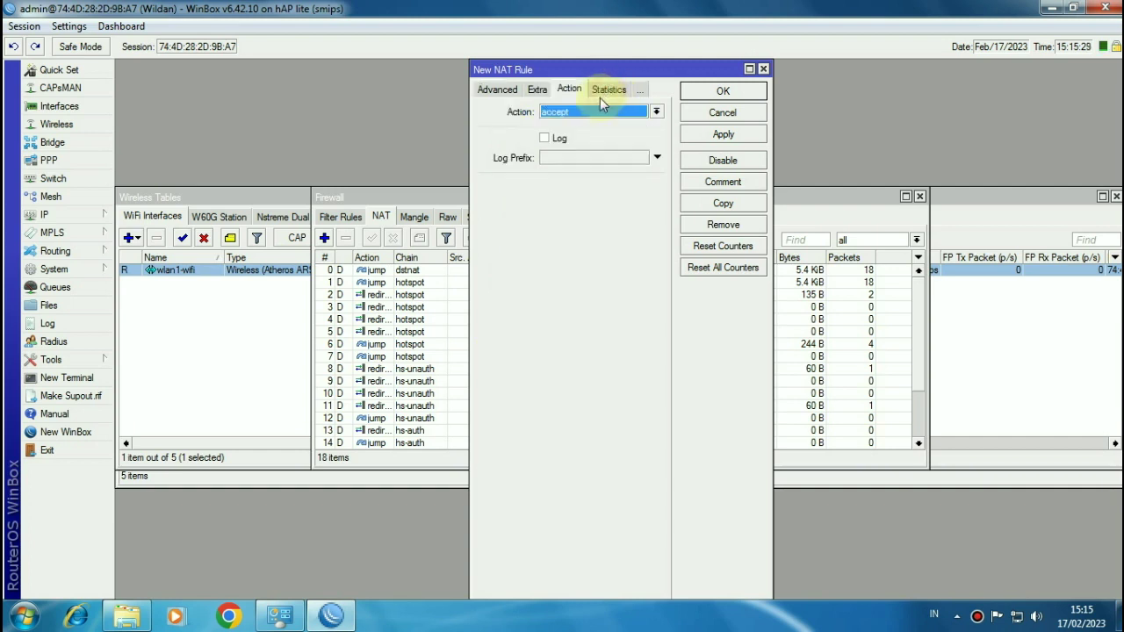
pyautogui.click(583, 113)
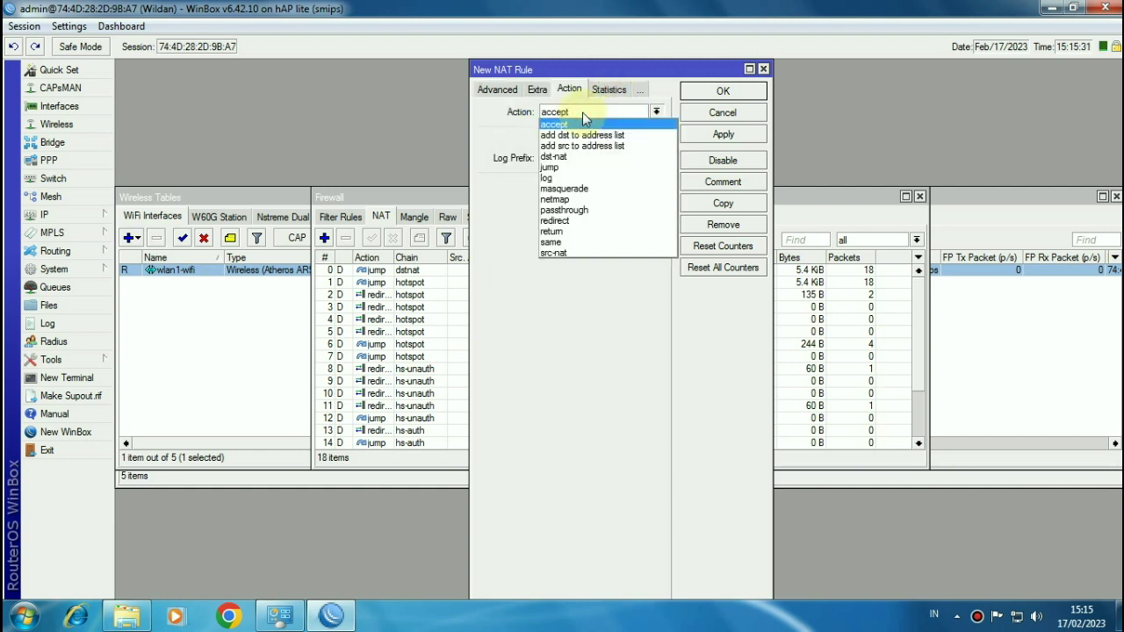
pyautogui.click(570, 221)
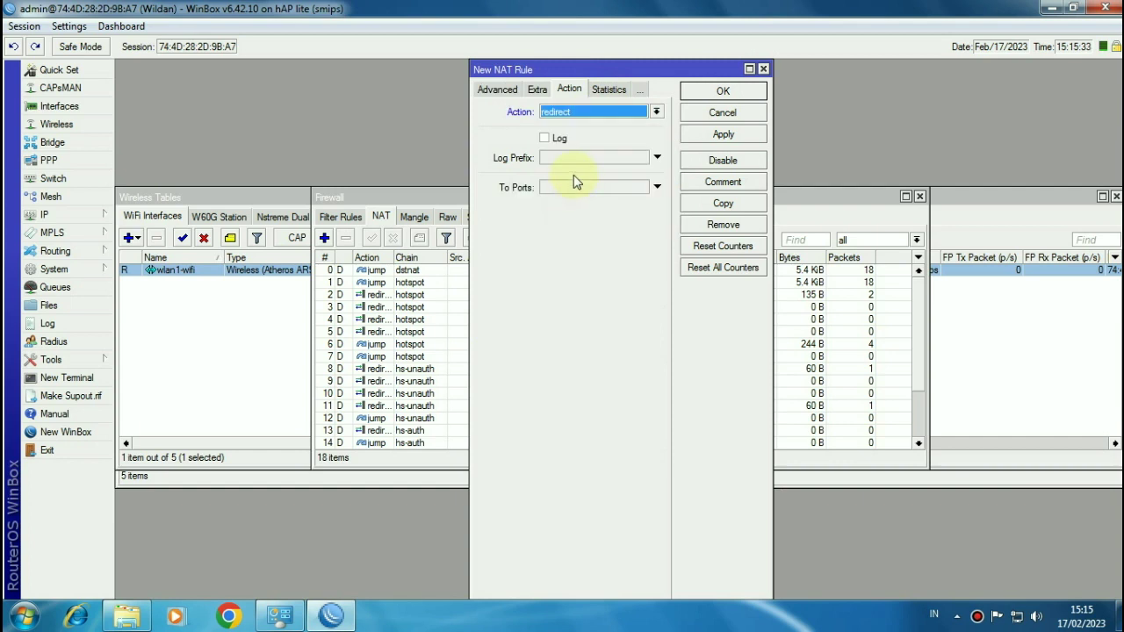
pyautogui.click(572, 187)
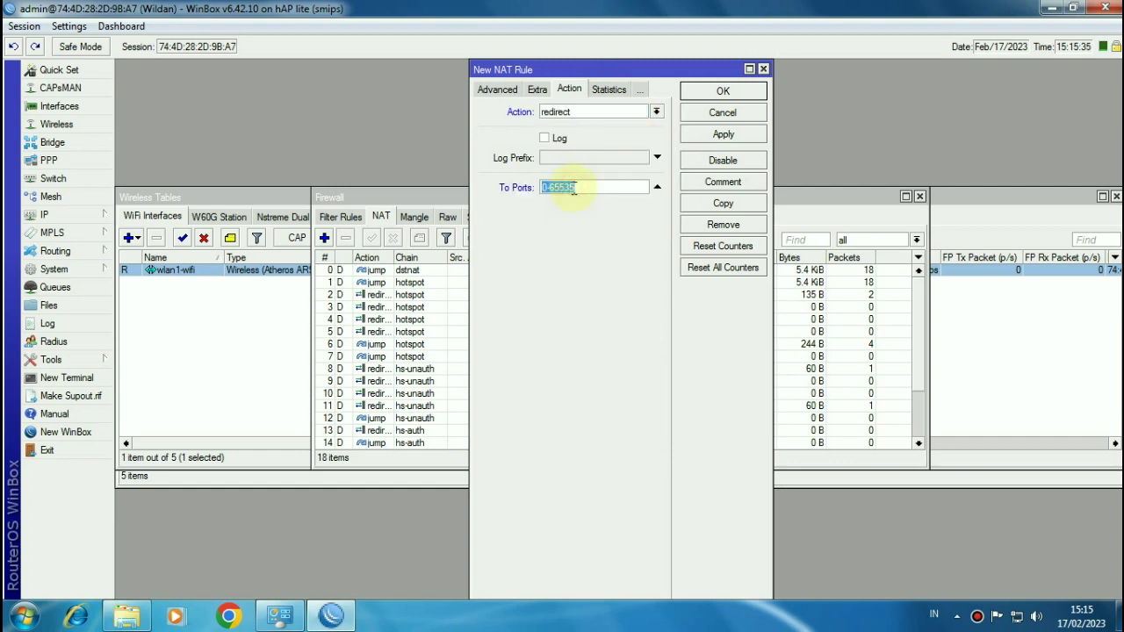
pyautogui.write('3128')
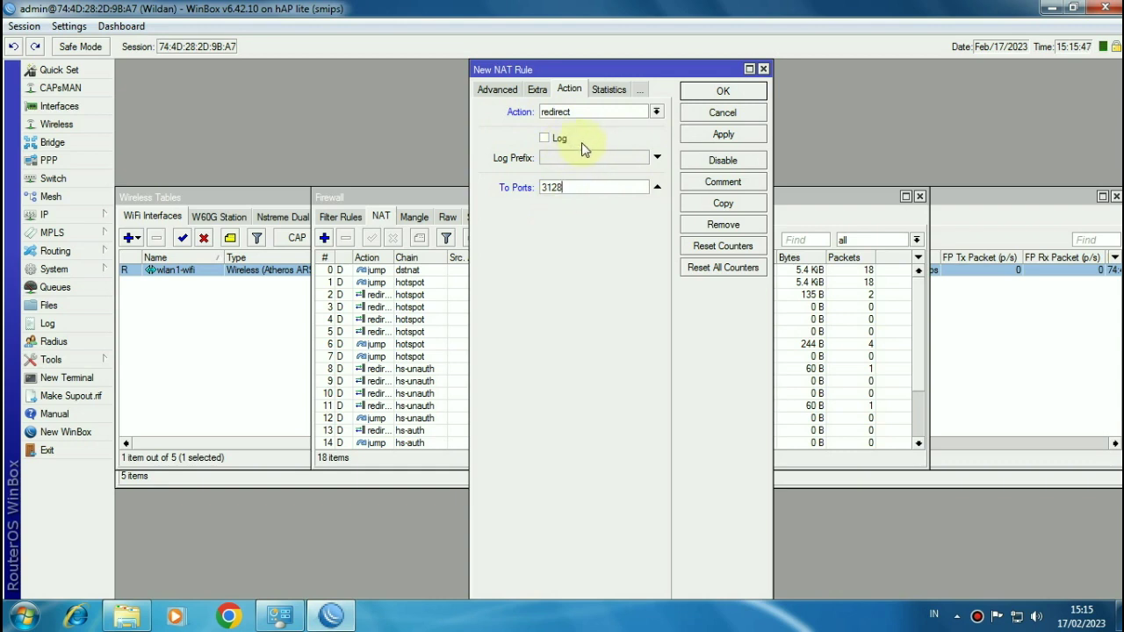
pyautogui.click(720, 184)
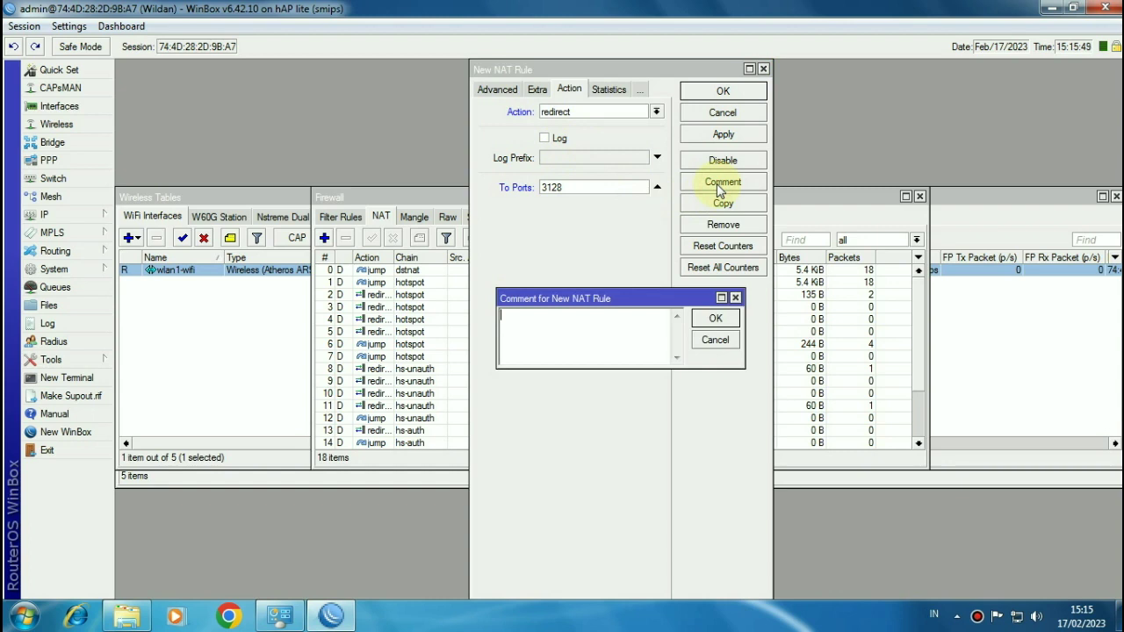
pyautogui.write('Web Proxy')
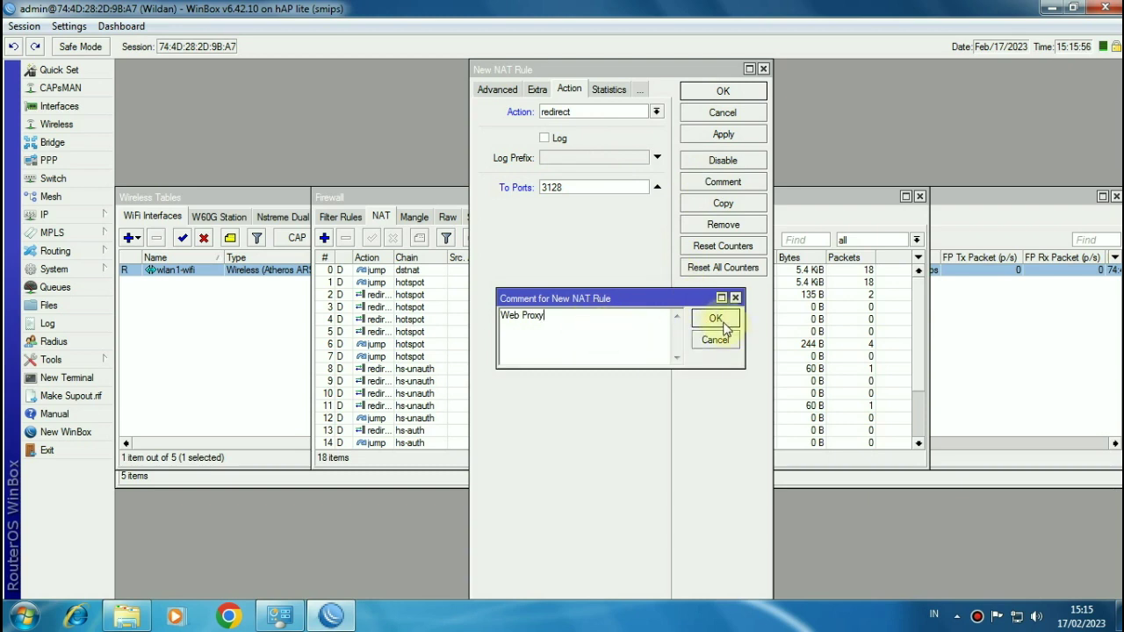
pyautogui.click(717, 319)
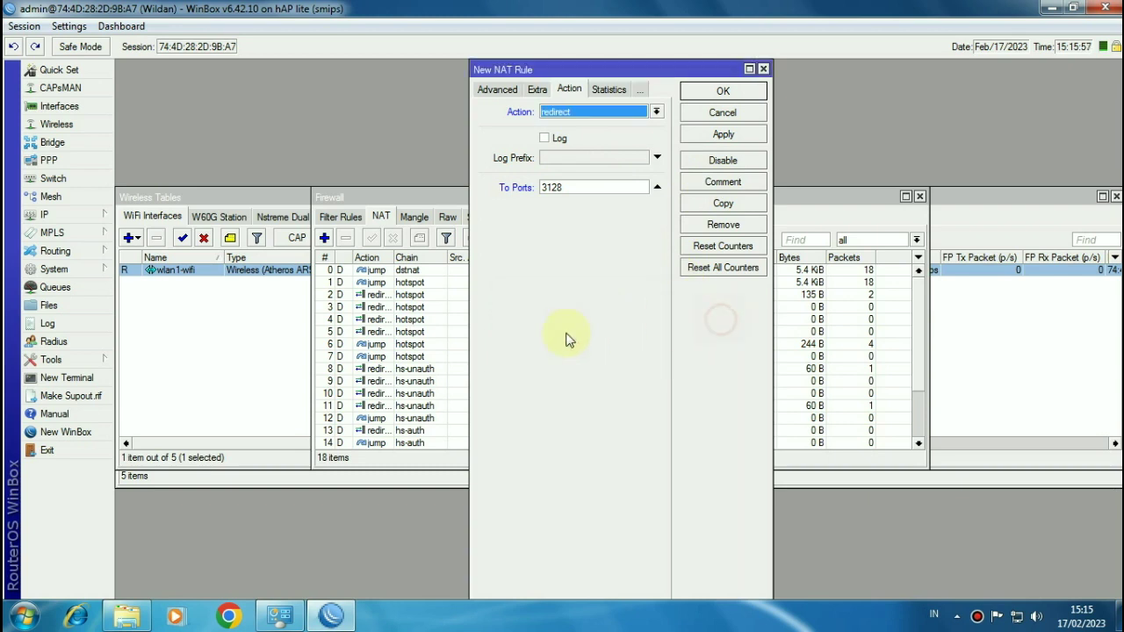
pyautogui.click(716, 91)
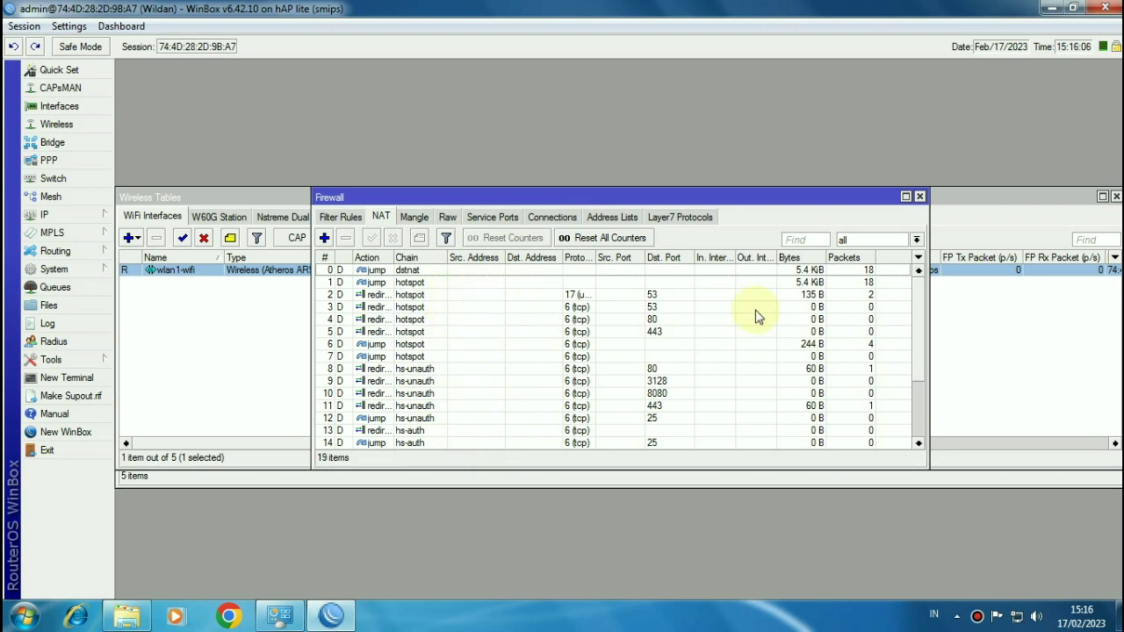
pyautogui.moveTo(922, 301); pyautogui.dragTo(913, 383)
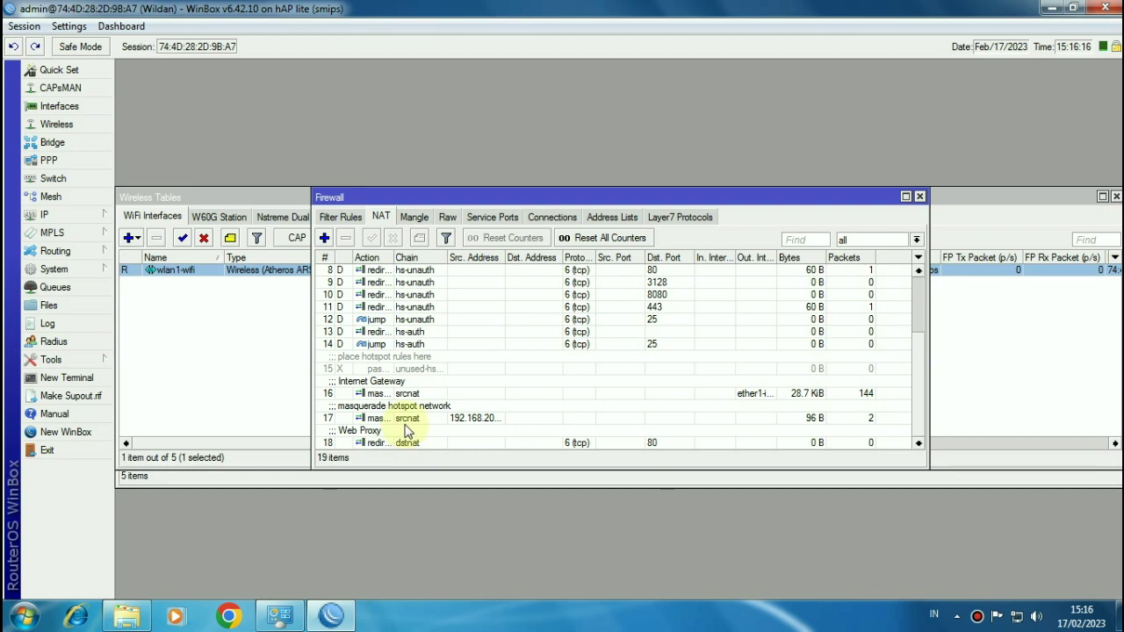
# Step: Add a Web Proxy Access rule denying path *mp3
pyautogui.click(83, 223)
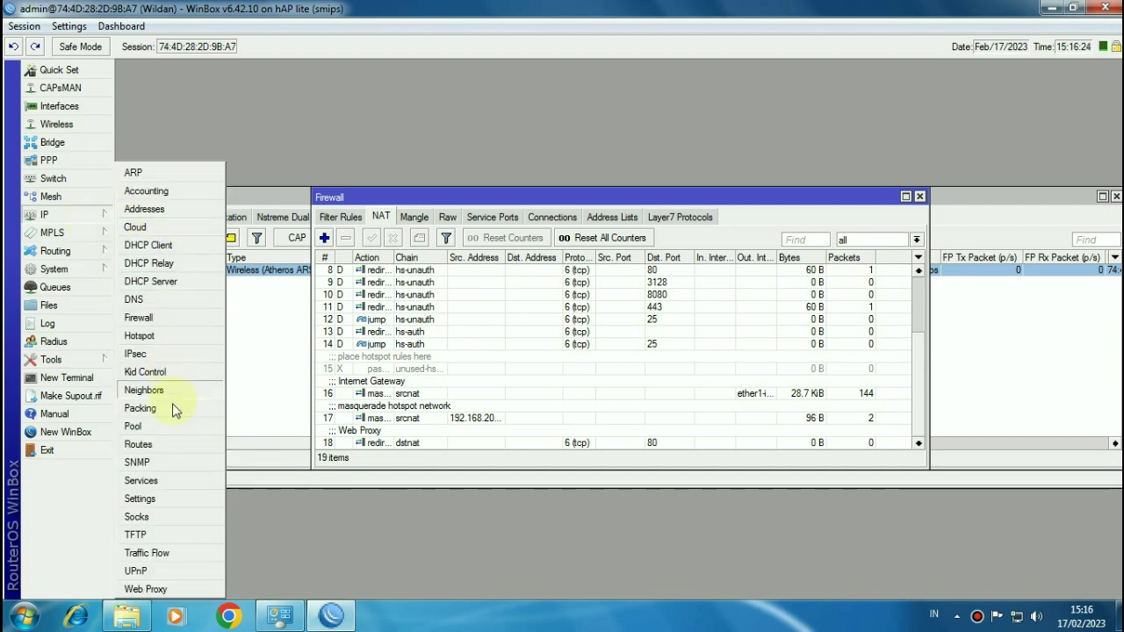
pyautogui.click(151, 588)
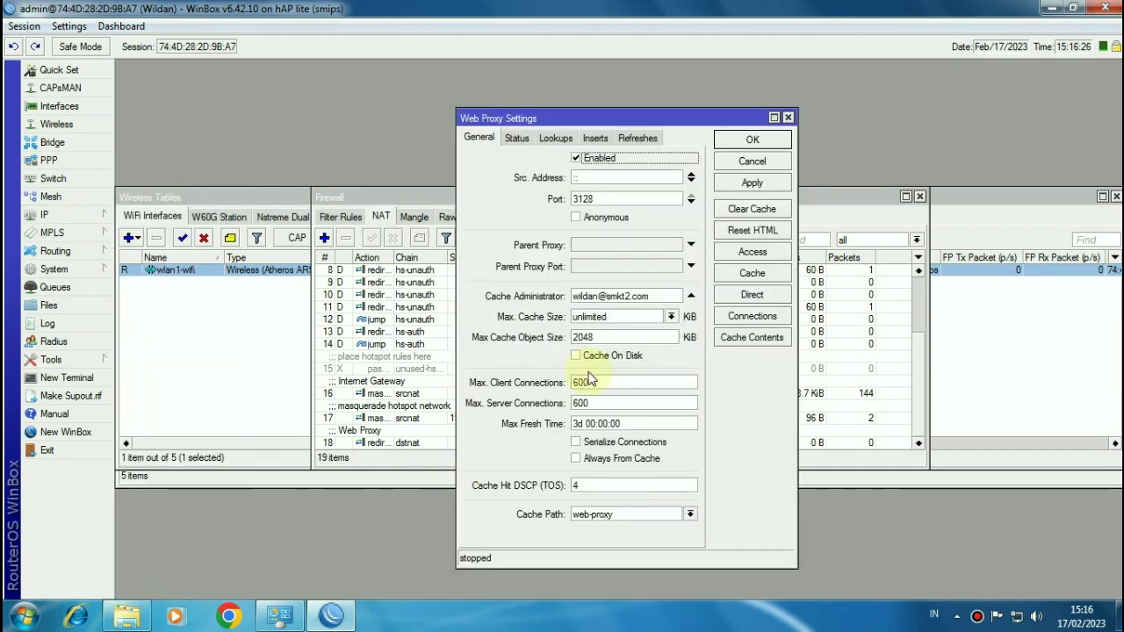
pyautogui.click(750, 252)
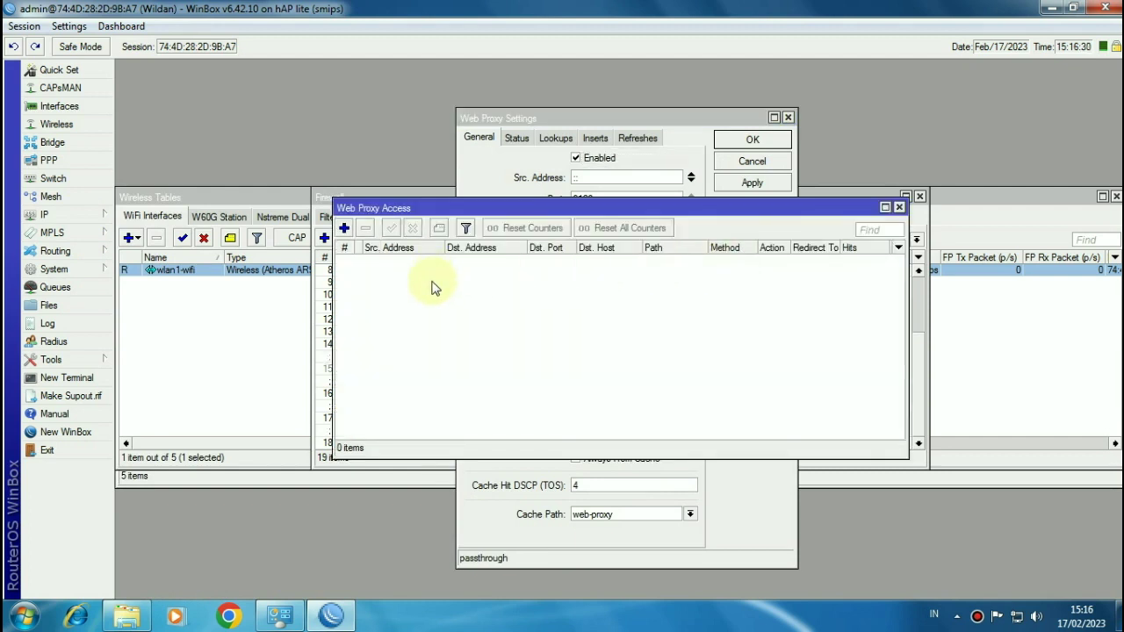
pyautogui.click(345, 228)
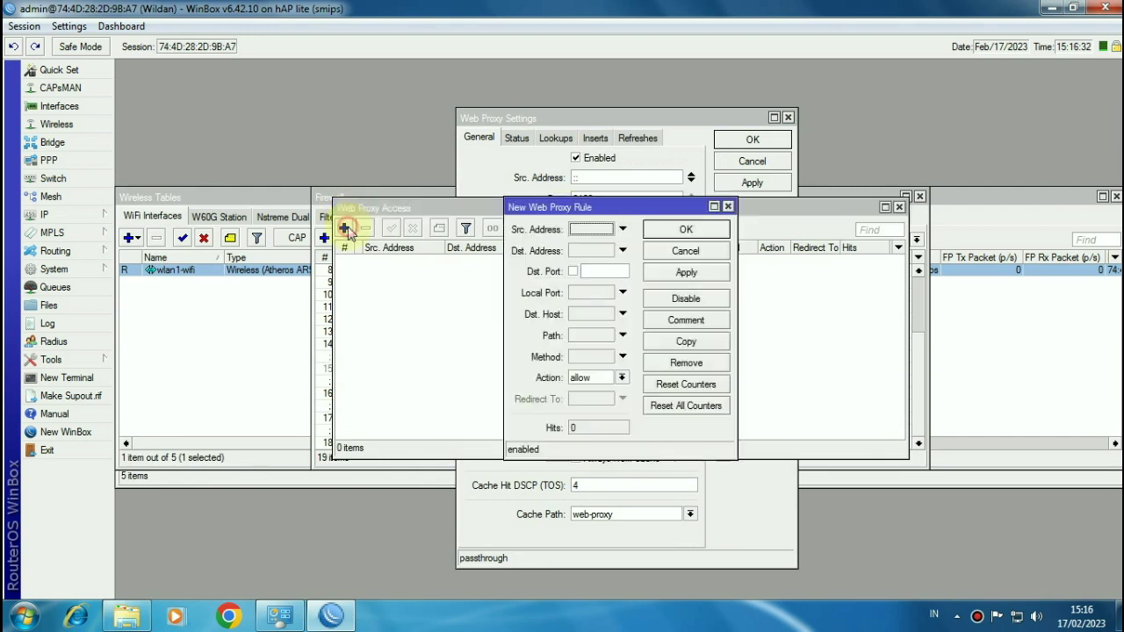
pyautogui.click(578, 337)
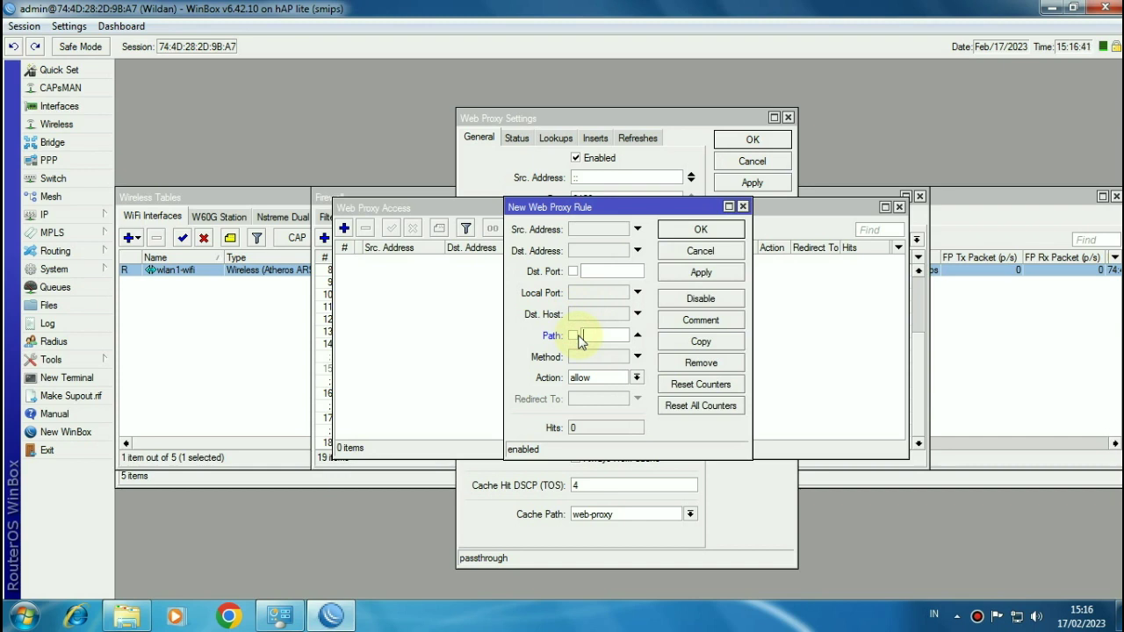
pyautogui.write('/')
pyautogui.write('mp3')
pyautogui.click(579, 377)
pyautogui.click(586, 402)
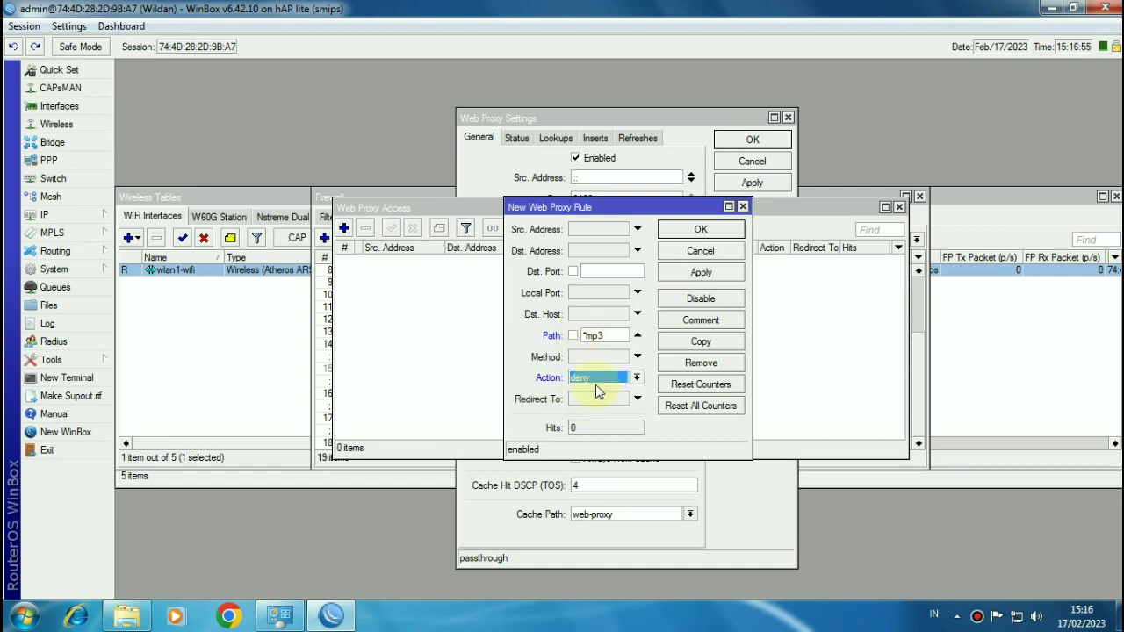
pyautogui.click(700, 274)
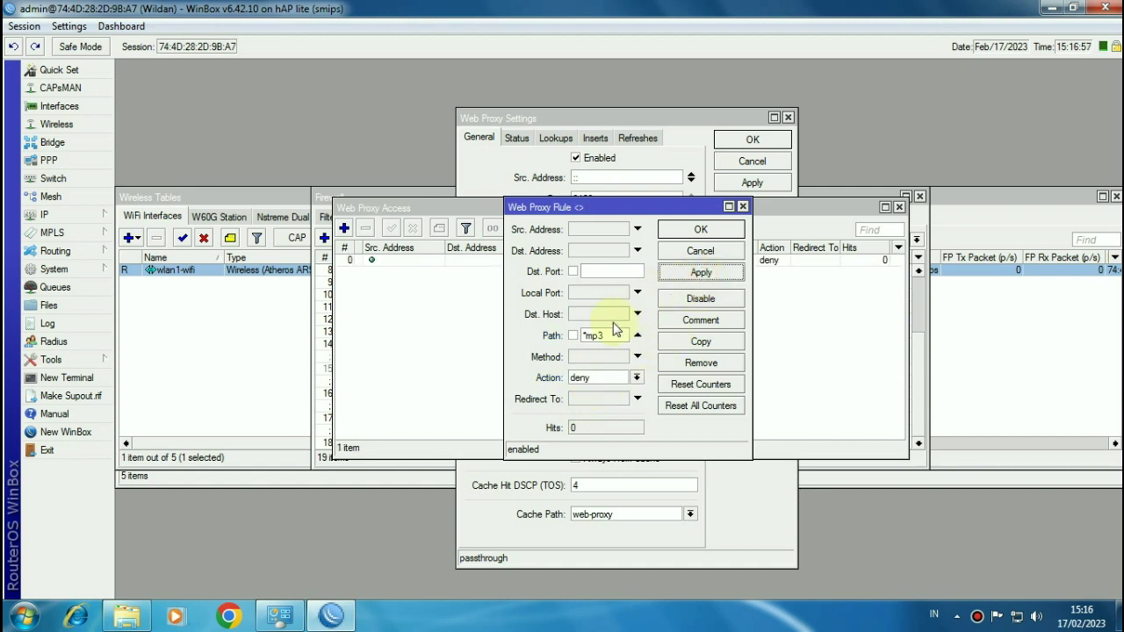
# Step: Copy the *mp3 rule into a second deny rule for path *mkv
pyautogui.click(680, 342)
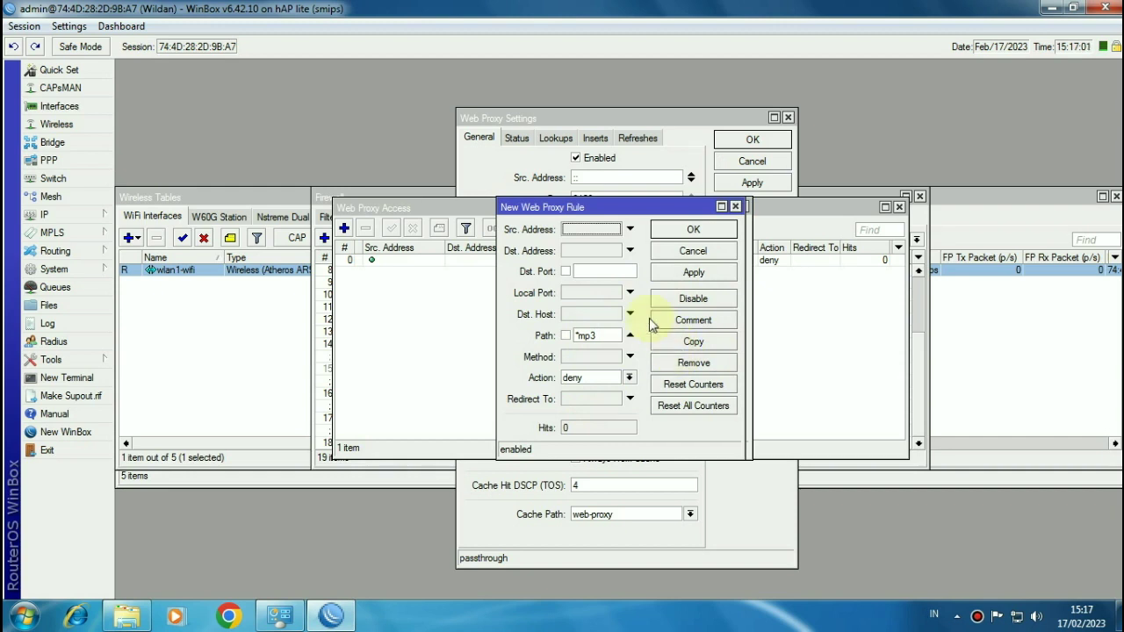
pyautogui.moveTo(606, 337); pyautogui.dragTo(585, 342)
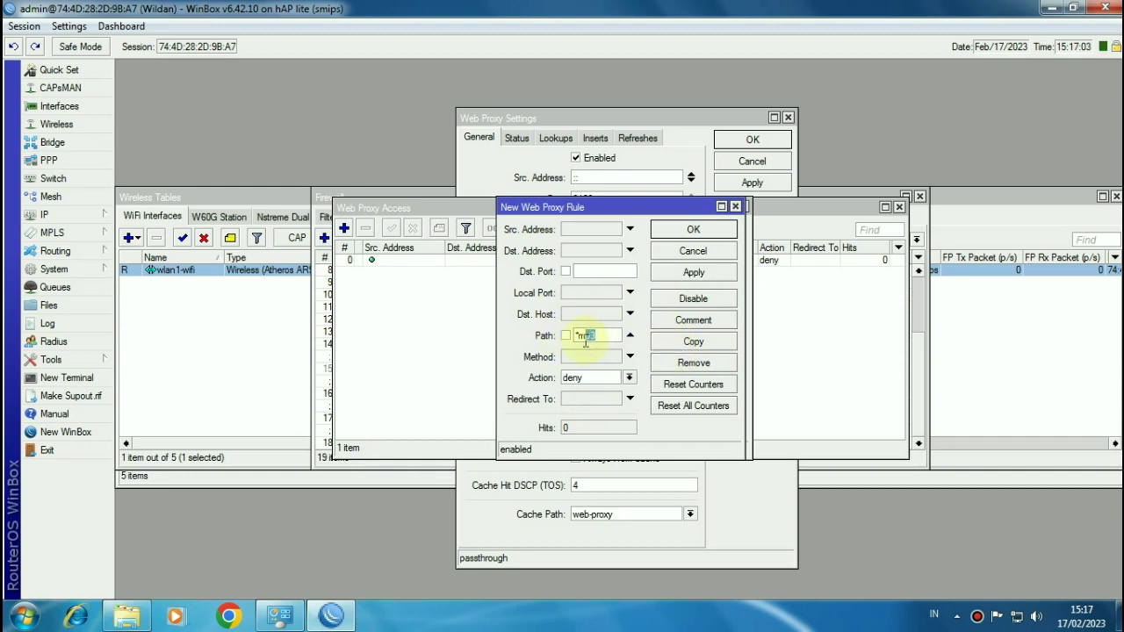
pyautogui.write('kv')
pyautogui.click(681, 230)
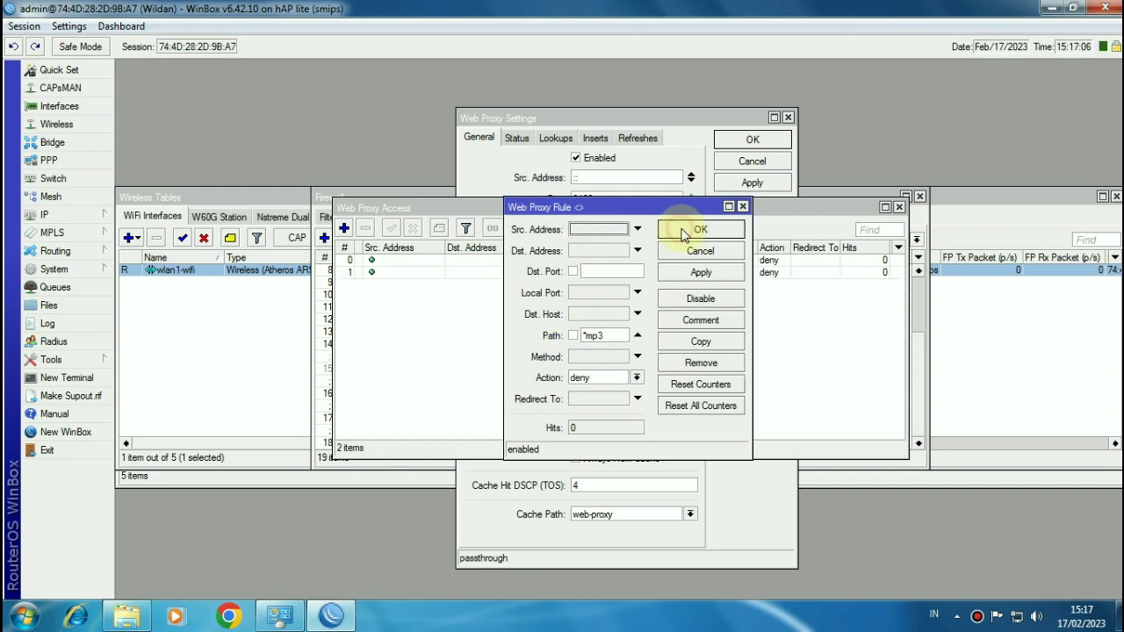
pyautogui.click(688, 230)
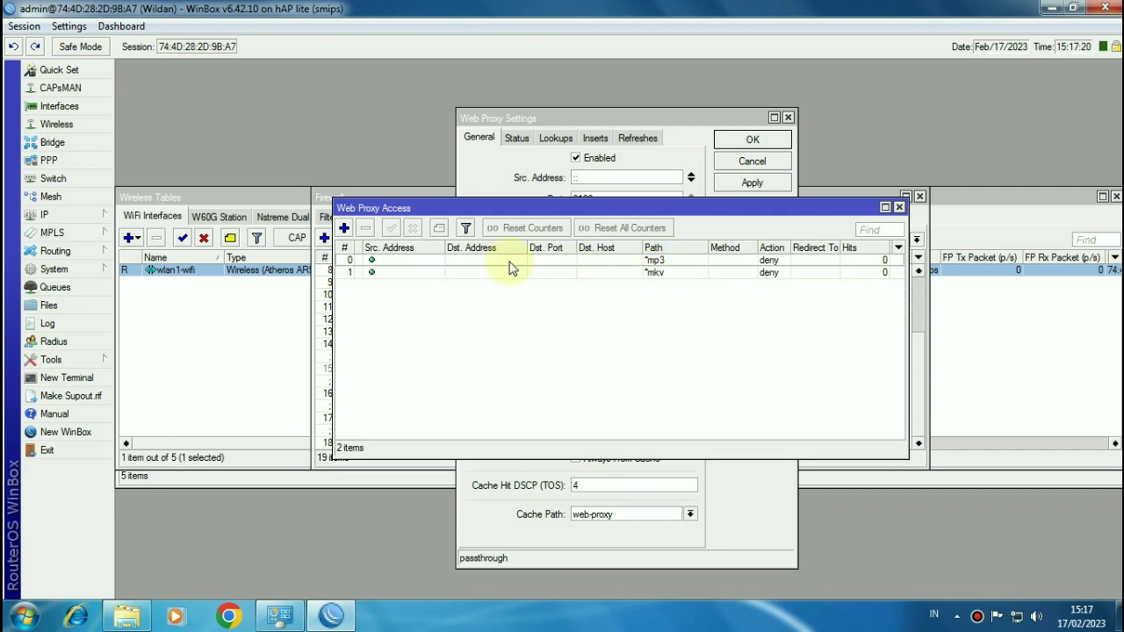
# Step: Show the Firewall's 14 filter rules and begin a new filter rule
pyautogui.click(91, 218)
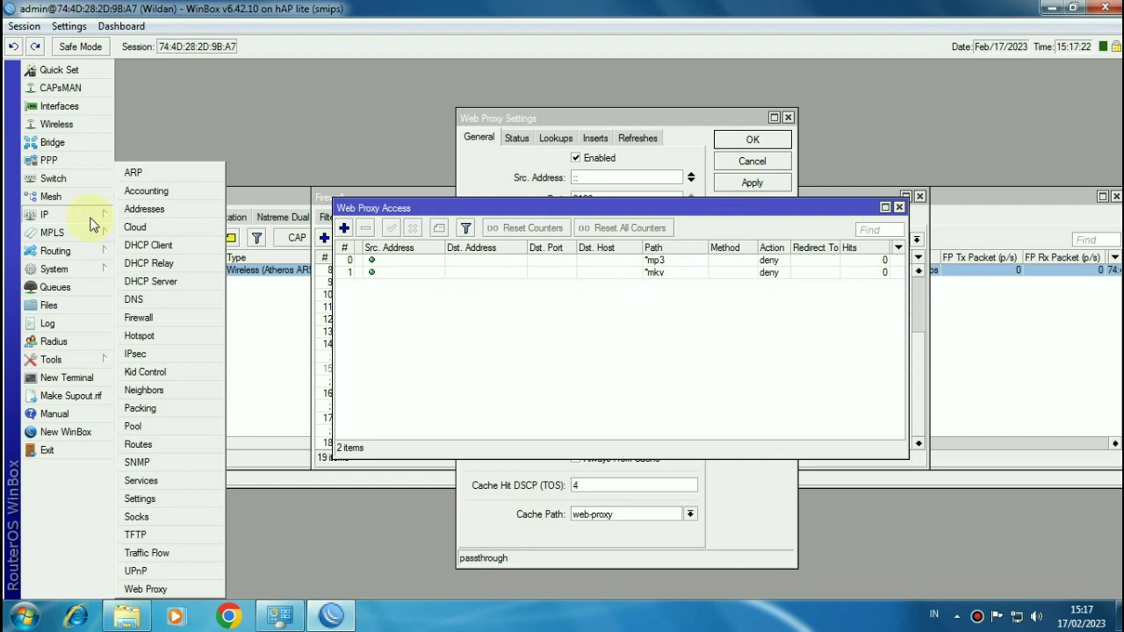
pyautogui.click(156, 320)
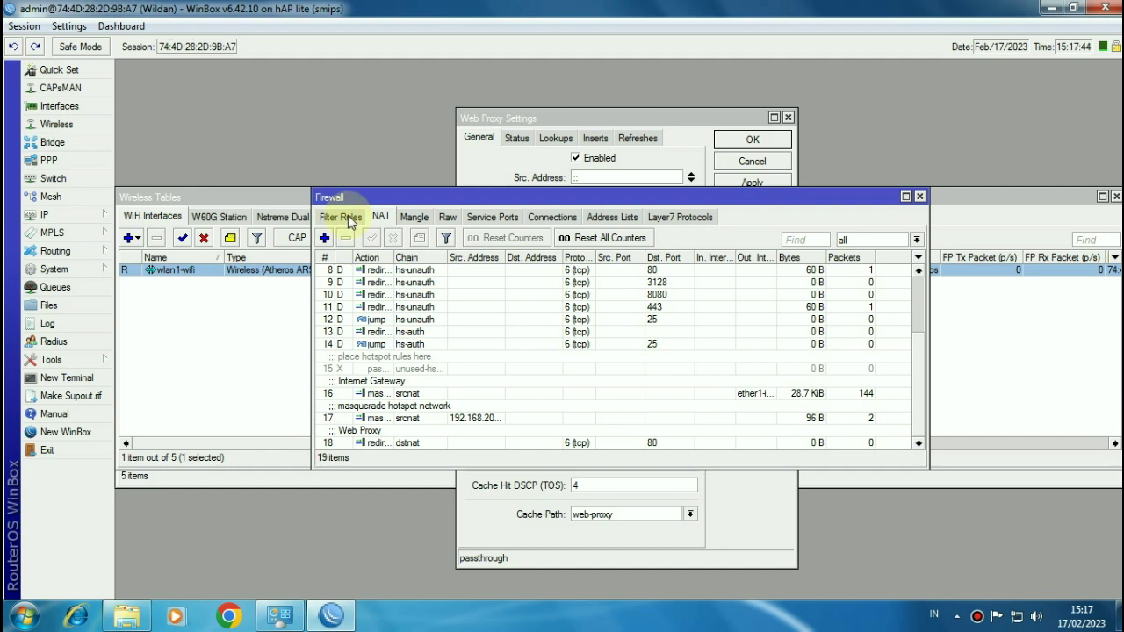
pyautogui.click(351, 221)
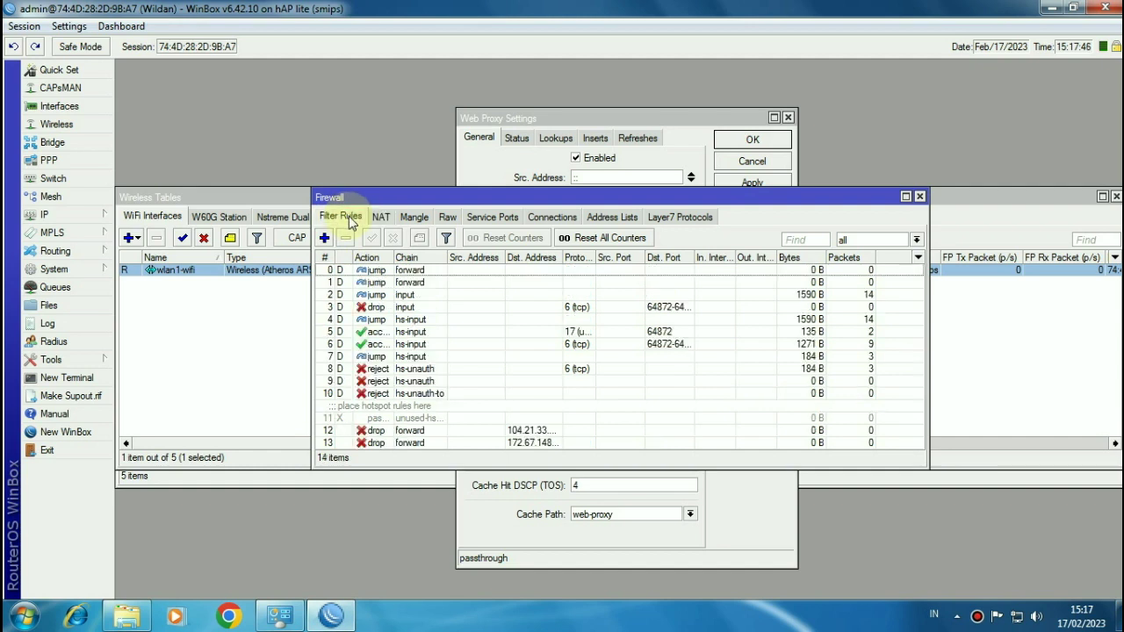
pyautogui.click(324, 237)
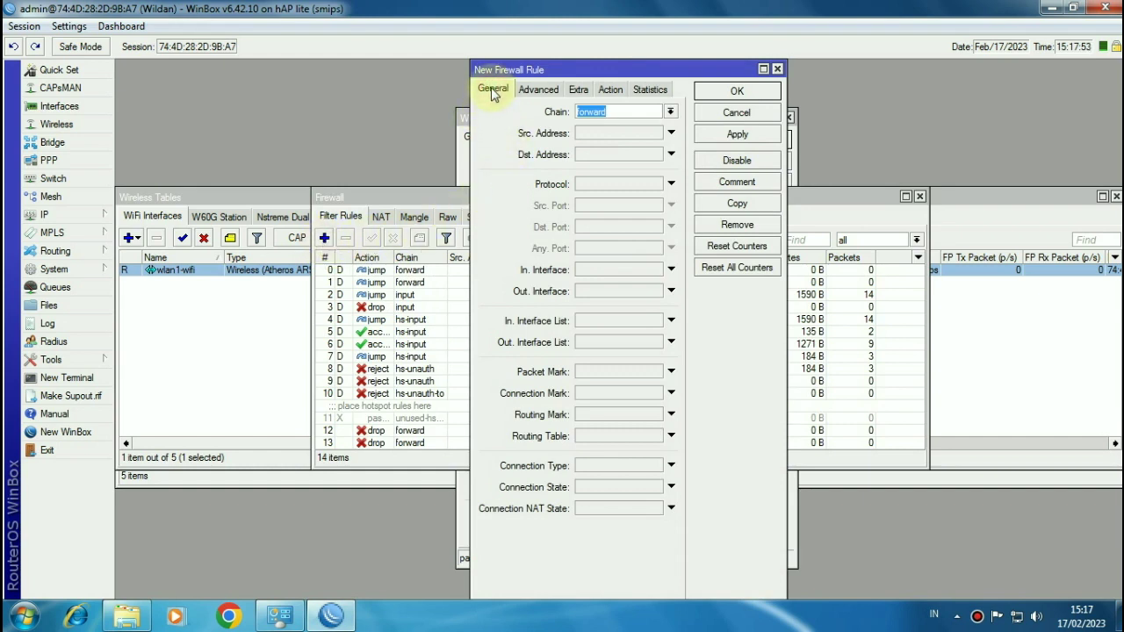
# Step: Match input-chain icmp traffic from source addresses 192.168.100.2-192.168.100.50
pyautogui.click(672, 113)
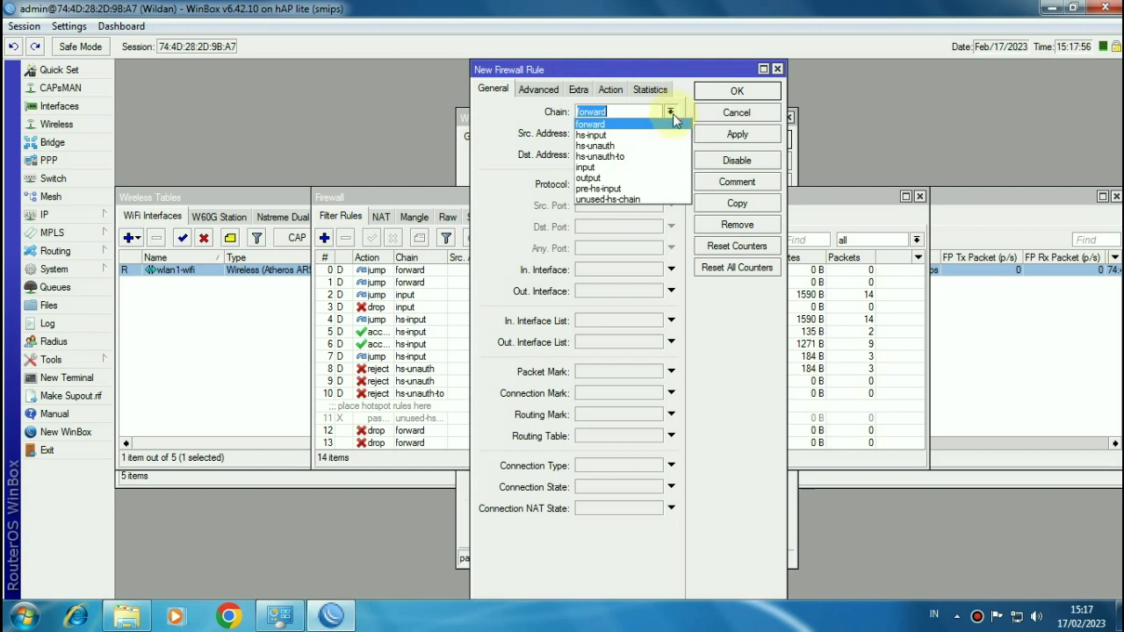
pyautogui.click(602, 168)
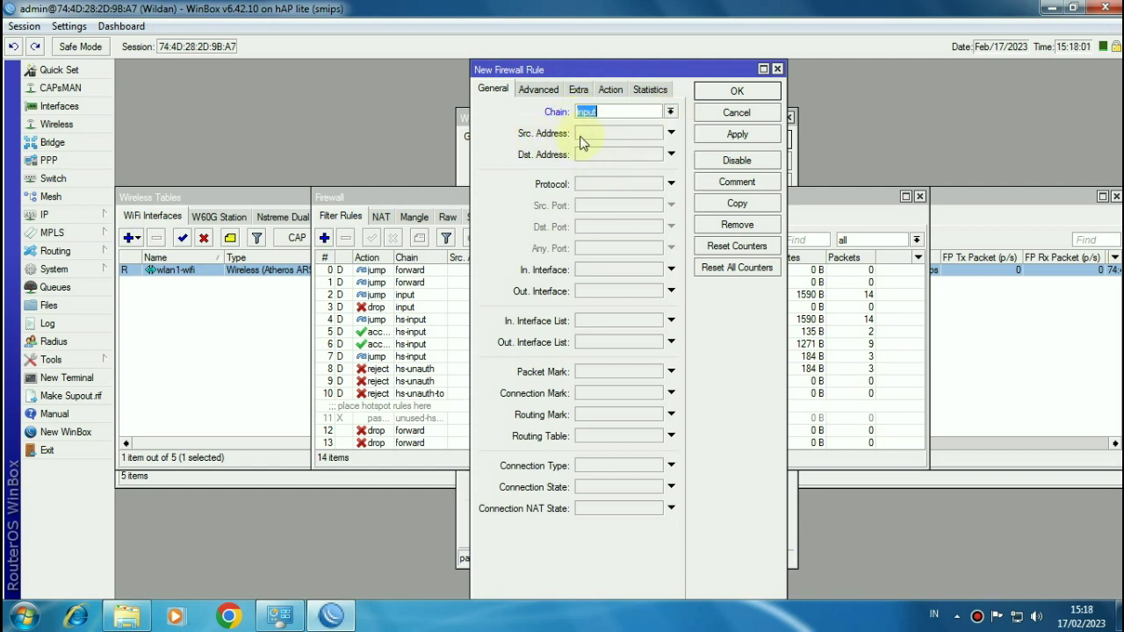
pyautogui.click(593, 137)
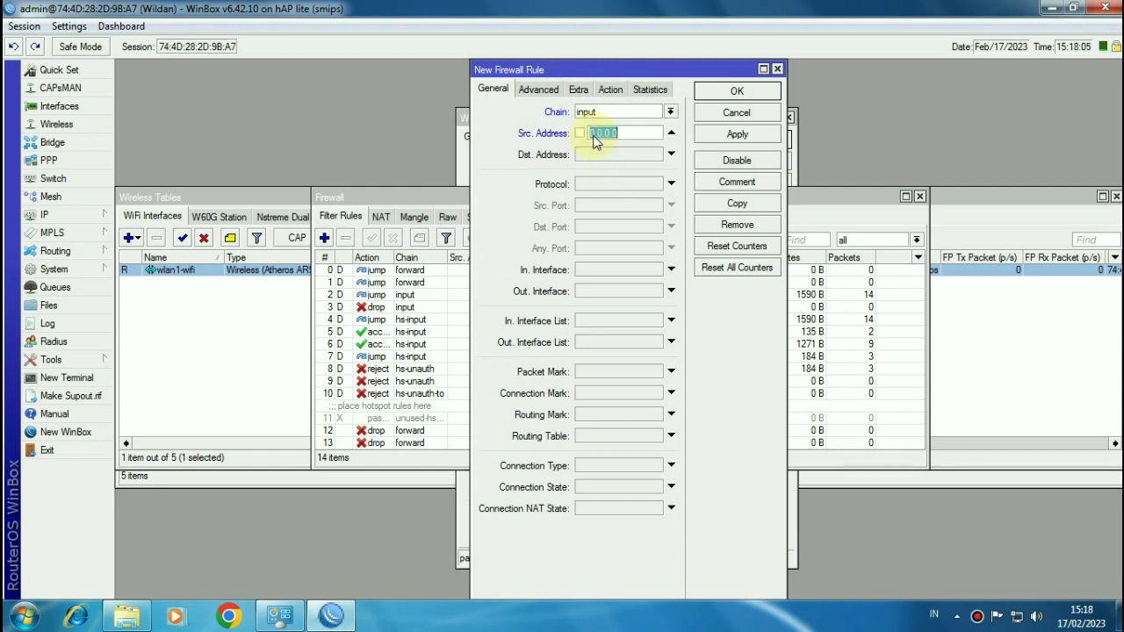
pyautogui.write('192.168.100')
pyautogui.write('.2-192.168.')
pyautogui.write('100')
pyautogui.write('.50')
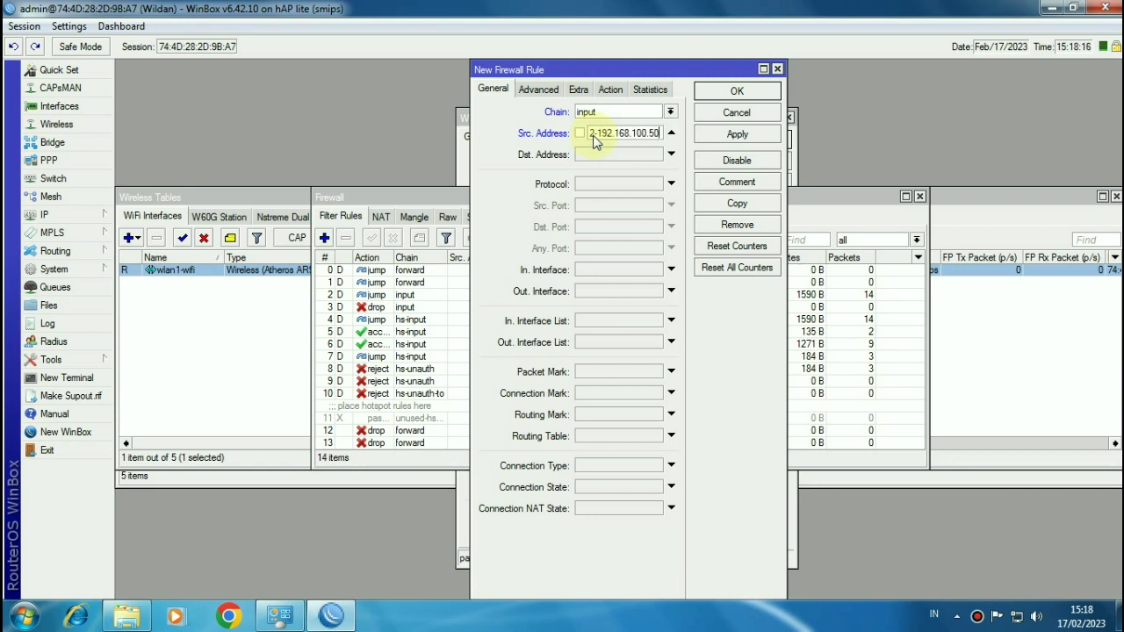
pyautogui.click(599, 184)
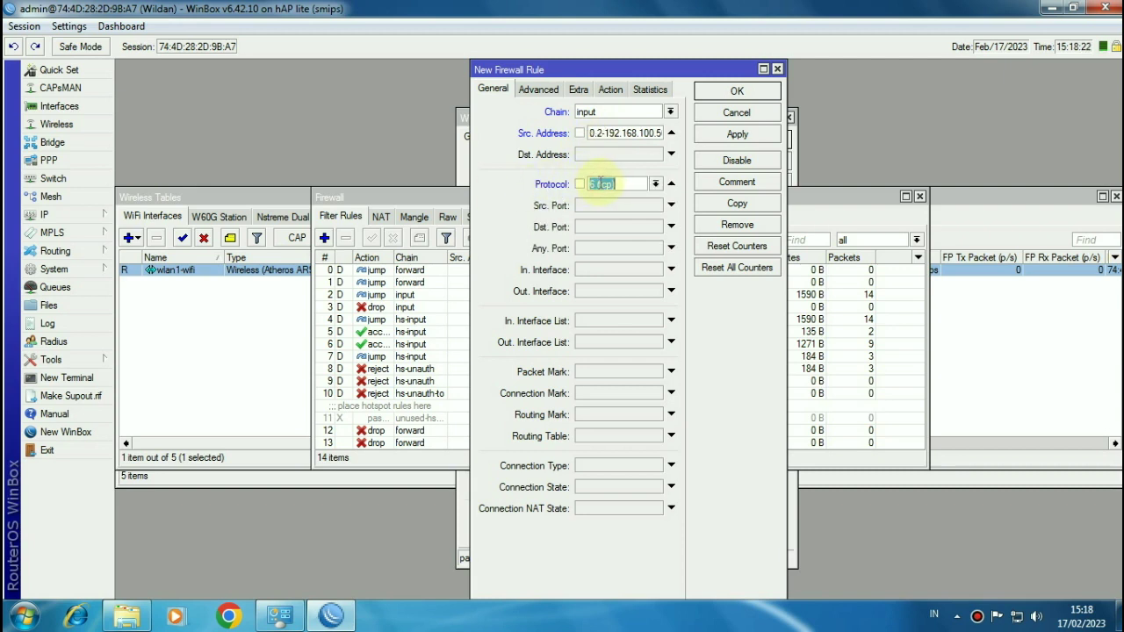
pyautogui.click(656, 186)
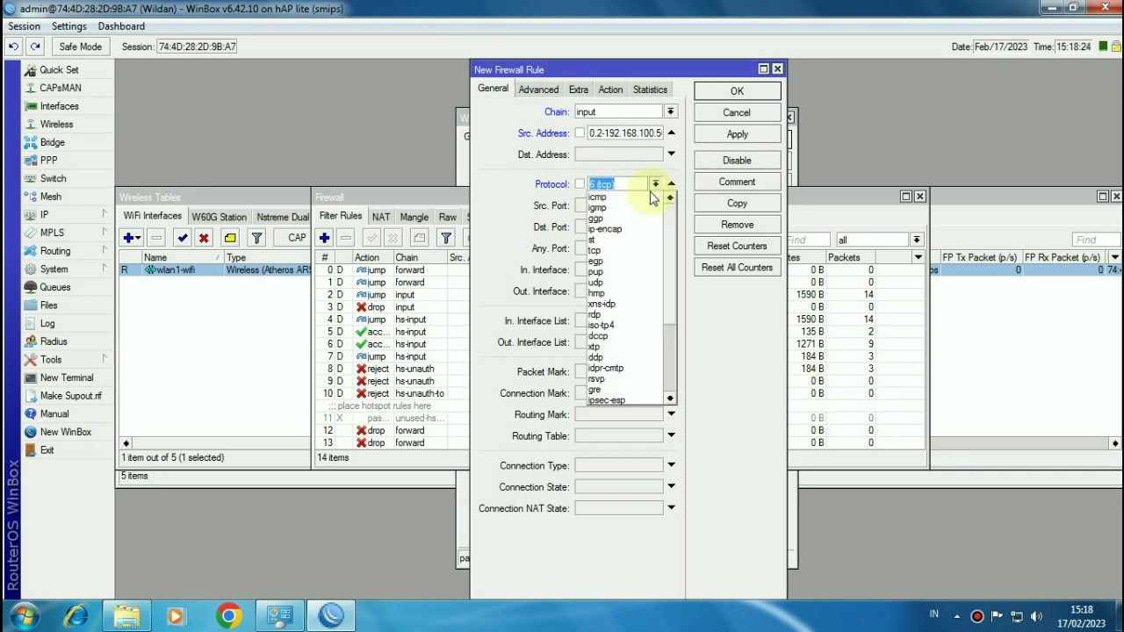
pyautogui.click(647, 190)
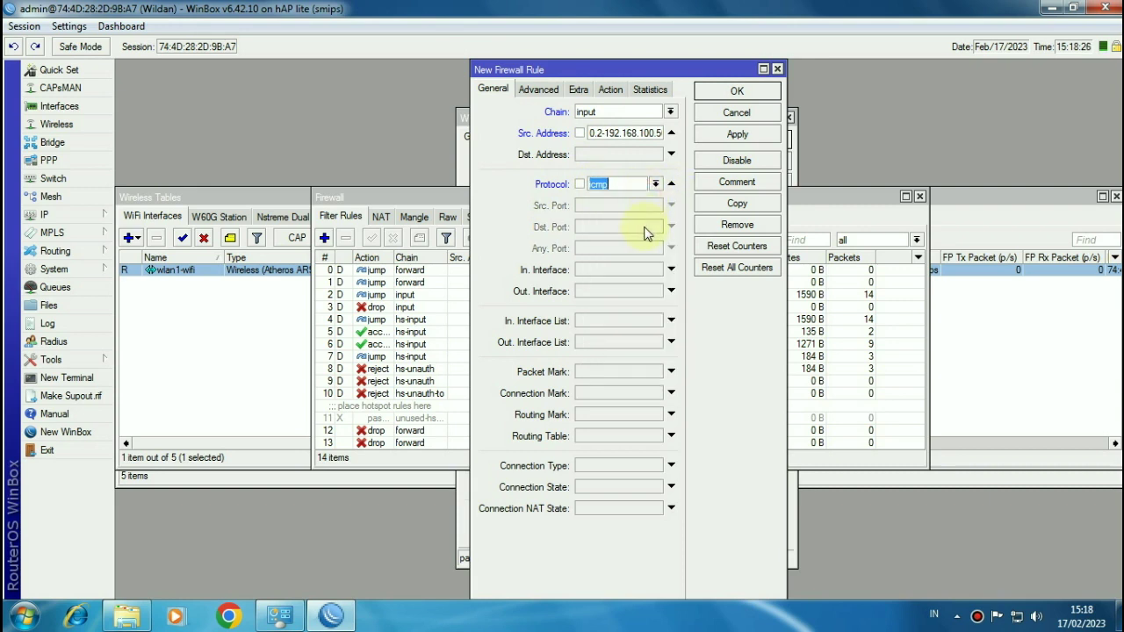
# Step: Set the action to drop, comment it 'Blokir Ping Ke Router IP LAN 2-50', and save
pyautogui.click(610, 90)
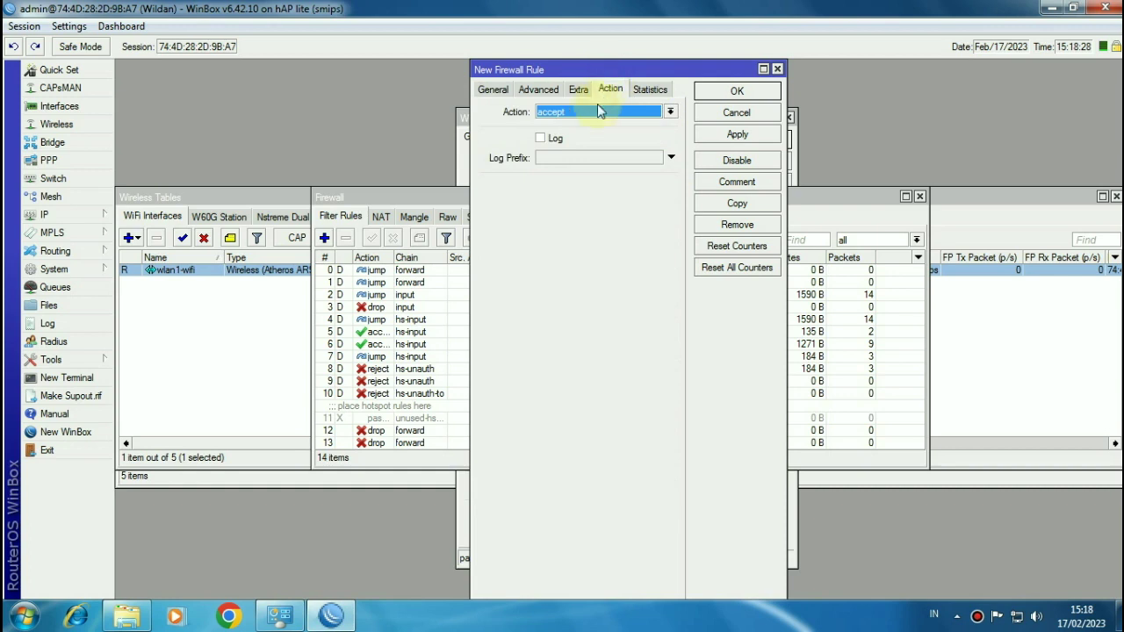
pyautogui.click(589, 112)
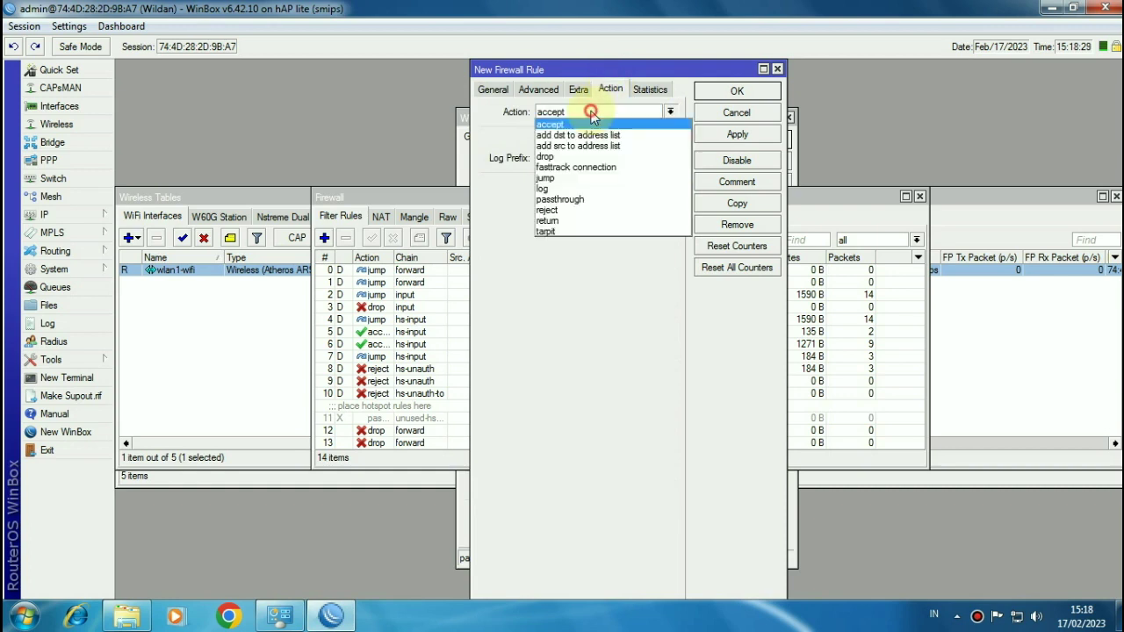
pyautogui.click(557, 159)
pyautogui.click(736, 181)
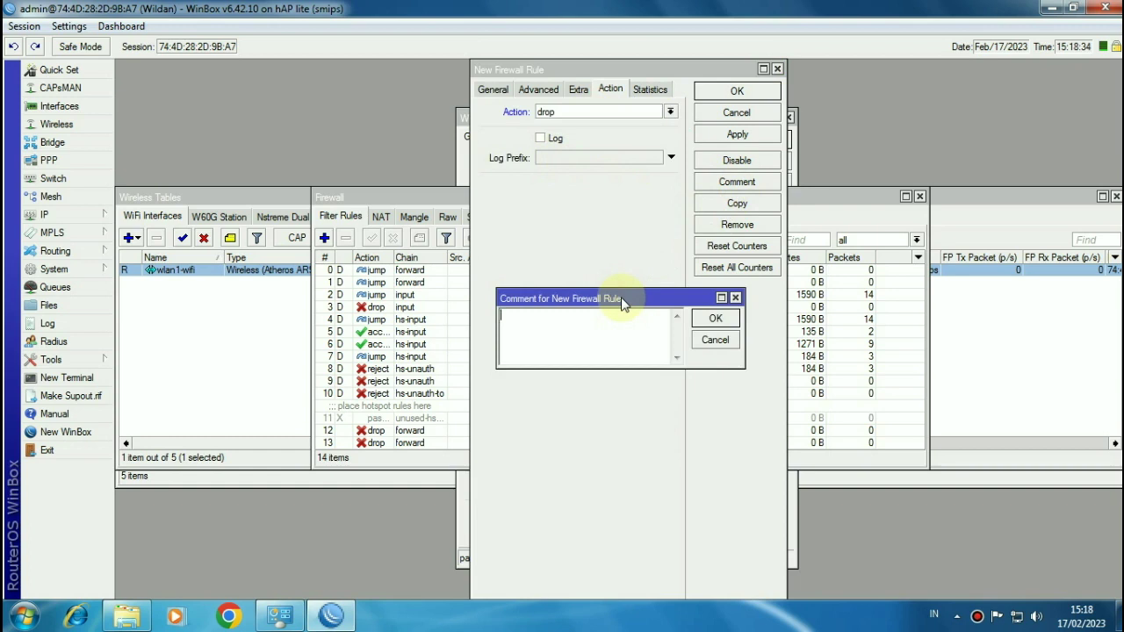
pyautogui.write('Blokir Ping Ke Router')
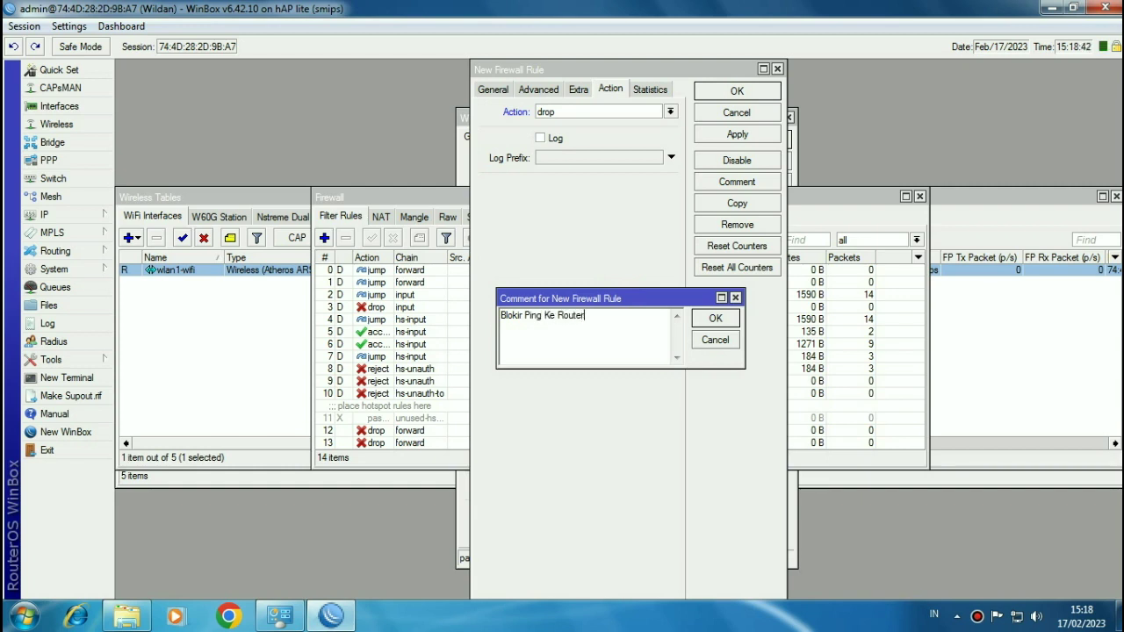
pyautogui.write(' IP LAN')
pyautogui.press('BackSpace')
pyautogui.write('-50')
pyautogui.click(714, 317)
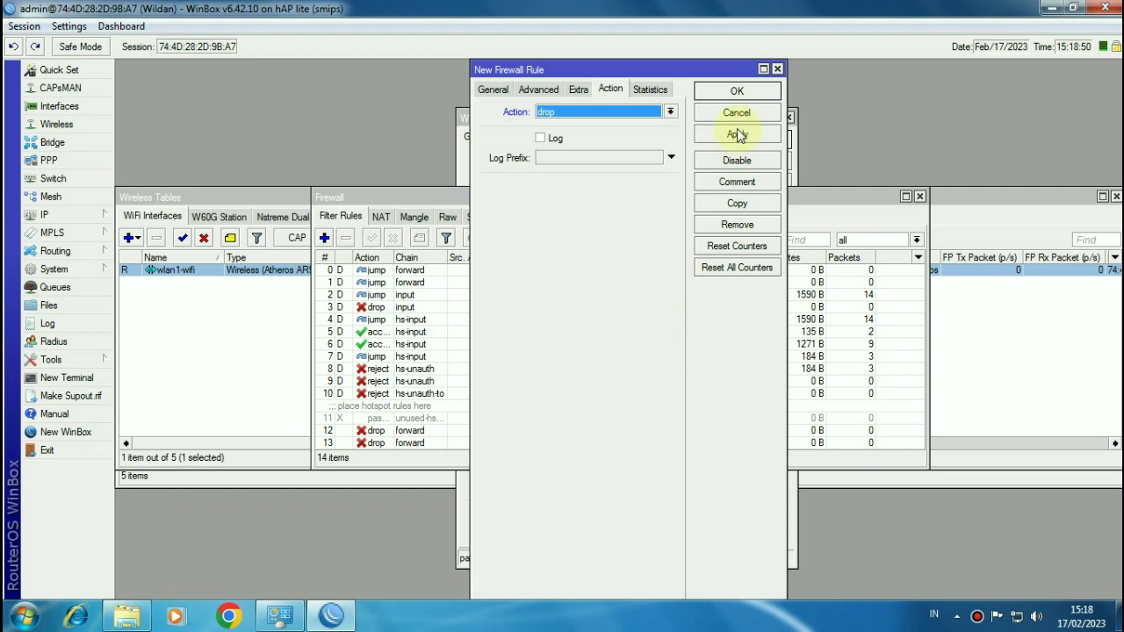
pyautogui.click(739, 93)
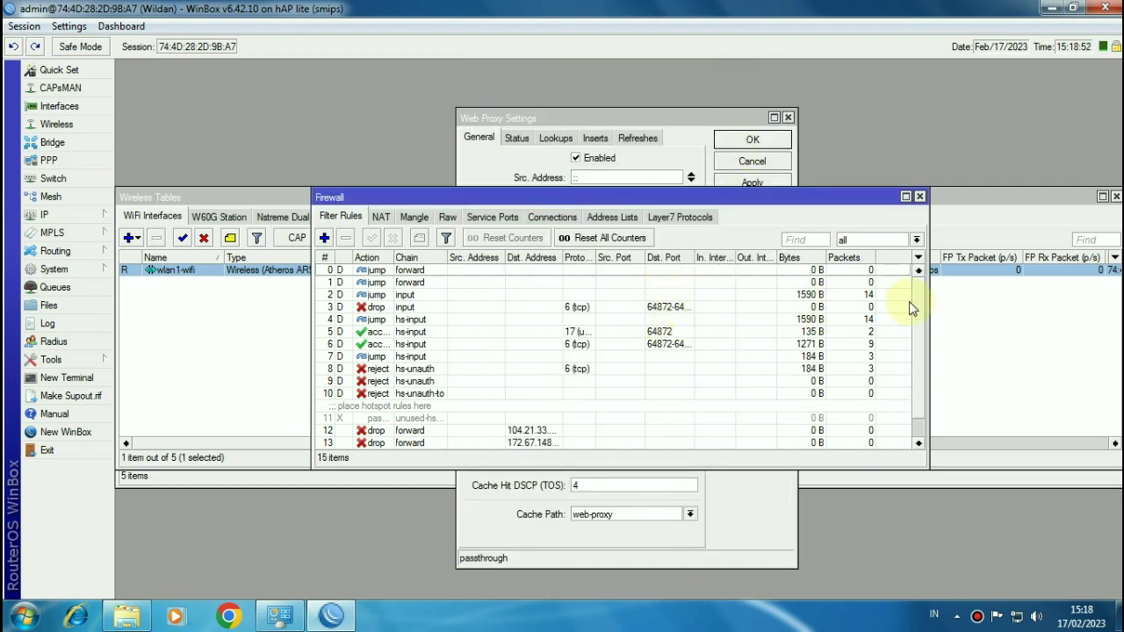
# Step: Scroll down to rule 14 and start another new filter rule on its General settings
pyautogui.moveTo(919, 306); pyautogui.dragTo(918, 329)
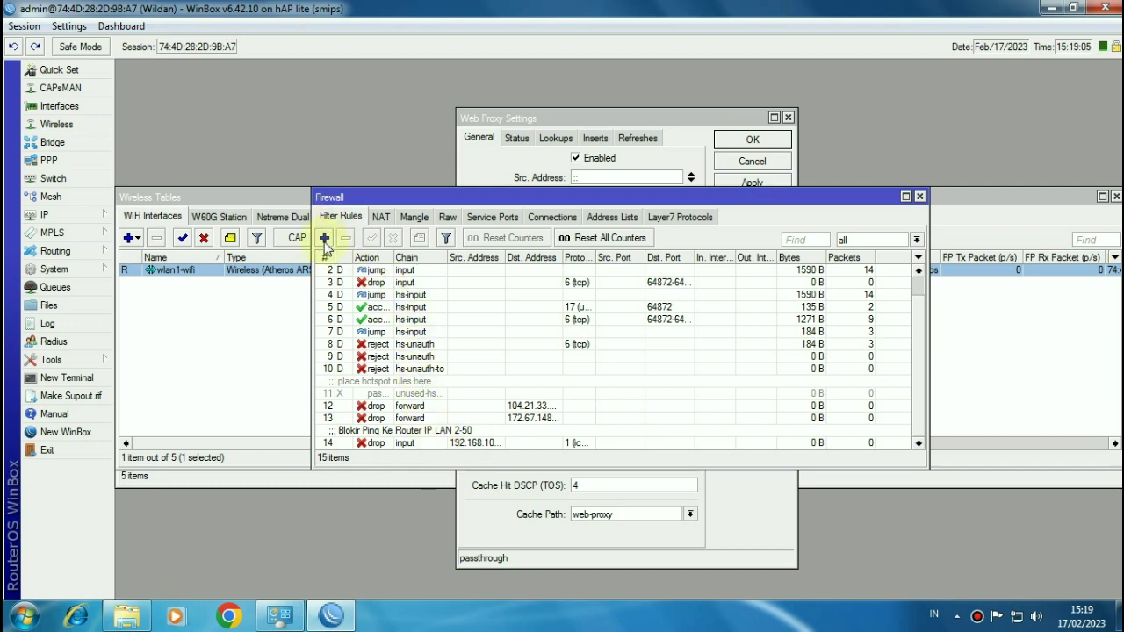
pyautogui.click(324, 238)
pyautogui.click(506, 92)
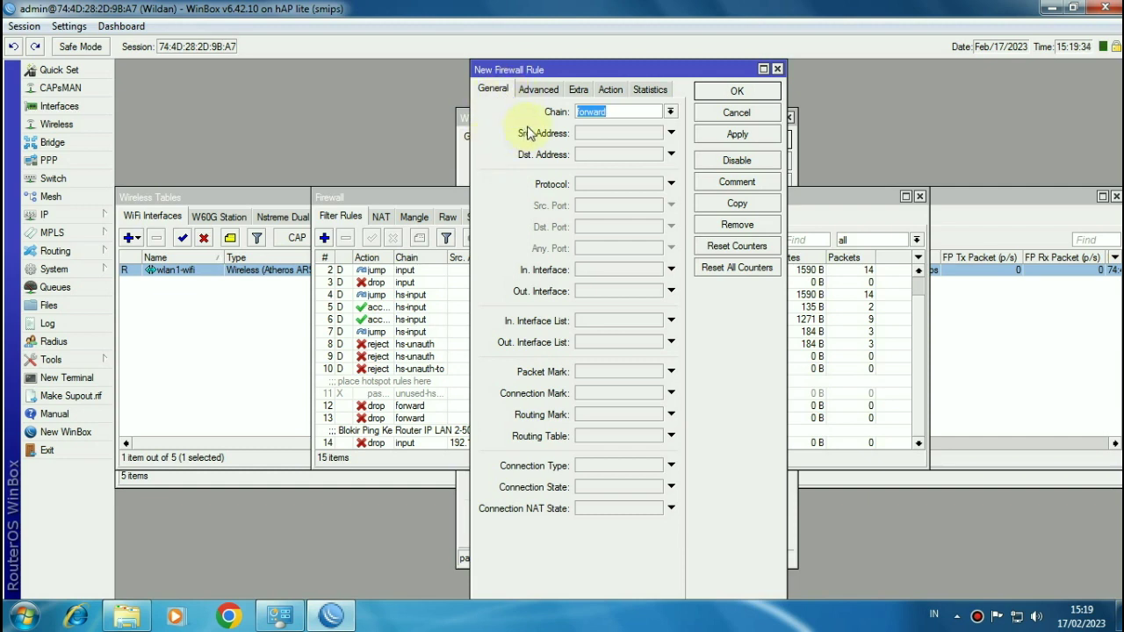
# Step: Match icmp traffic from 192.168.100.51-192.168.100.100 to destination 192.168.200.0/24
pyautogui.click(604, 134)
pyautogui.write('192.16')
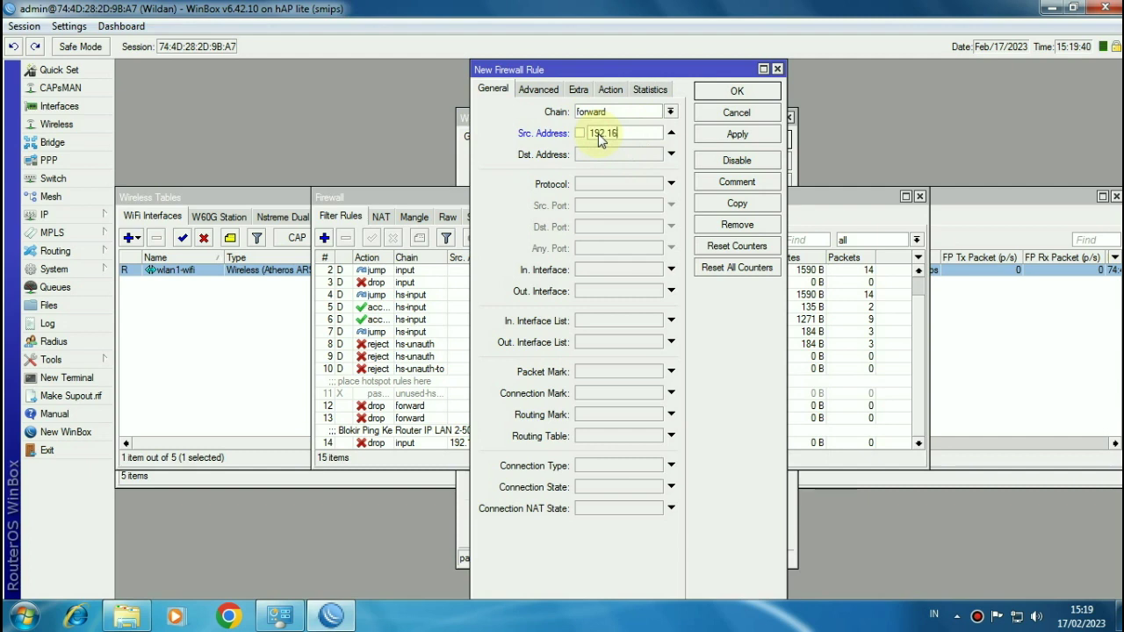
pyautogui.write('8.100.51')
pyautogui.write('-192.168')
pyautogui.write('.100.100')
pyautogui.click(598, 157)
pyautogui.write('192.168.200.0/24')
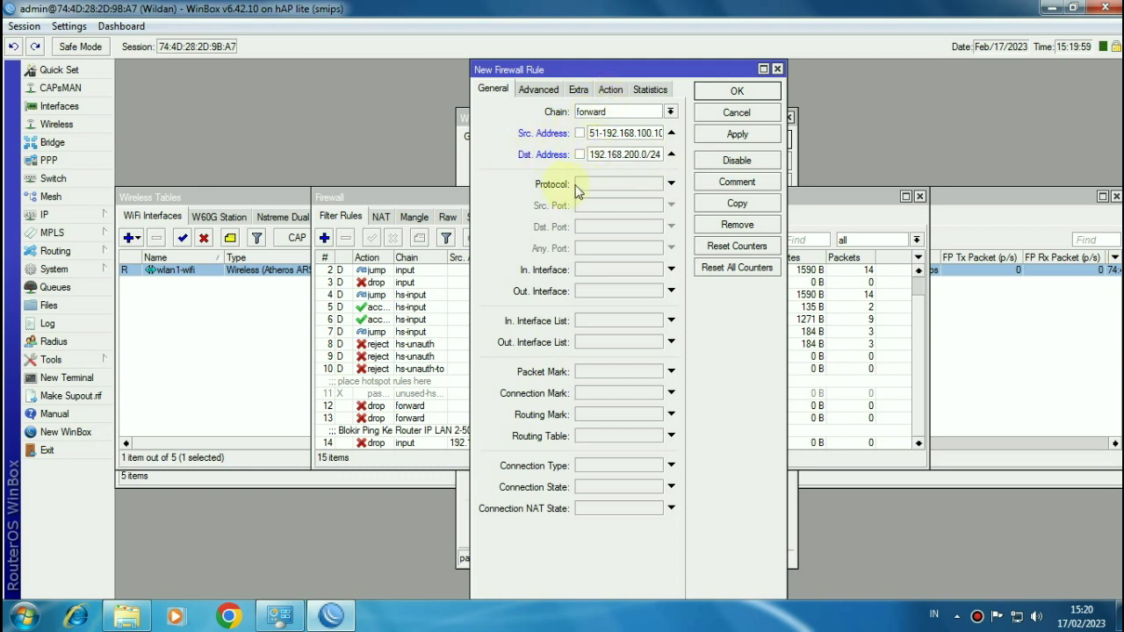
pyautogui.click(609, 183)
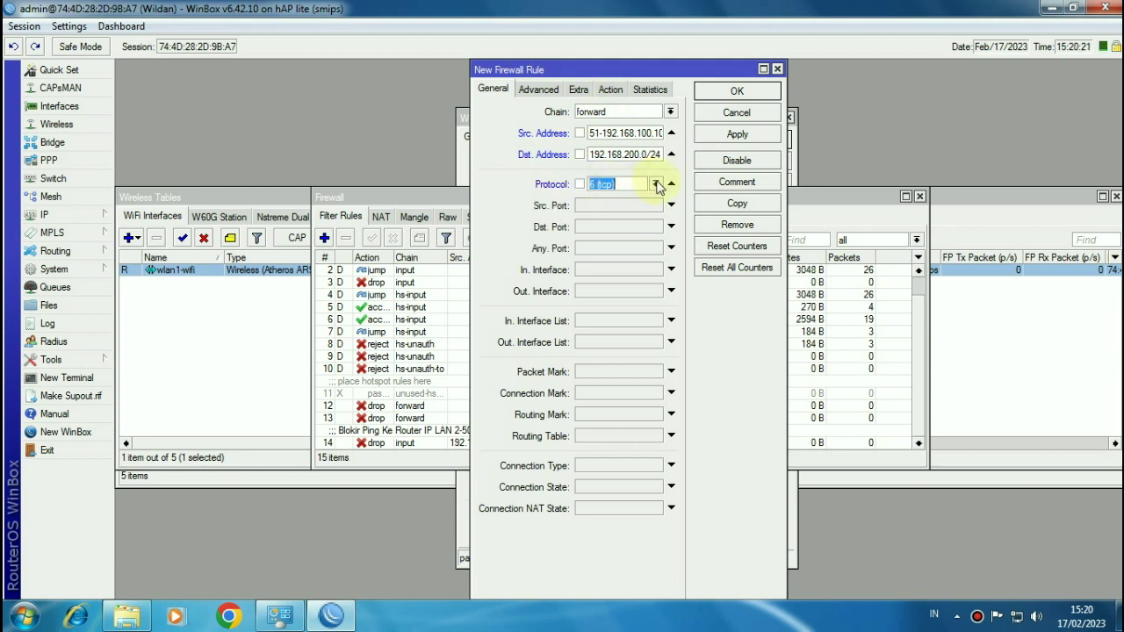
pyautogui.click(655, 183)
pyautogui.click(654, 197)
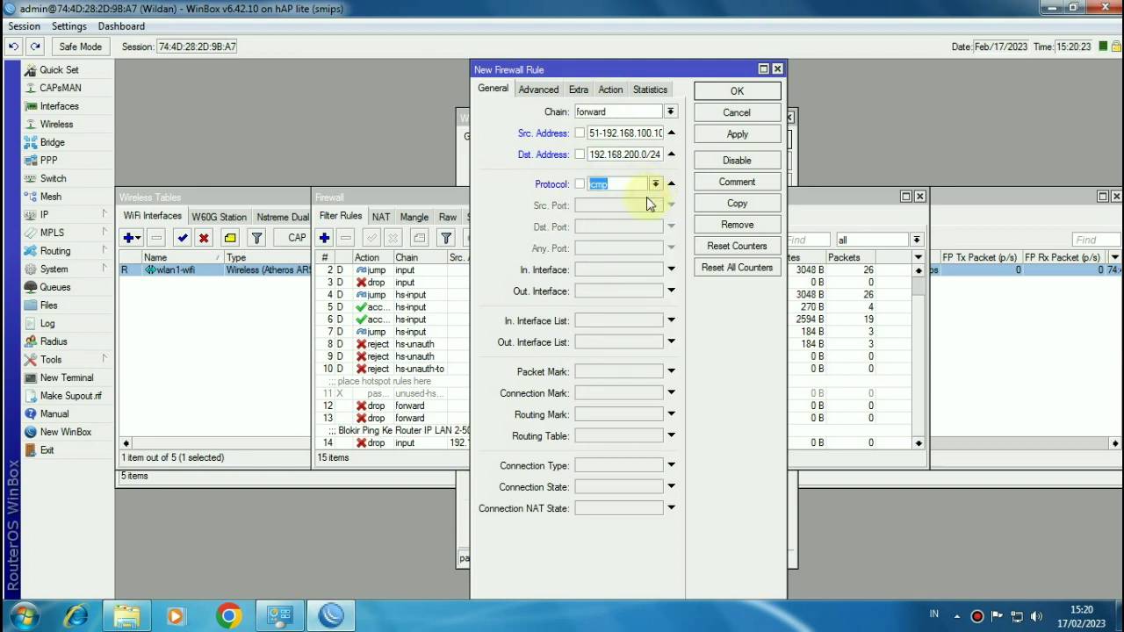
# Step: Set the rule's action to drop
pyautogui.click(613, 91)
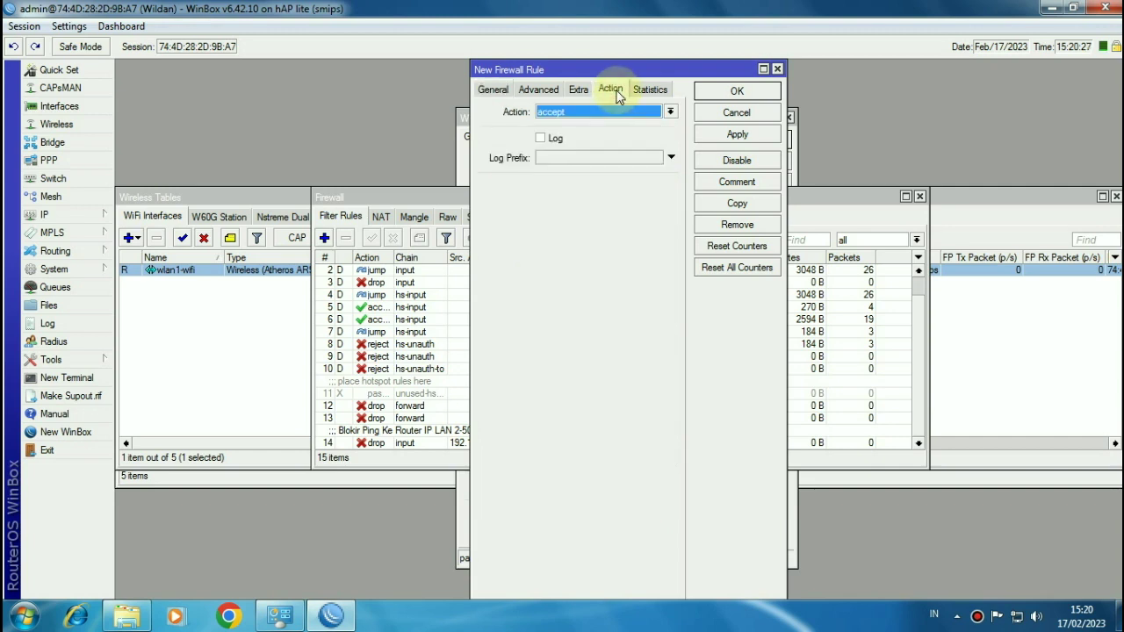
pyautogui.click(578, 114)
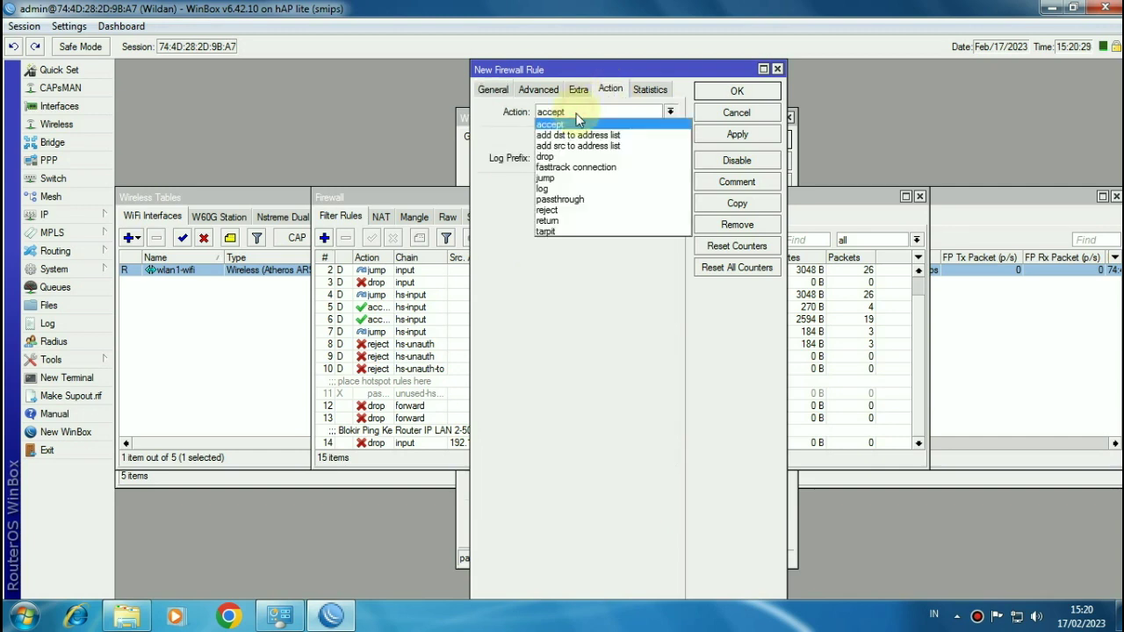
pyautogui.click(580, 155)
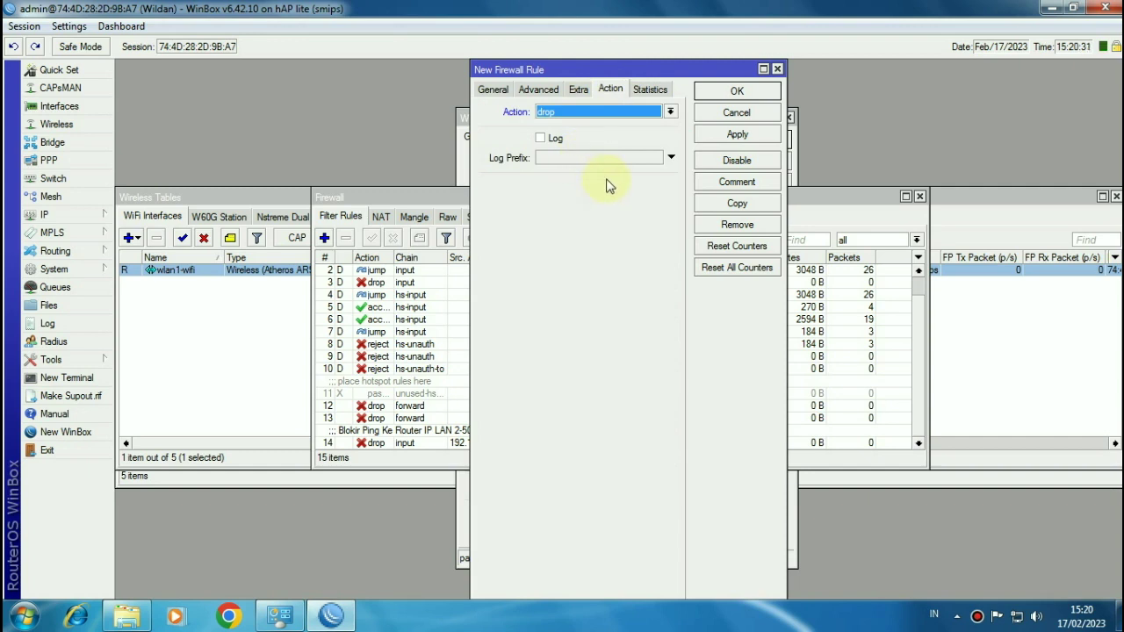
# Step: Comment the rule 'Blokir Ping Ke Client Wireless IP LAN 51-100'
pyautogui.click(708, 186)
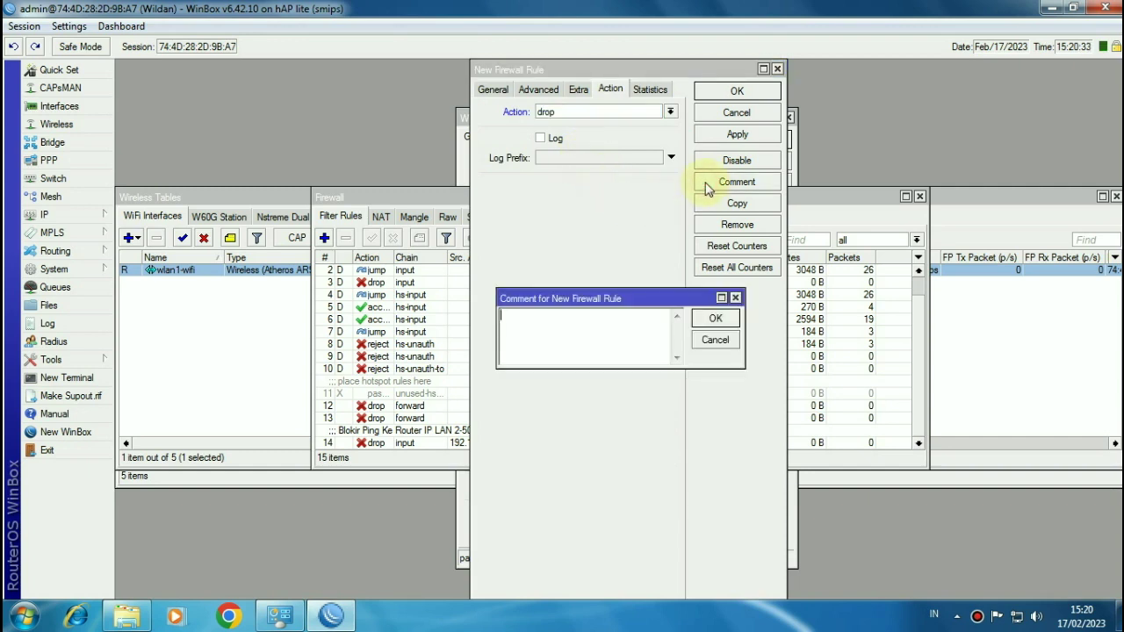
pyautogui.write('Blokir Ping Ke Client Wireles')
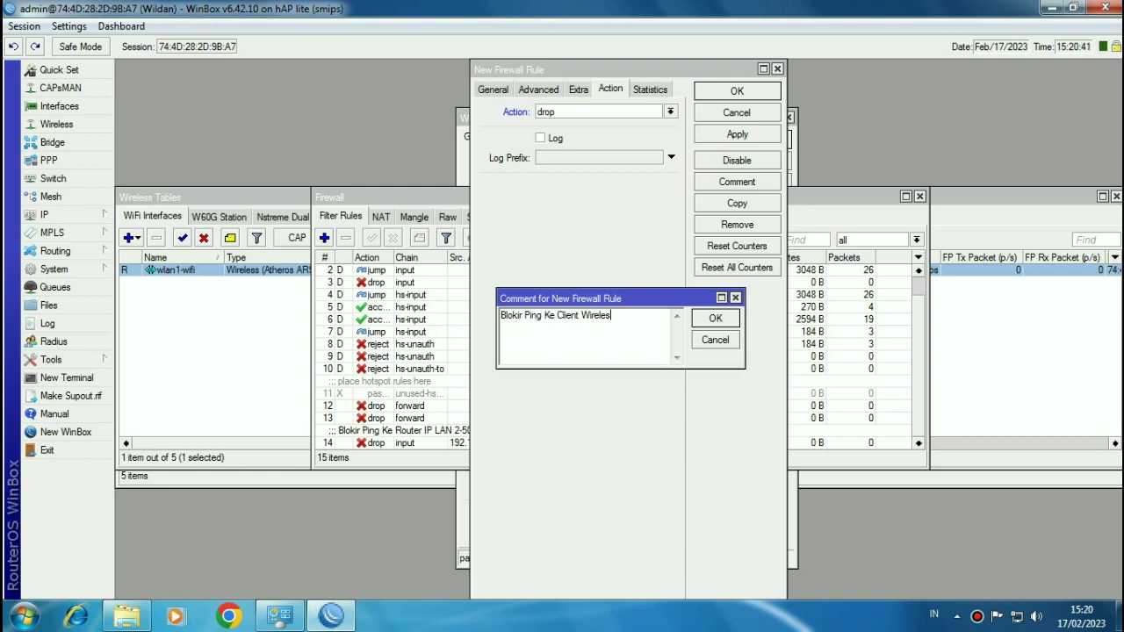
pyautogui.write('s IP LAN 5')
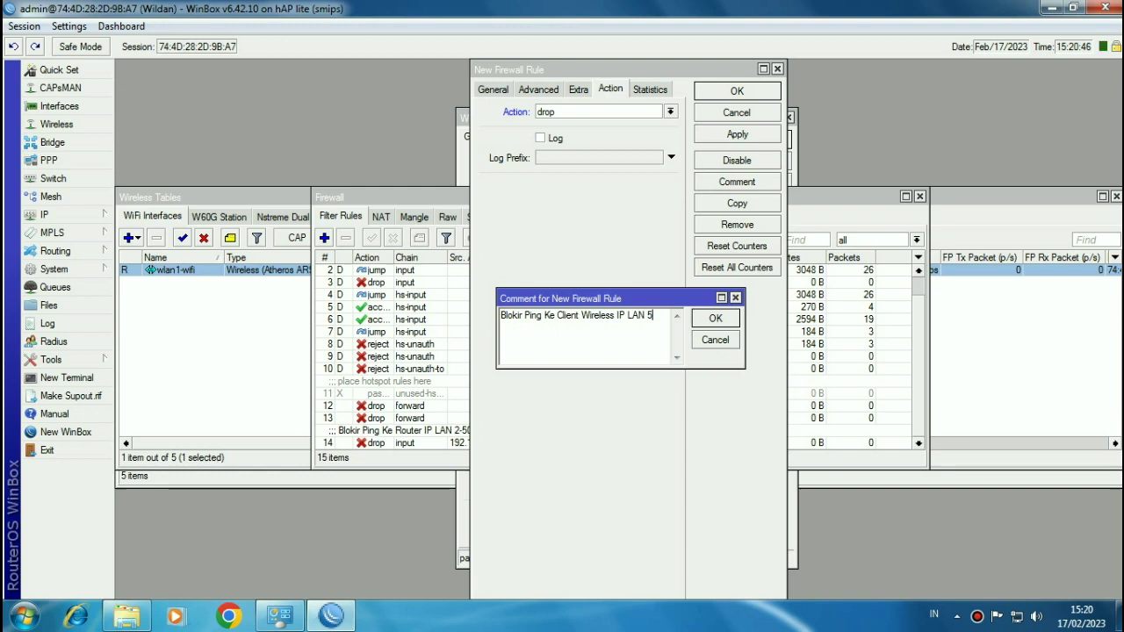
pyautogui.write('1-100')
pyautogui.click(713, 316)
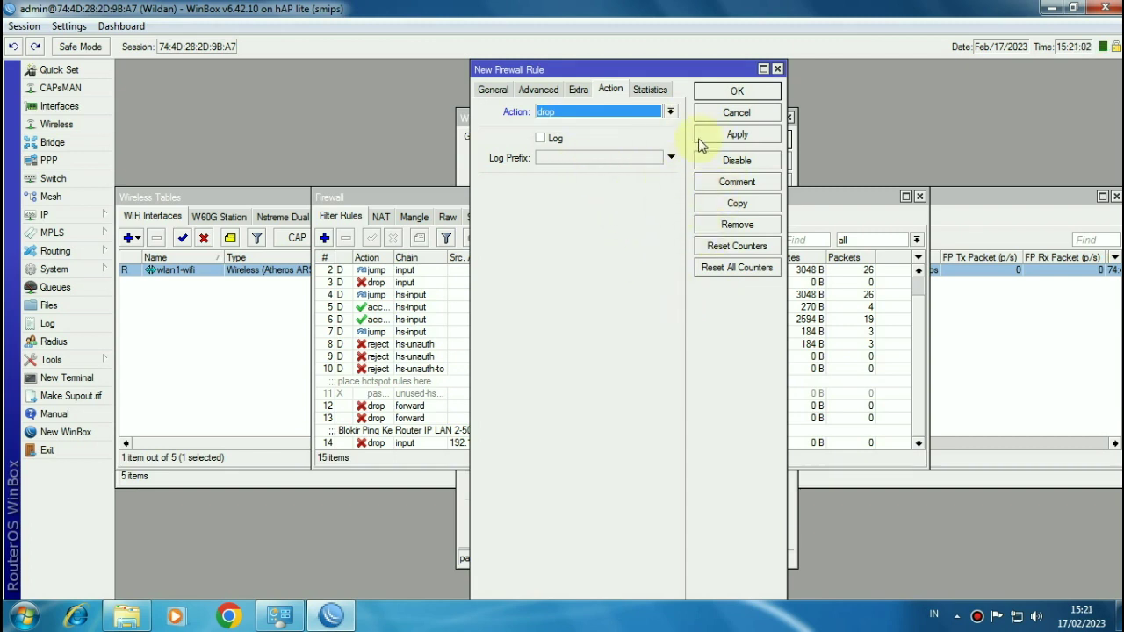
# Step: Save the rule, then start a new log action under System > Logging Actions
pyautogui.click(736, 92)
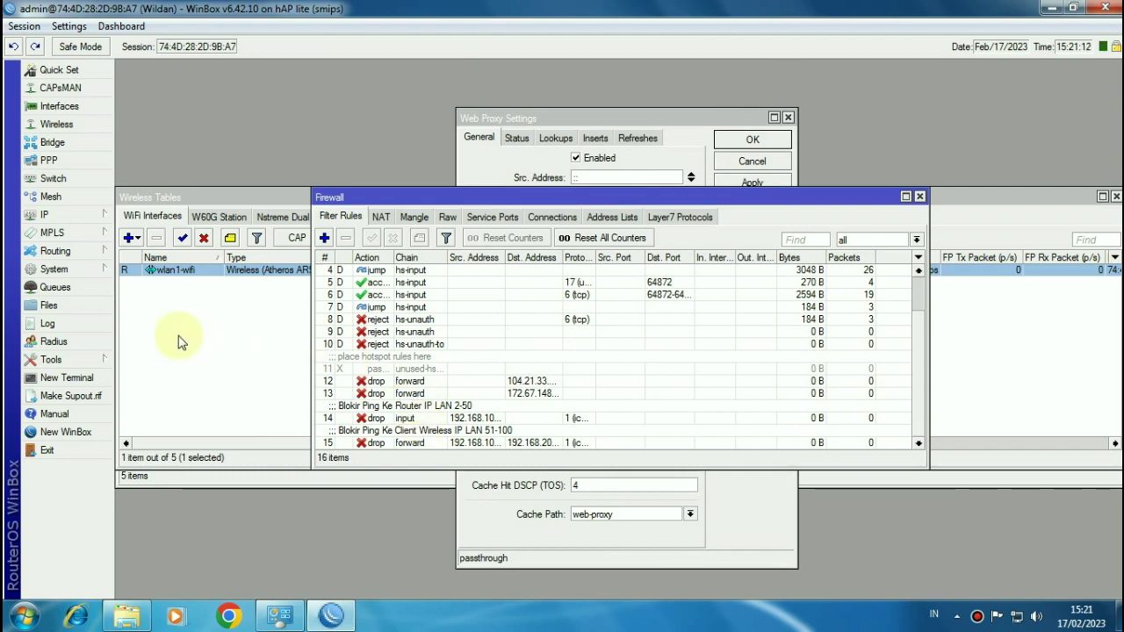
pyautogui.click(70, 272)
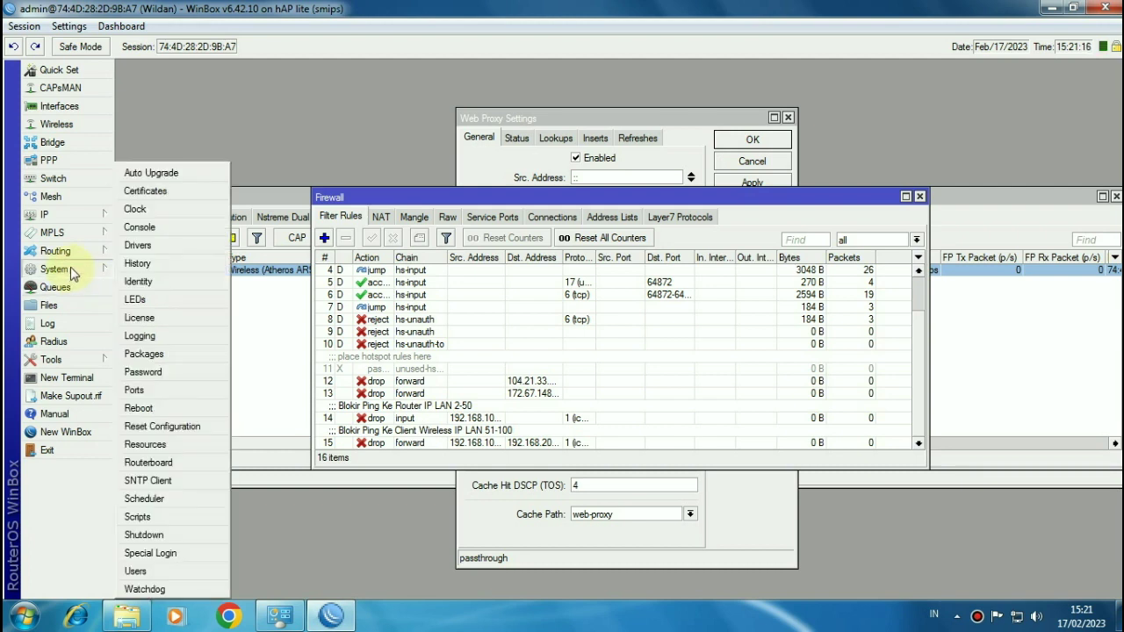
pyautogui.click(151, 336)
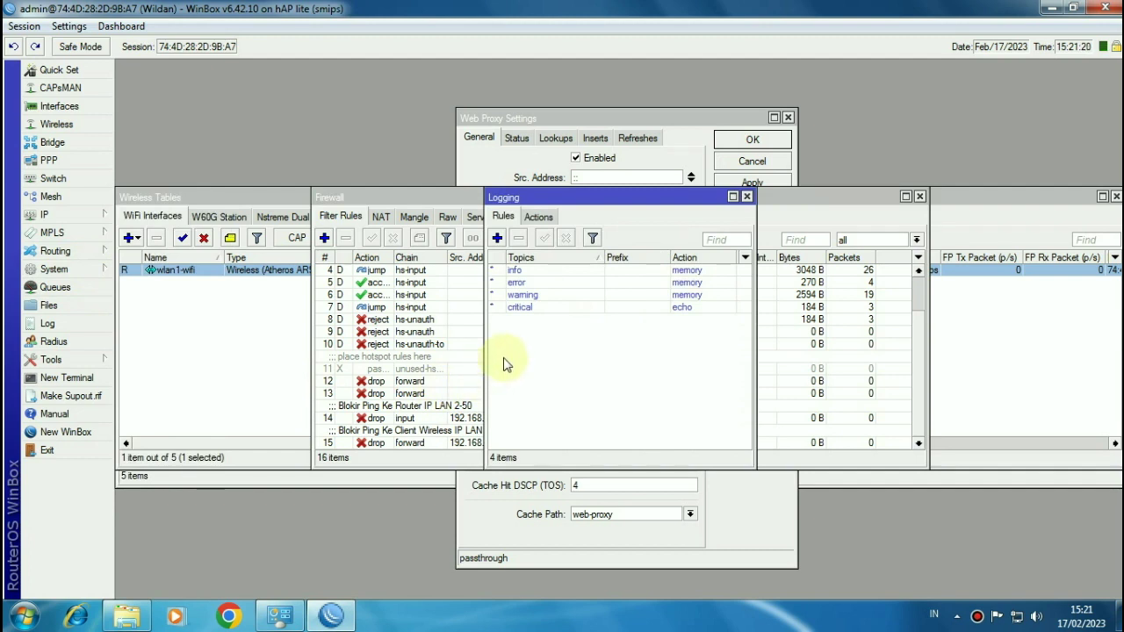
pyautogui.click(539, 216)
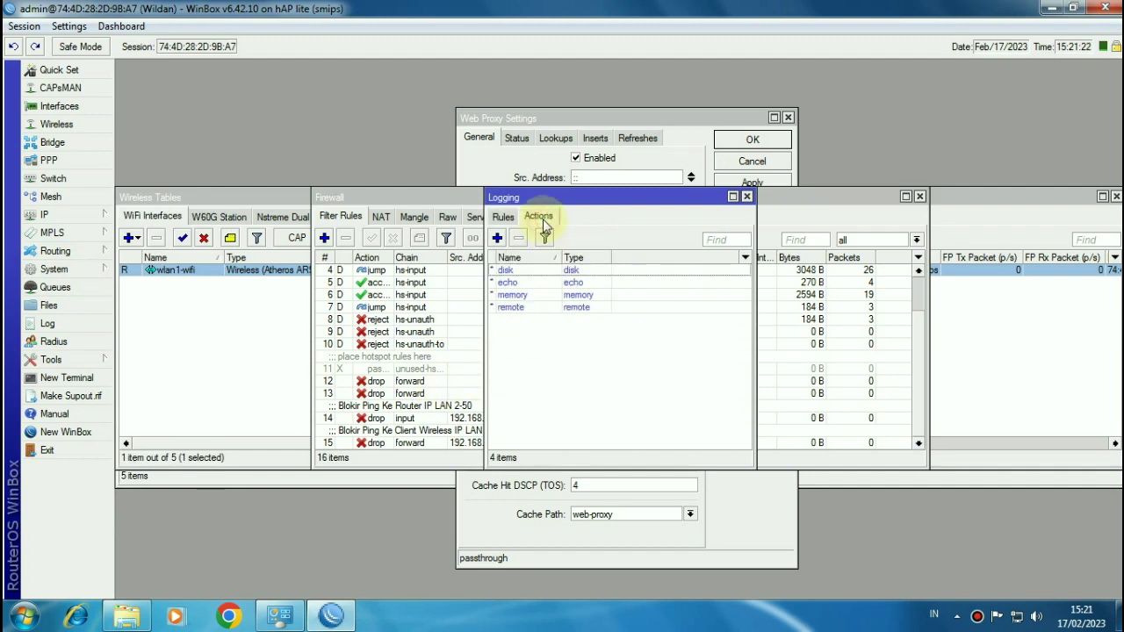
pyautogui.click(497, 239)
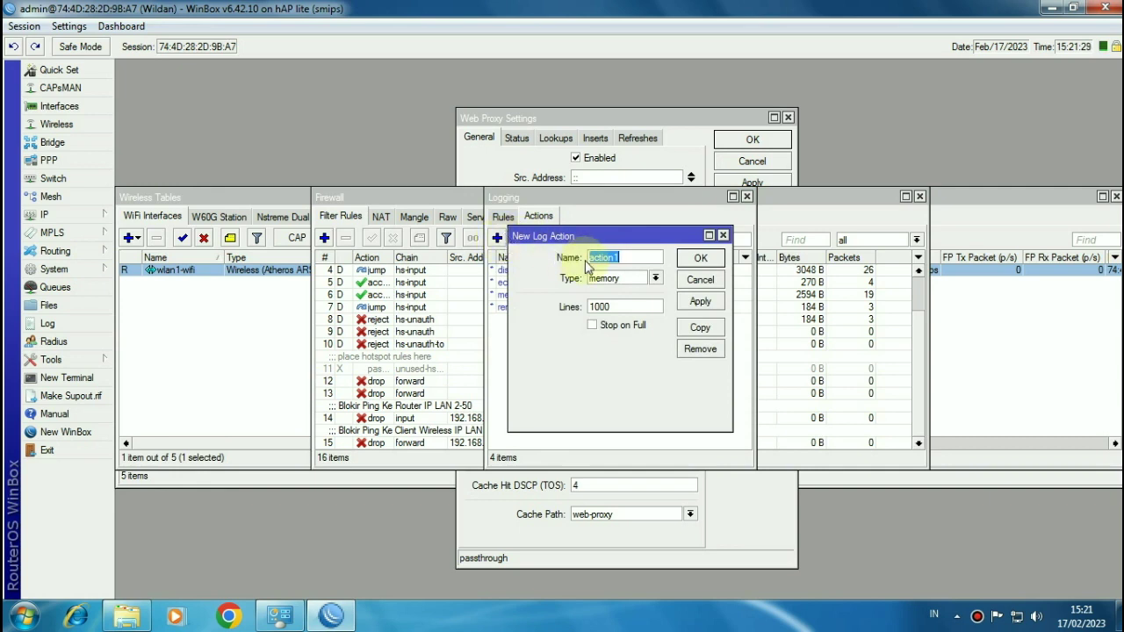
# Step: Create a disk-type log action named Akses writing to file Akses-r
pyautogui.write('Akses')
pyautogui.click(618, 279)
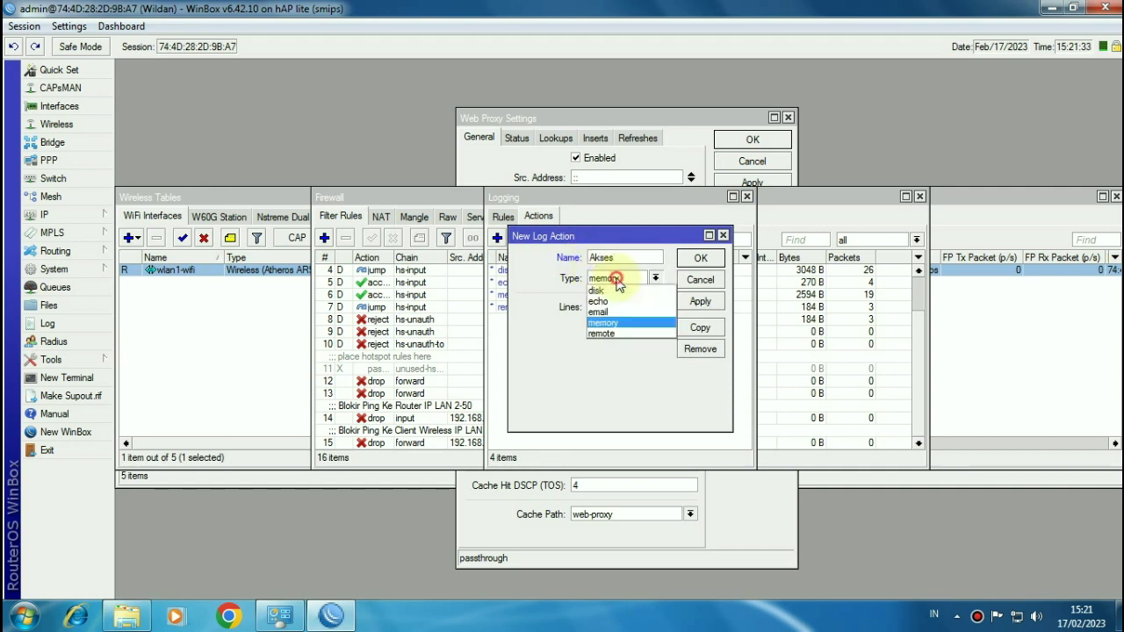
pyautogui.click(615, 291)
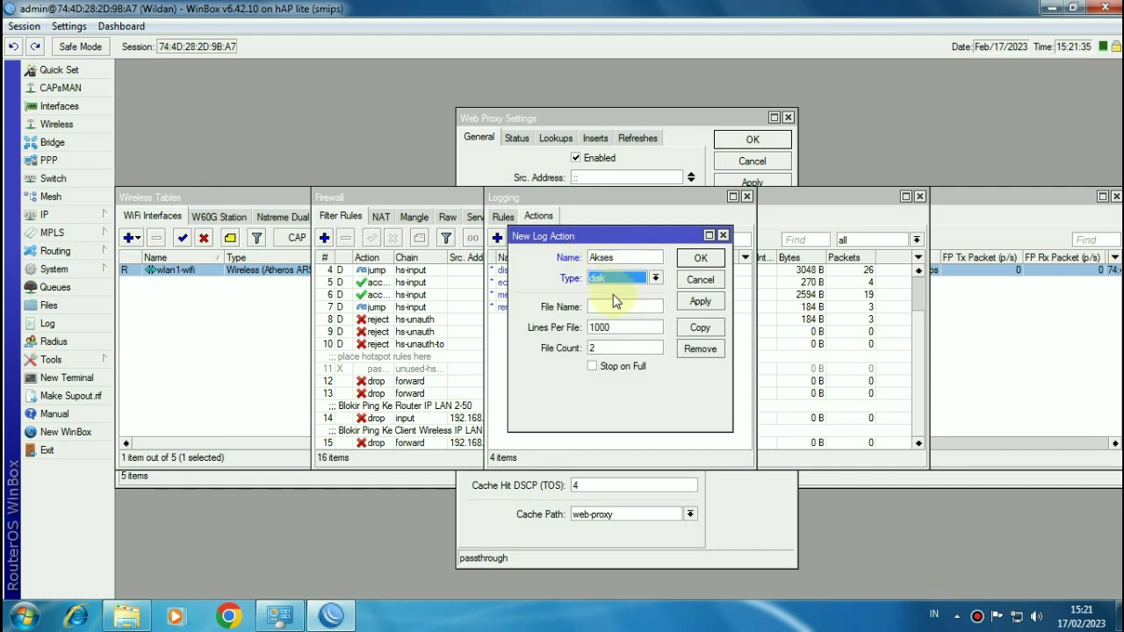
pyautogui.click(619, 307)
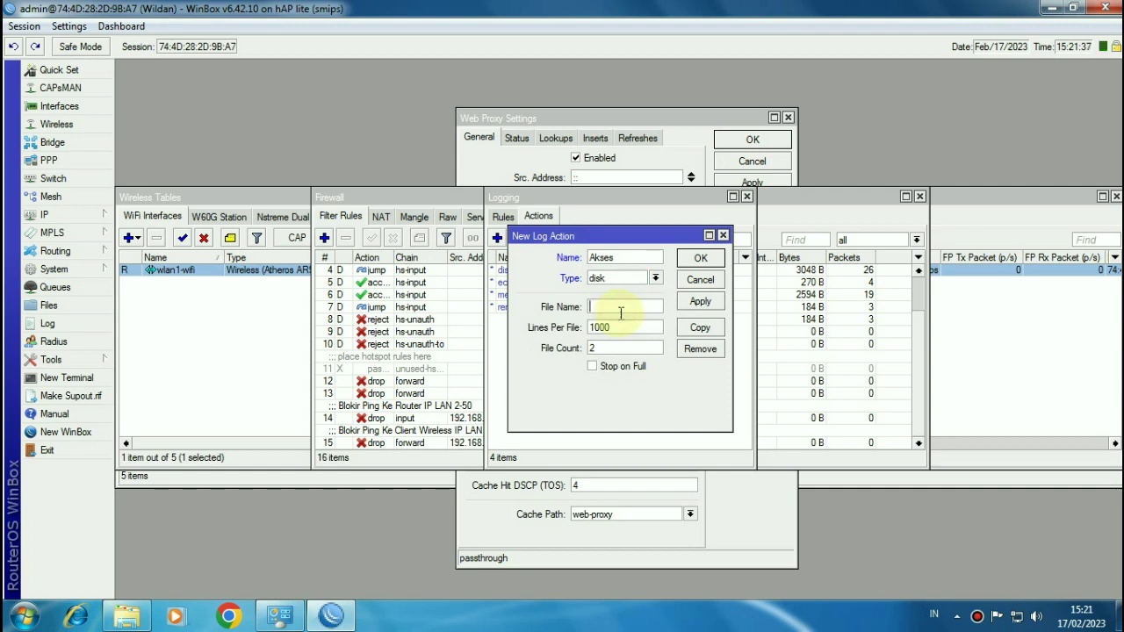
pyautogui.write('Akses-r')
pyautogui.click(686, 263)
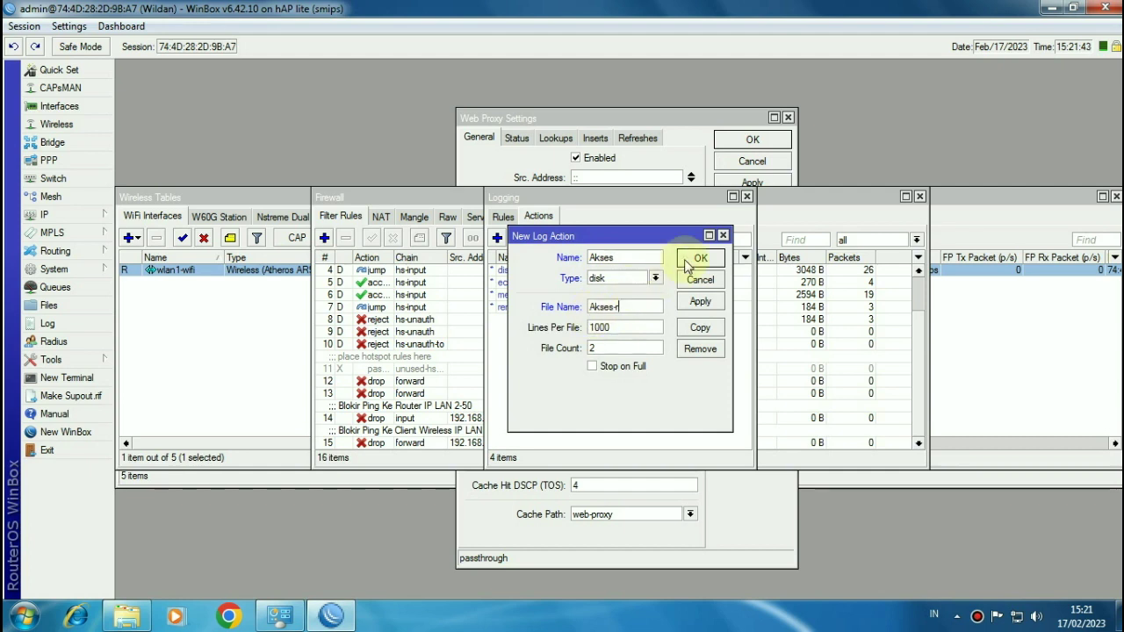
pyautogui.click(700, 258)
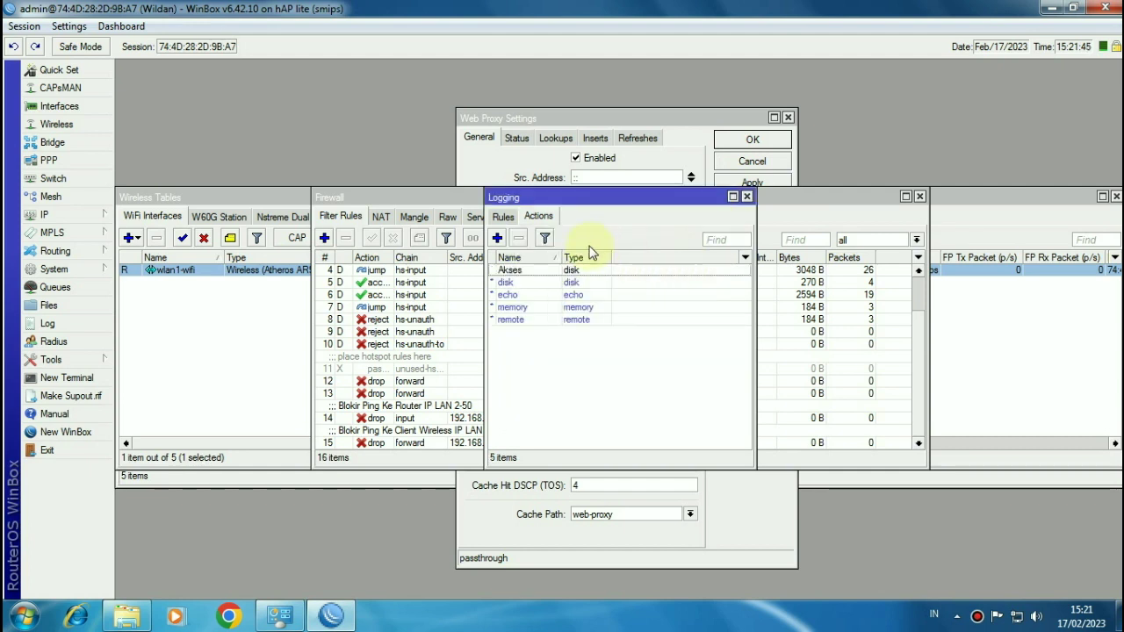
# Step: Add an info-topic logging rule with prefix akses-router sent to the Akses action
pyautogui.click(501, 219)
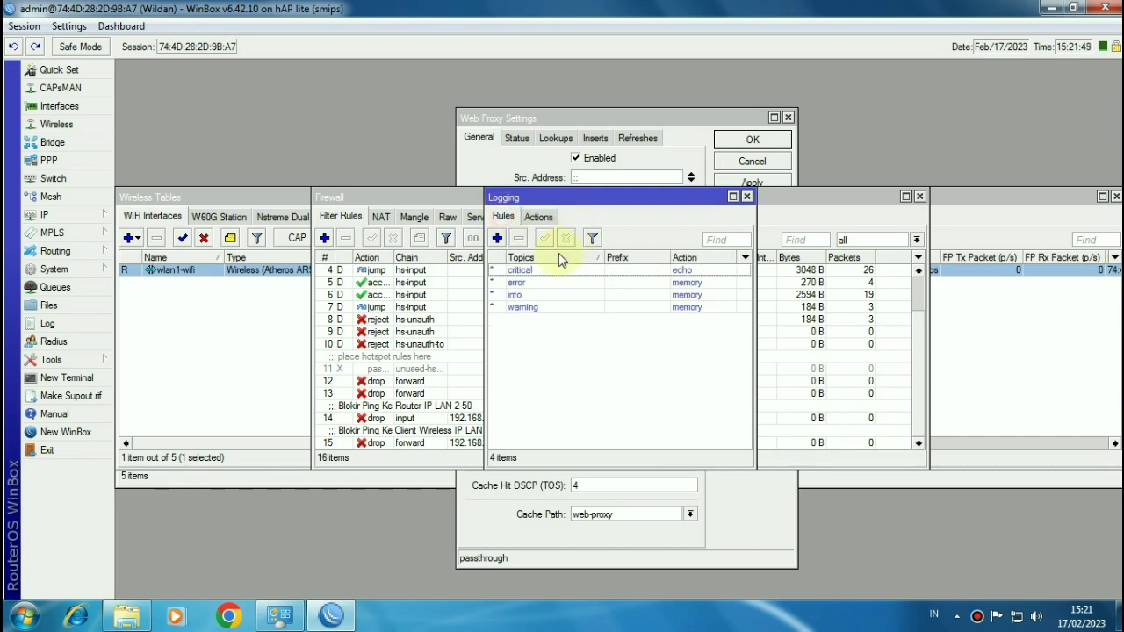
pyautogui.click(497, 237)
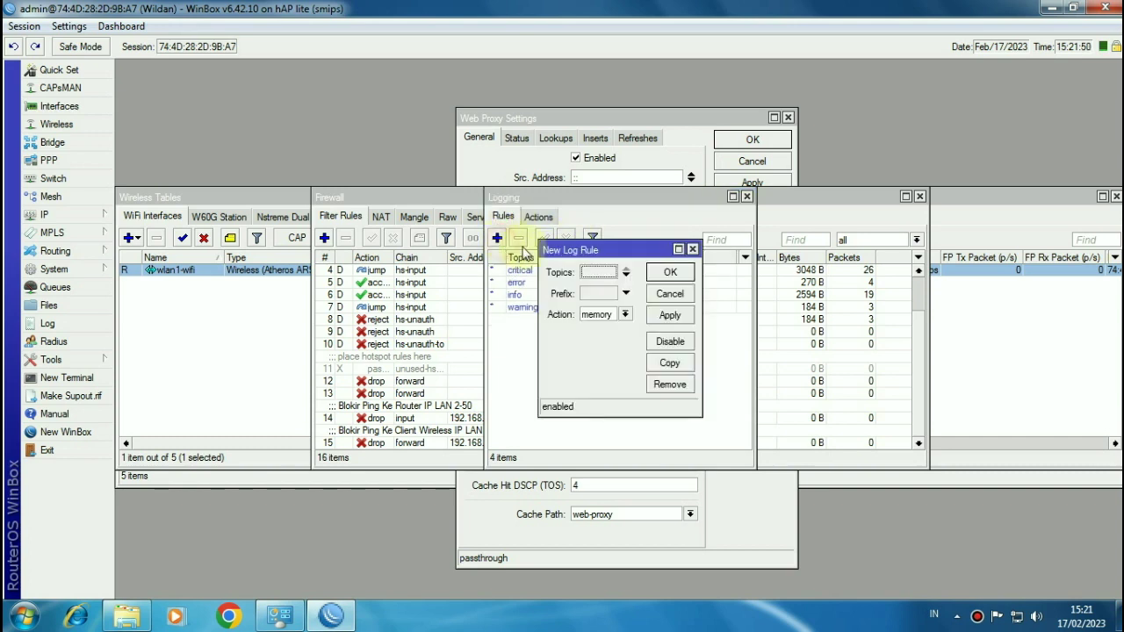
pyautogui.click(602, 274)
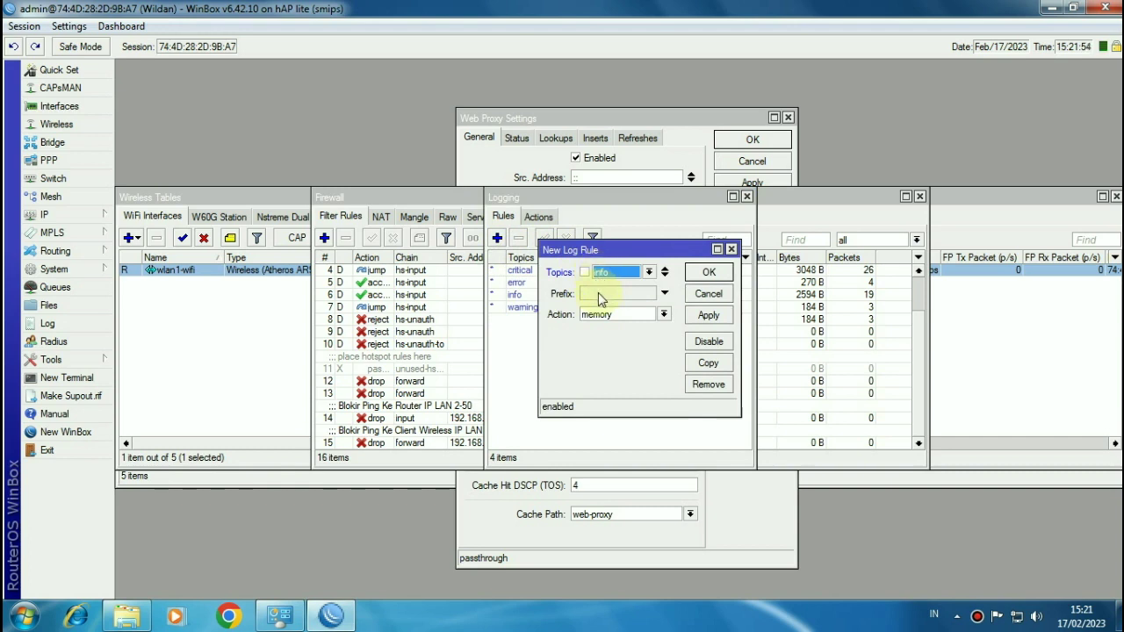
pyautogui.click(598, 294)
pyautogui.write('akses-router')
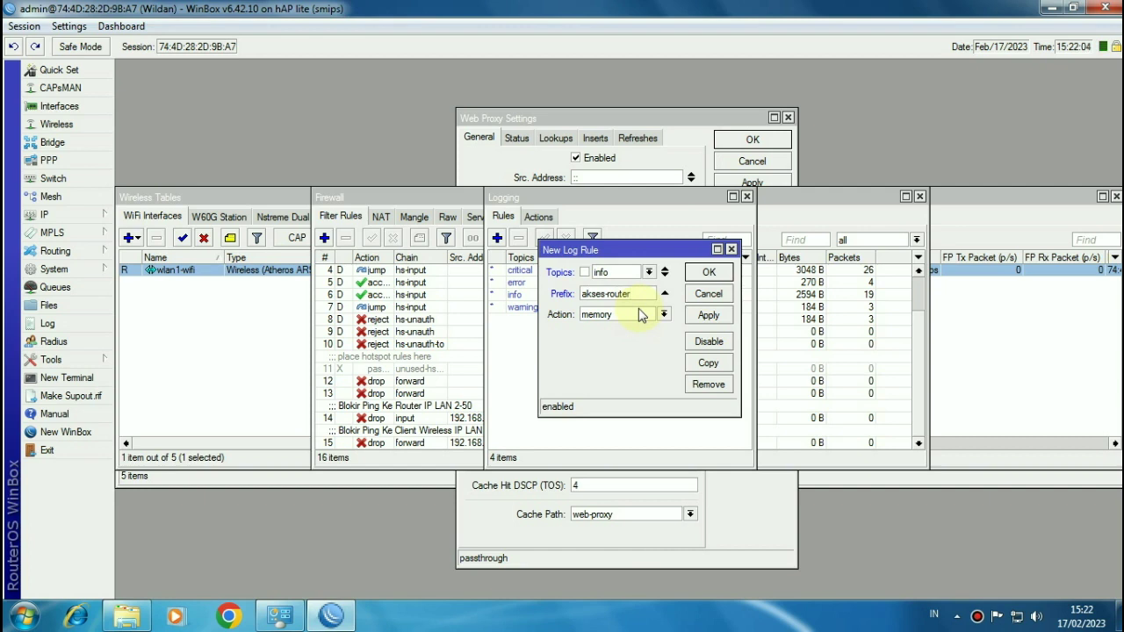
pyautogui.click(630, 323)
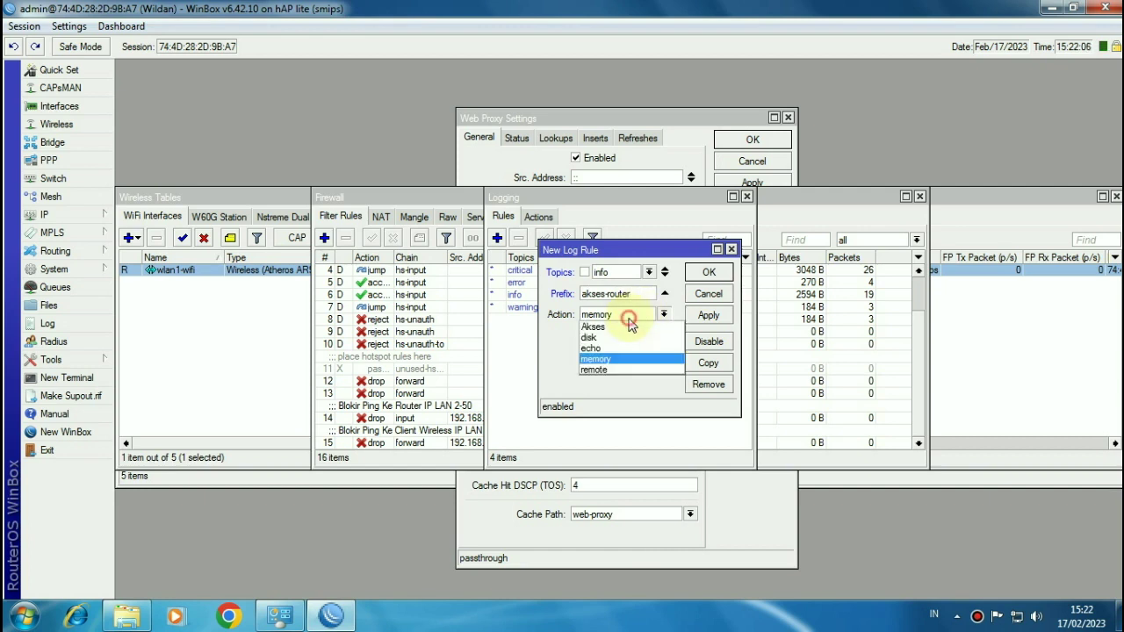
pyautogui.click(634, 336)
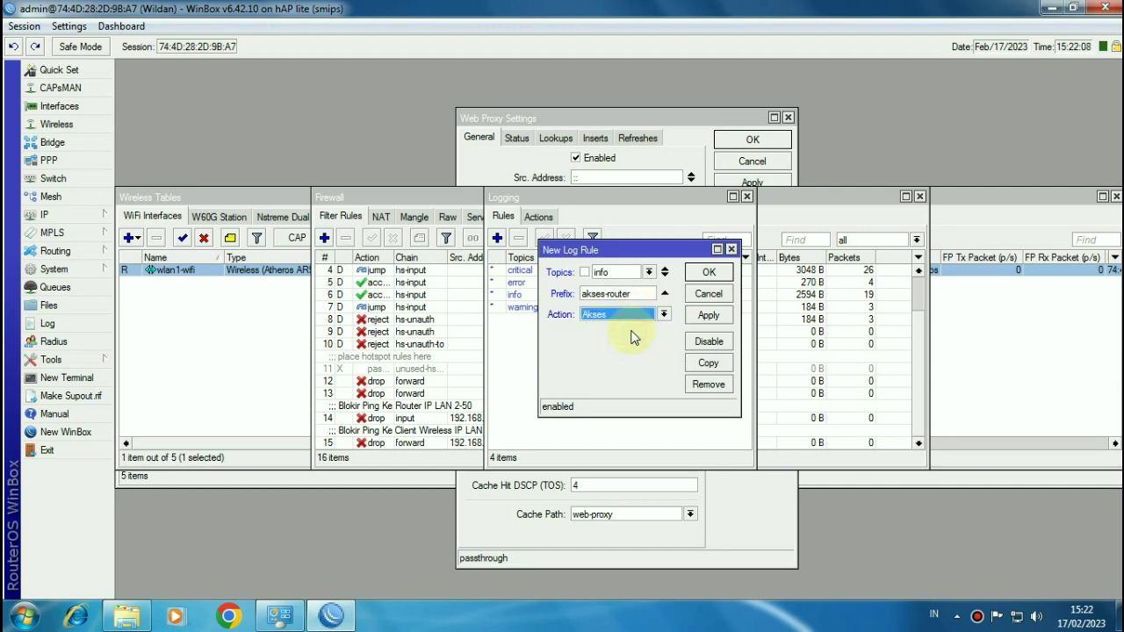
pyautogui.click(708, 272)
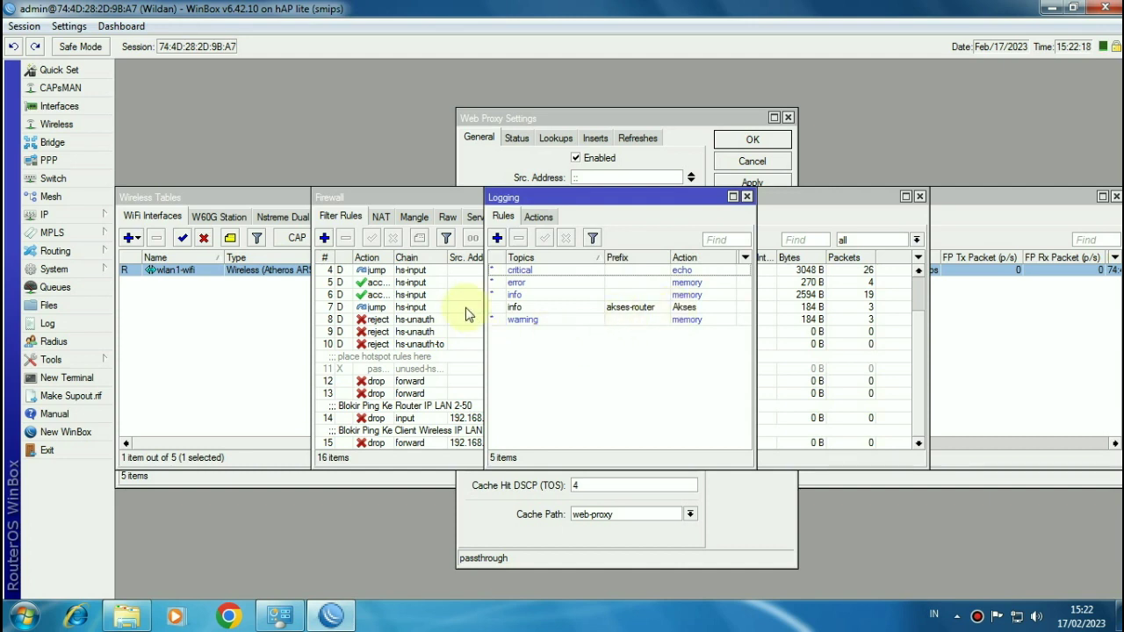
pyautogui.click(88, 222)
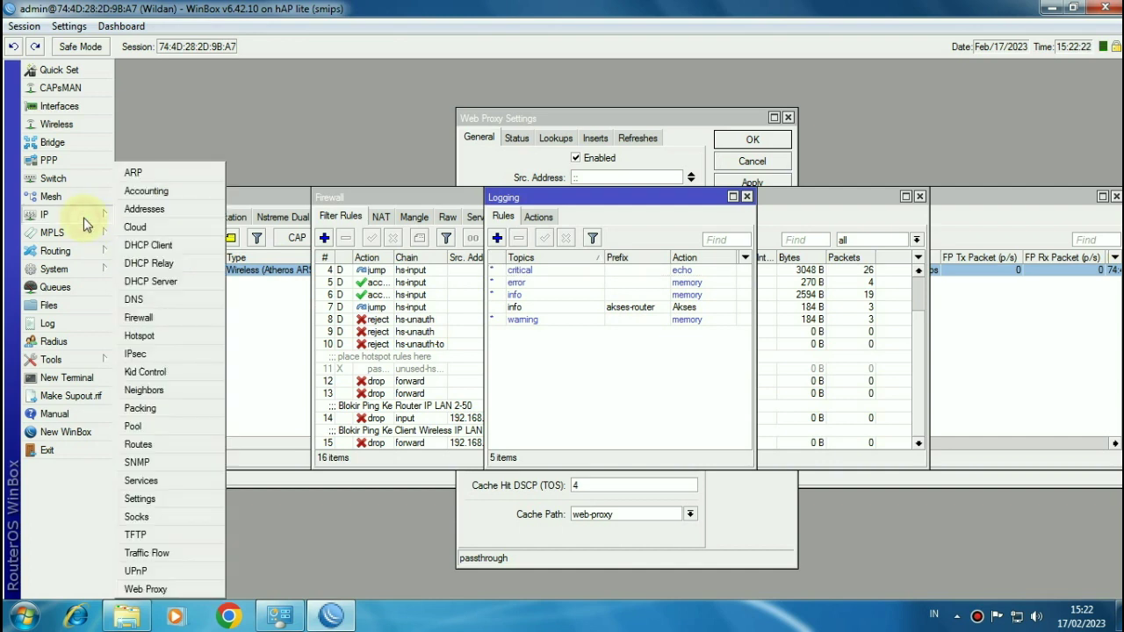
# Step: Start a new filter rule on the input chain matching tcp
pyautogui.click(165, 319)
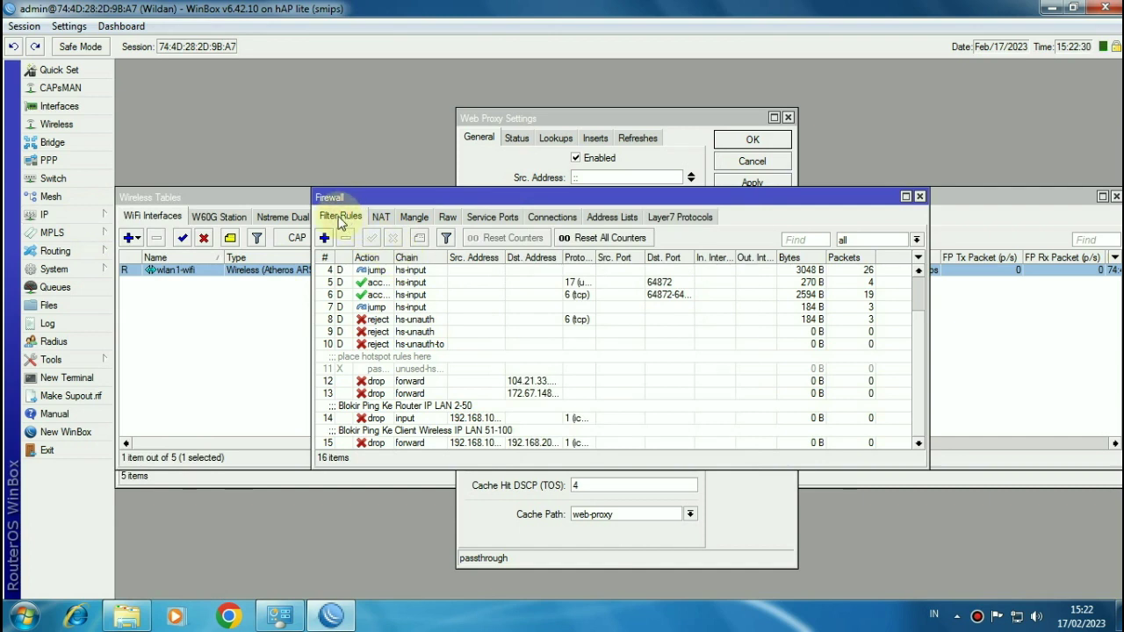
pyautogui.click(324, 238)
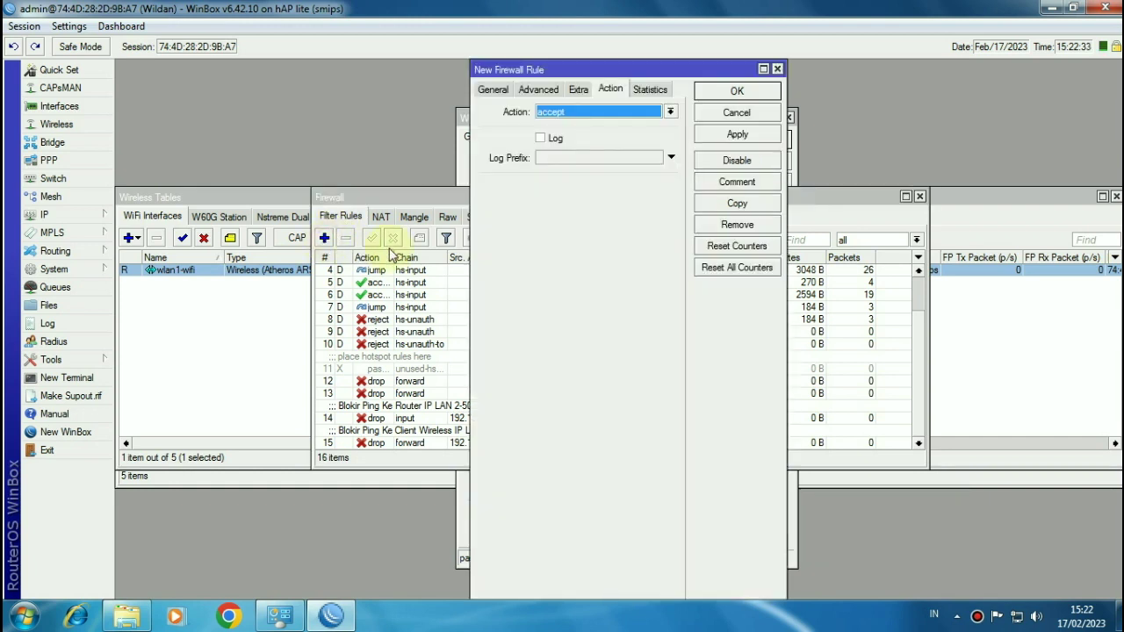
pyautogui.click(492, 90)
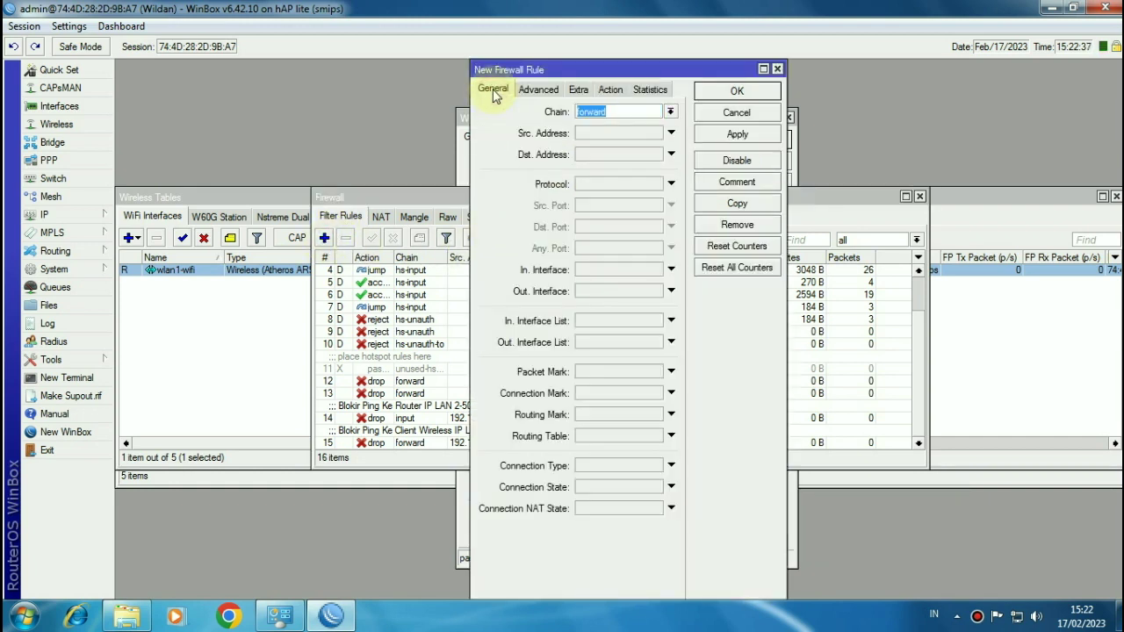
pyautogui.click(671, 112)
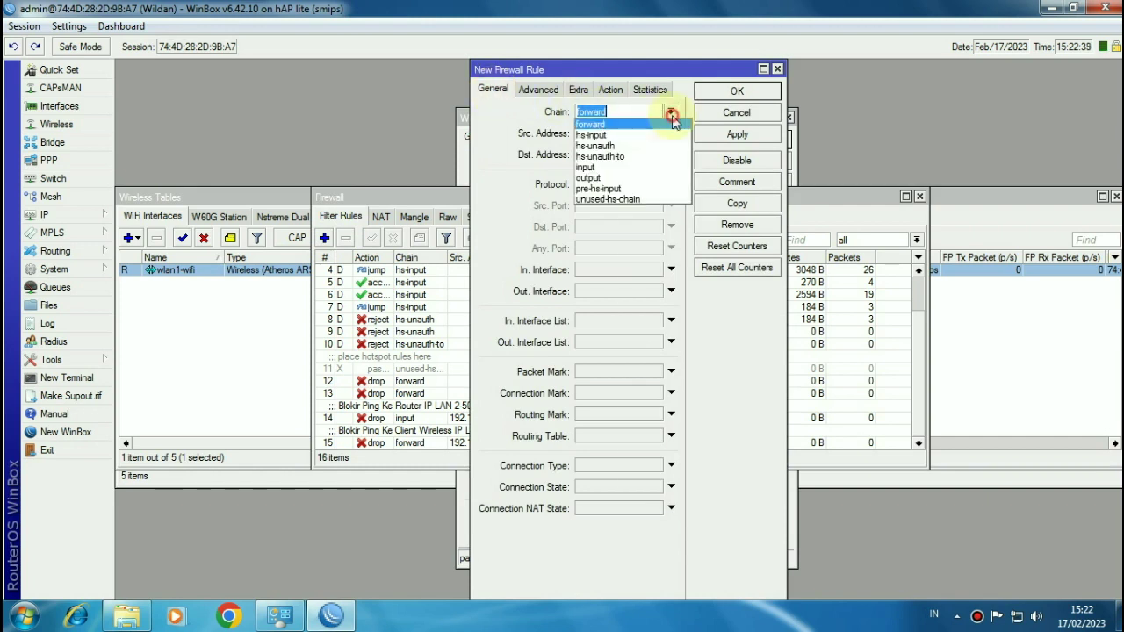
pyautogui.click(648, 166)
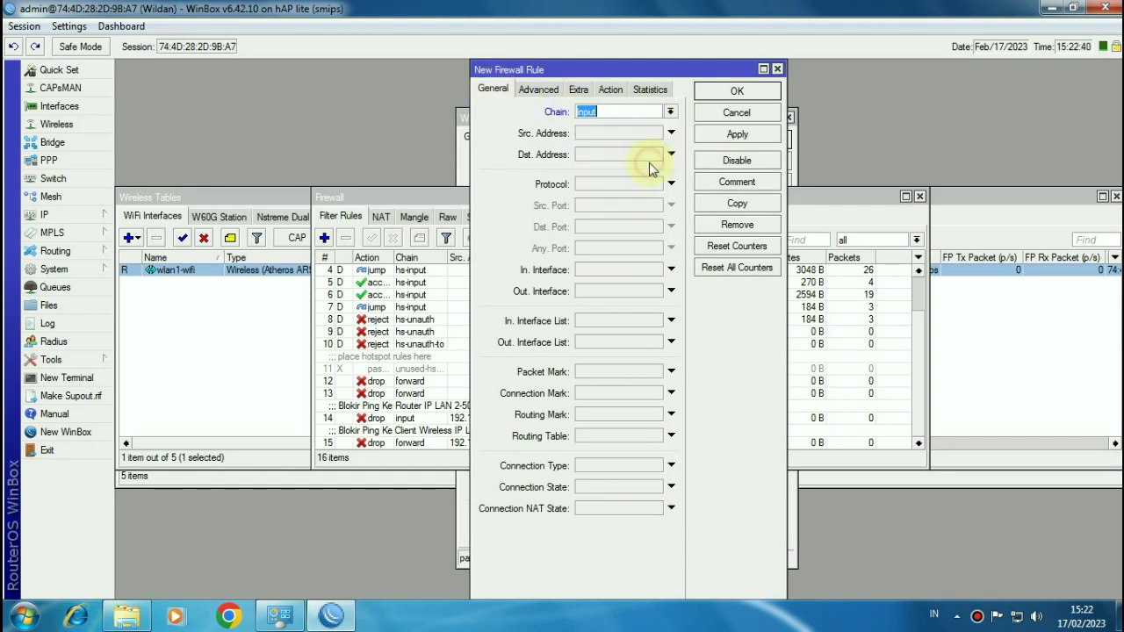
pyautogui.click(603, 184)
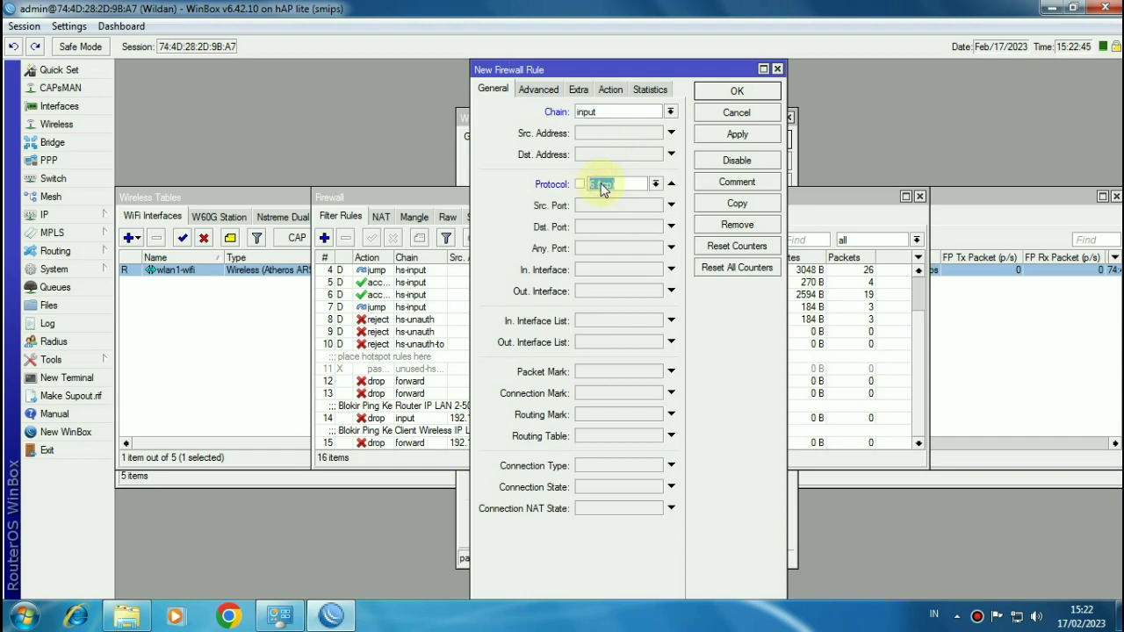
# Step: Set the rule's destination ports to 8080,8291,21,22,23
pyautogui.click(588, 229)
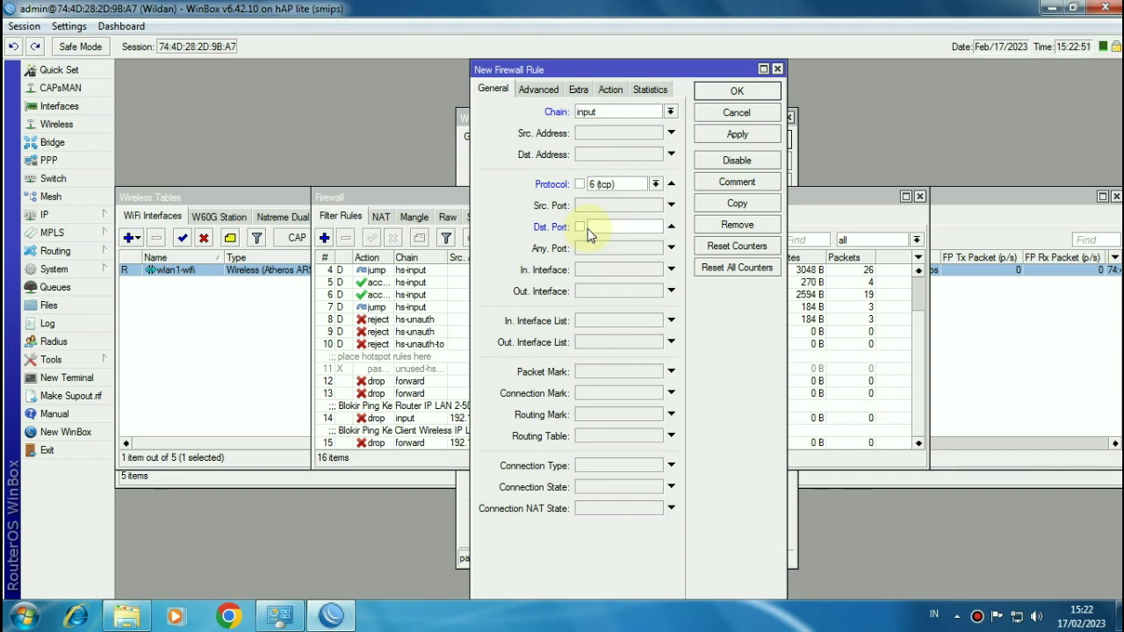
pyautogui.write('80')
pyautogui.write(',8291,21,22,23')
pyautogui.doubleClick(608, 228)
pyautogui.click(609, 226)
pyautogui.doubleClick(609, 226)
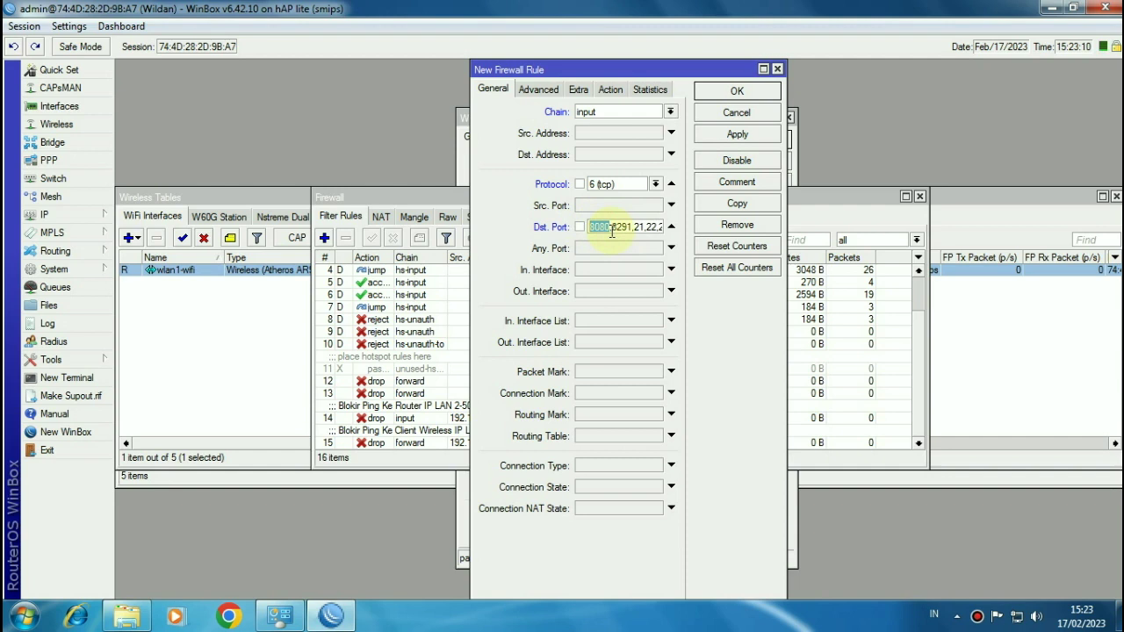
# Step: Set the rule's action to log with log prefix 'Akses Router'
pyautogui.click(612, 90)
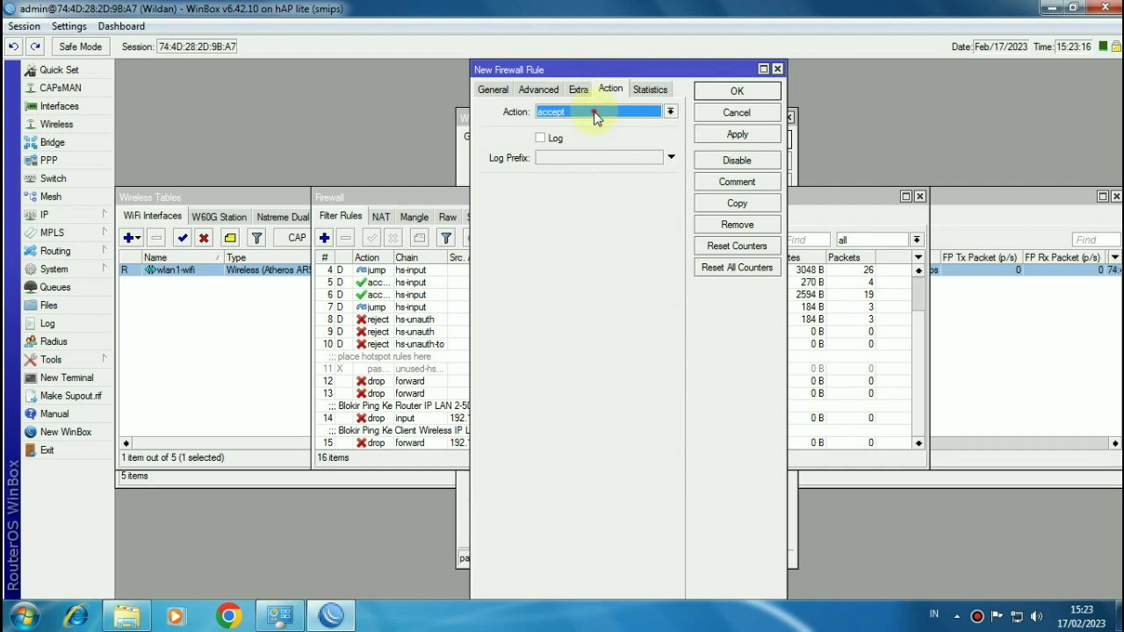
pyautogui.click(594, 114)
pyautogui.click(568, 186)
pyautogui.click(564, 163)
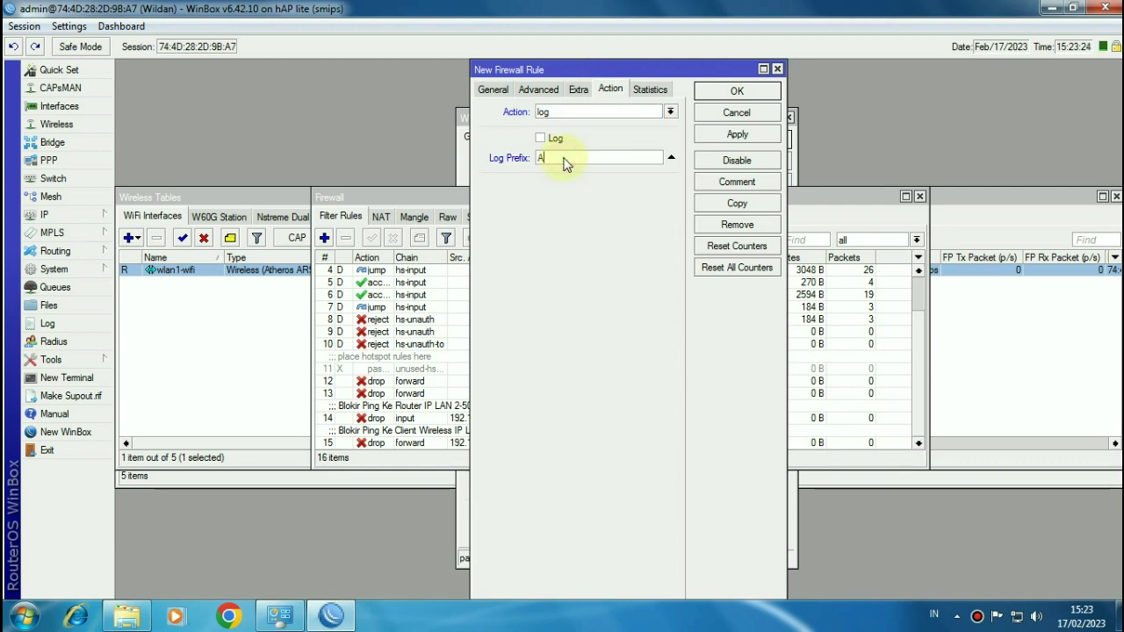
pyautogui.write('Akses Router')
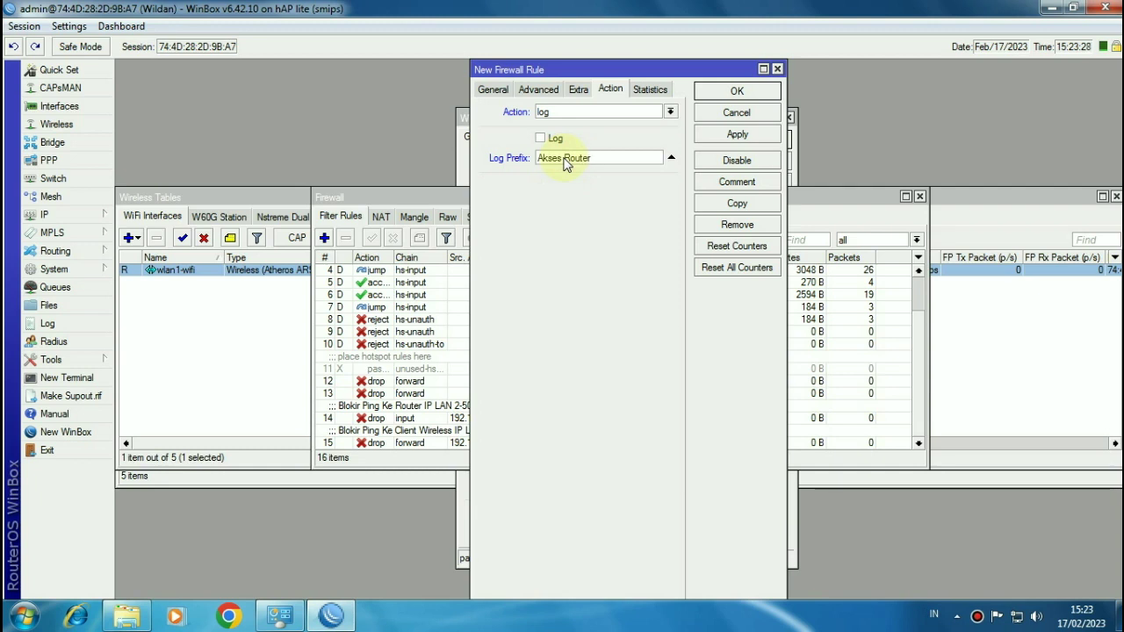
# Step: Comment the rule 'Logging Akses Router' and save it
pyautogui.click(724, 191)
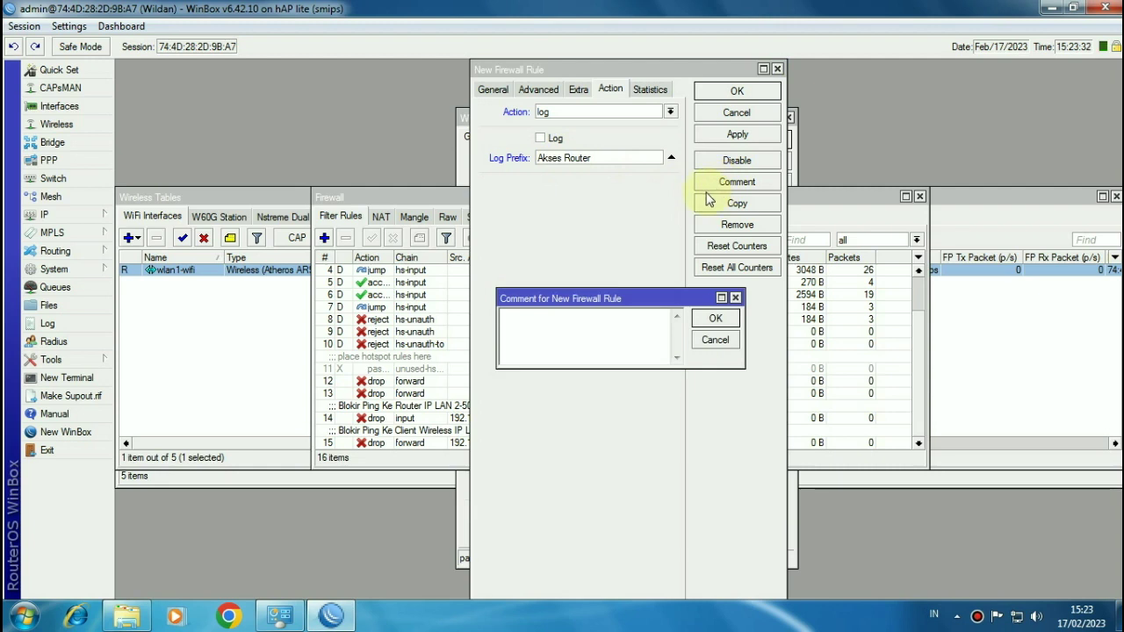
pyautogui.write('Logging Akses Rout')
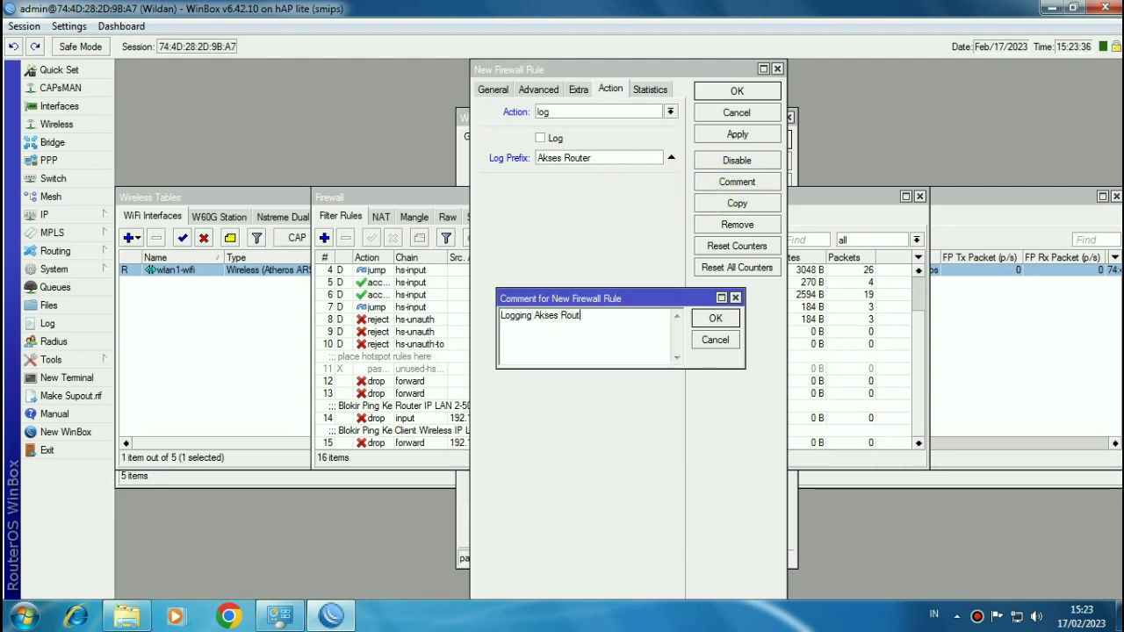
pyautogui.write('er')
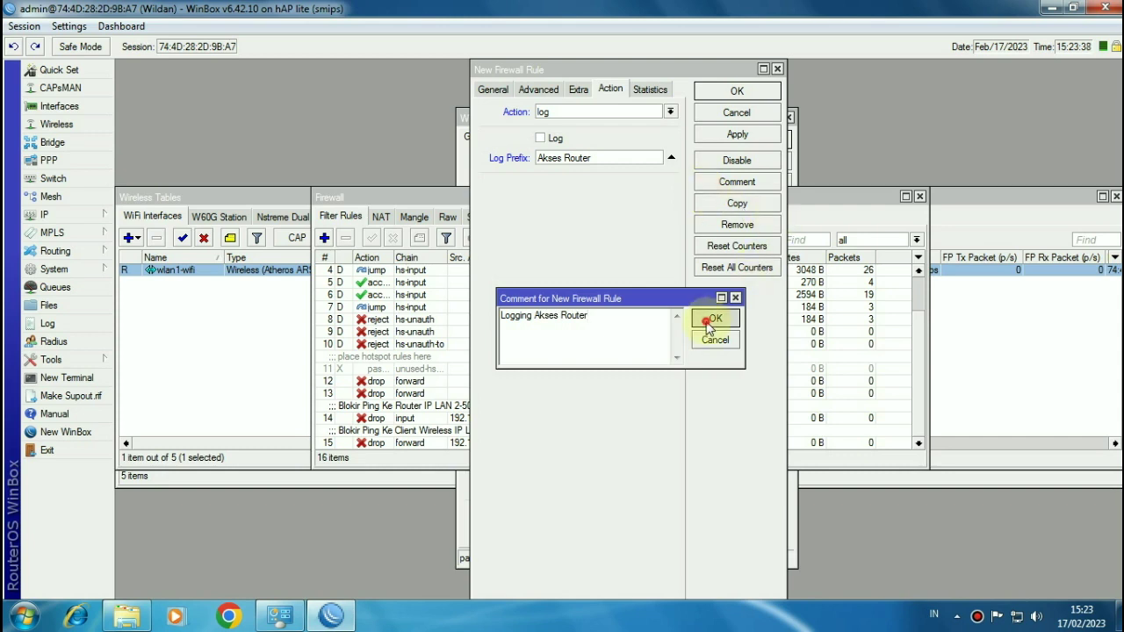
pyautogui.click(712, 318)
pyautogui.click(741, 92)
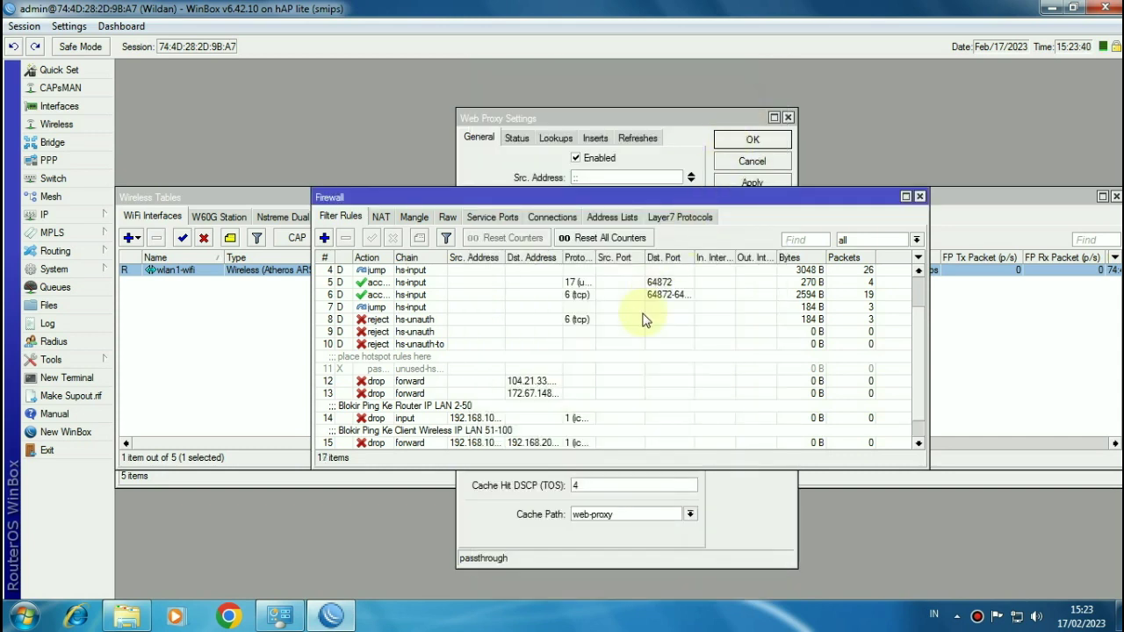
# Step: Open the System > Users list showing the admin account
pyautogui.scroll(-1, 642, 321)
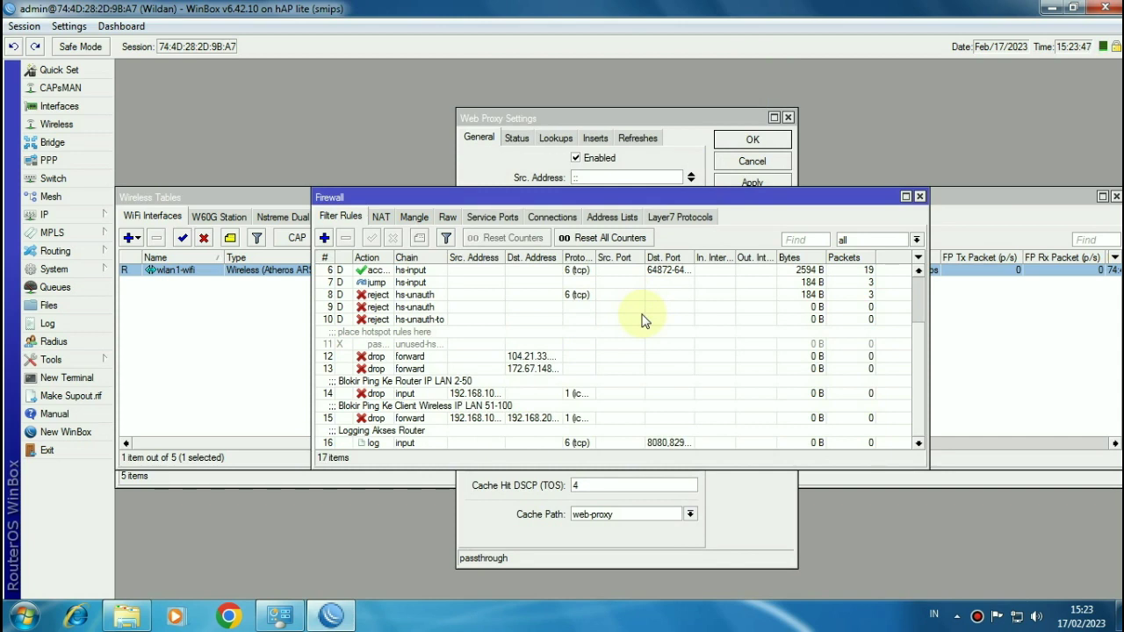
pyautogui.click(67, 270)
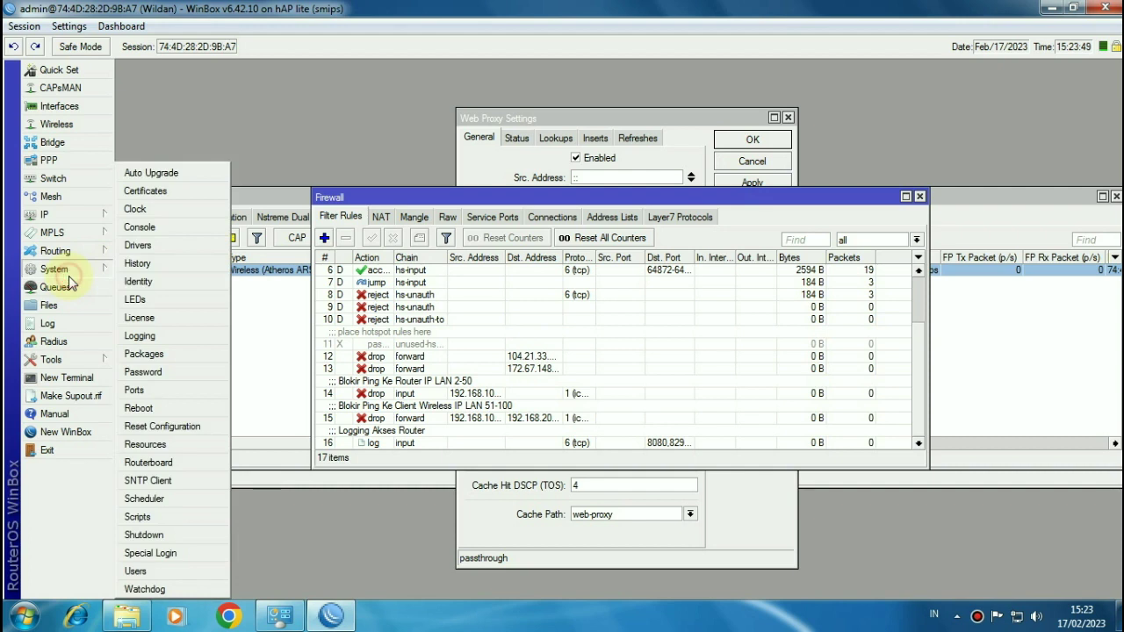
pyautogui.click(140, 572)
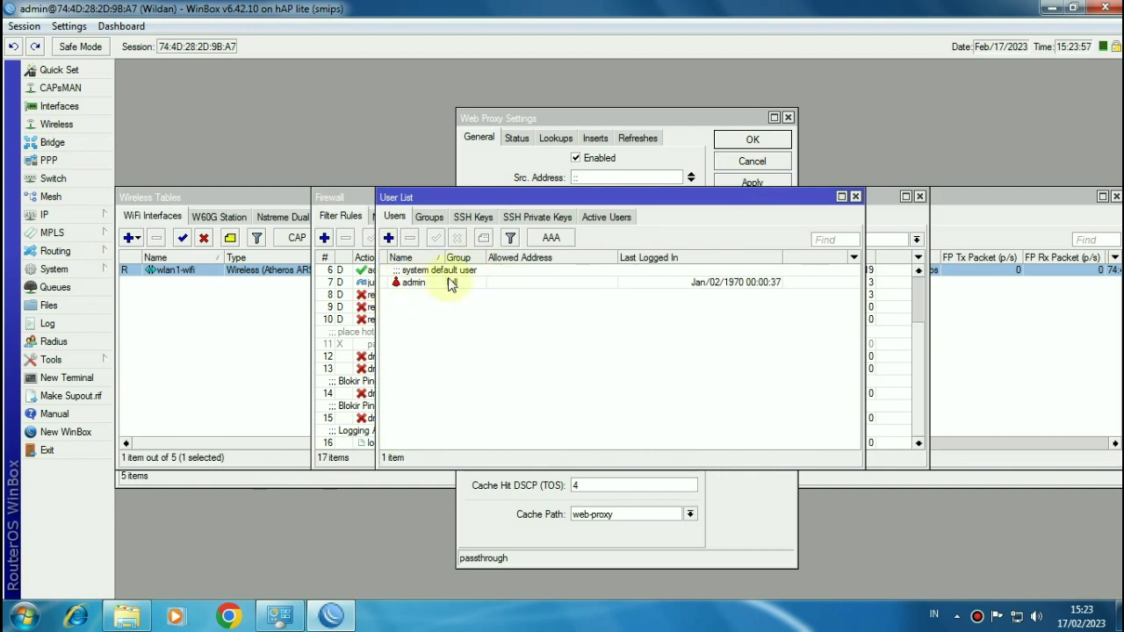
pyautogui.click(495, 281)
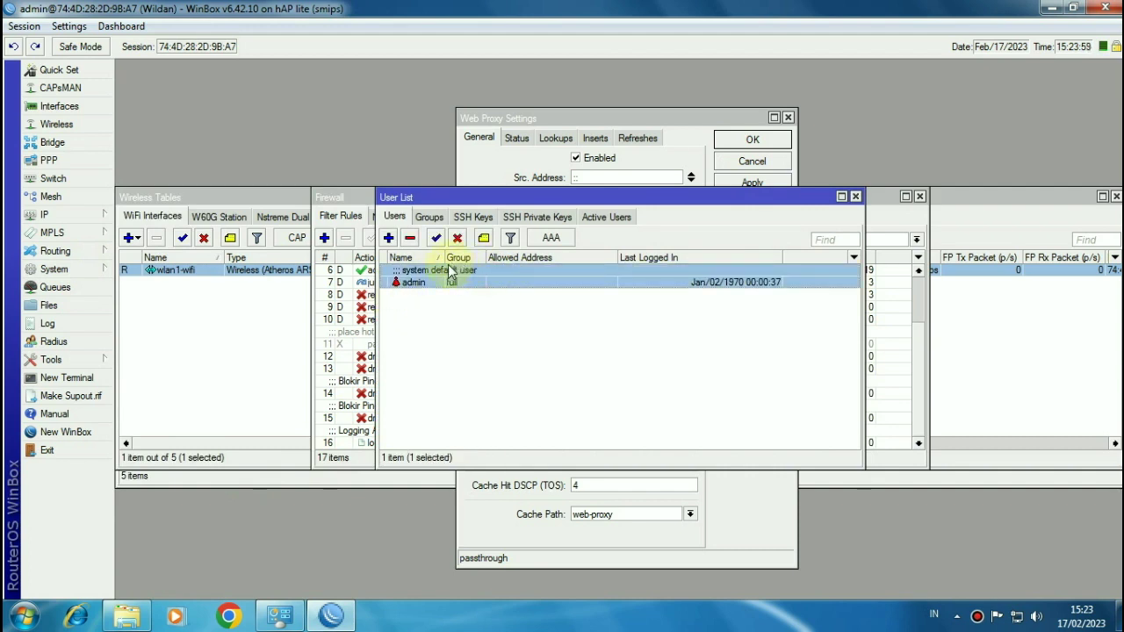
pyautogui.click(489, 303)
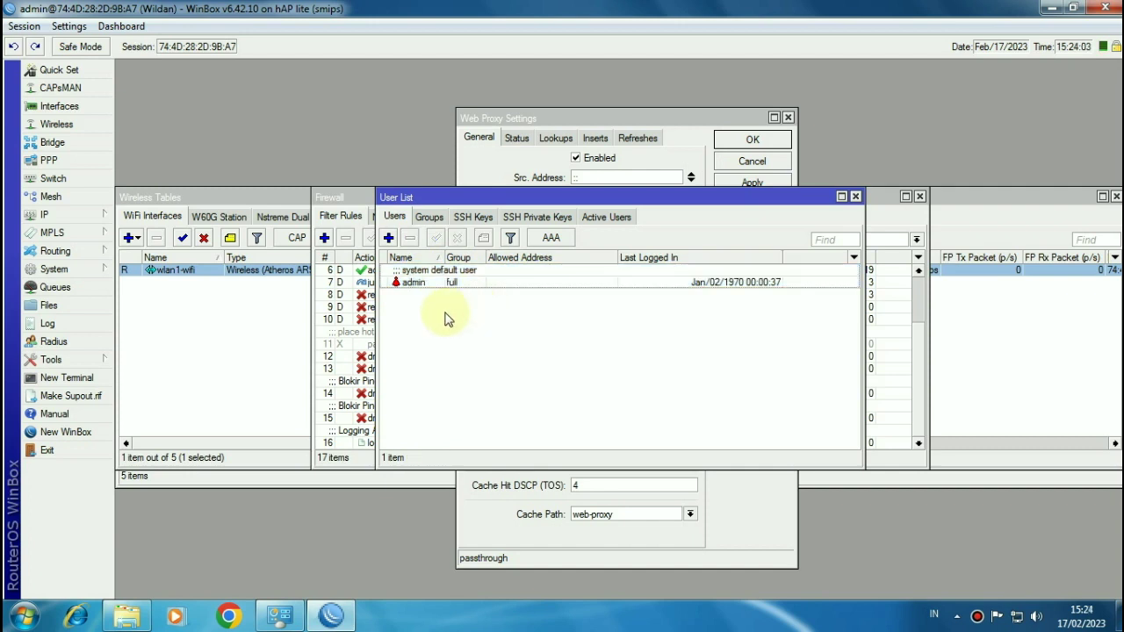
# Step: Add a new user in the full group with a password and save it
pyautogui.click(389, 238)
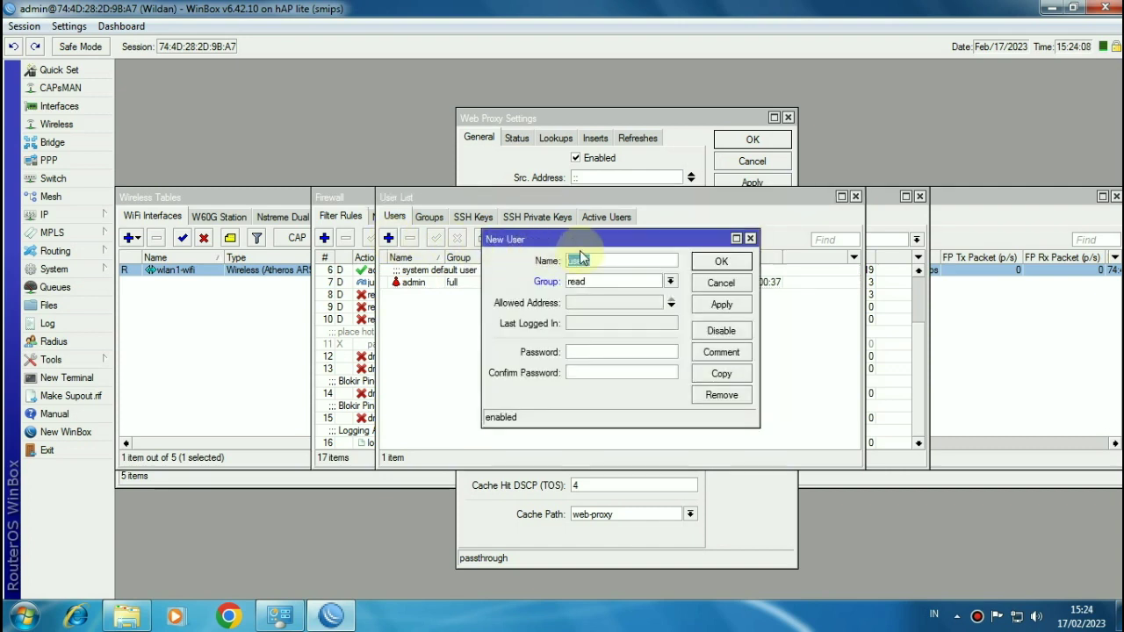
pyautogui.write('wildan')
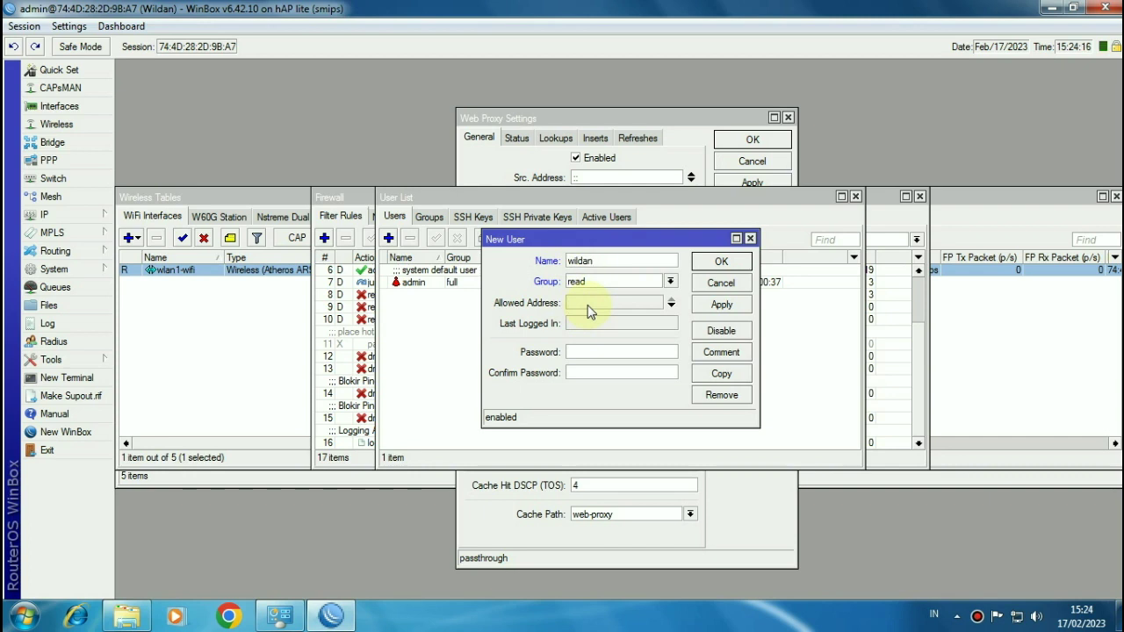
pyautogui.click(595, 288)
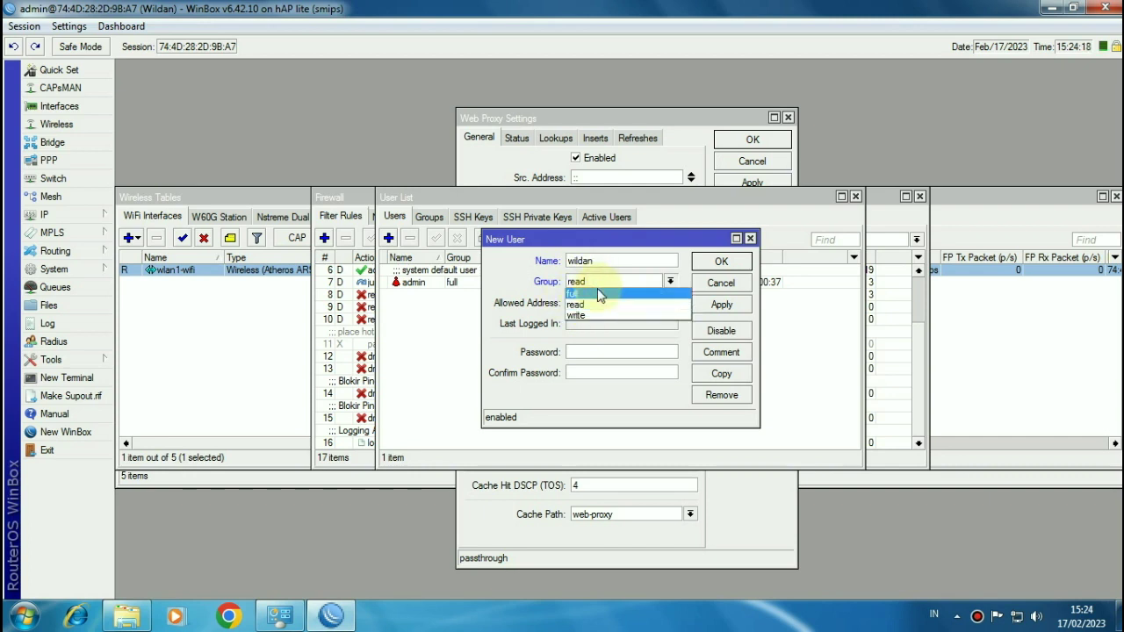
pyautogui.click(596, 295)
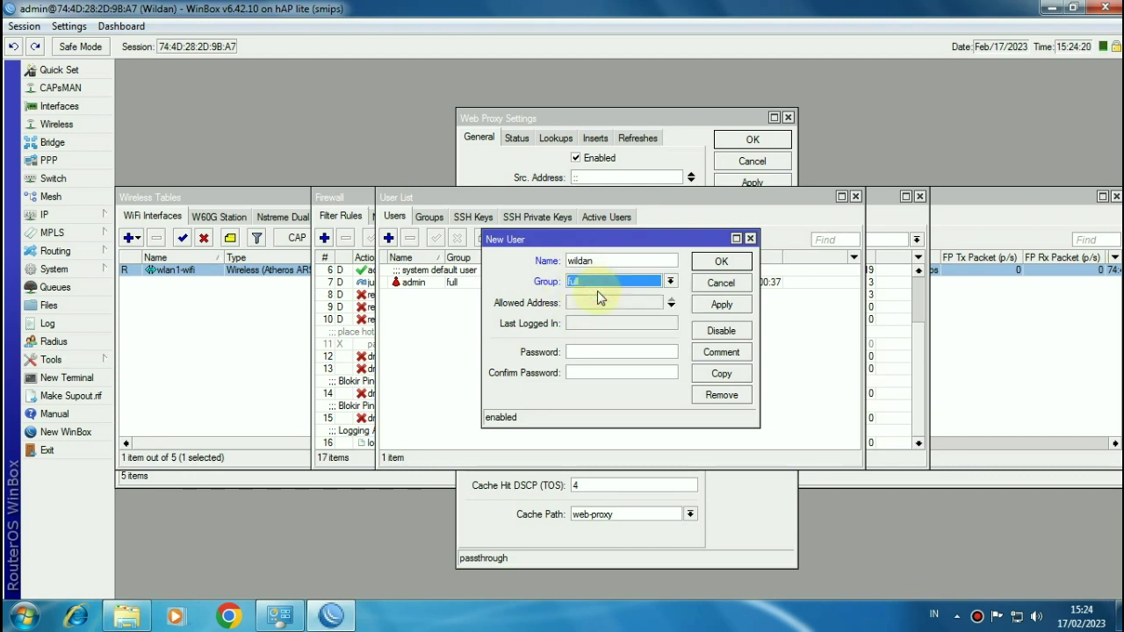
pyautogui.click(587, 351)
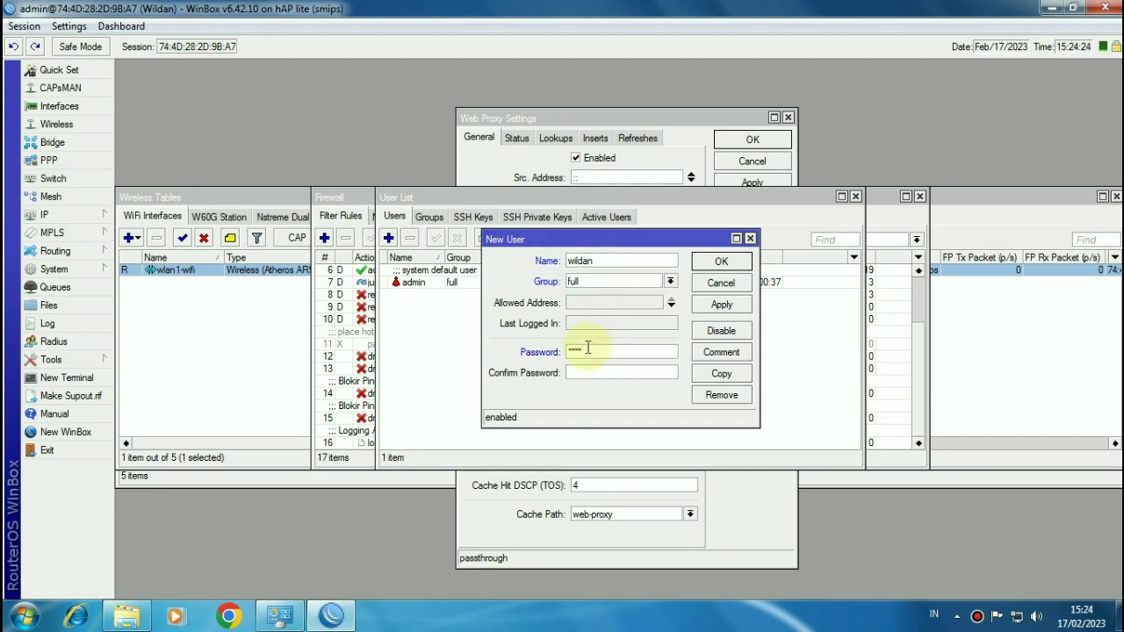
pyautogui.click(578, 376)
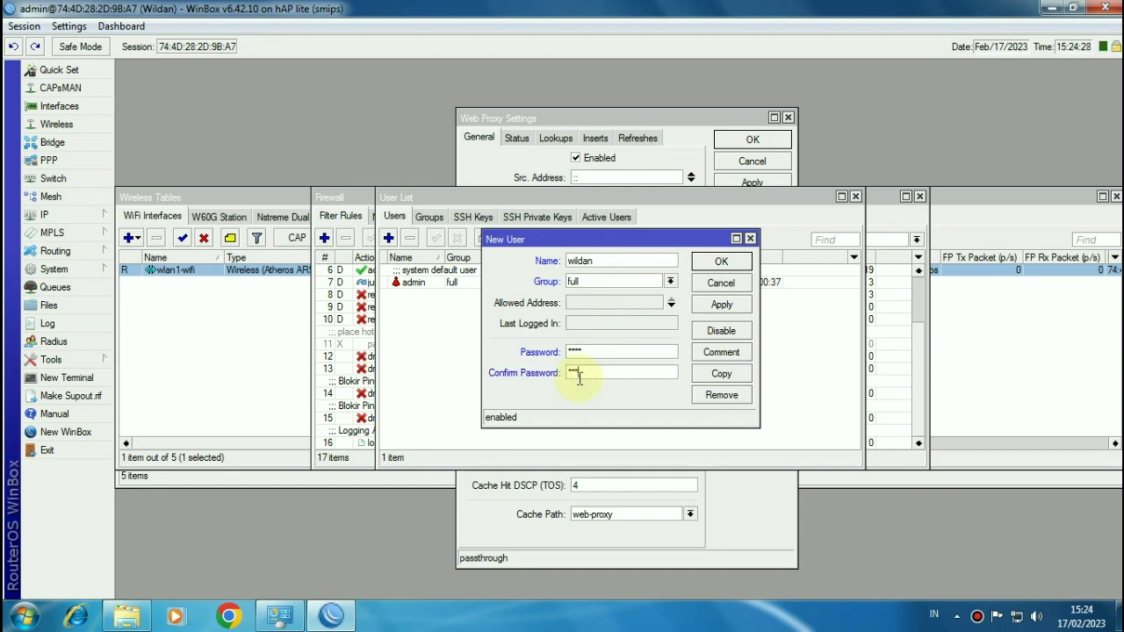
pyautogui.click(721, 263)
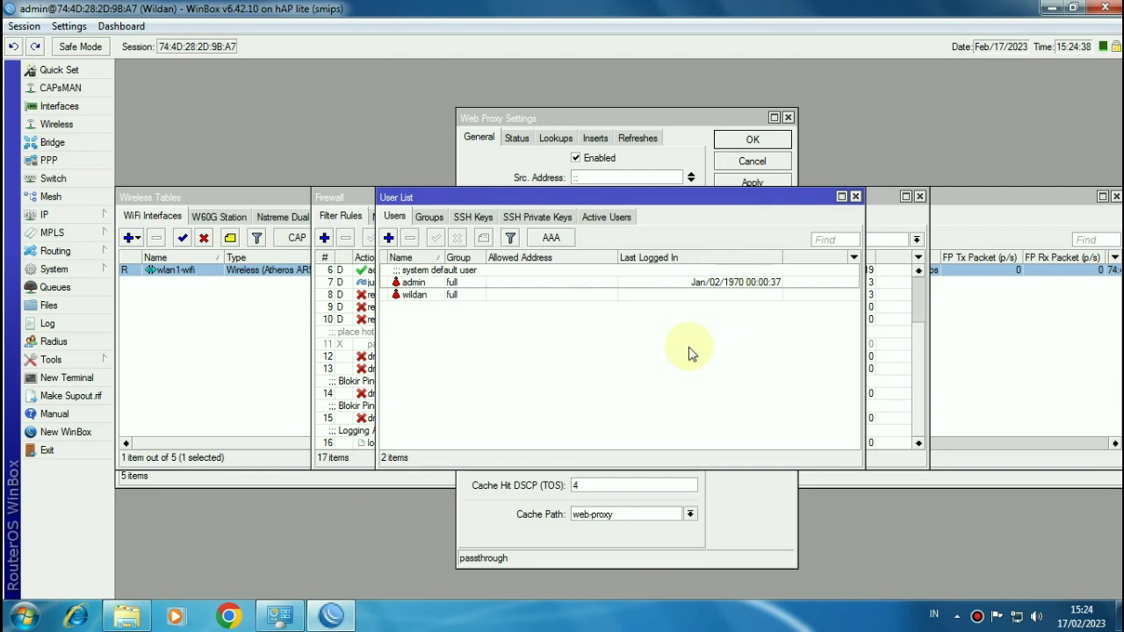
# Step: Extract the mikhmonv3ws zip in Documents\UJIKOM into a mikhmonv3ws folder
pyautogui.click(128, 615)
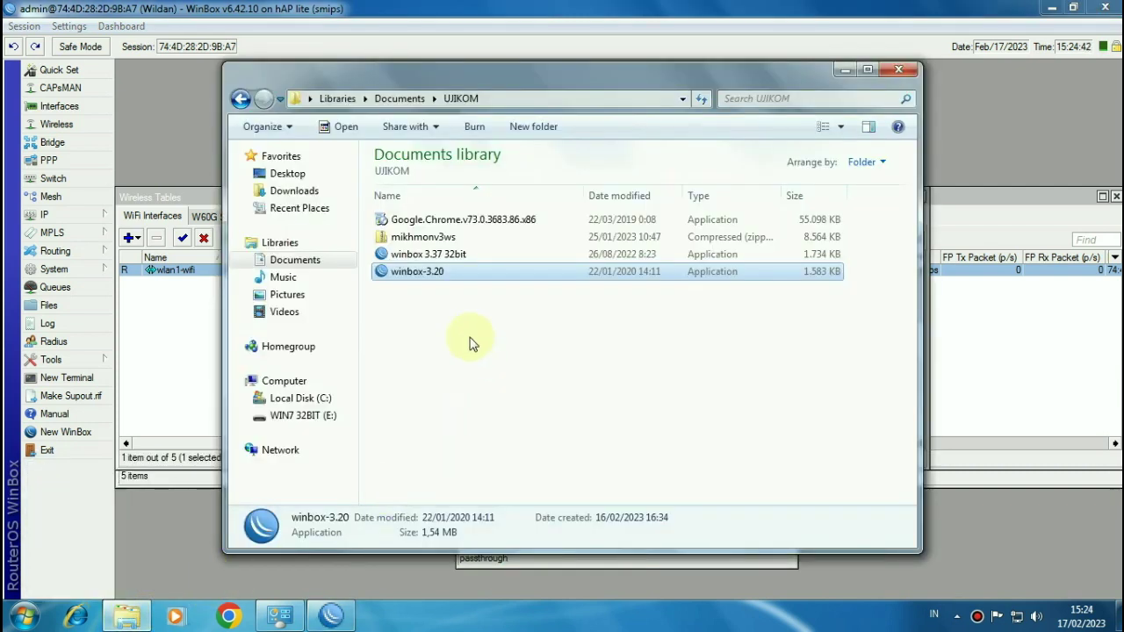
pyautogui.click(299, 260)
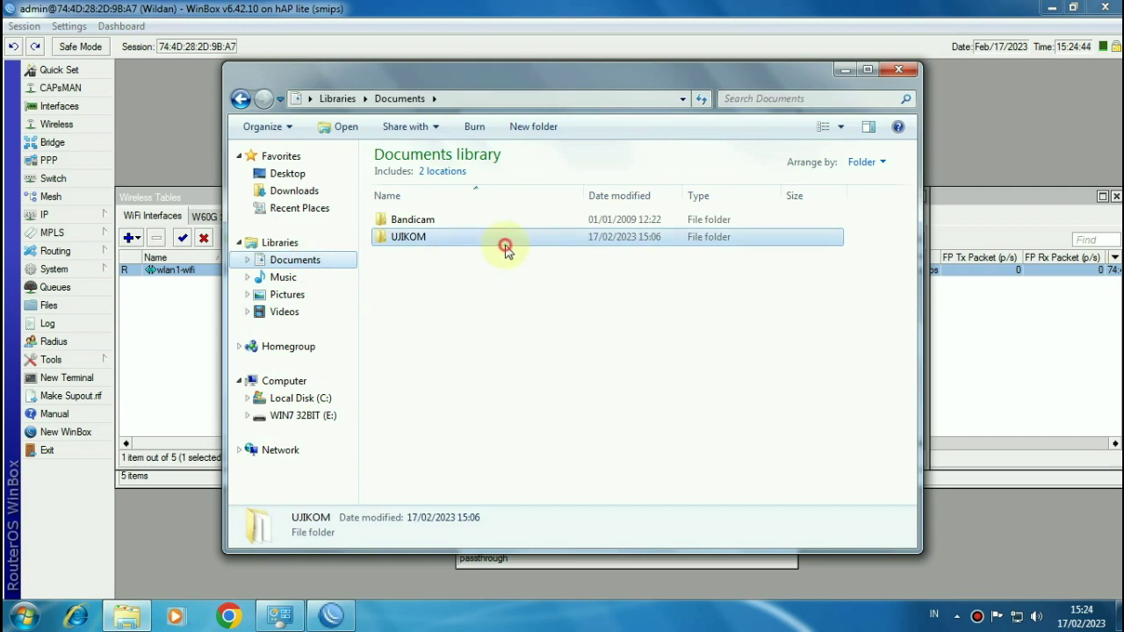
pyautogui.doubleClick(501, 240)
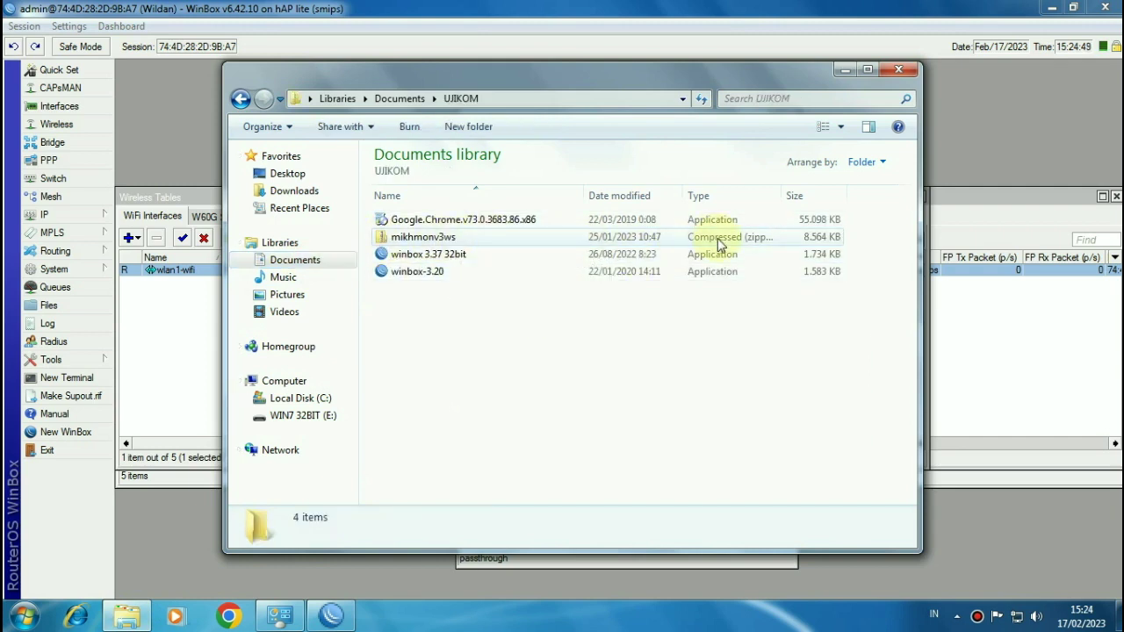
pyautogui.click(451, 239)
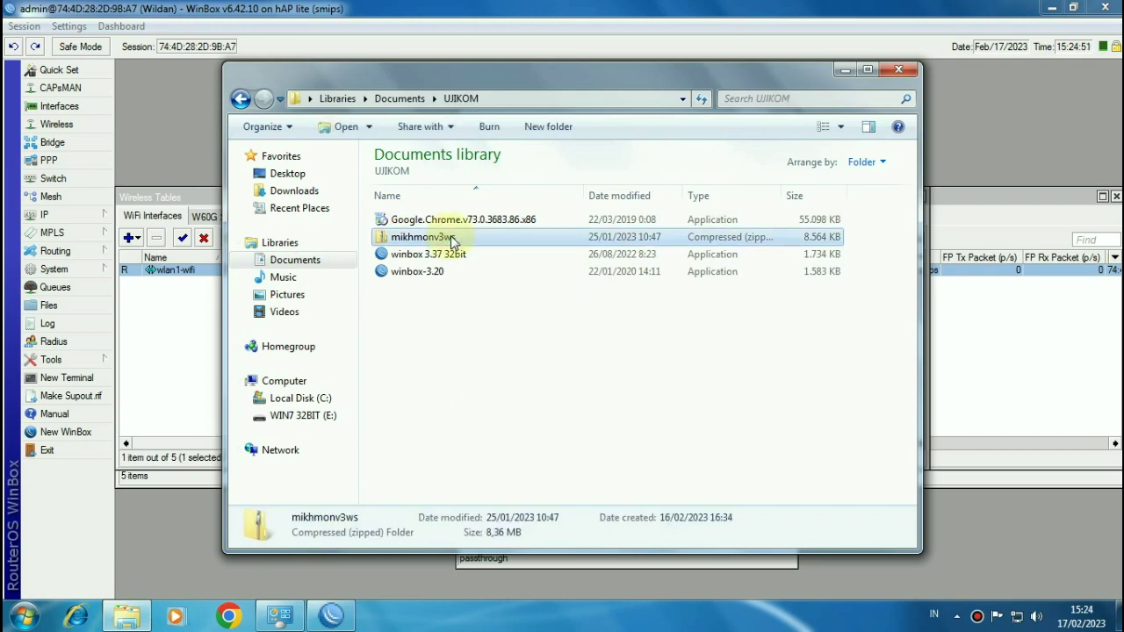
pyautogui.rightClick(451, 241)
pyautogui.click(493, 290)
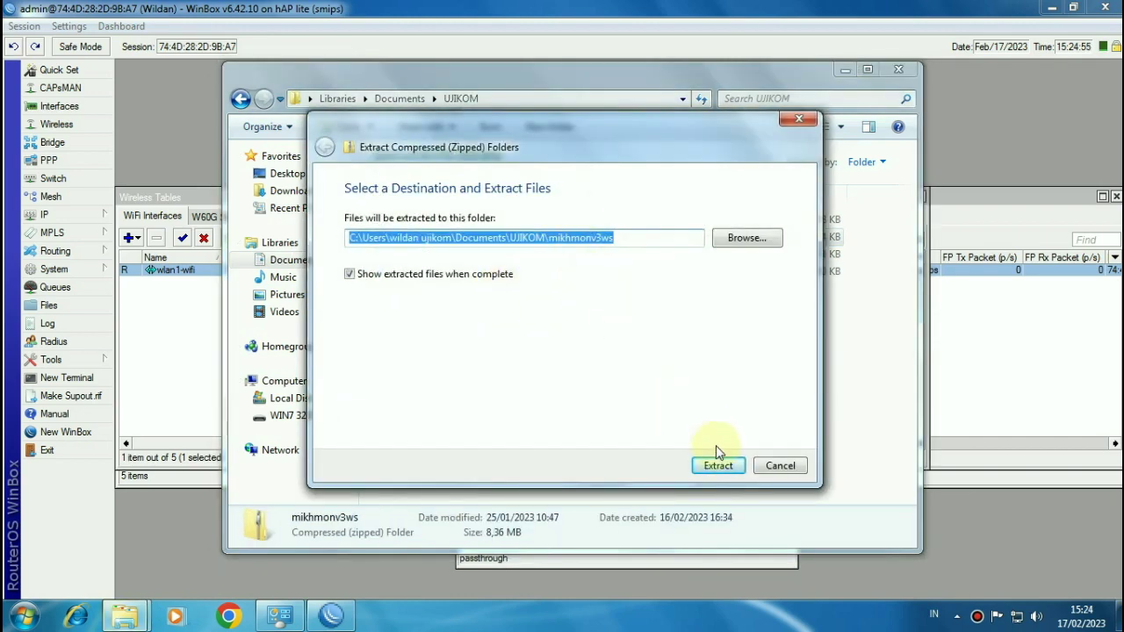
pyautogui.click(718, 465)
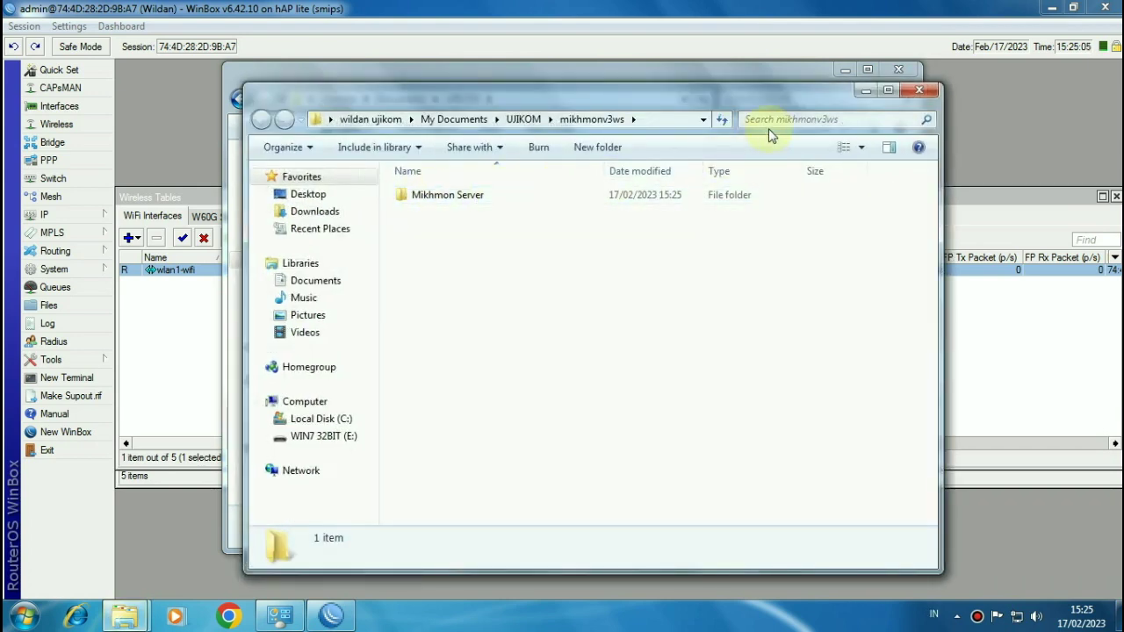
# Step: Refresh the UJIKOM listing so the extracted mikhmonv3ws folder appears
pyautogui.click(918, 91)
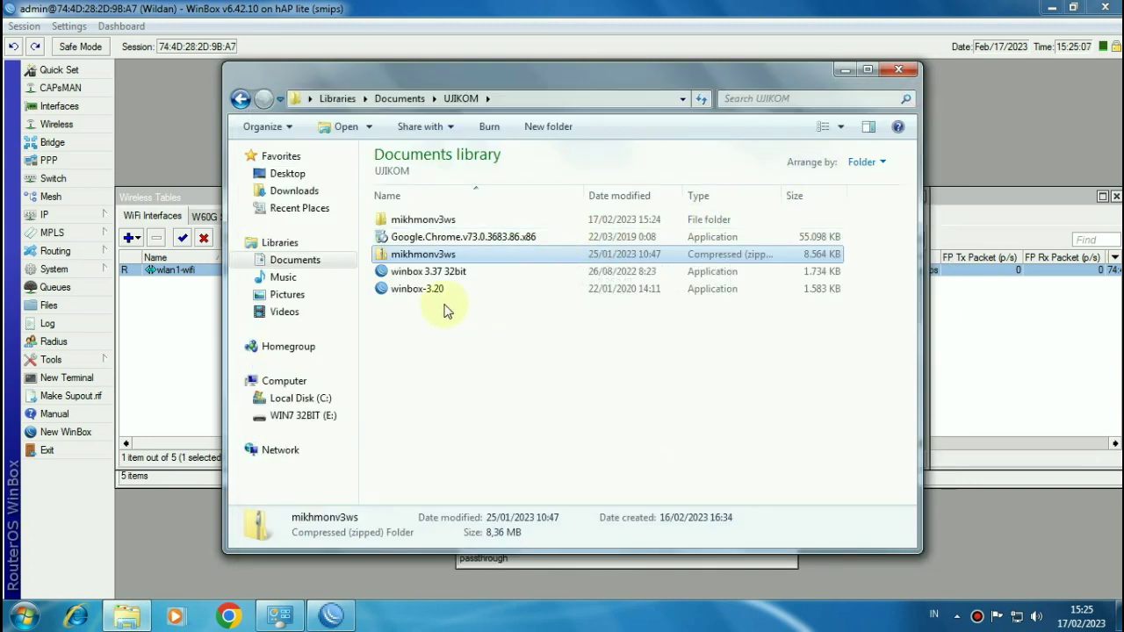
pyautogui.rightClick(499, 322)
pyautogui.click(543, 413)
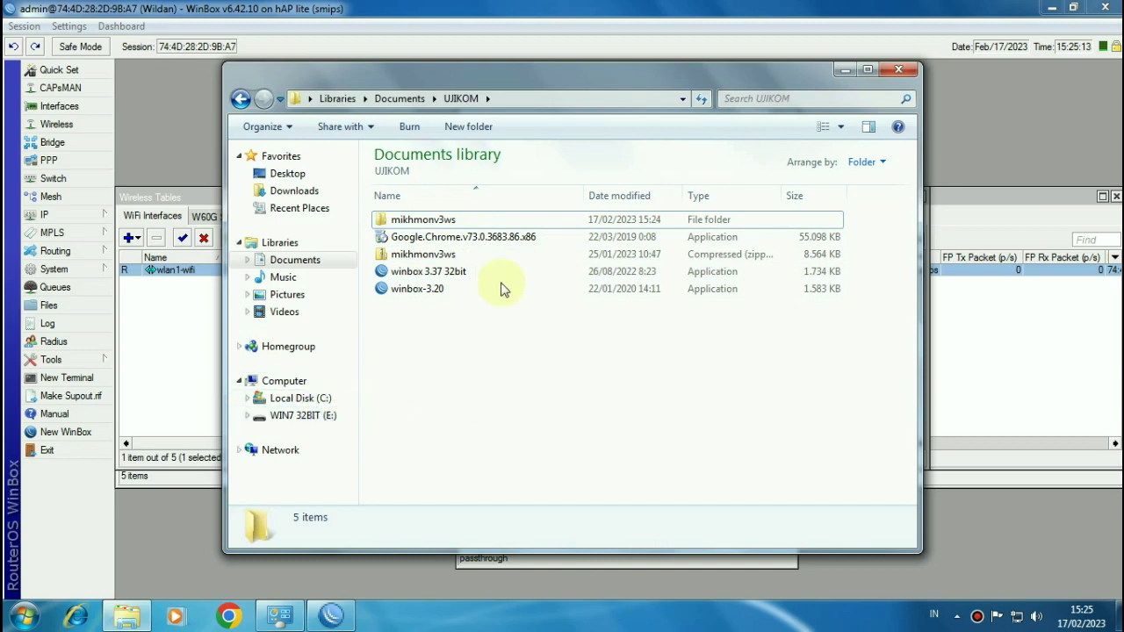
pyautogui.click(483, 221)
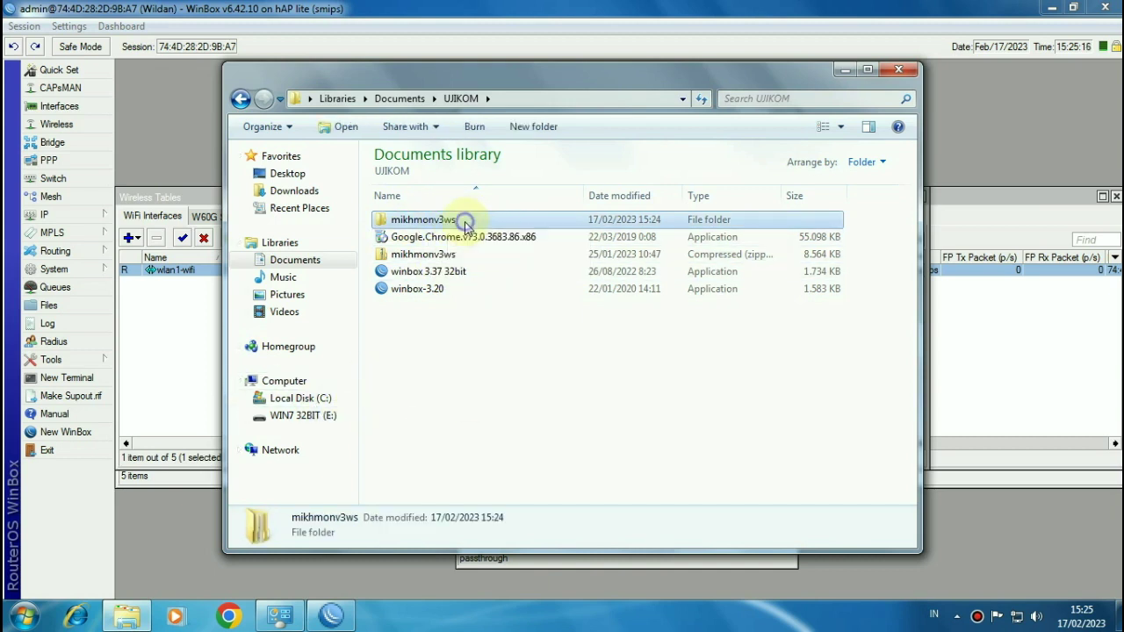
pyautogui.rightClick(466, 225)
pyautogui.click(438, 366)
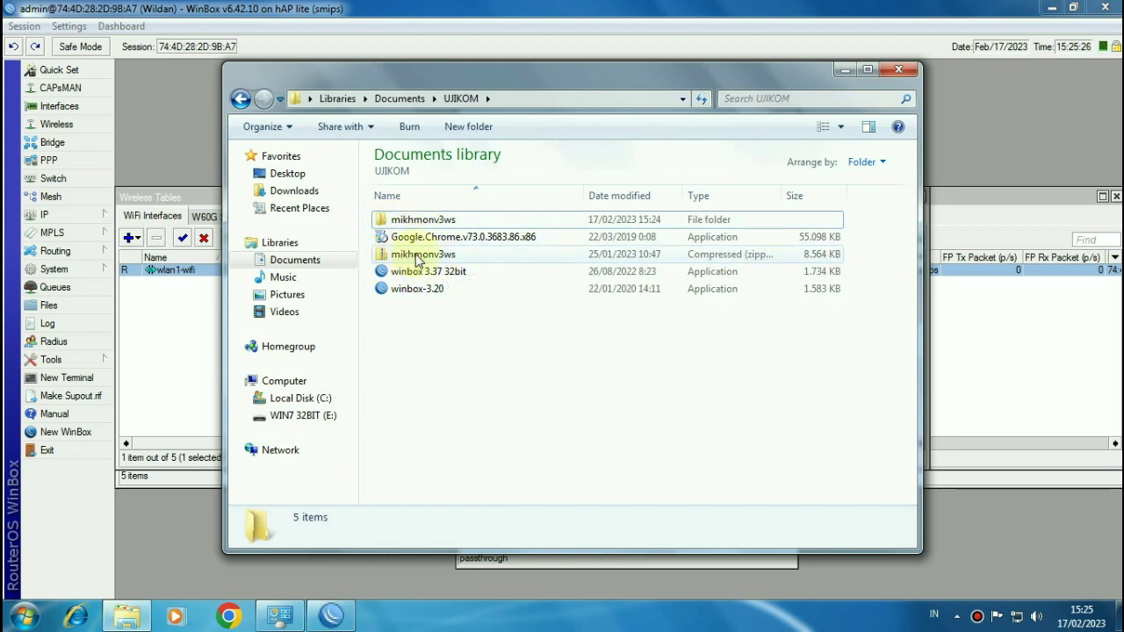
pyautogui.rightClick(427, 255)
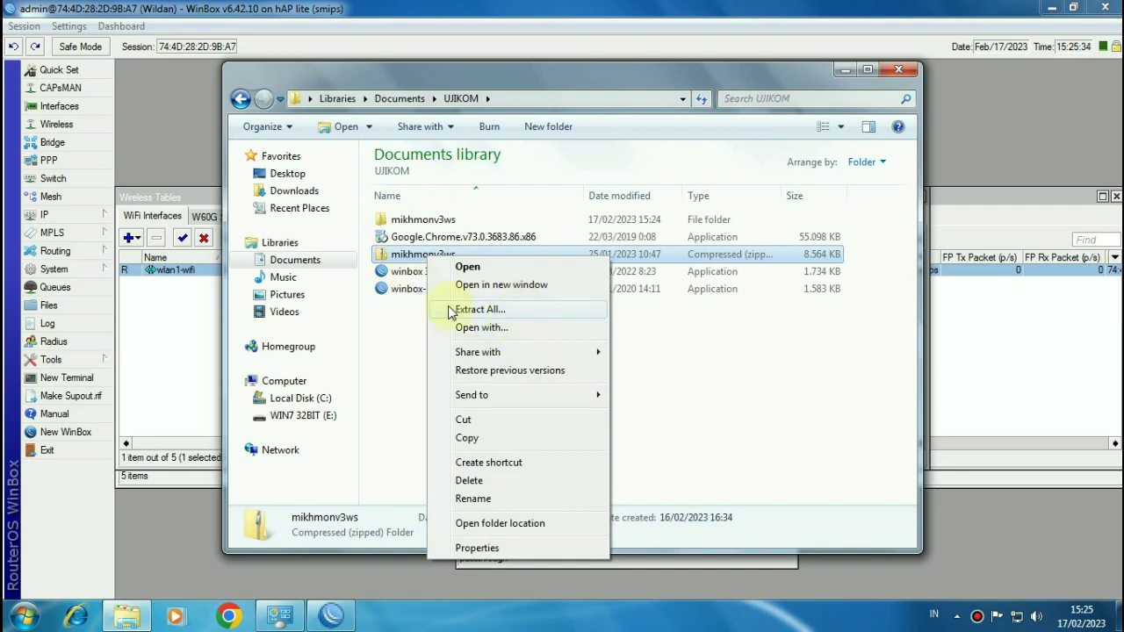
pyautogui.click(398, 324)
pyautogui.click(397, 325)
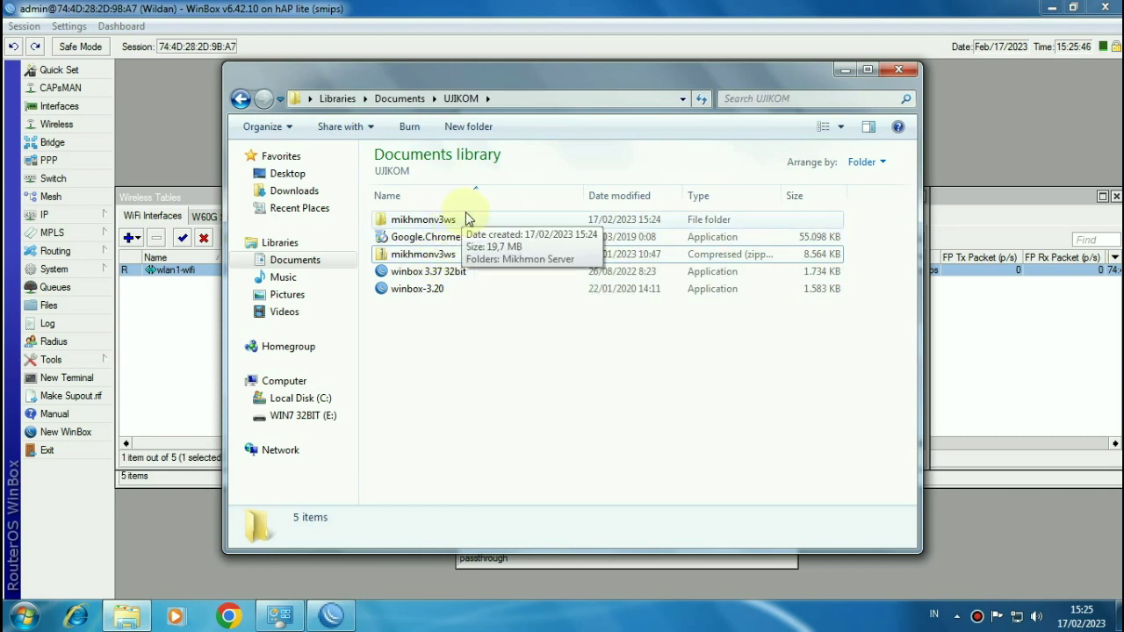
# Step: Open mikhmonv3ws and then its Mikhmon Server folder
pyautogui.doubleClick(484, 230)
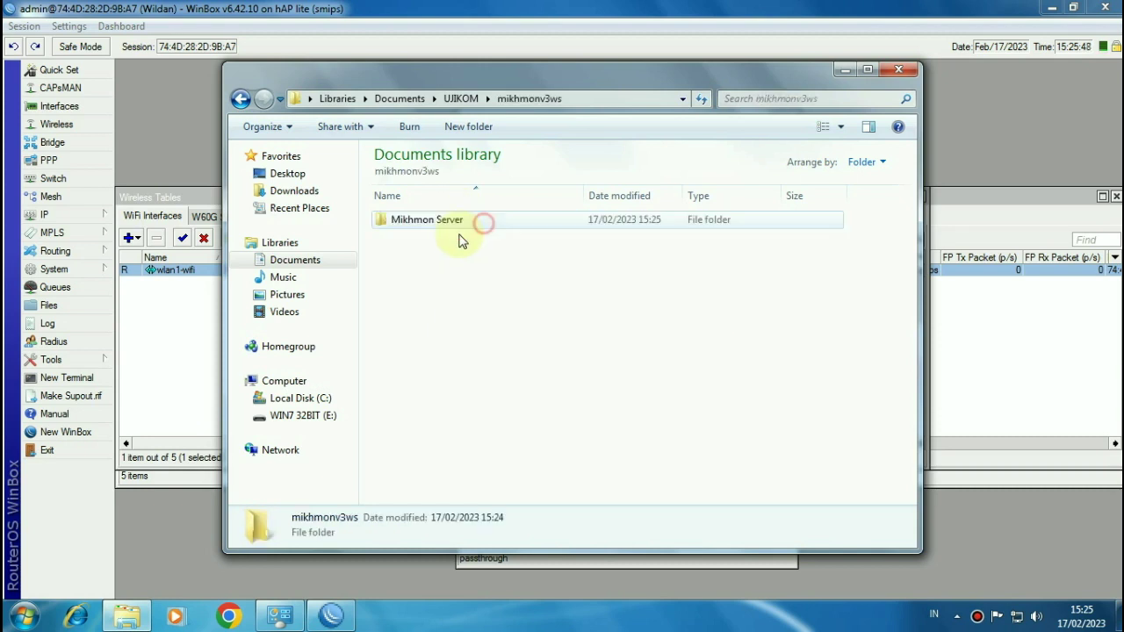
pyautogui.click(447, 226)
pyautogui.doubleClick(447, 227)
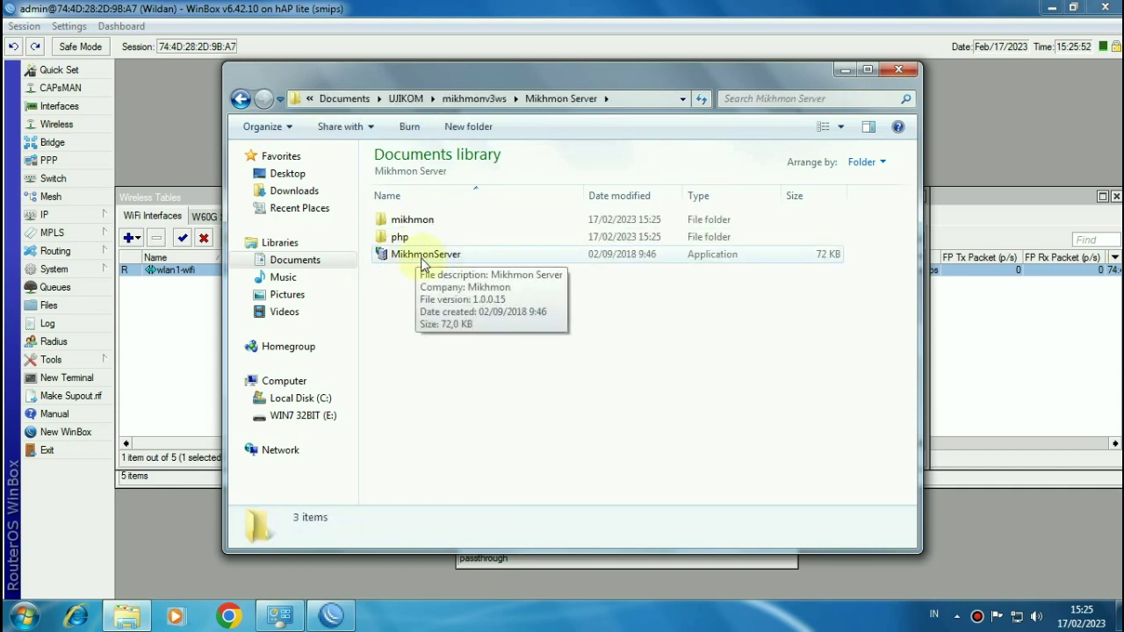
# Step: Launch MikhmonServer, start the server, and open the Mikhmon login page in Chrome
pyautogui.doubleClick(448, 256)
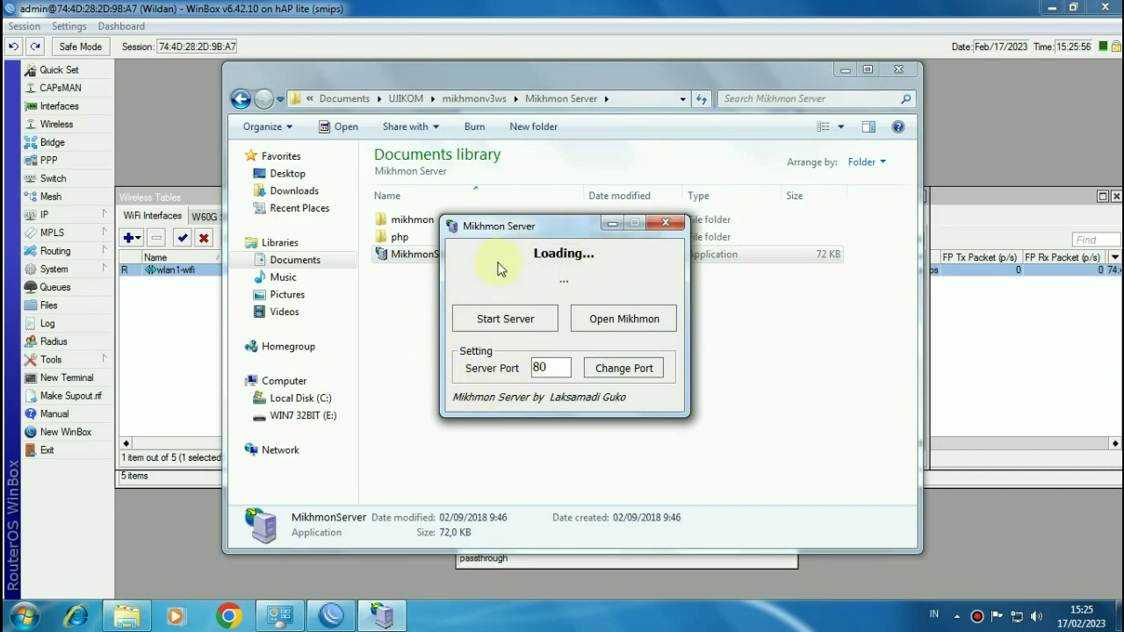
pyautogui.click(637, 323)
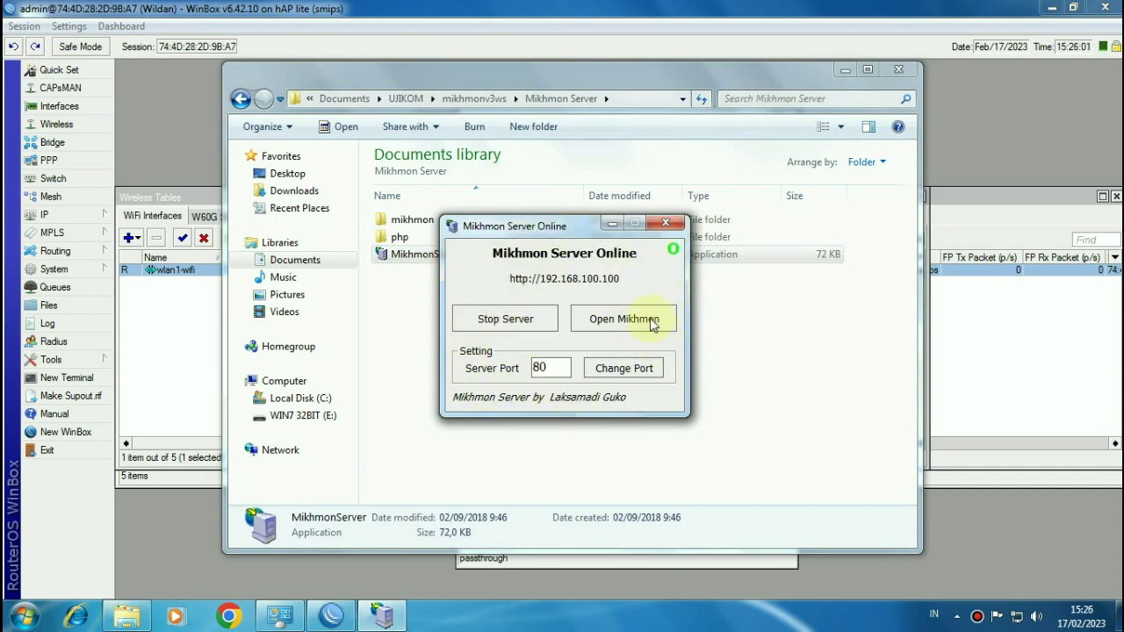
pyautogui.click(626, 323)
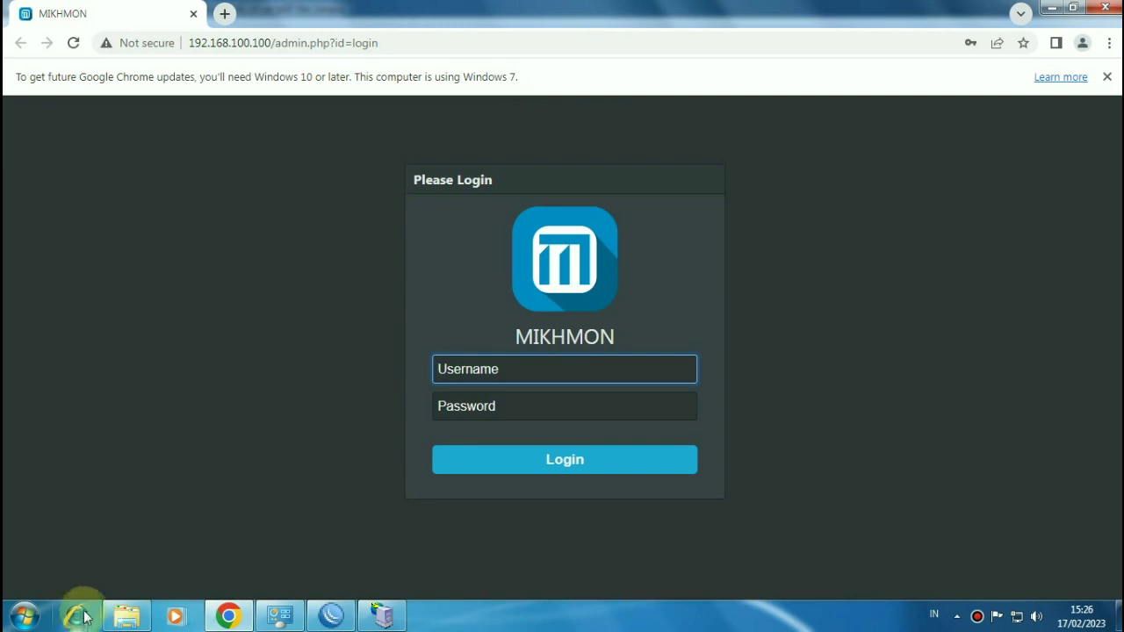
# Step: Log in to Mikhmon in Chrome with the admin username and password, dismissing the password-breach warning
pyautogui.click(383, 614)
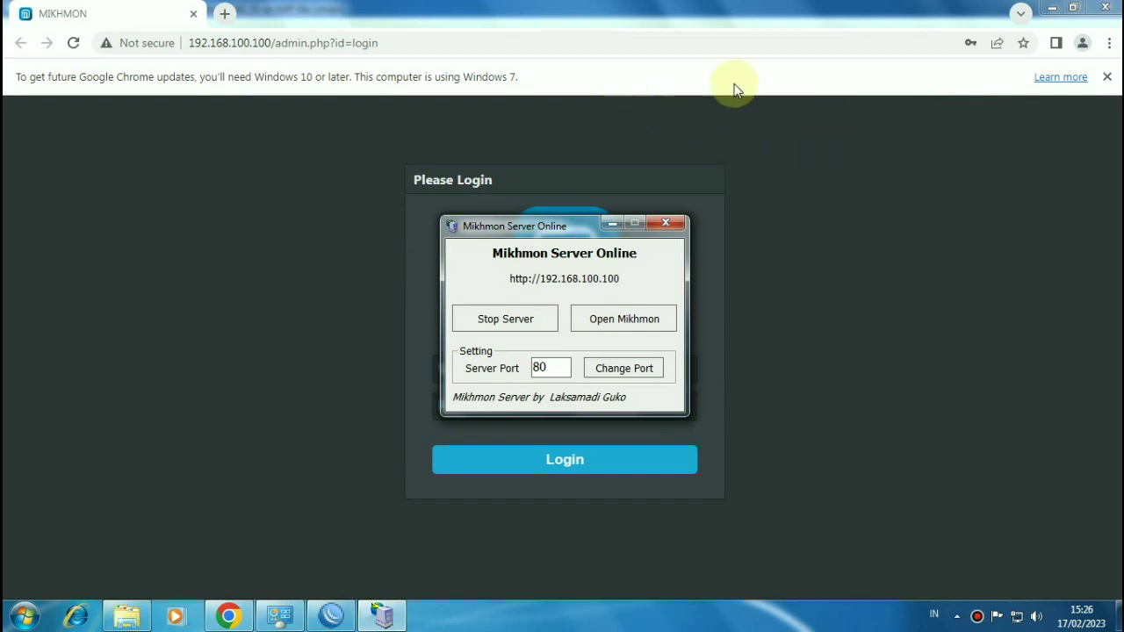
pyautogui.click(667, 92)
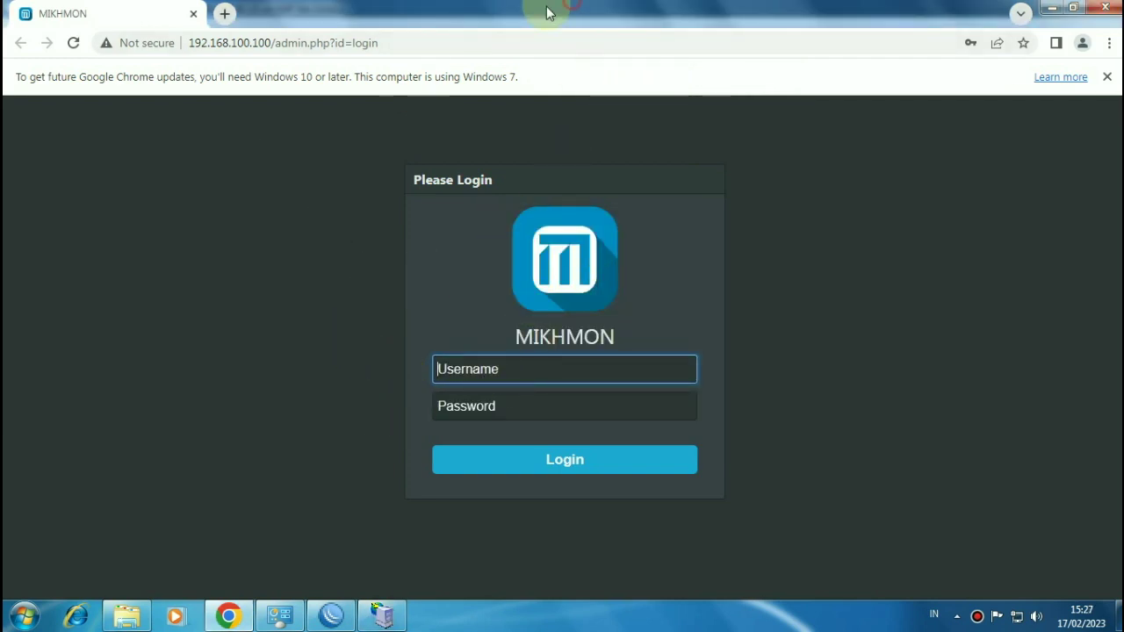
pyautogui.click(522, 367)
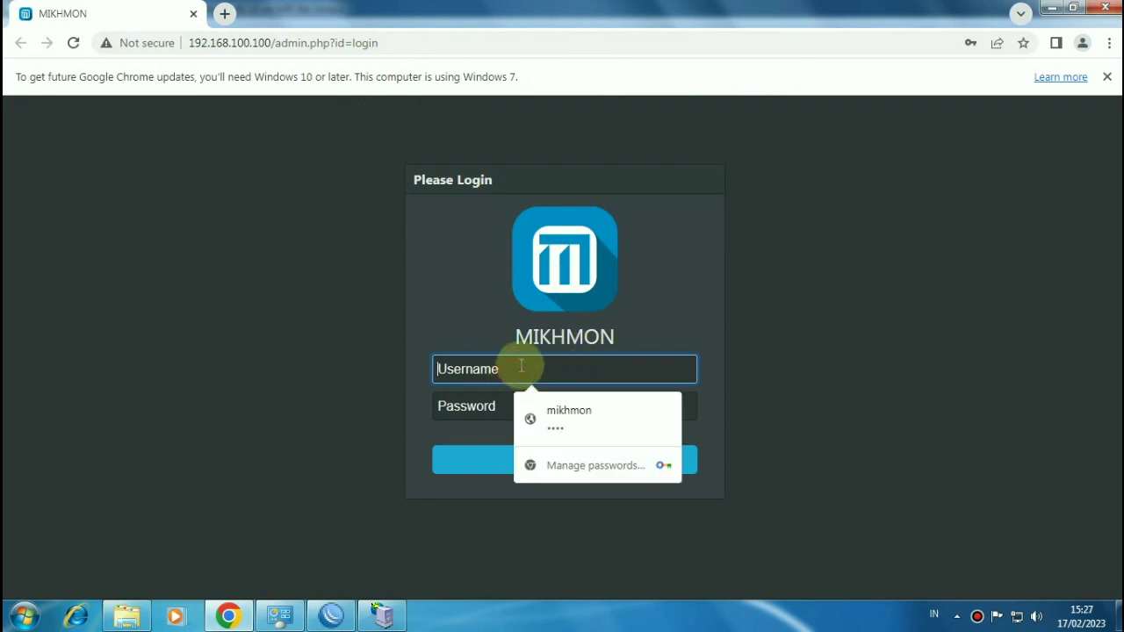
pyautogui.click(465, 369)
pyautogui.write('mikhmon')
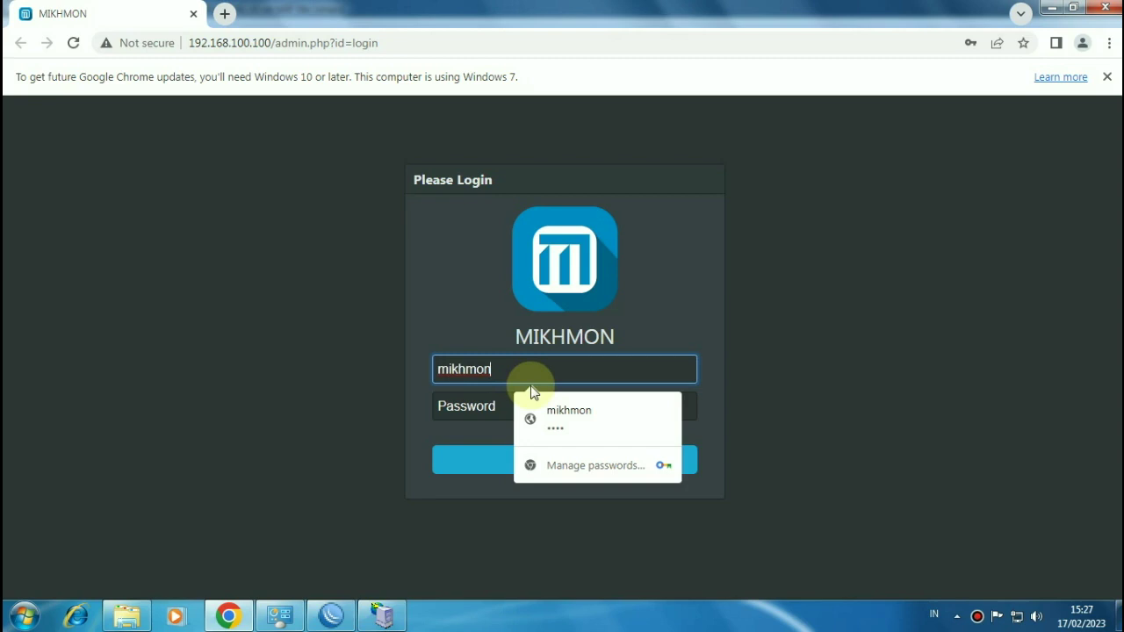
pyautogui.click(470, 410)
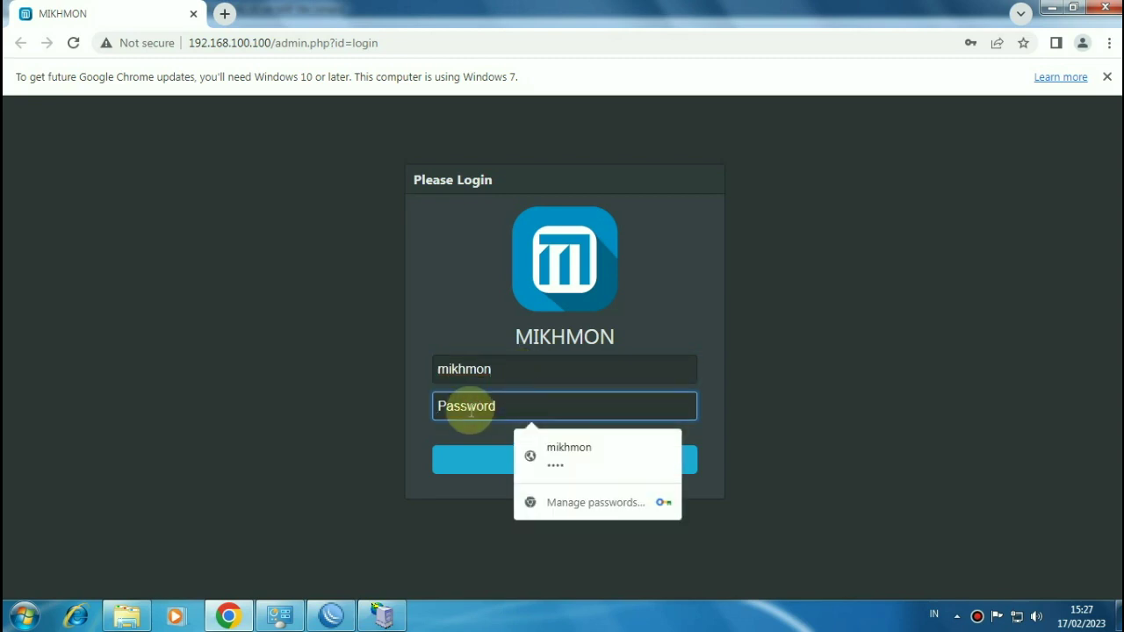
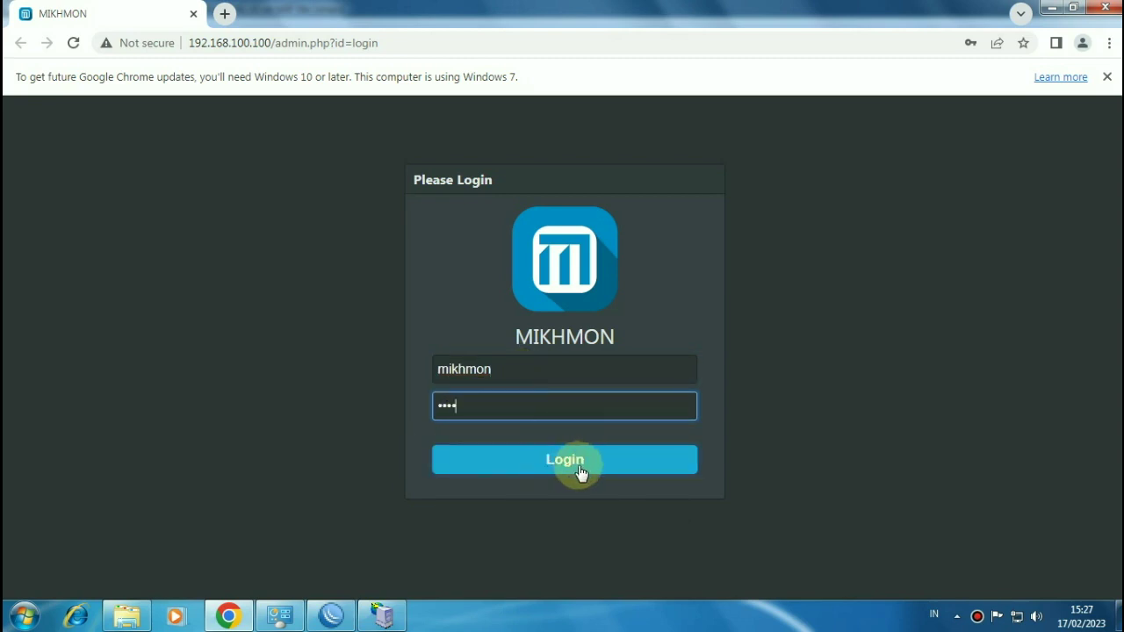
pyautogui.click(576, 467)
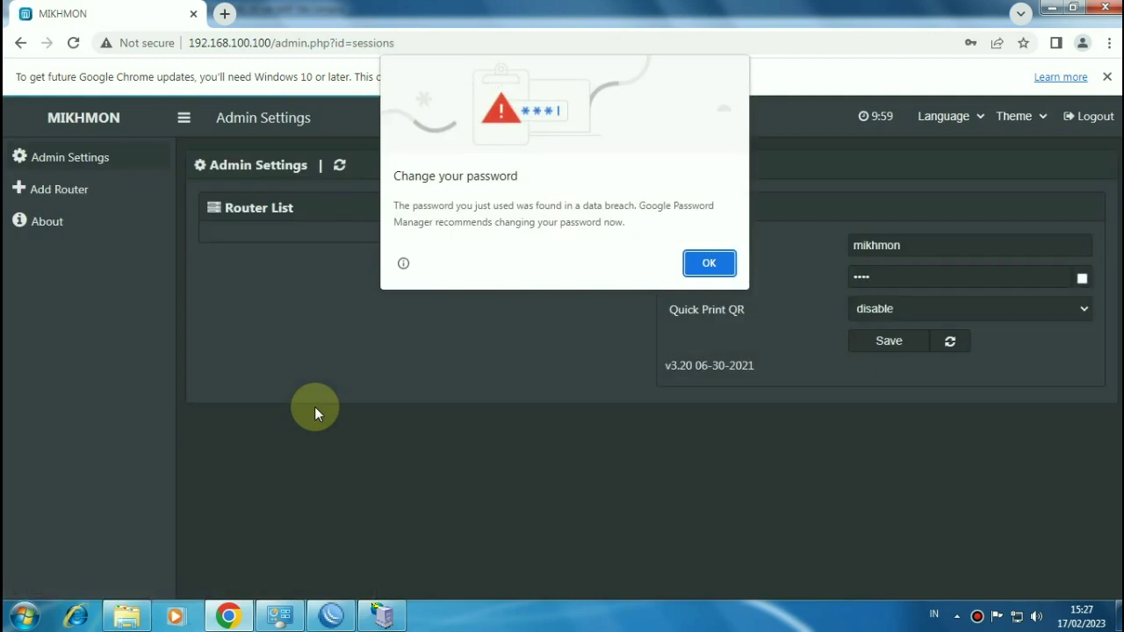
pyautogui.click(719, 274)
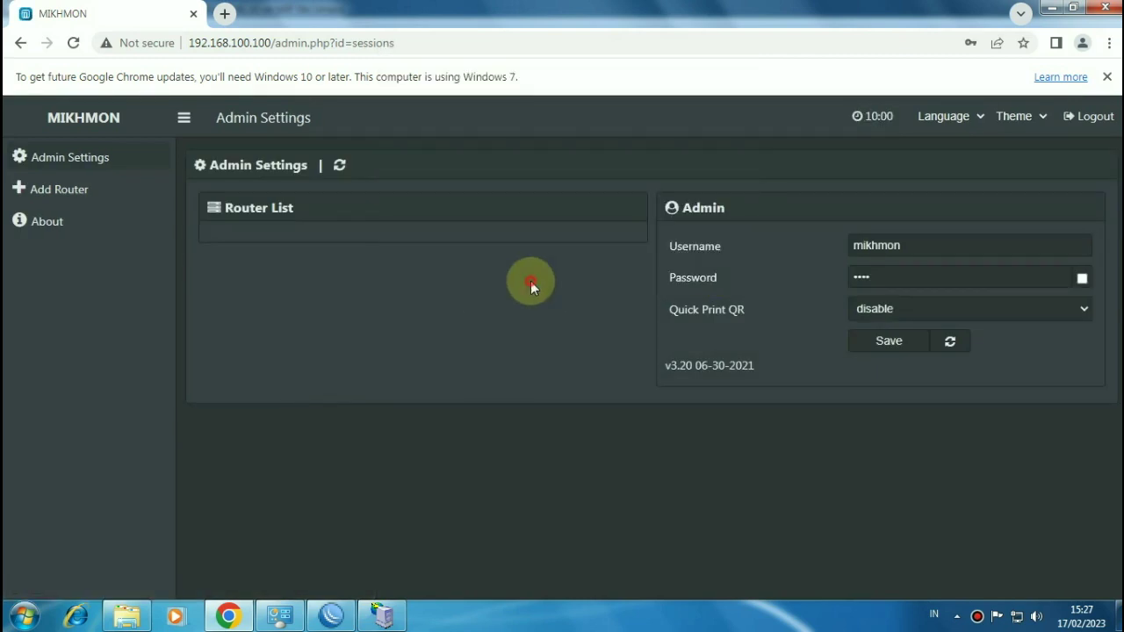
# Step: Add a new router session with a session name and MikroTik IP 192.168.100.1
pyautogui.click(86, 202)
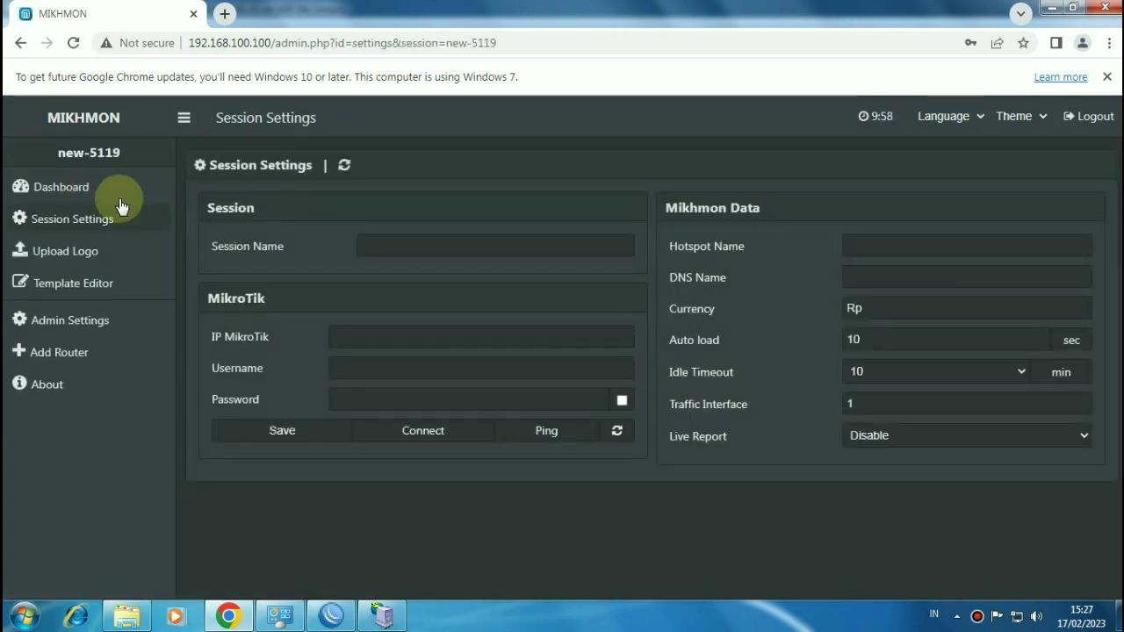
pyautogui.click(427, 252)
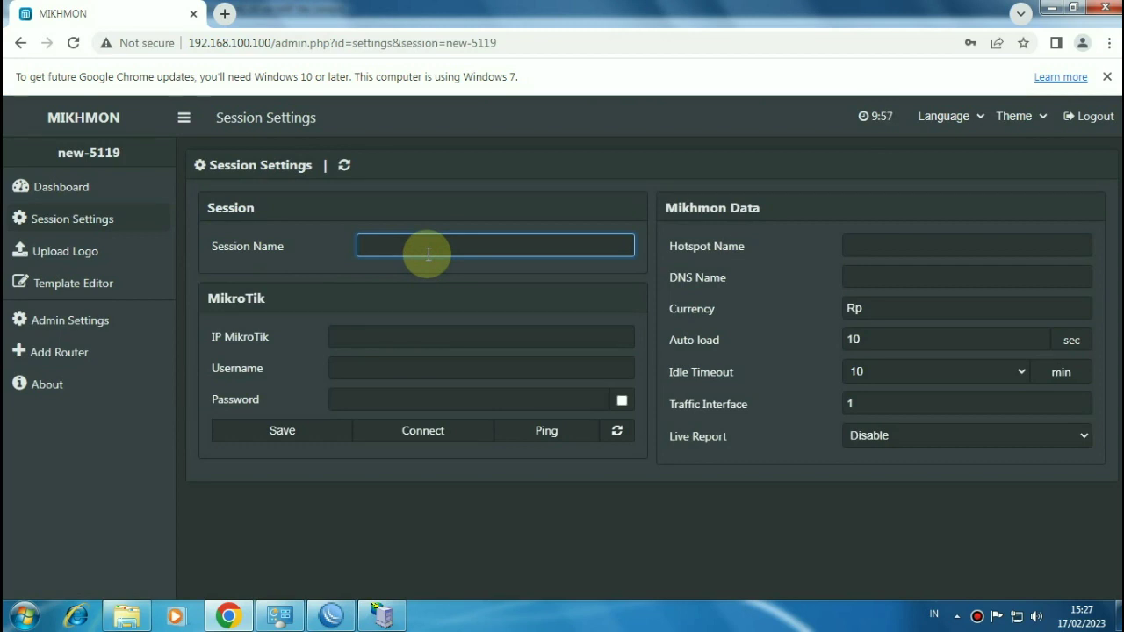
pyautogui.write('Wildan')
pyautogui.click(395, 332)
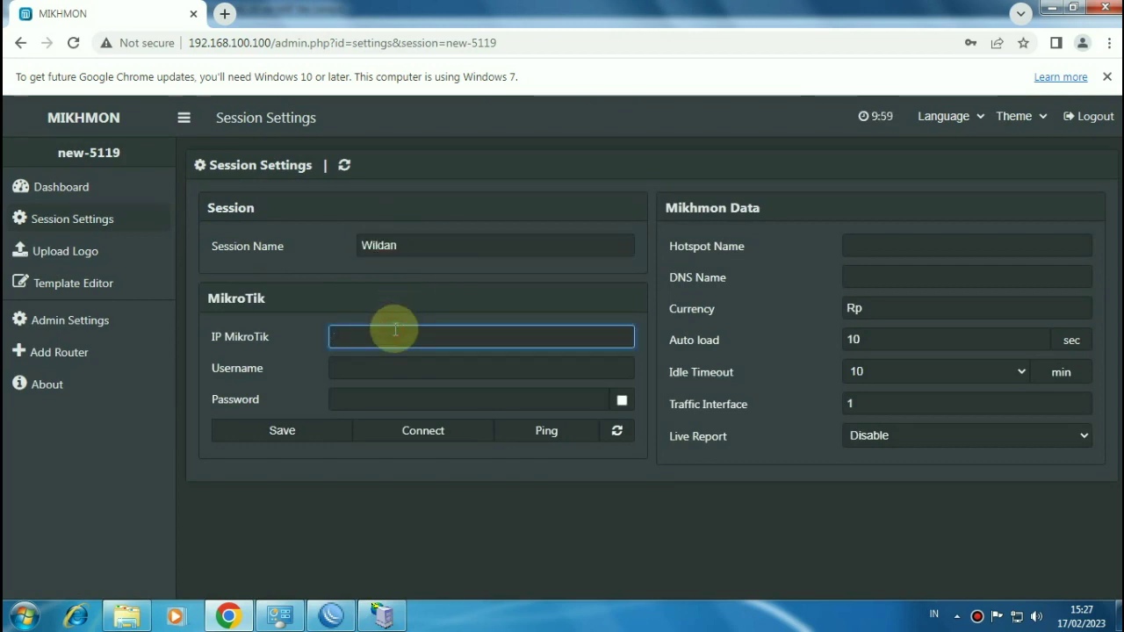
pyautogui.write('192')
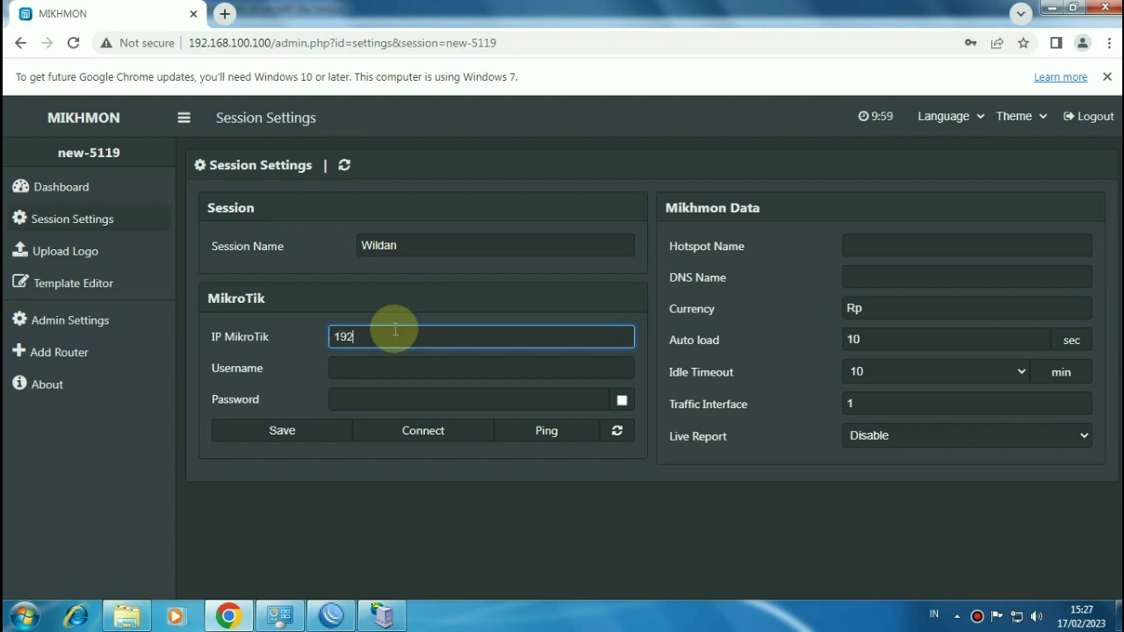
pyautogui.write('.168.100.1')
# Step: Fill in the router login username and password, the hotspot name, and DNS name smkt2.com
pyautogui.click(368, 369)
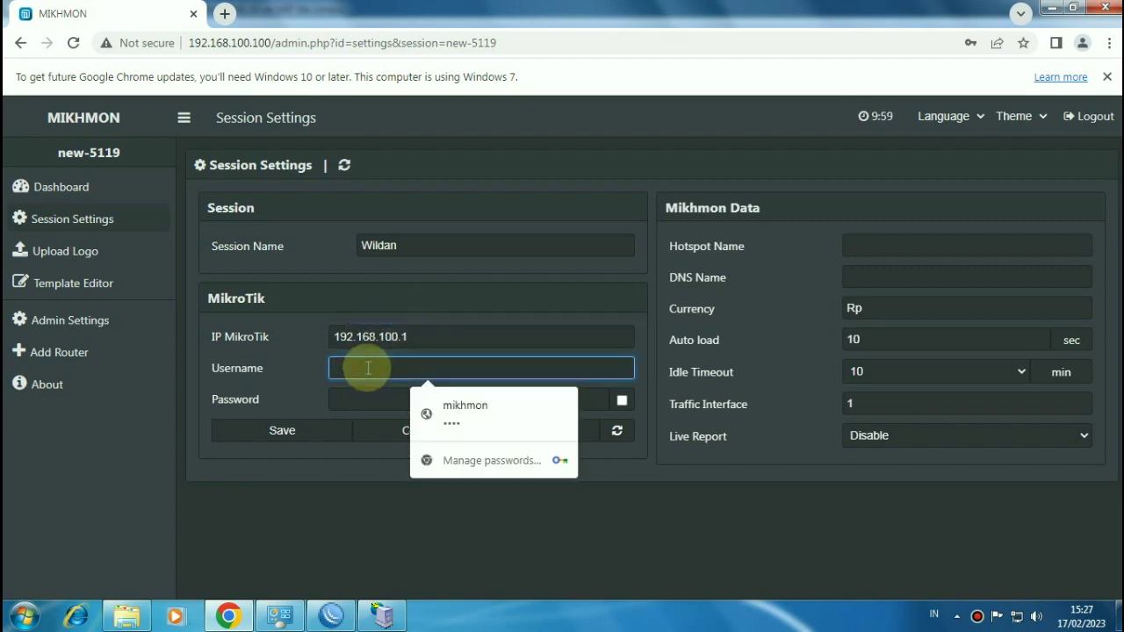
pyautogui.click(331, 615)
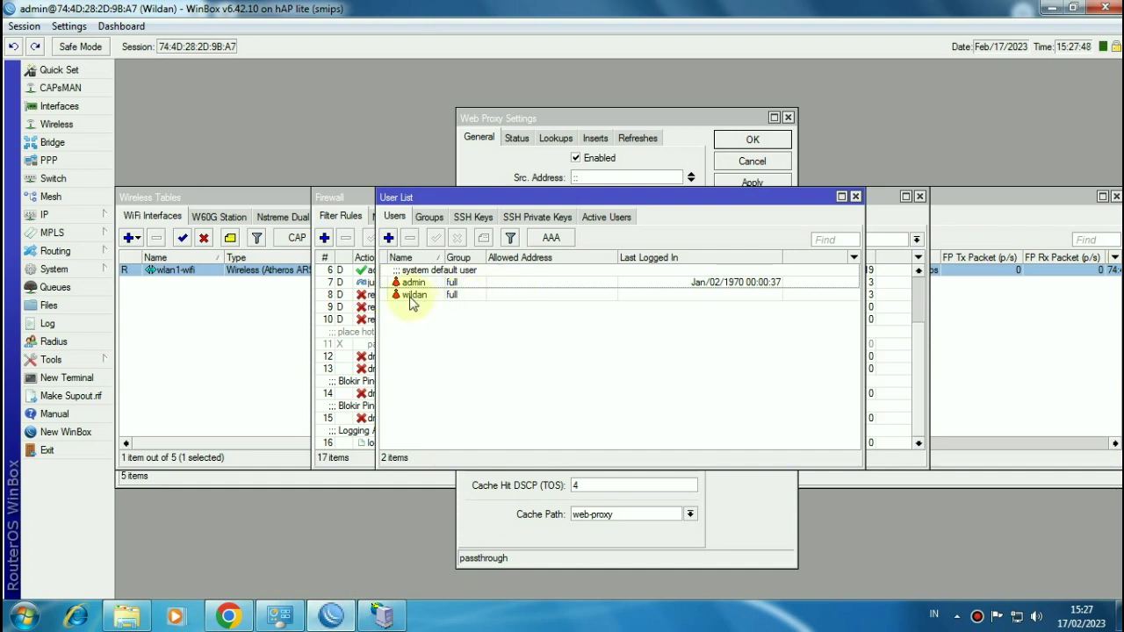
pyautogui.click(230, 617)
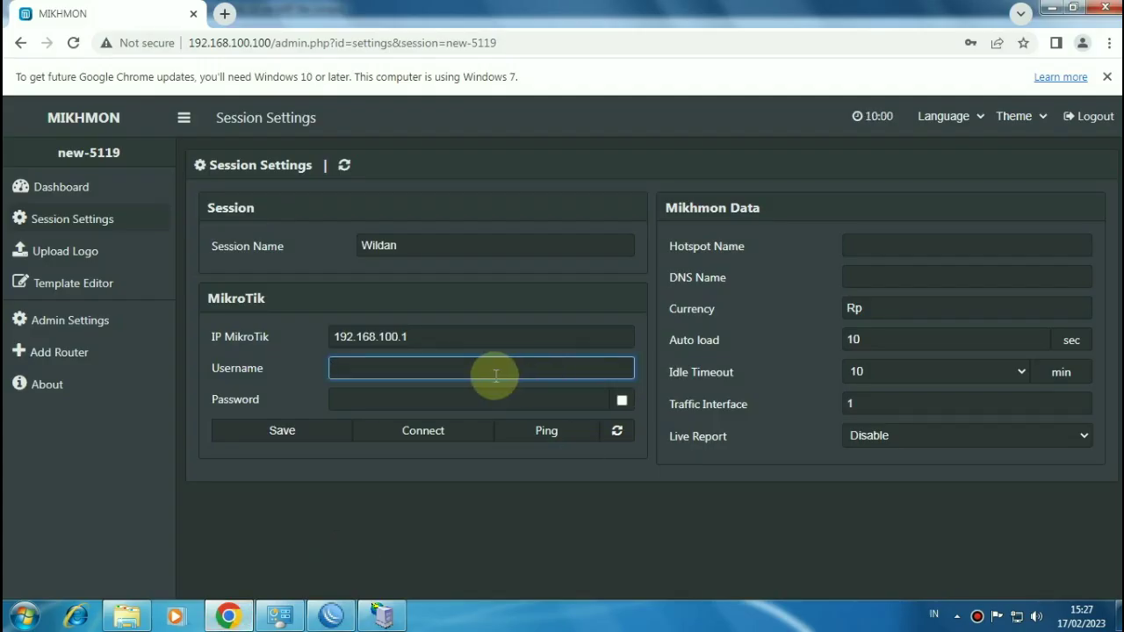
pyautogui.write('wildan')
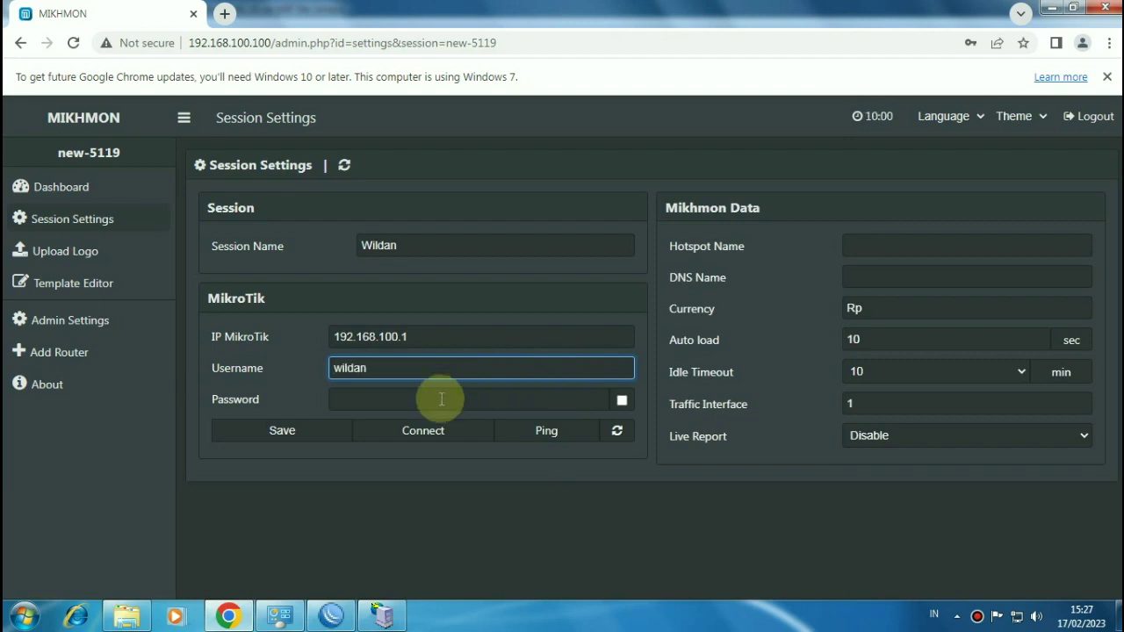
pyautogui.click(425, 402)
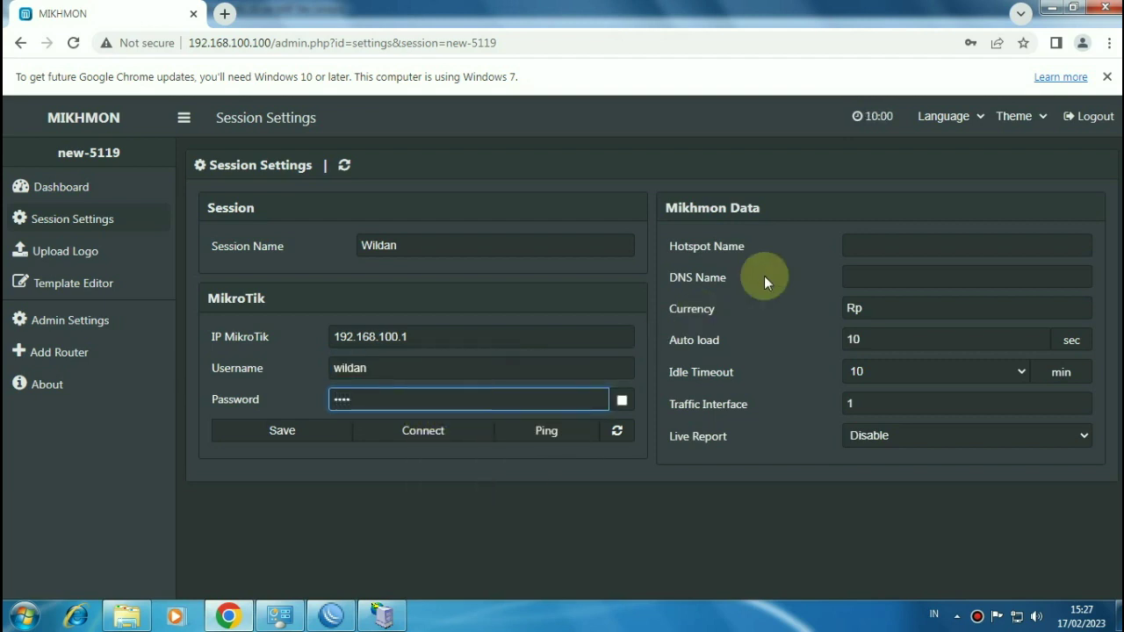
pyautogui.click(861, 244)
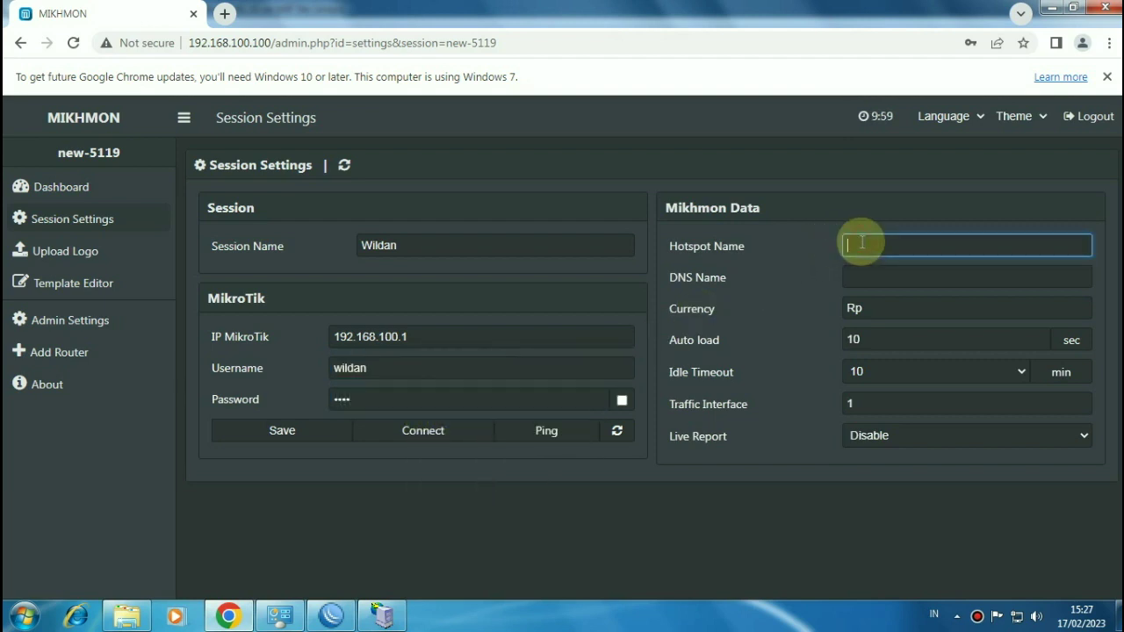
pyautogui.write('Wildan')
pyautogui.click(867, 278)
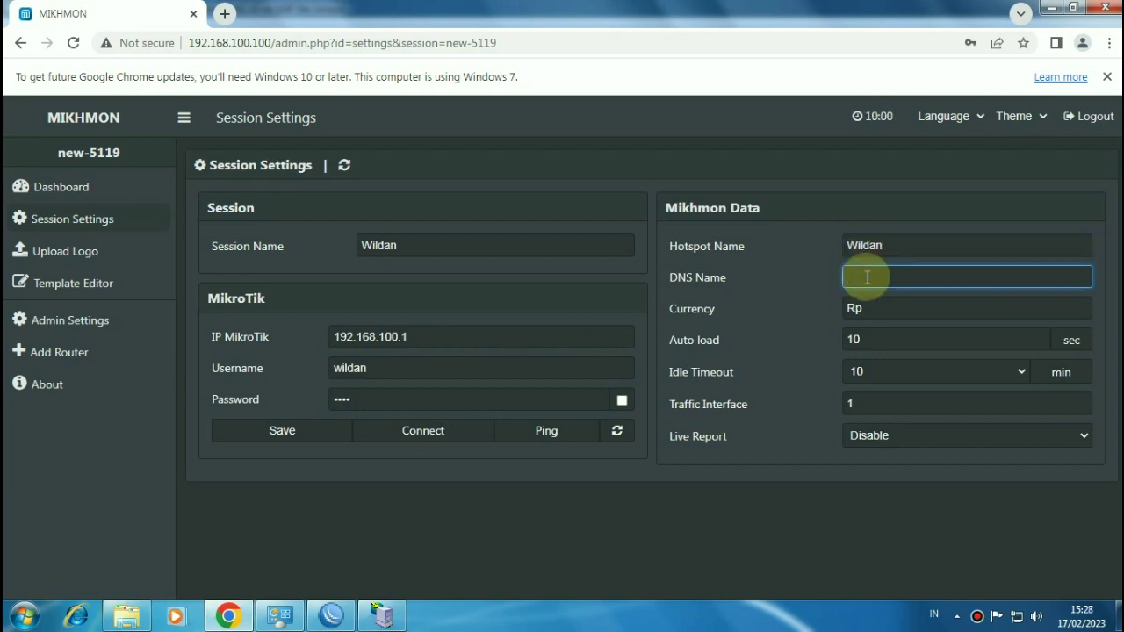
pyautogui.write('smkt2.com')
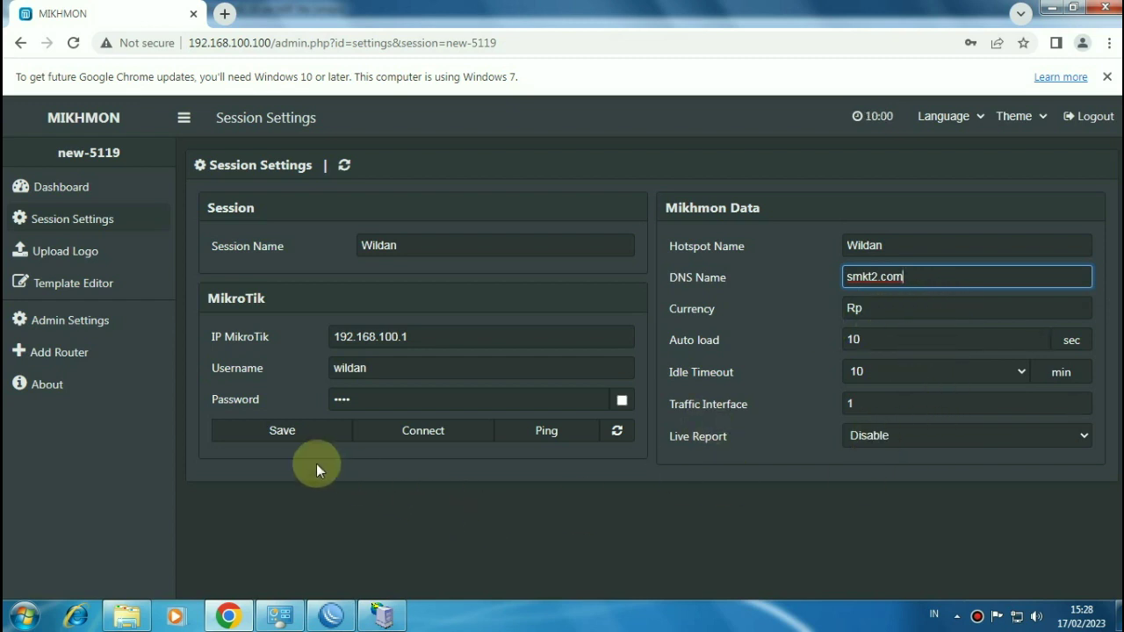
# Step: Save the session settings, decline Chrome's password prompts, and connect to the hAP lite
pyautogui.click(283, 431)
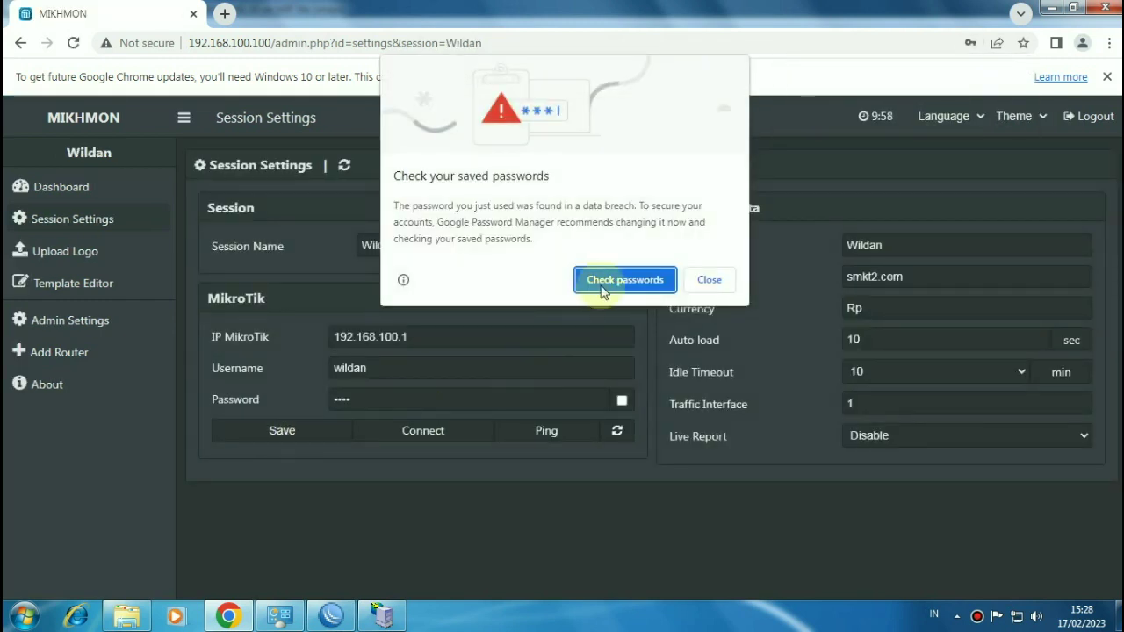
pyautogui.click(702, 281)
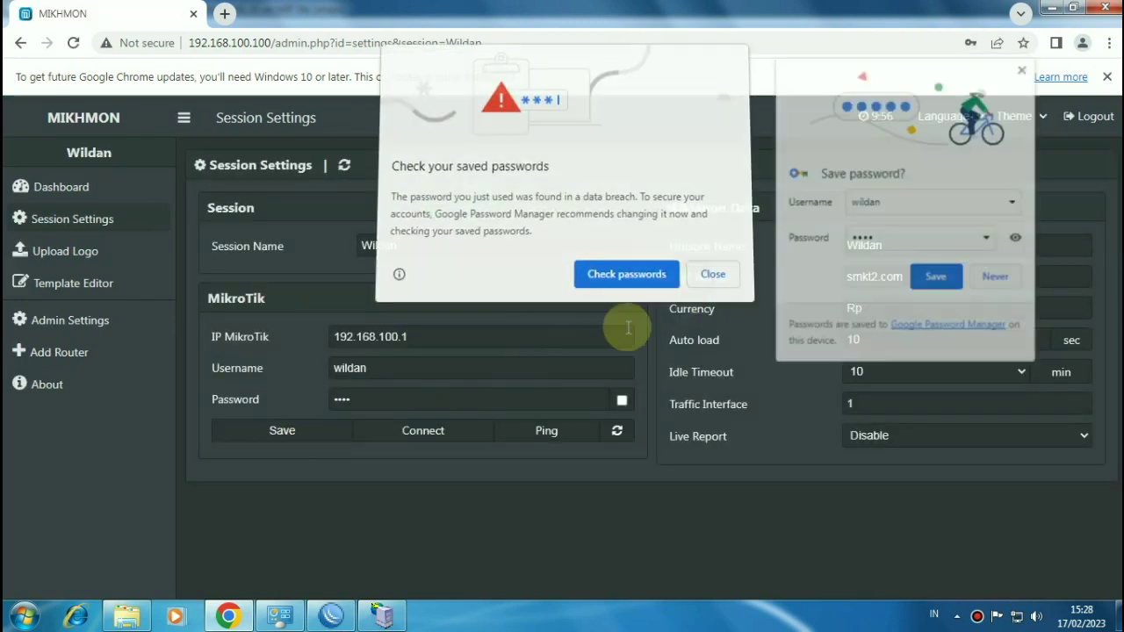
pyautogui.click(1023, 68)
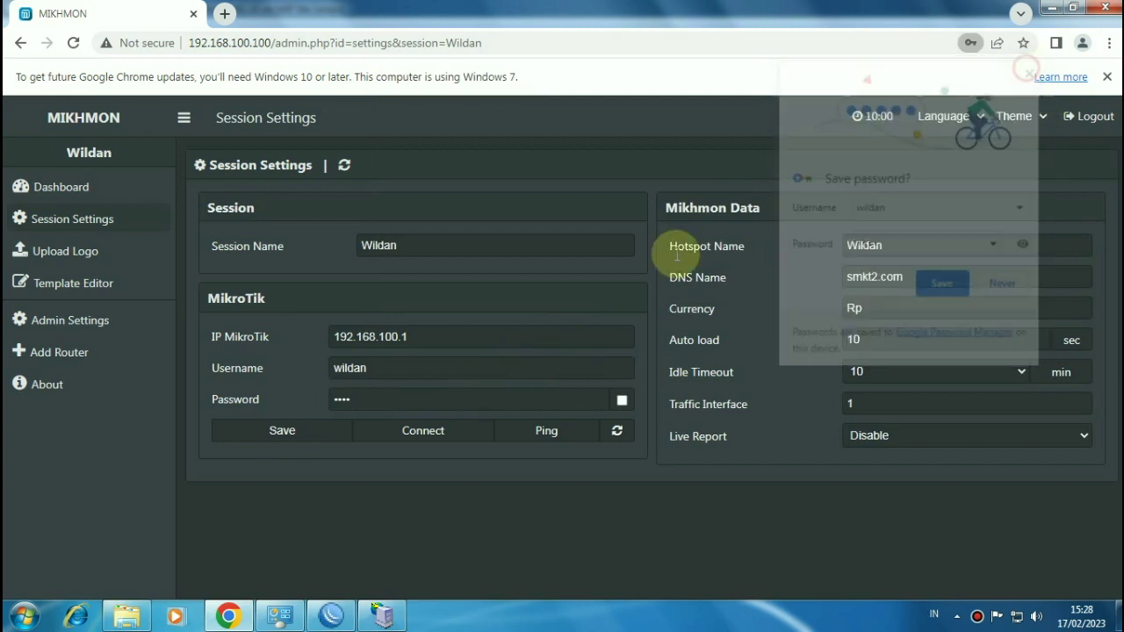
pyautogui.click(431, 435)
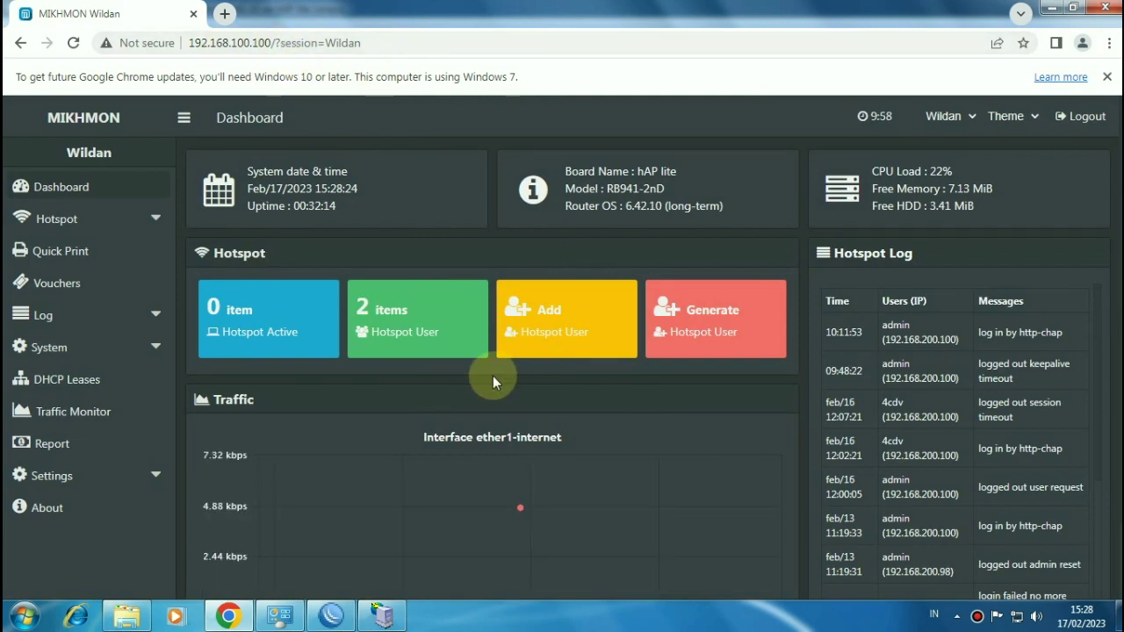
# Step: Expand Hotspot > Users and open the User List showing default-trial and admin
pyautogui.click(86, 226)
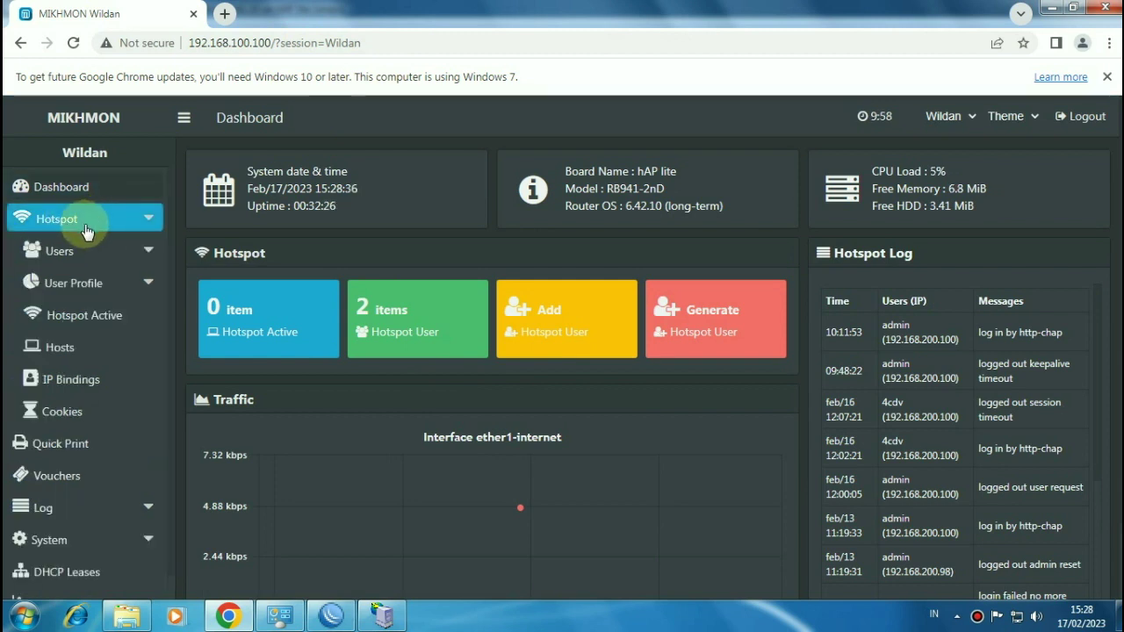
pyautogui.click(102, 255)
pyautogui.click(106, 253)
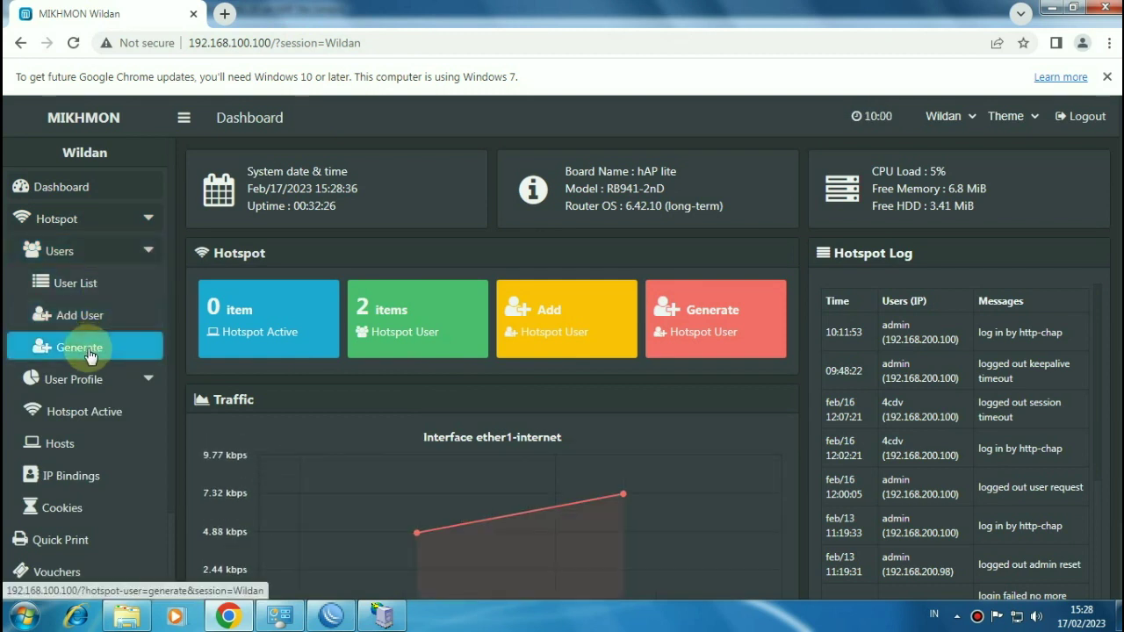
pyautogui.click(86, 291)
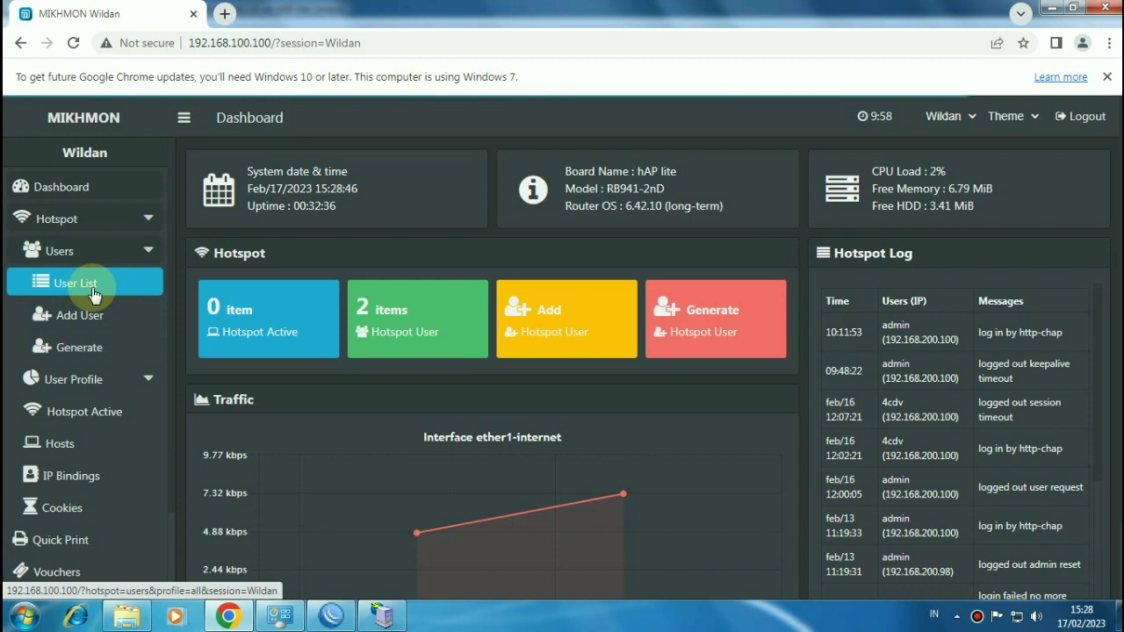
pyautogui.click(85, 288)
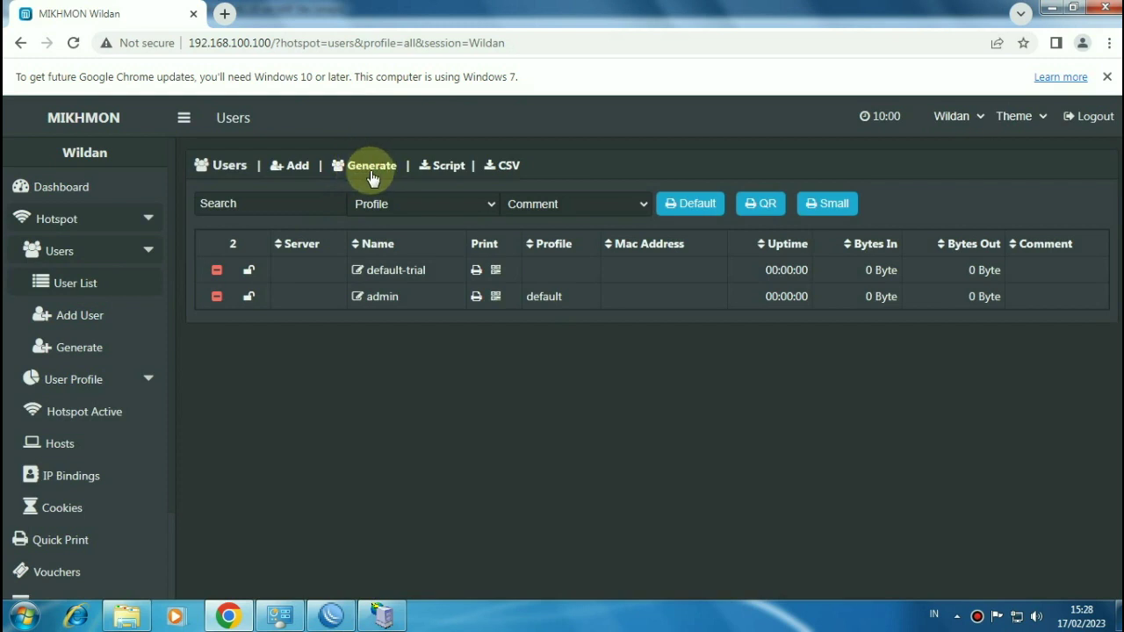
pyautogui.click(102, 360)
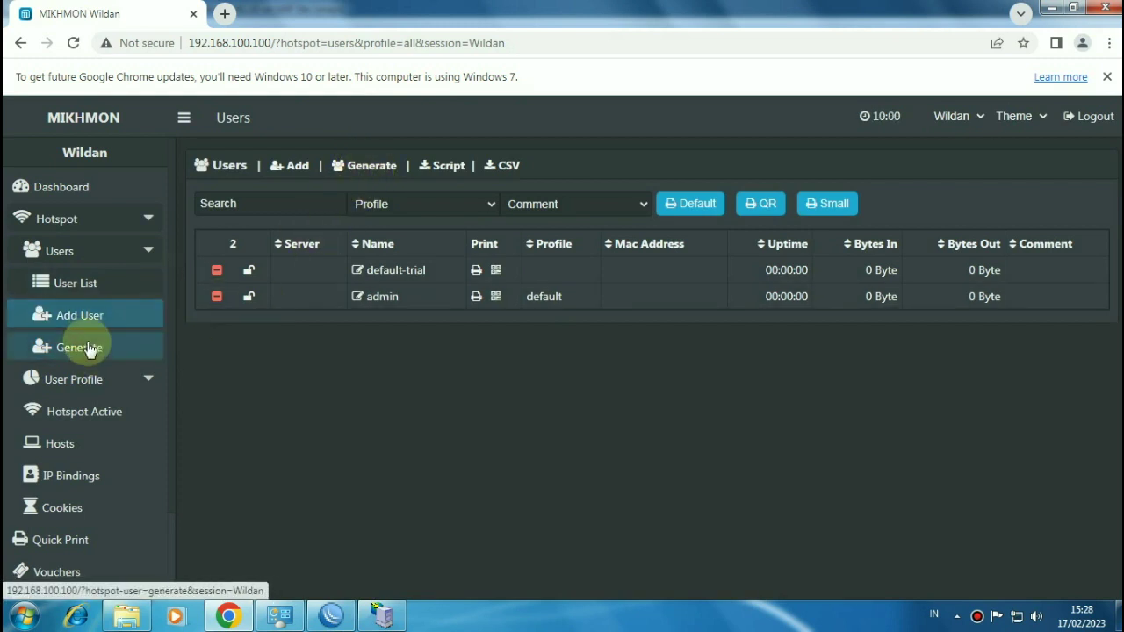
# Step: Generate 20 users with Random 5ab2c34d character names and a 1d time limit
pyautogui.click(368, 167)
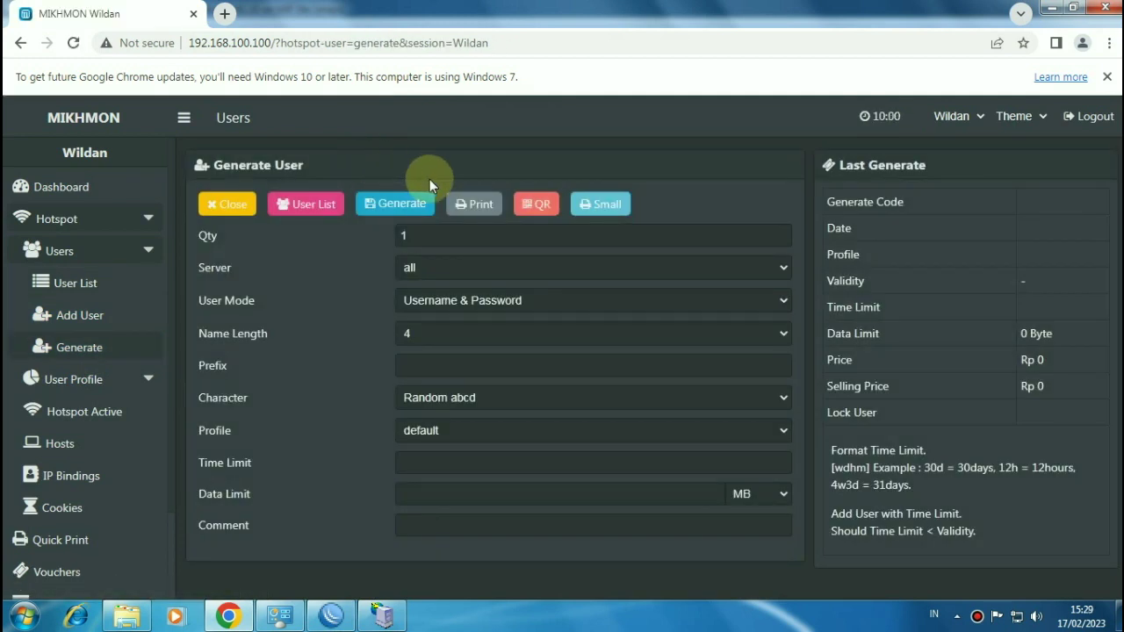
pyautogui.click(426, 234)
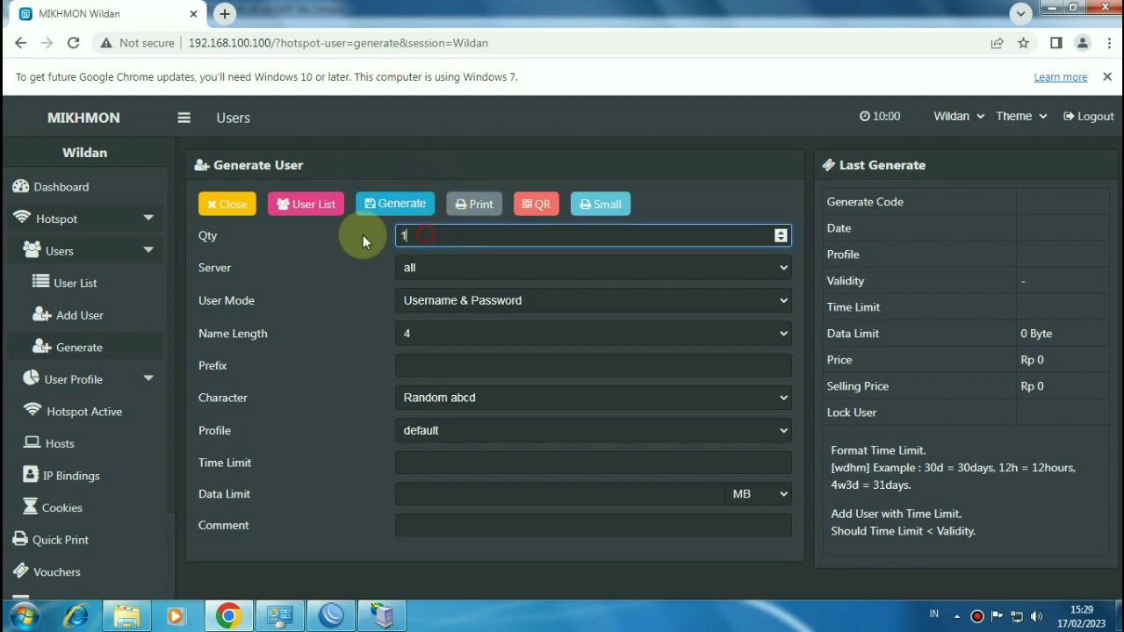
pyautogui.write('20')
pyautogui.click(506, 400)
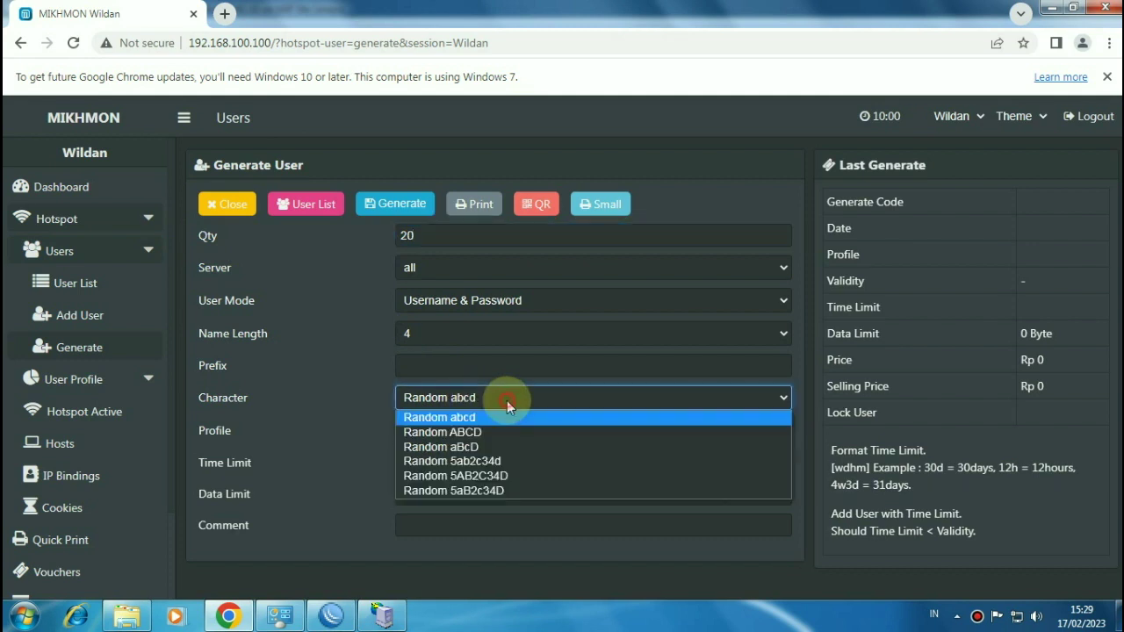
pyautogui.click(516, 461)
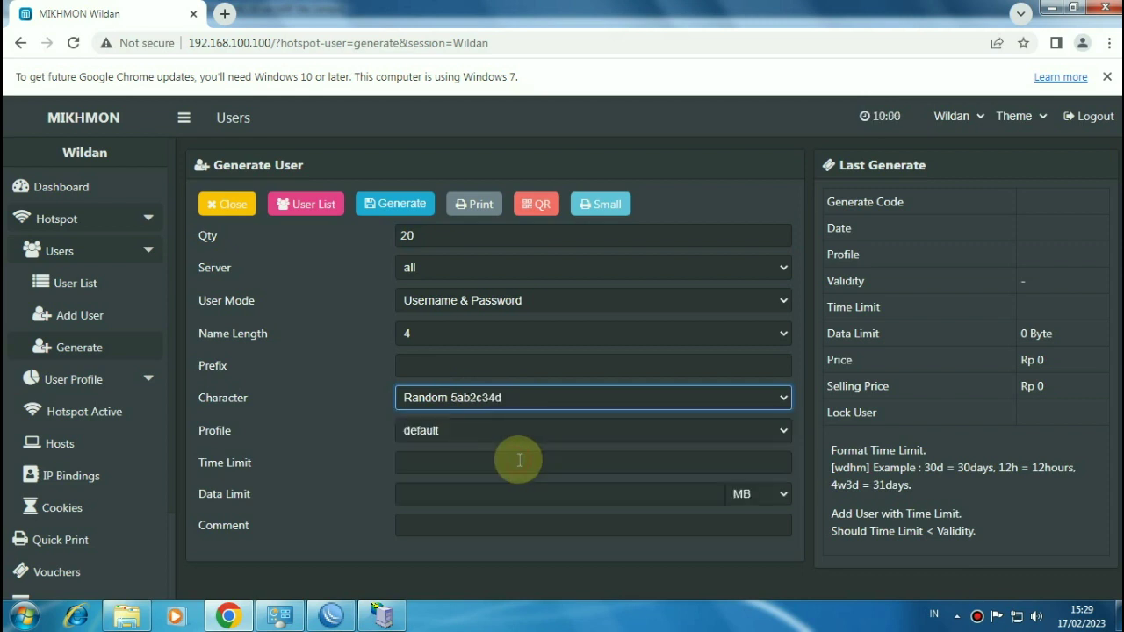
pyautogui.click(465, 460)
pyautogui.write('1d')
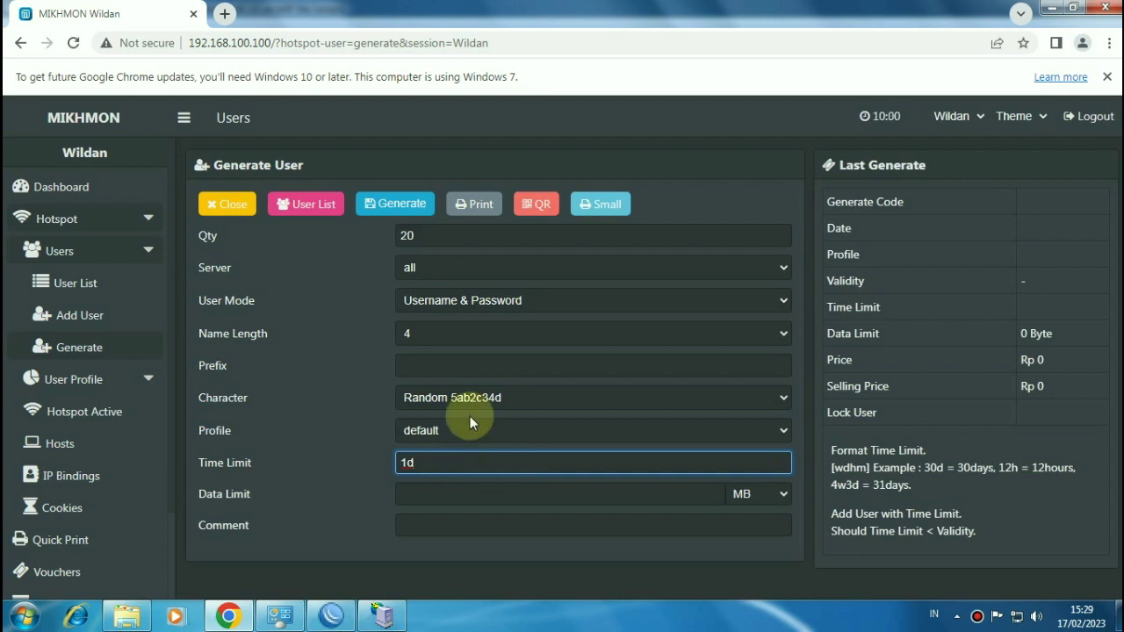
pyautogui.click(393, 214)
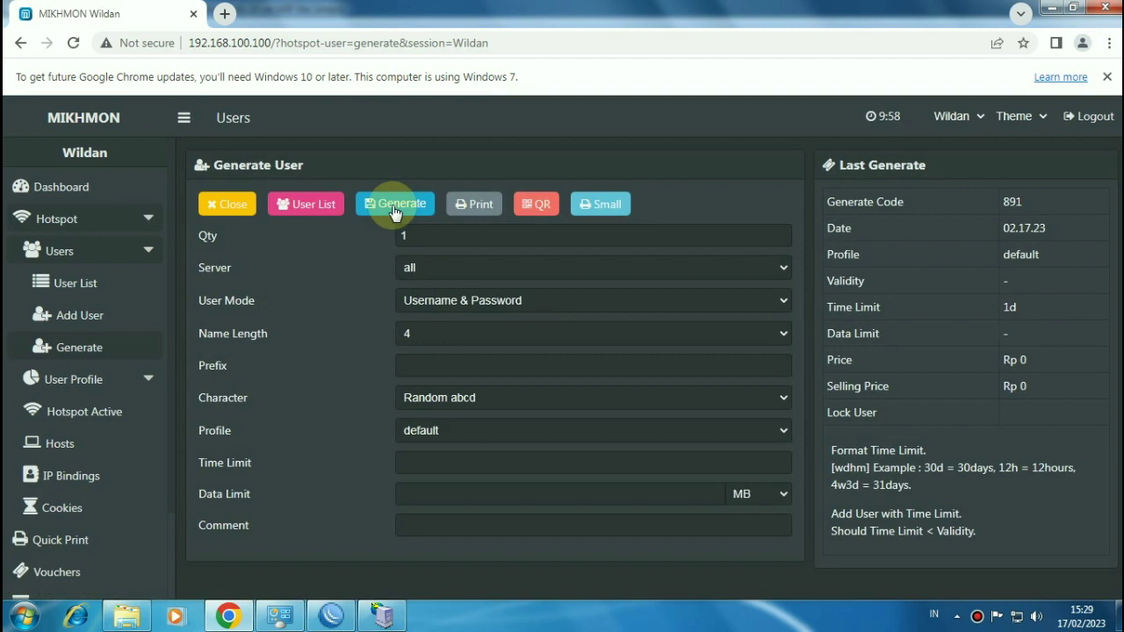
# Step: Open the printable voucher cards for batch up-891, cancel the print dialog, and return to WinBox
pyautogui.click(482, 205)
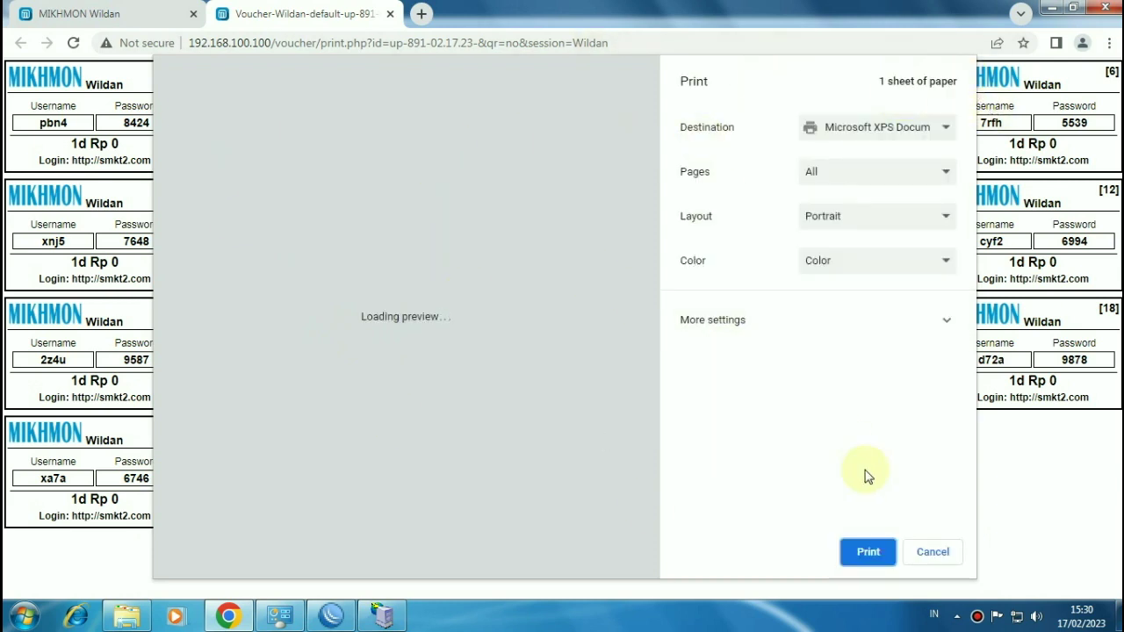
pyautogui.click(929, 553)
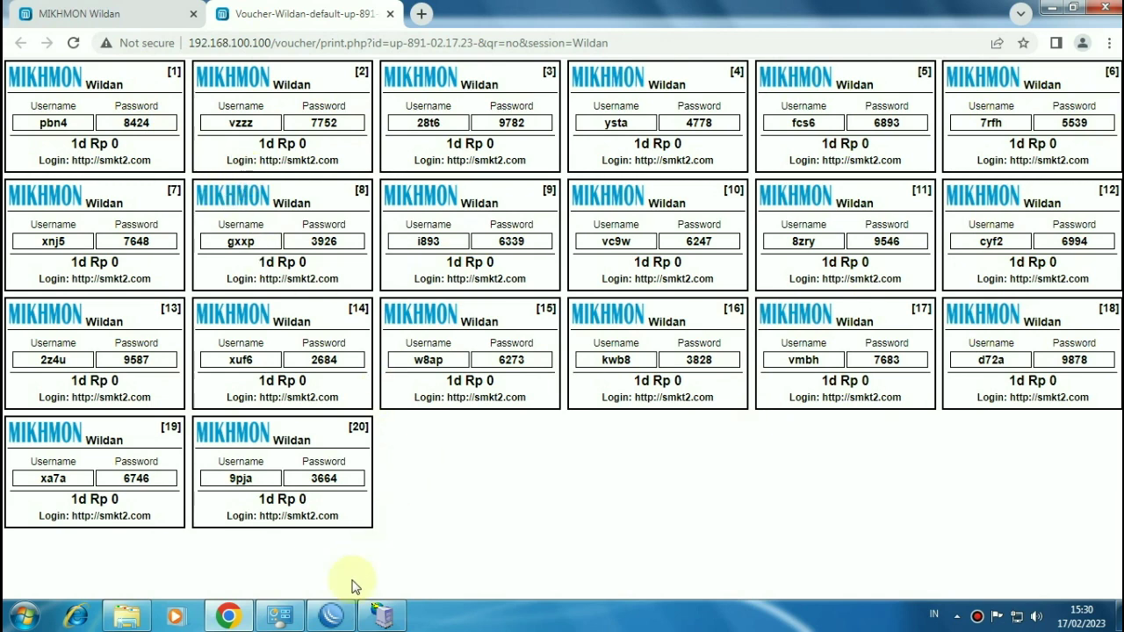
pyautogui.click(331, 617)
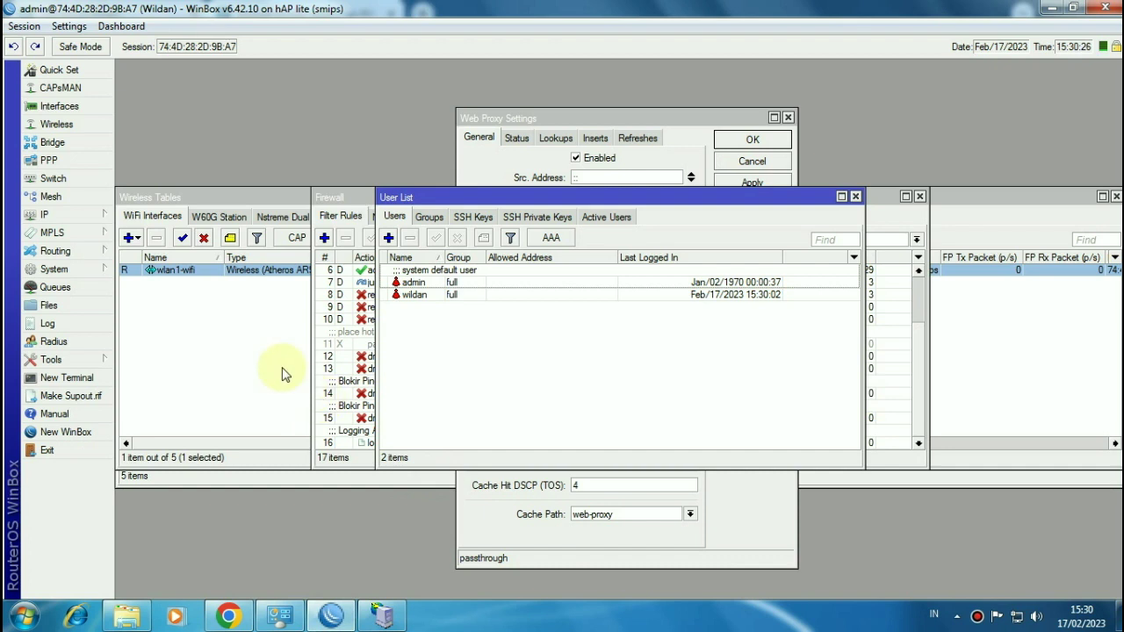
# Step: Show the router's IP > Hotspot users list with the generated up-891 vouchers
pyautogui.click(78, 218)
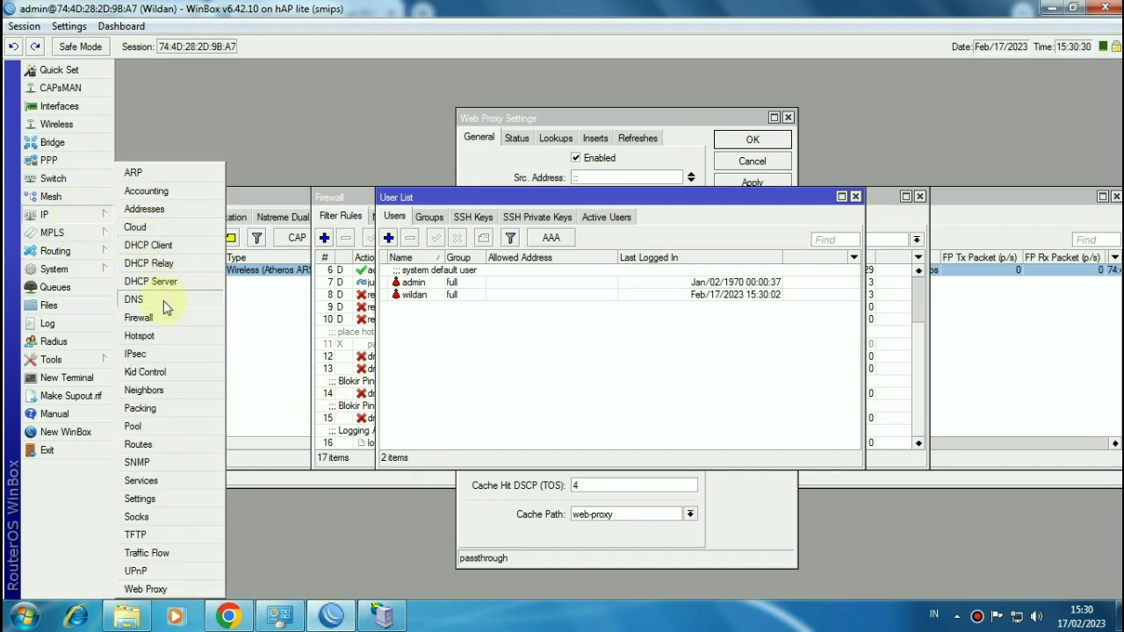
pyautogui.click(162, 337)
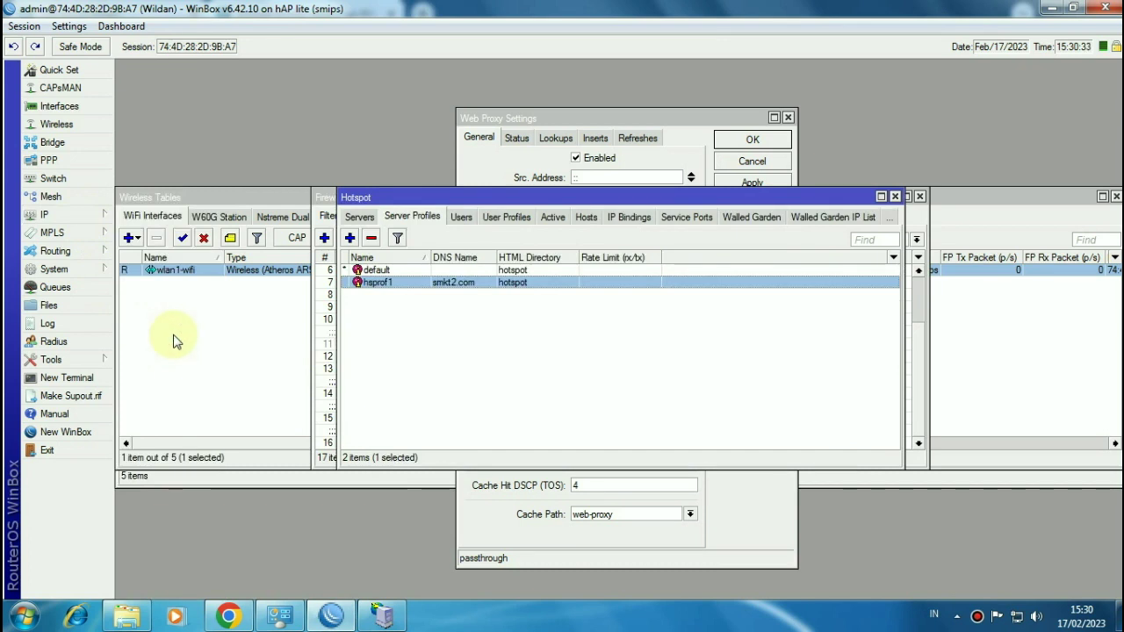
pyautogui.click(460, 217)
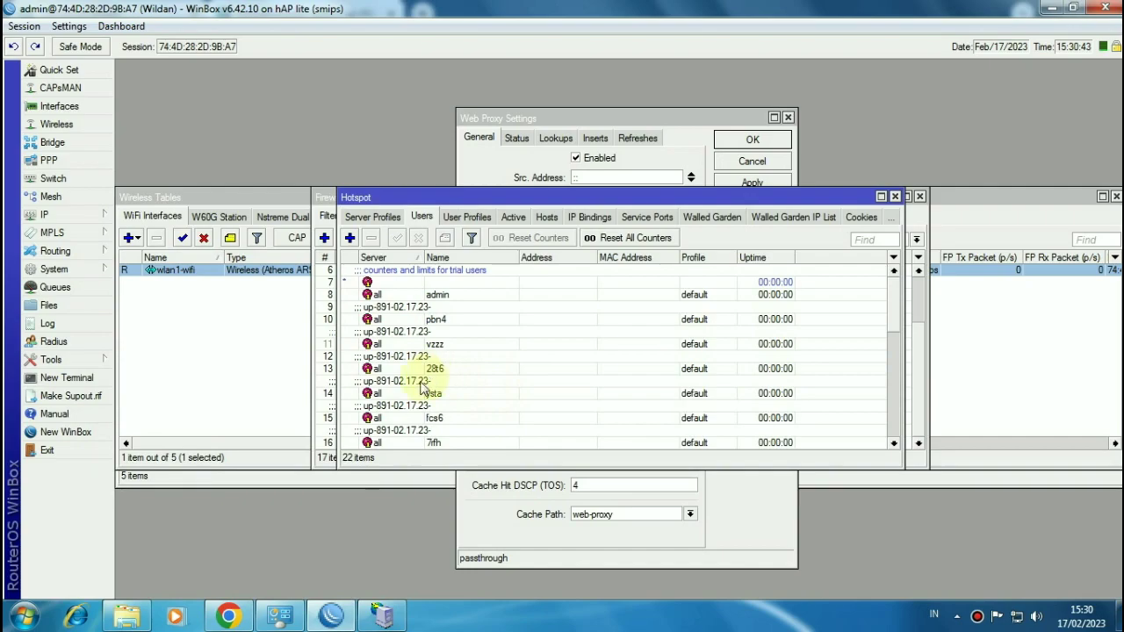
pyautogui.click(228, 616)
pyautogui.click(228, 615)
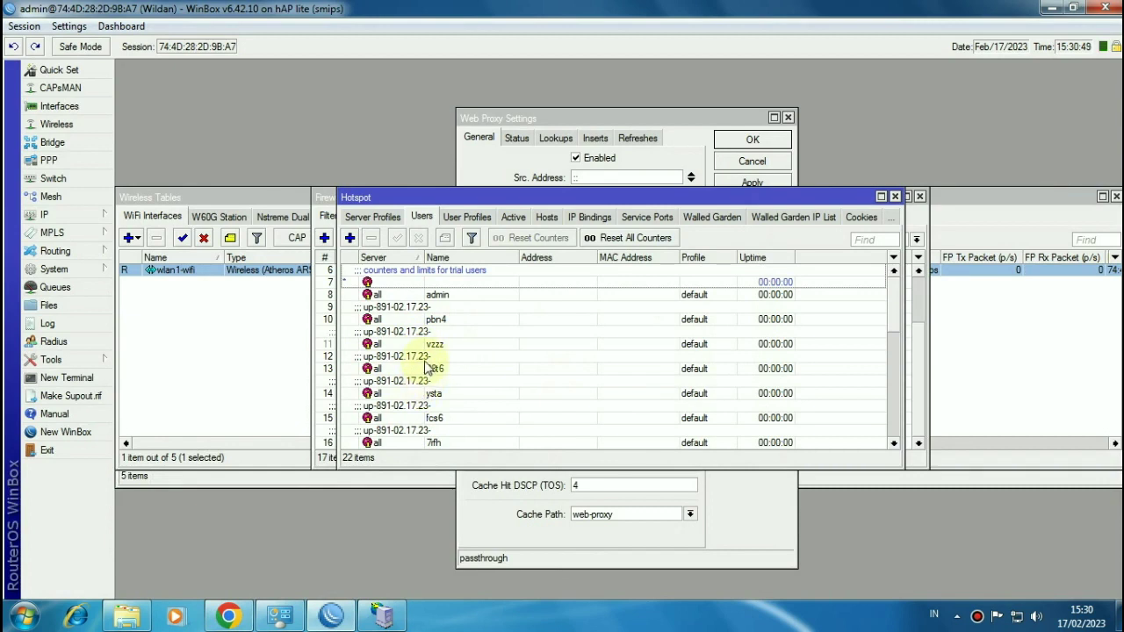
# Step: Copy the comment up-891-02.17.23- from user 28t6, then close its Comment and user dialogs
pyautogui.doubleClick(430, 369)
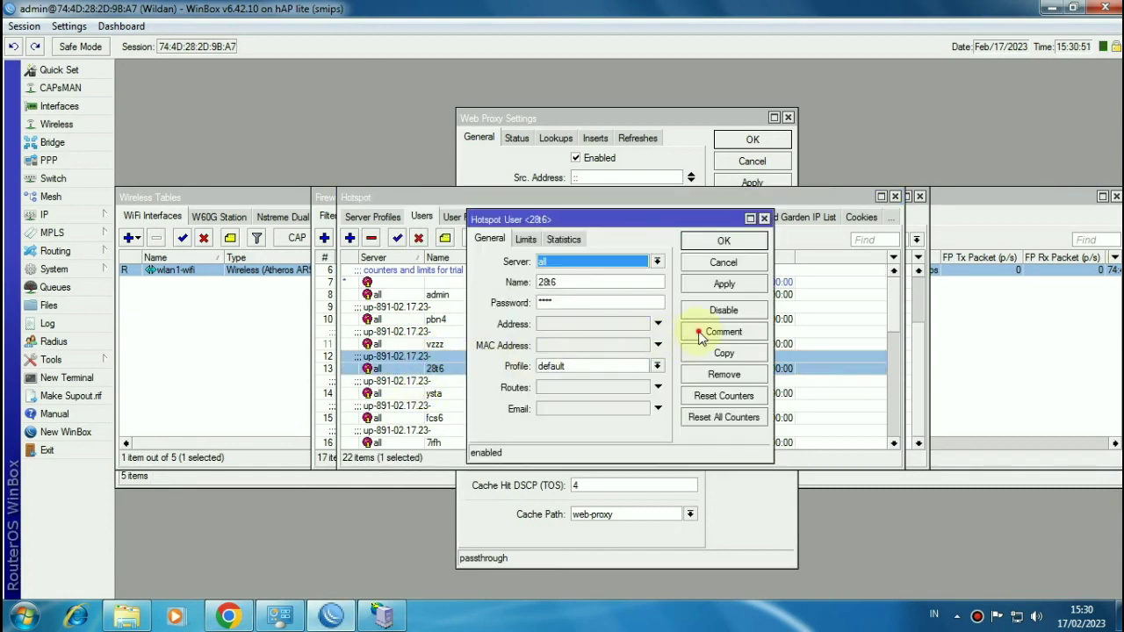
pyautogui.click(715, 332)
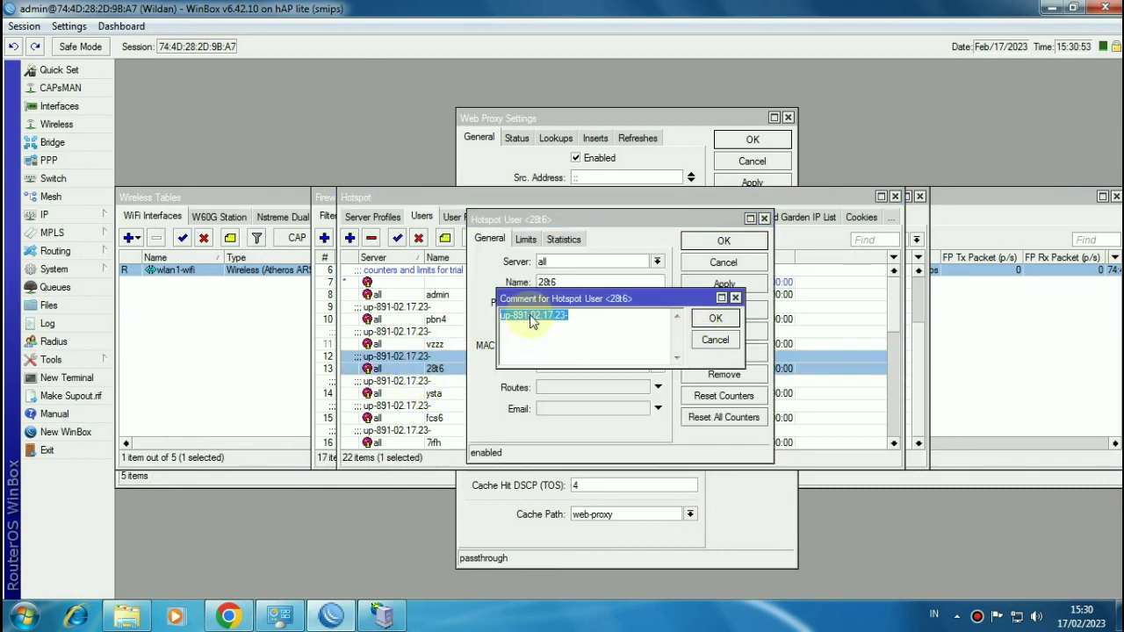
pyautogui.rightClick(536, 321)
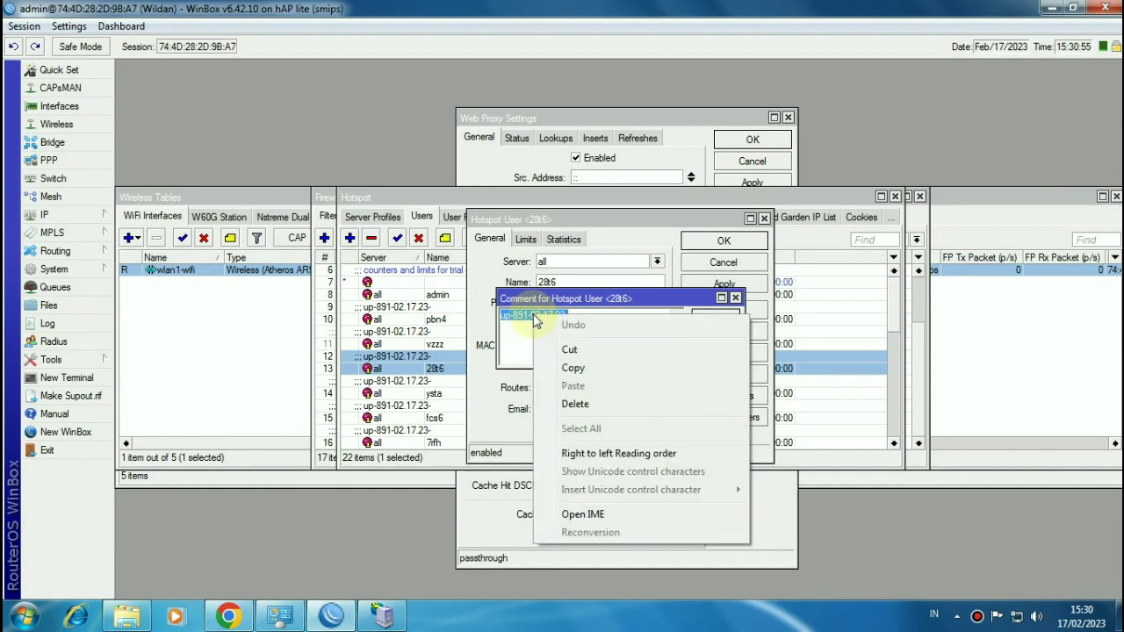
pyautogui.click(560, 372)
pyautogui.click(713, 316)
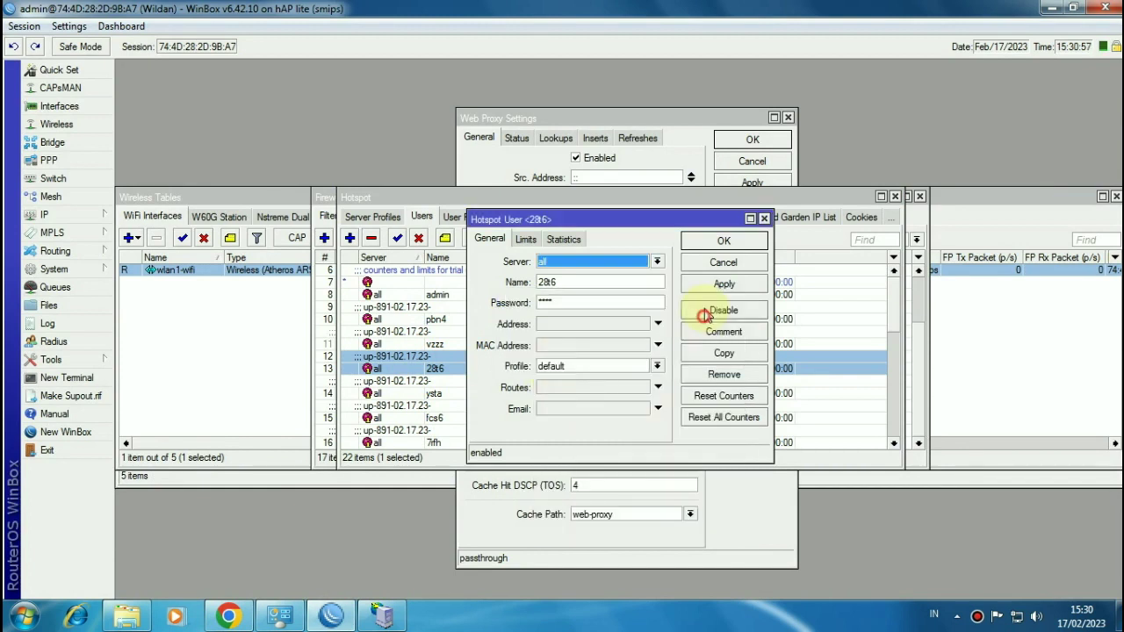
pyautogui.click(722, 240)
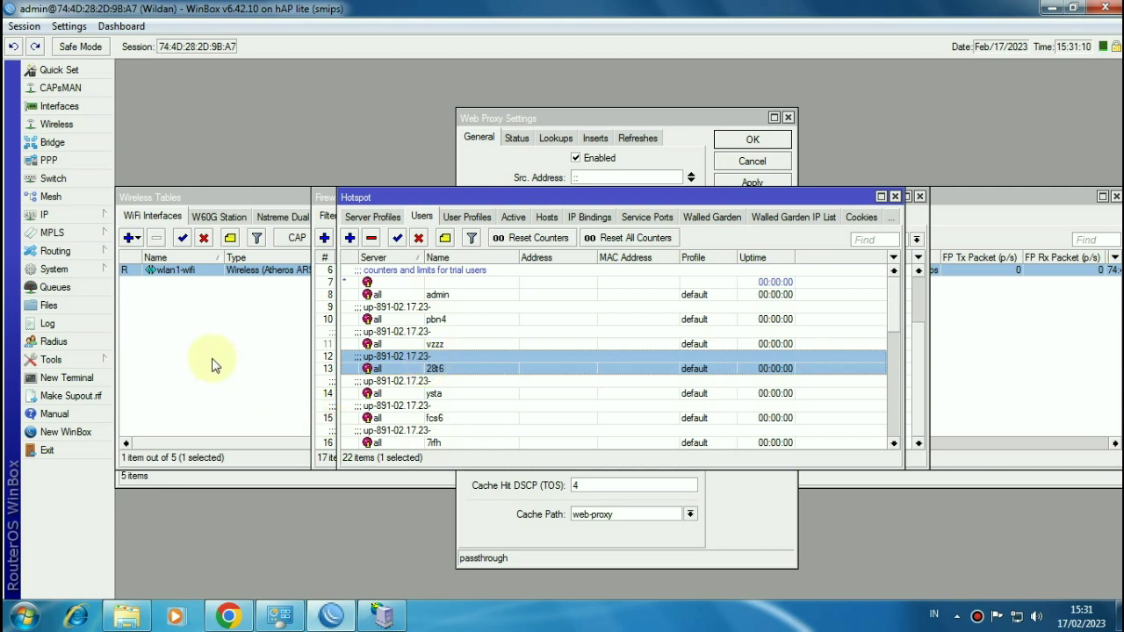
# Step: Open System > Scheduler and position it below the Hotspot users window
pyautogui.click(87, 269)
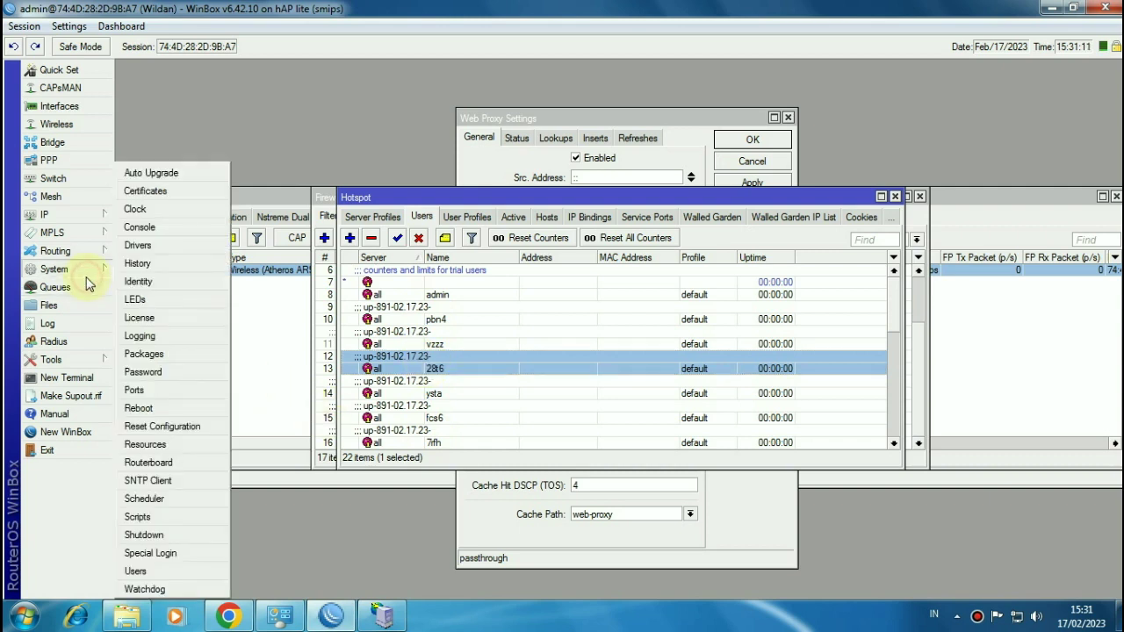
pyautogui.click(156, 498)
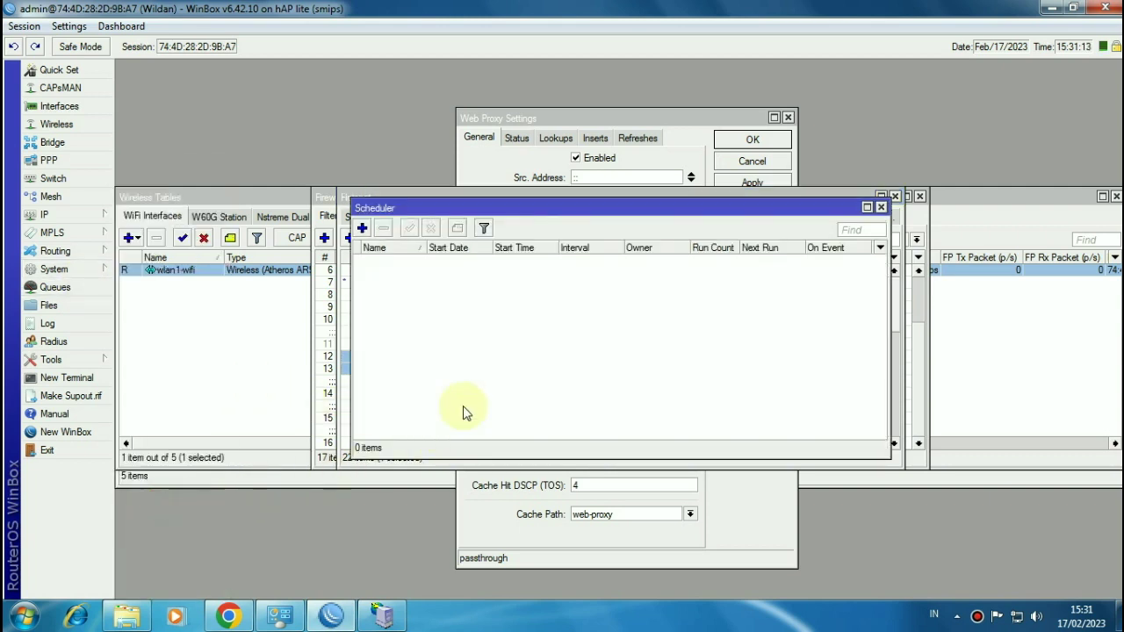
pyautogui.click(513, 209)
pyautogui.moveTo(514, 209); pyautogui.dragTo(498, 321)
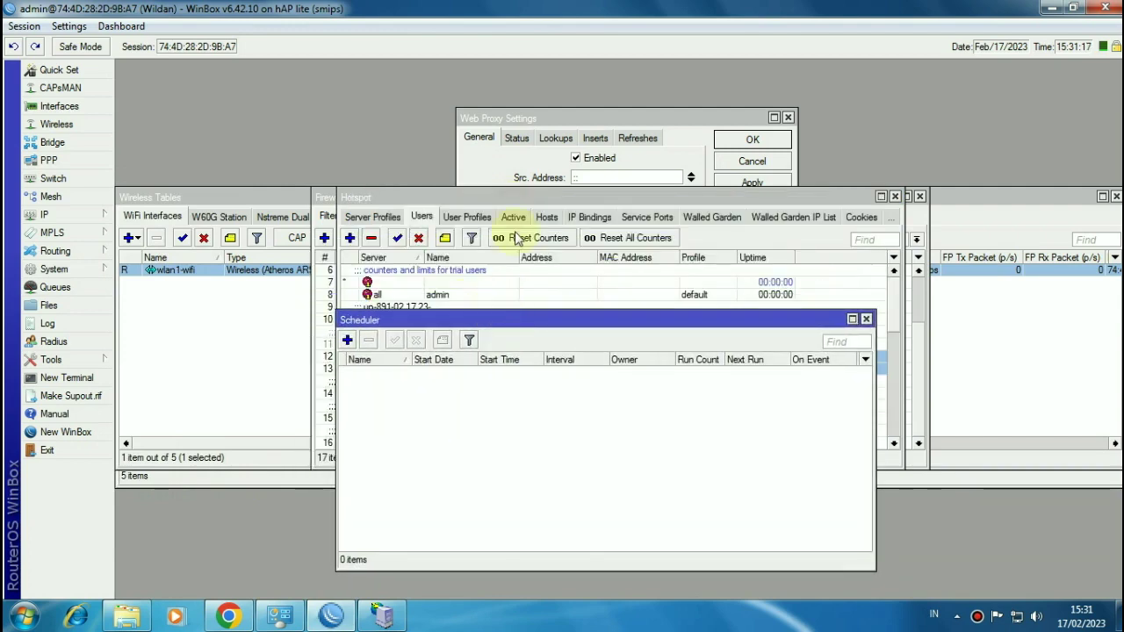
pyautogui.moveTo(542, 199); pyautogui.dragTo(502, 70)
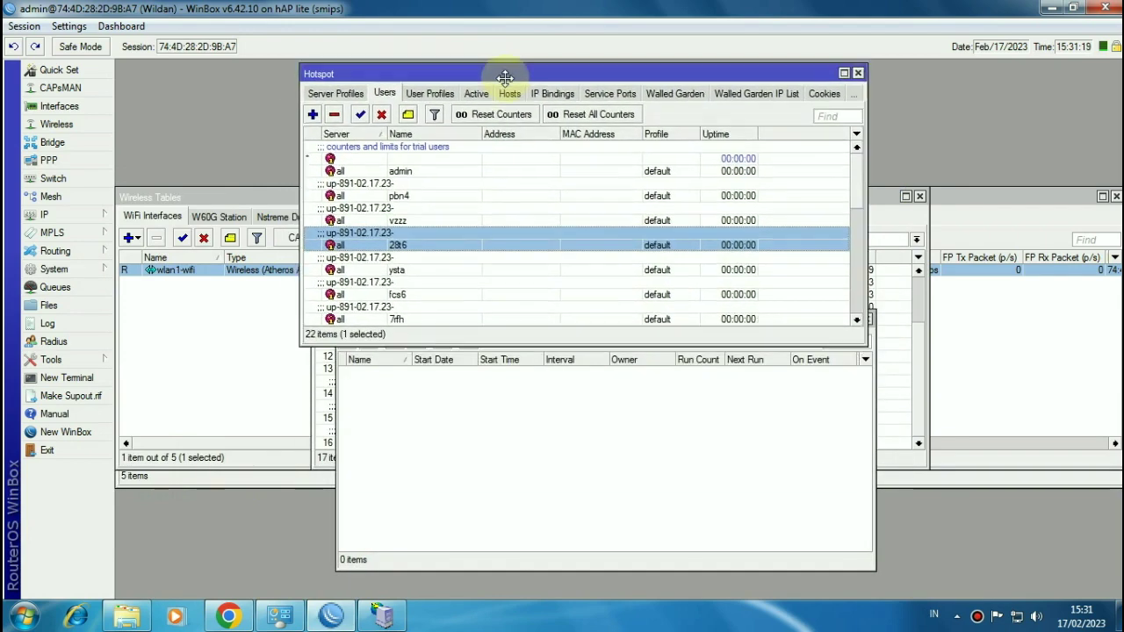
pyautogui.click(579, 452)
pyautogui.moveTo(539, 321); pyautogui.dragTo(504, 342)
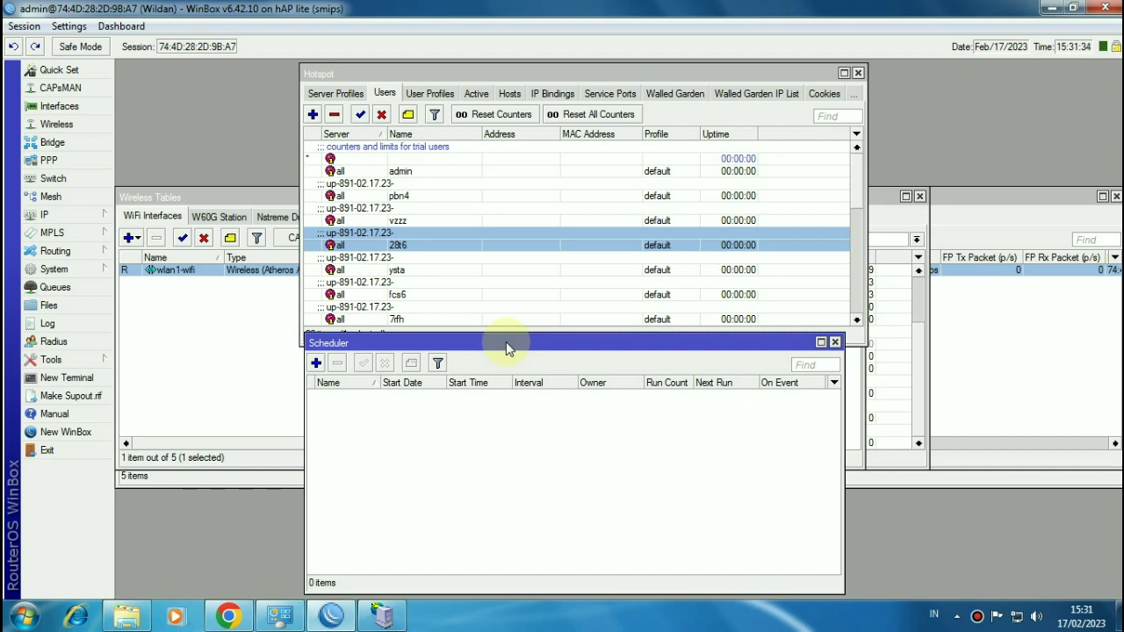
# Step: Add a schedule named DisableHotspot starting at 16:00:00 with a 1d interval
pyautogui.click(316, 364)
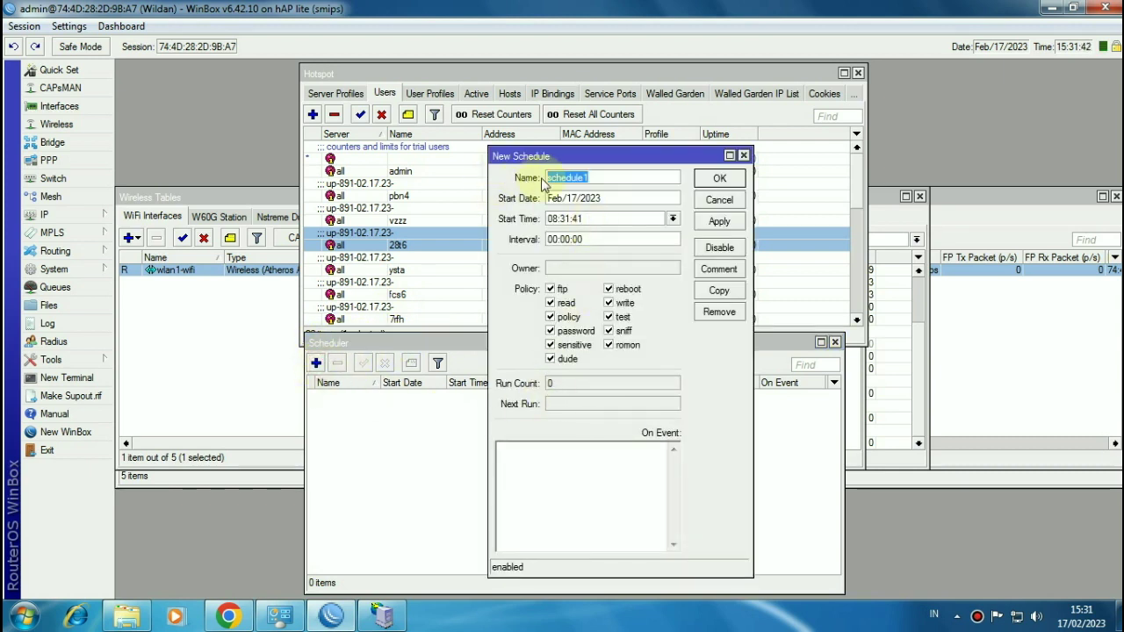
pyautogui.write('DisableHotspot')
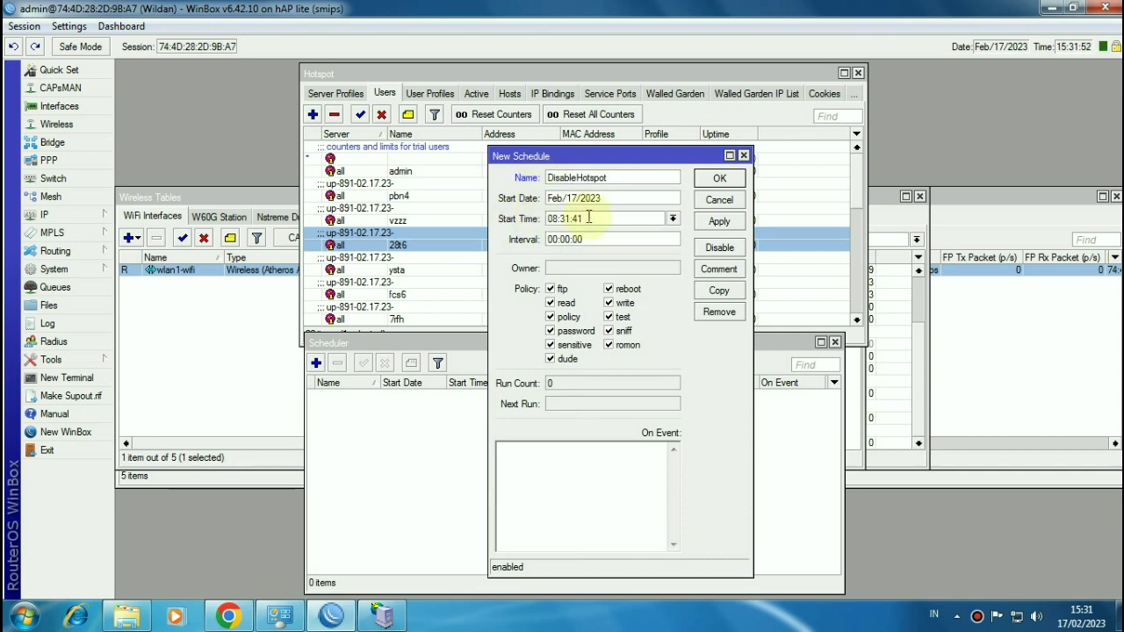
pyautogui.moveTo(594, 215); pyautogui.dragTo(492, 207)
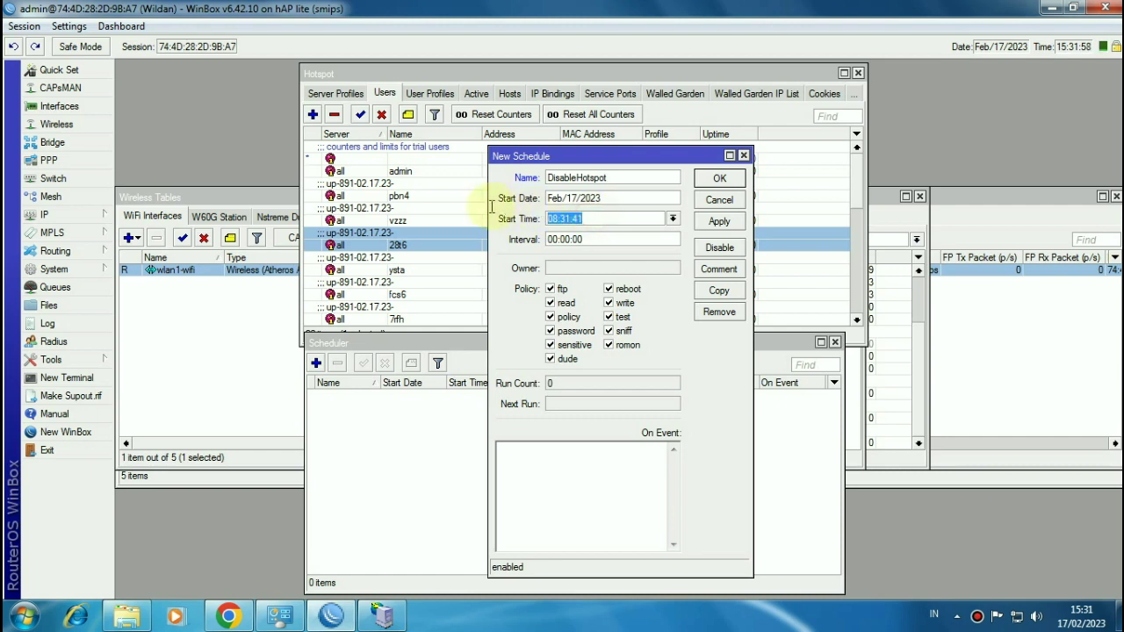
pyautogui.write('16:00:00')
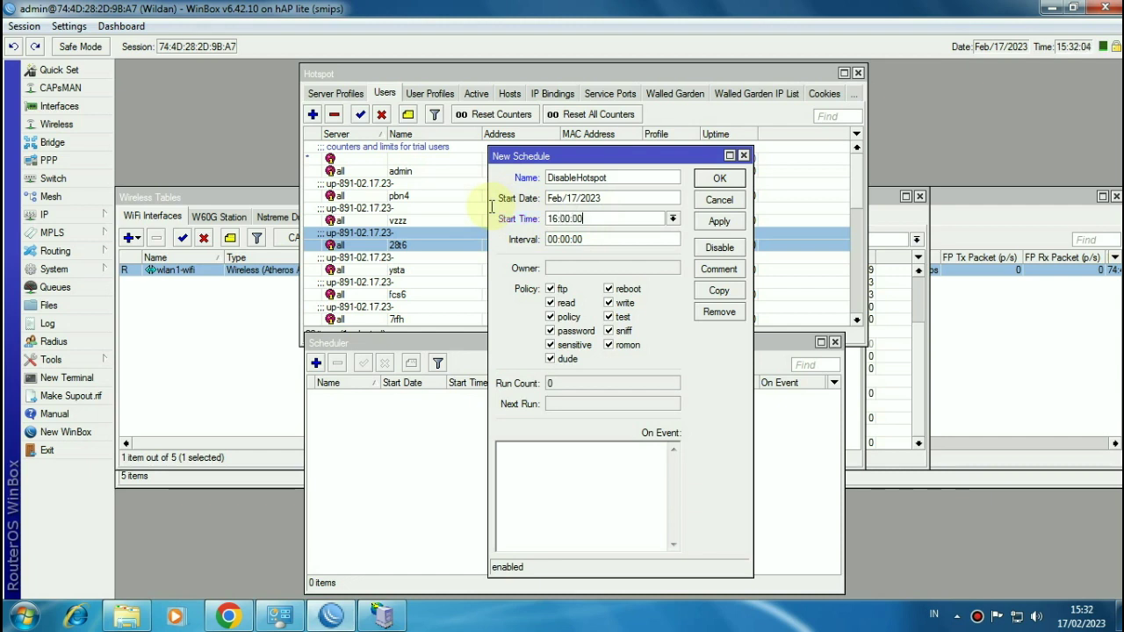
pyautogui.click(548, 239)
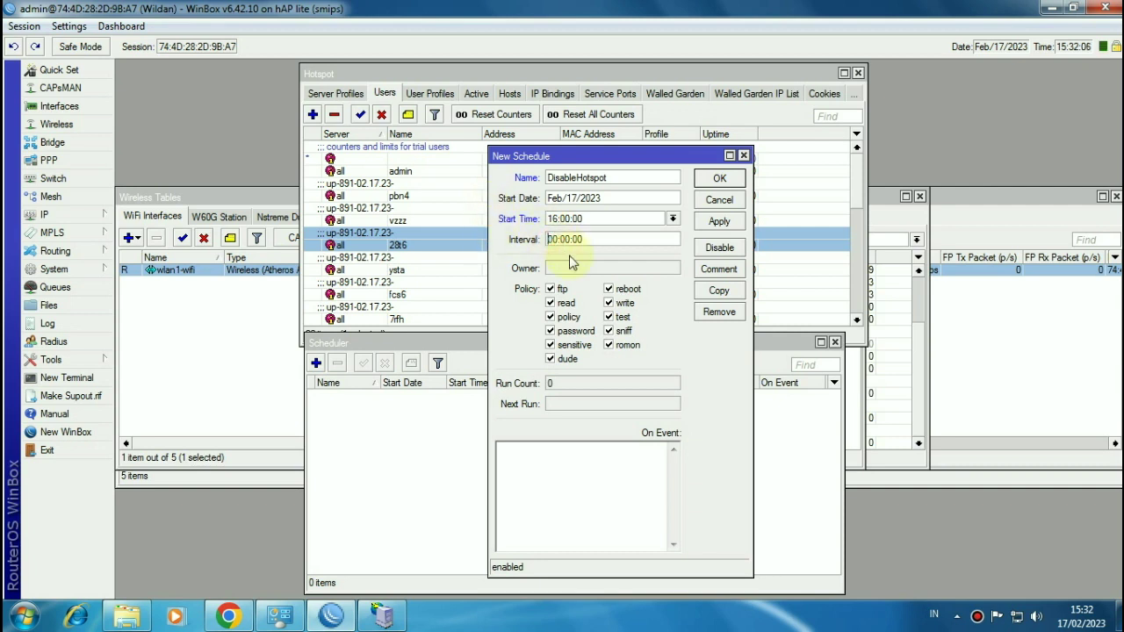
pyautogui.write('1d')
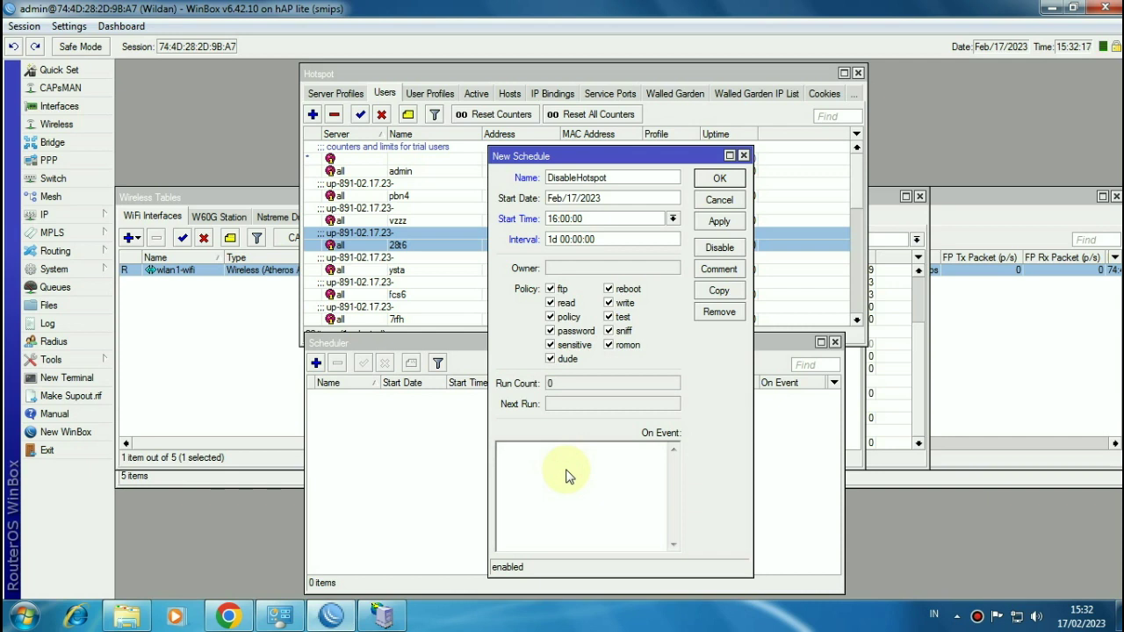
# Step: Set the On Event script to disable hotspot users with comment up-891-02.17.23- and apply it
pyautogui.write('/ip ho')
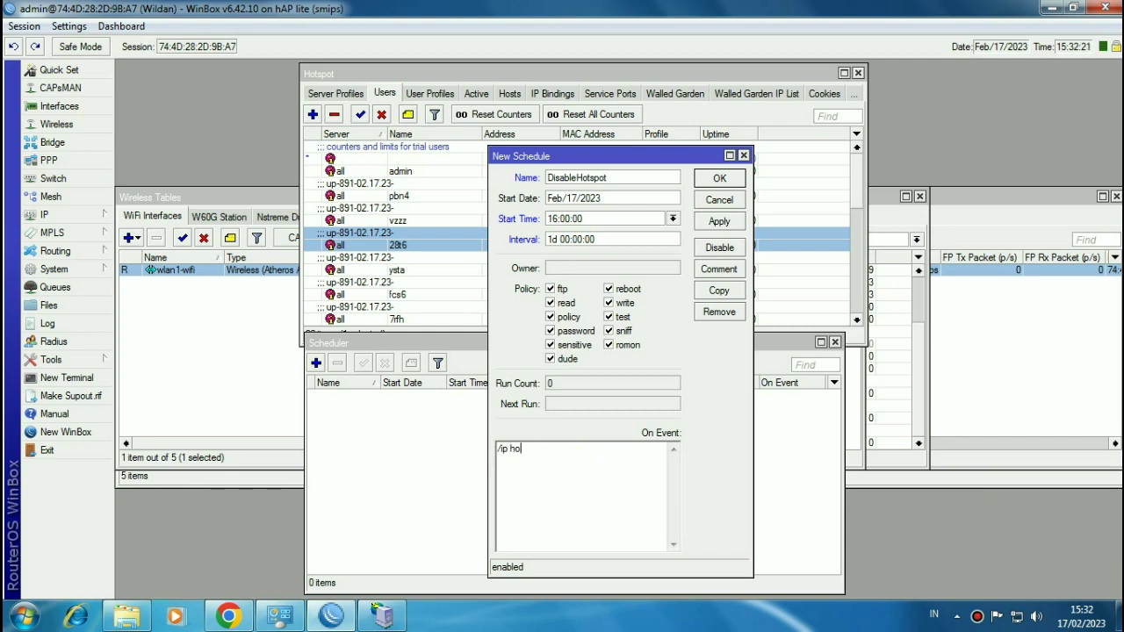
pyautogui.write('tspot user disa')
pyautogui.write('ble [/ip hotspot user find commen')
pyautogui.press('BackSpace')
pyautogui.write('ent')
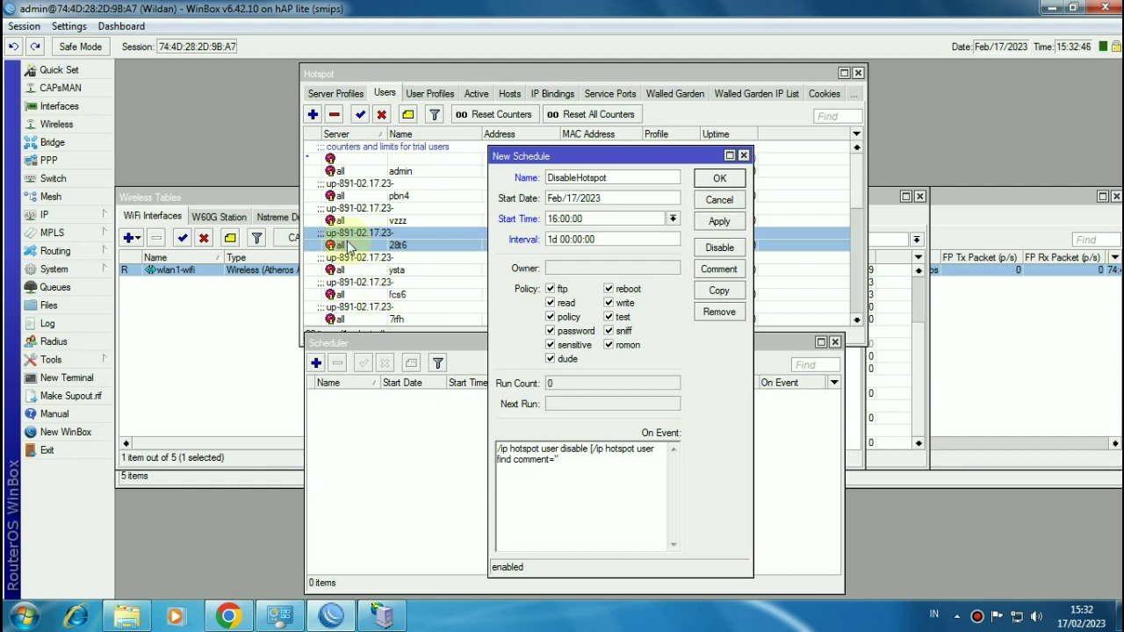
pyautogui.rightClick(587, 469)
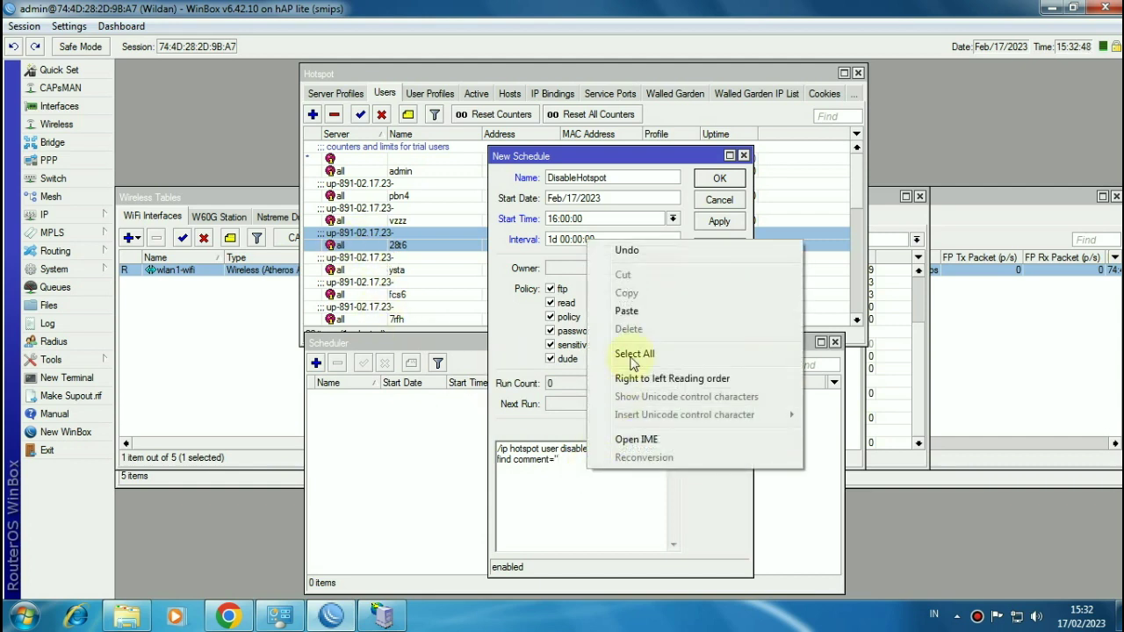
pyautogui.click(627, 311)
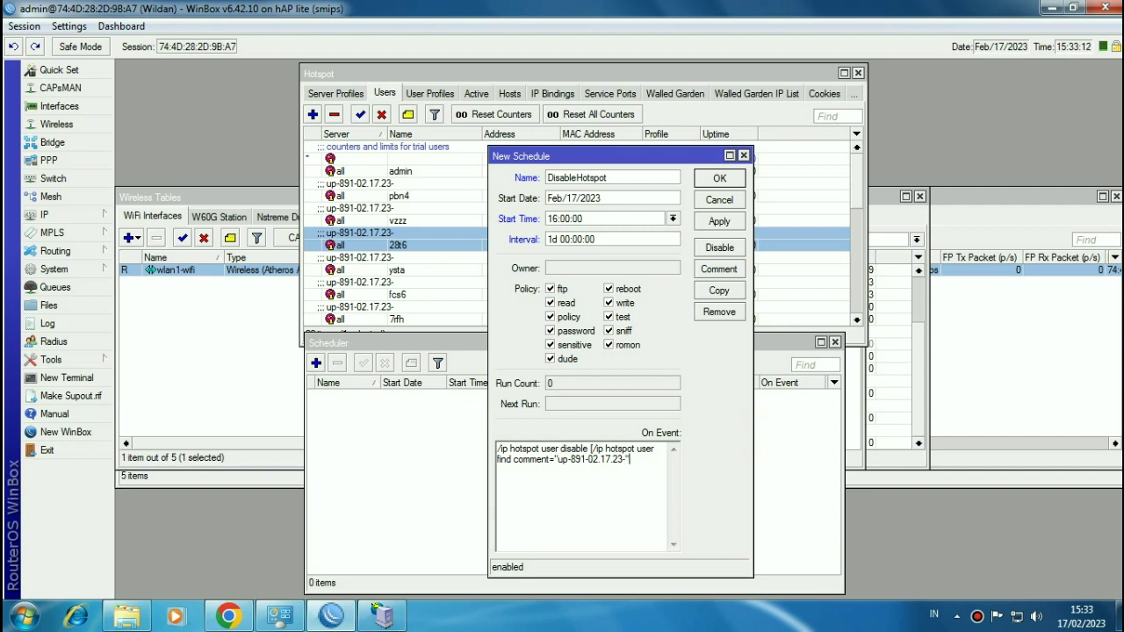
pyautogui.write(';')
pyautogui.click(719, 221)
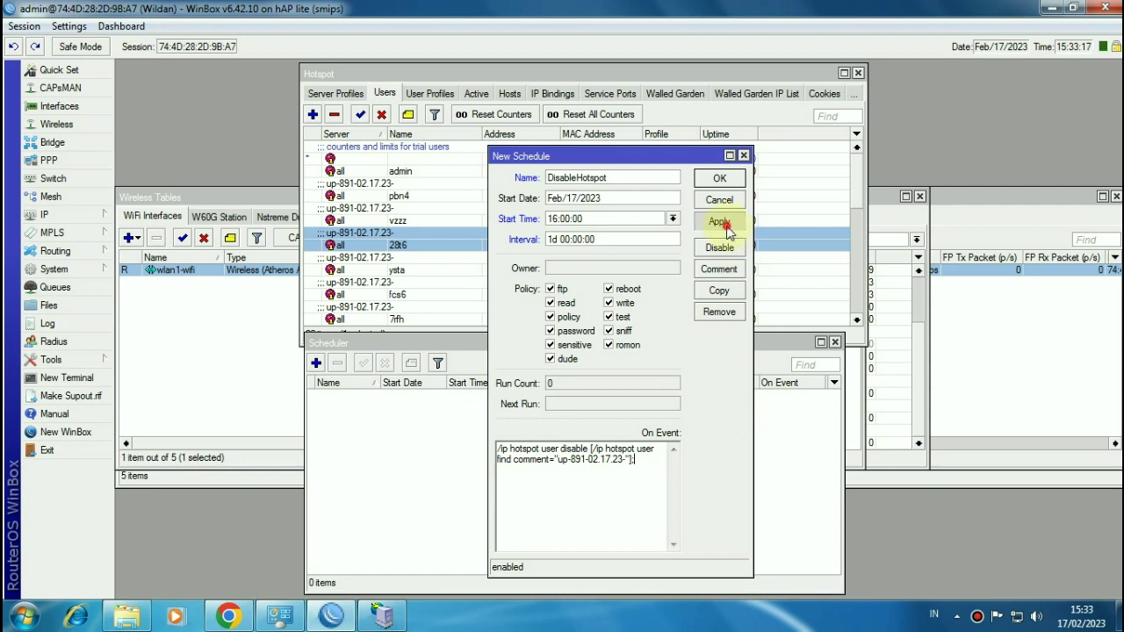
# Step: Copy DisableHotspot into a new schedule named EnableHotspot starting at 07:00:00
pyautogui.click(718, 292)
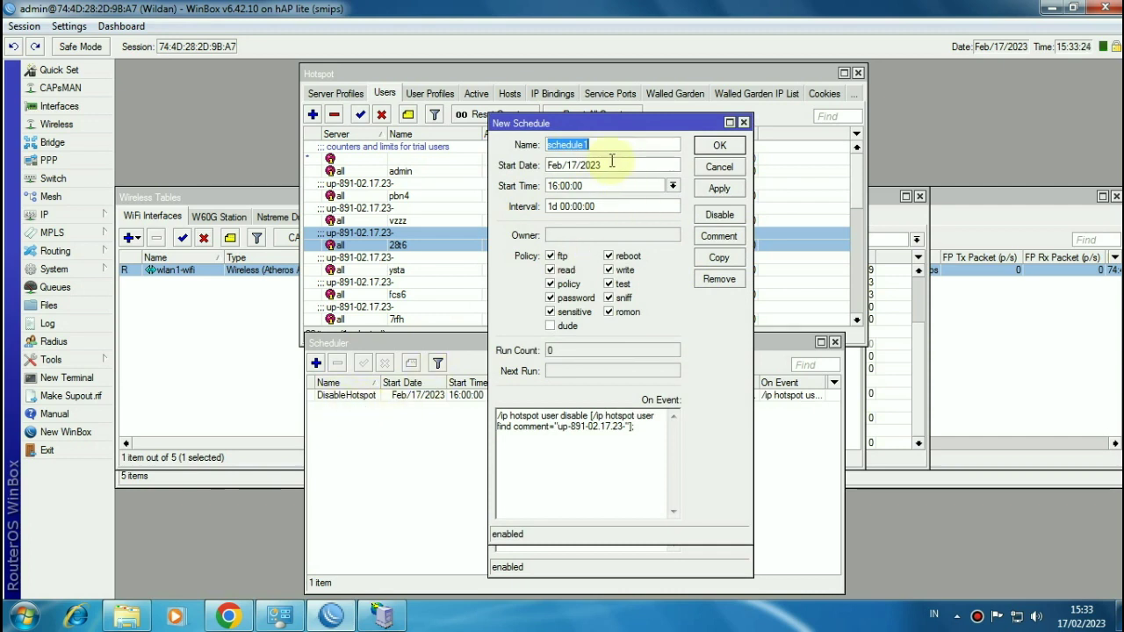
pyautogui.write('Enable')
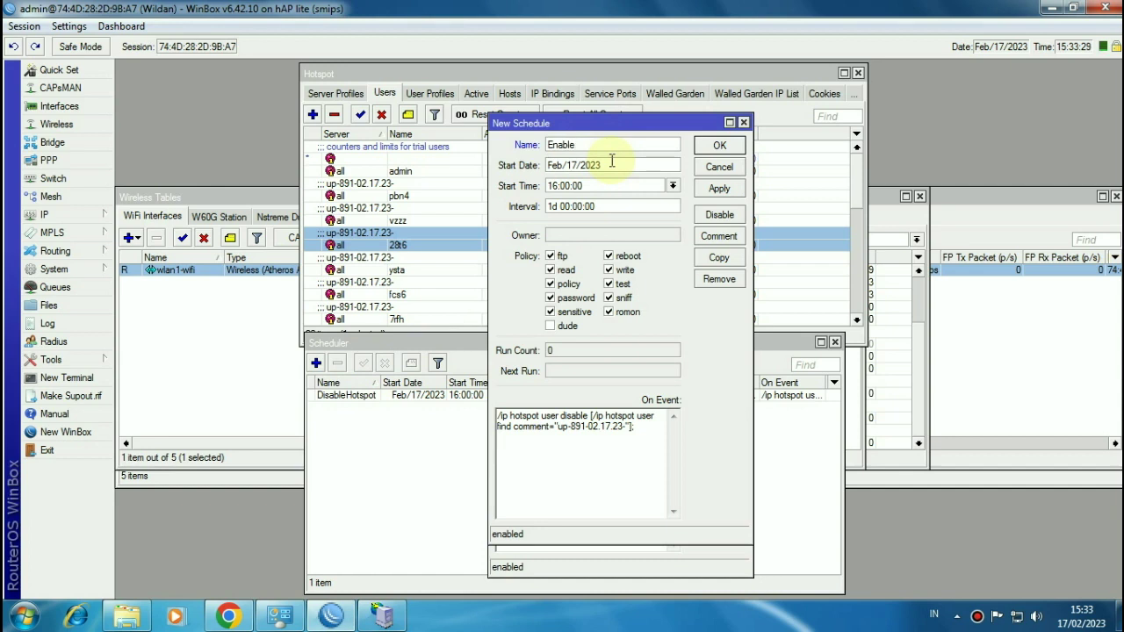
pyautogui.write('Hotspot')
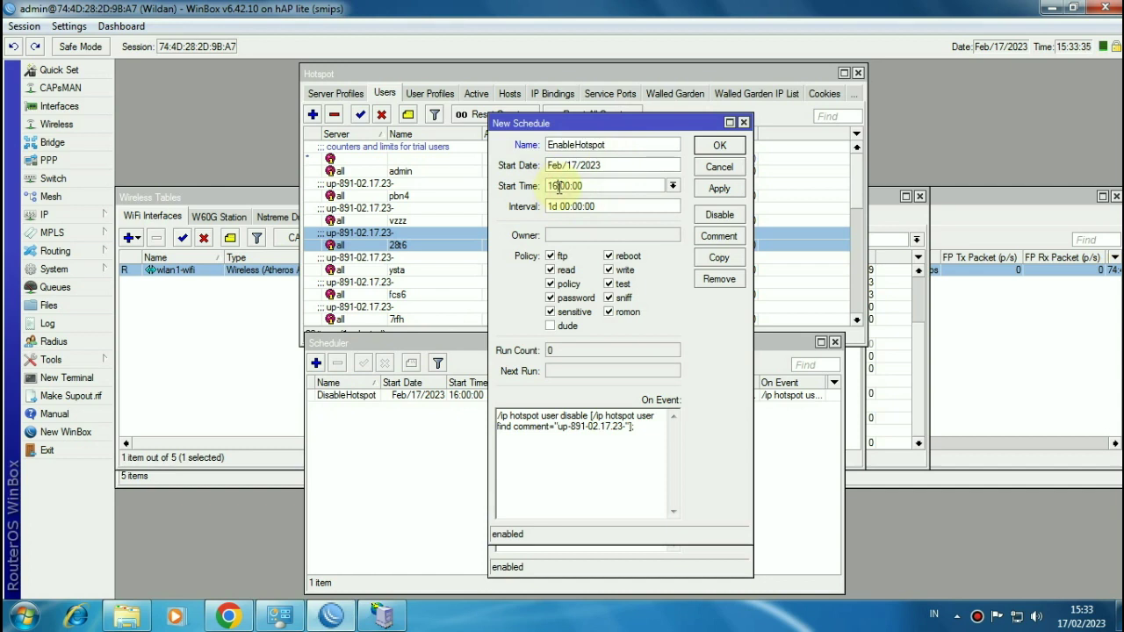
pyautogui.doubleClick(559, 186)
pyautogui.write('07')
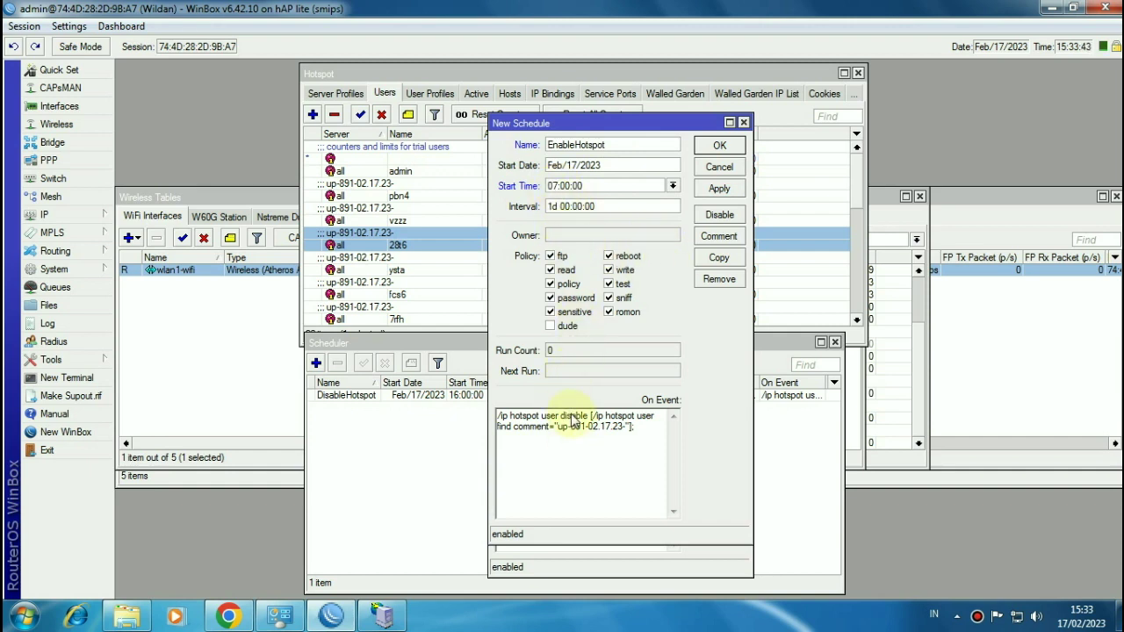
# Step: Change disable to enable in the EnableHotspot script and confirm both schedule dialogs
pyautogui.press('BackSpace')
pyautogui.press('BackSpace')
pyautogui.press('BackSpace')
pyautogui.press('BackSpace')
pyautogui.press('BackSpace')
pyautogui.press('BackSpace')
pyautogui.press('BackSpace')
pyautogui.write('e')
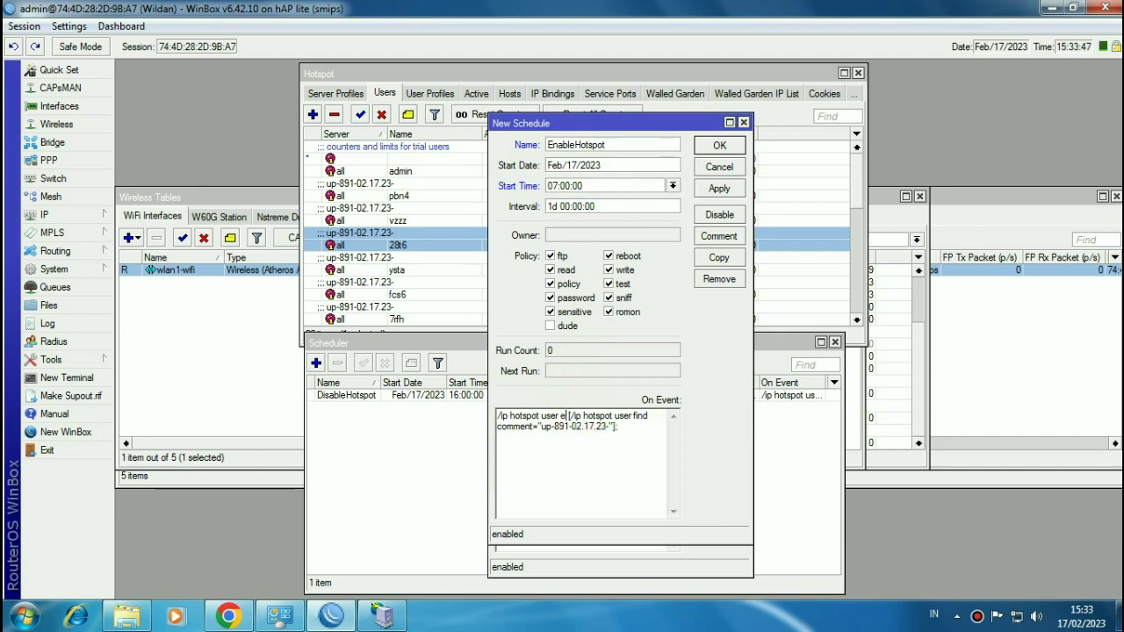
pyautogui.write('nable')
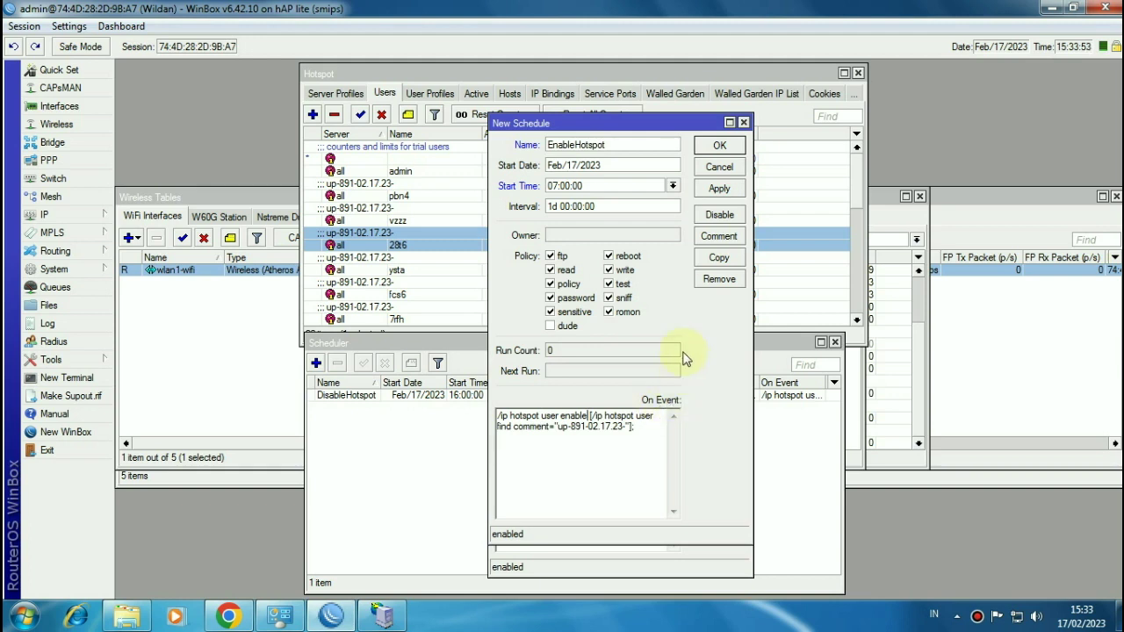
pyautogui.click(566, 188)
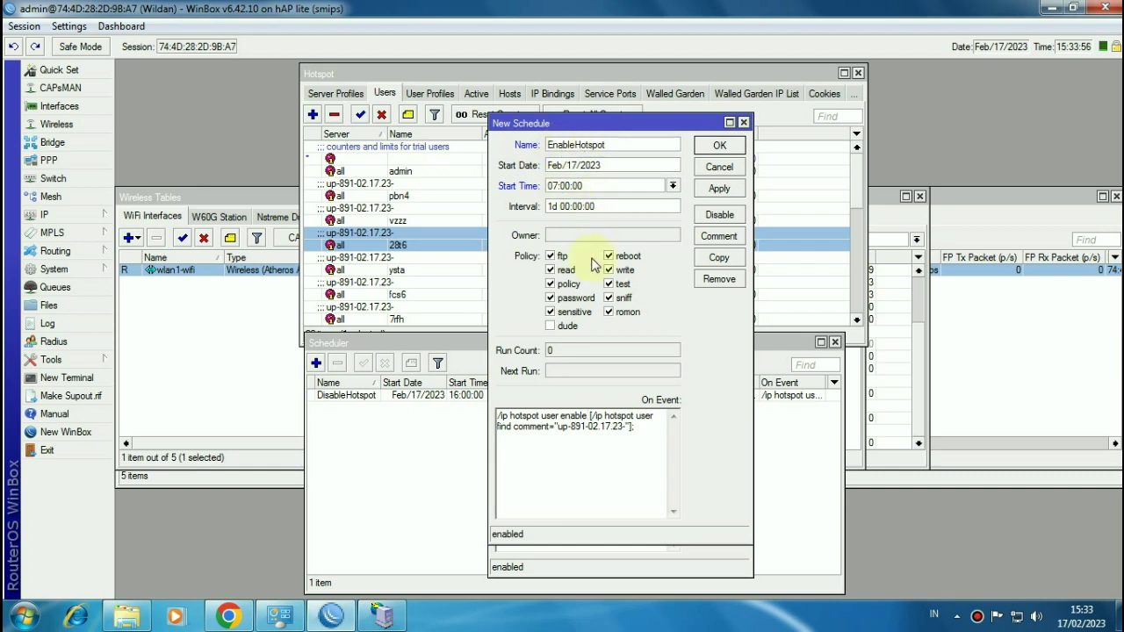
pyautogui.click(587, 416)
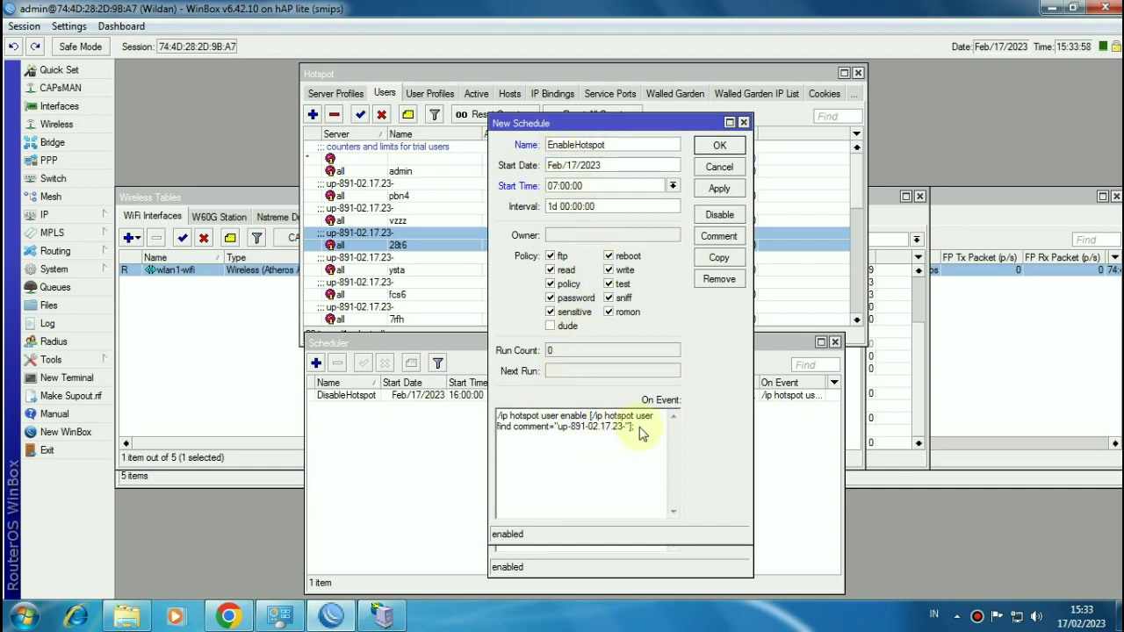
pyautogui.click(713, 147)
pyautogui.click(713, 179)
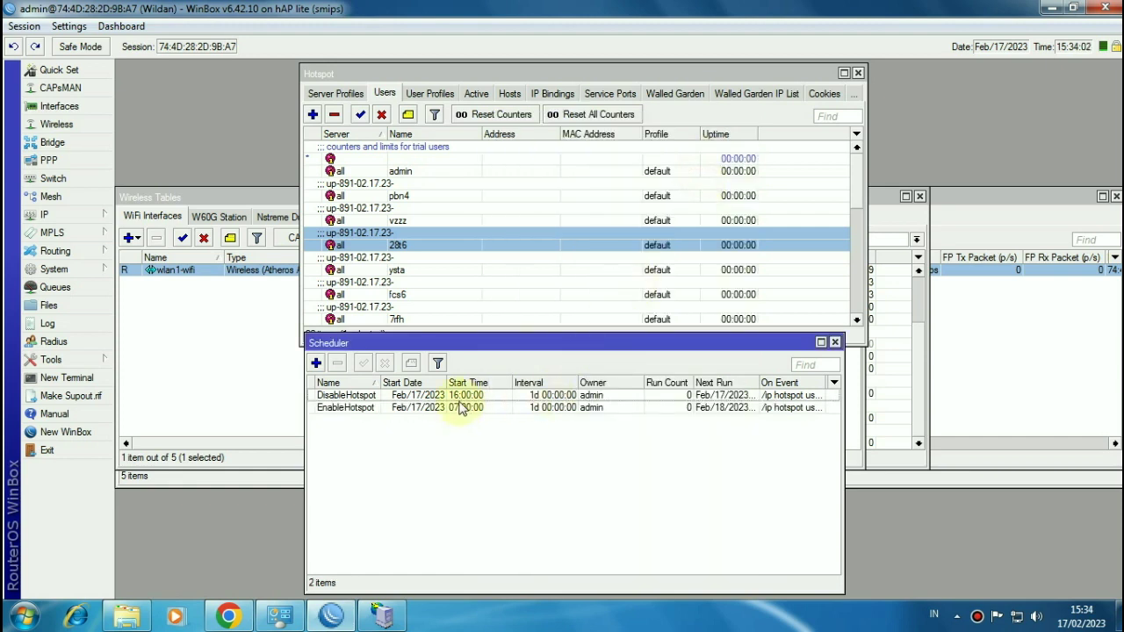